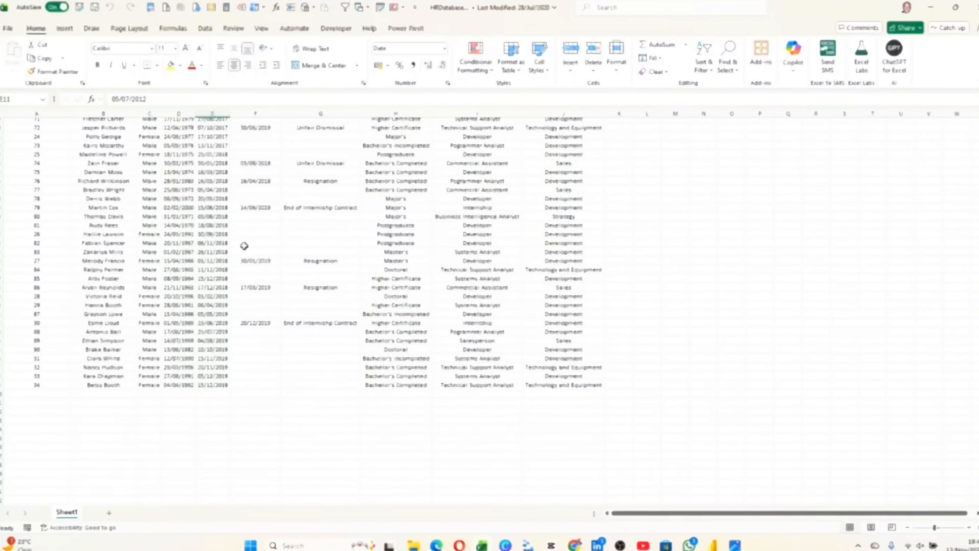
Review the Position, Birth Date, Hire Date, Termination Date and Termination Reason columns across the 2011 - 2015 and 2016 - 2019 employee tables
{"action": "scroll", "coordinate": [240, 247], "scroll_direction": "up", "scroll_amount": 10}
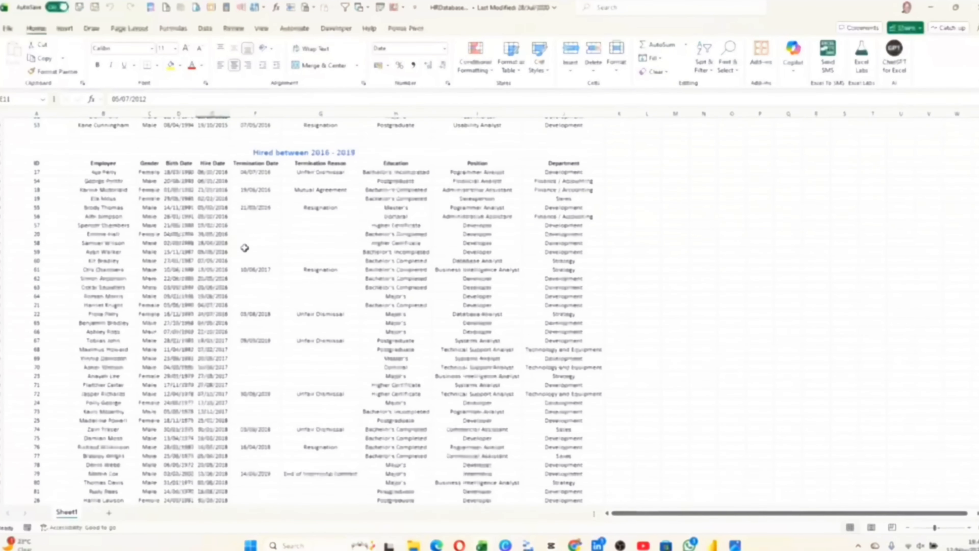
{"action": "left_click_drag", "start_coordinate": [493, 189], "coordinate": [490, 260]}
{"action": "scroll", "coordinate": [474, 247], "scroll_direction": "up", "scroll_amount": 1}
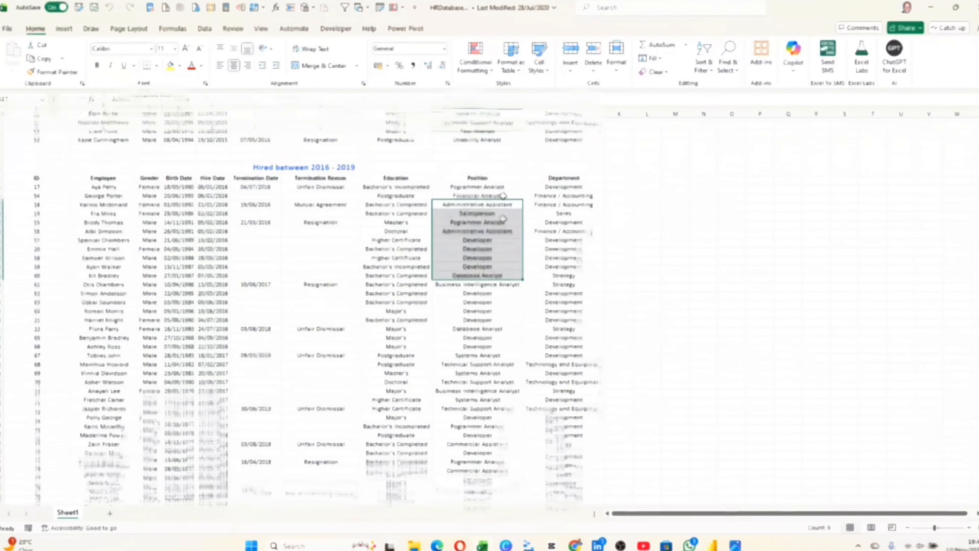
{"action": "left_click_drag", "start_coordinate": [172, 209], "coordinate": [191, 283]}
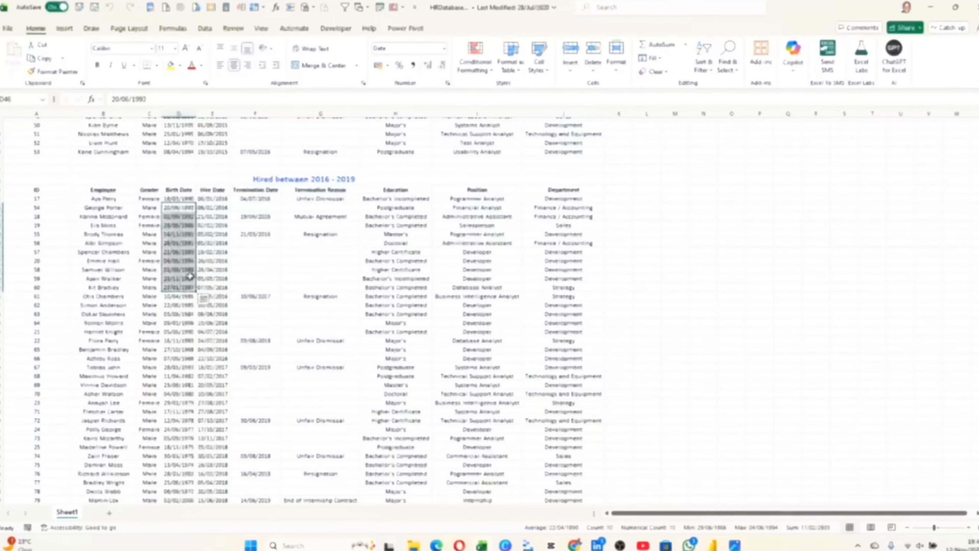
{"action": "left_click", "coordinate": [215, 228]}
{"action": "left_click_drag", "start_coordinate": [214, 227], "coordinate": [215, 287]}
{"action": "left_click_drag", "start_coordinate": [256, 208], "coordinate": [258, 266]}
{"action": "scroll", "coordinate": [258, 266], "scroll_direction": "up", "scroll_amount": 13}
{"action": "left_click_drag", "start_coordinate": [322, 159], "coordinate": [325, 382]}
{"action": "scroll", "coordinate": [330, 389], "scroll_direction": "down", "scroll_amount": 6}
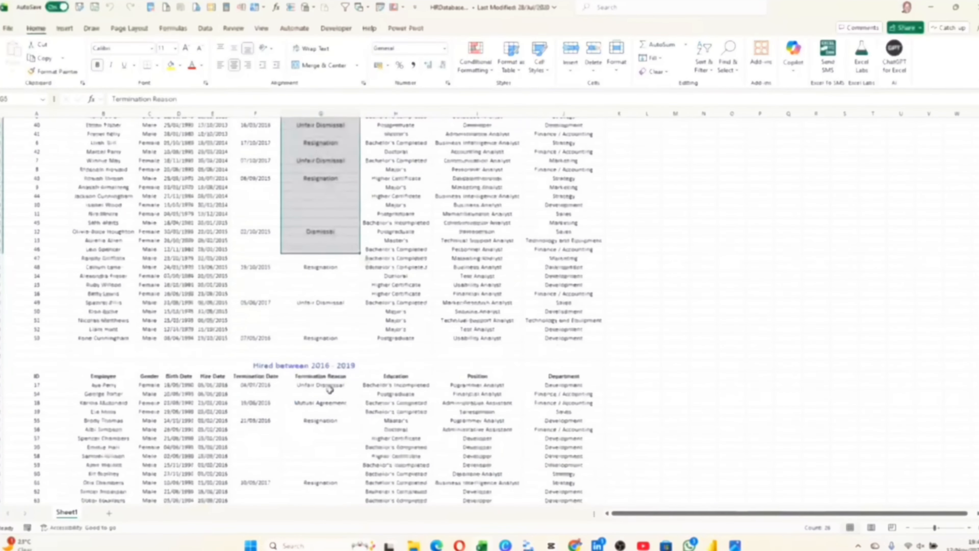
{"action": "scroll", "coordinate": [296, 254], "scroll_direction": "up", "scroll_amount": 3}
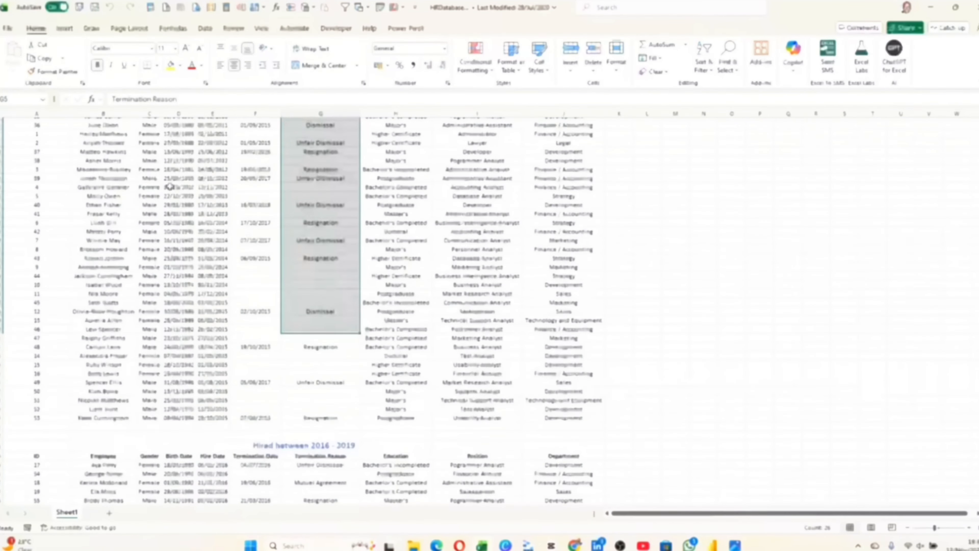
Examine the employee records and termination dates in both hiring-period tables of the HR worksheet
{"action": "left_click", "coordinate": [109, 169]}
{"action": "scroll", "coordinate": [111, 176], "scroll_direction": "up", "scroll_amount": 2}
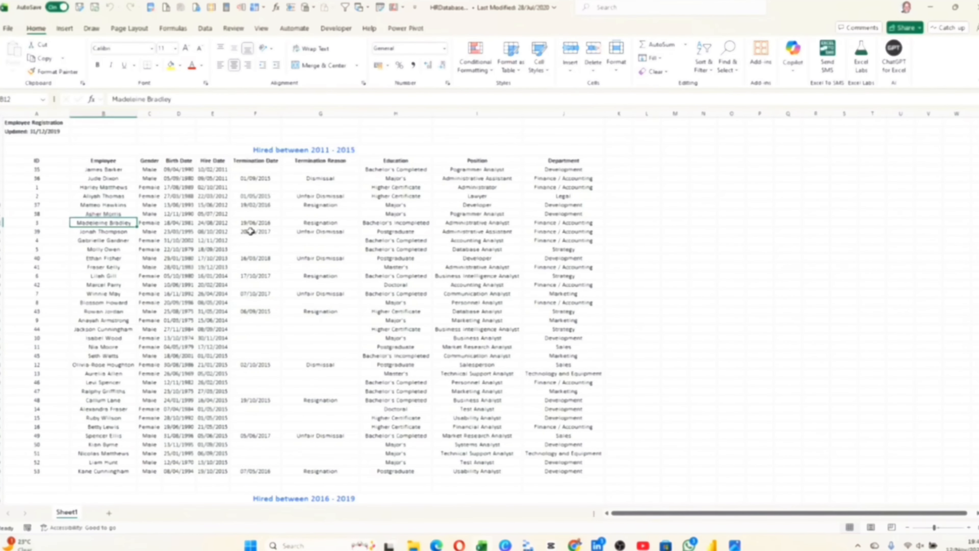
{"action": "left_click", "coordinate": [250, 231]}
{"action": "scroll", "coordinate": [251, 253], "scroll_direction": "down", "scroll_amount": 10}
{"action": "scroll", "coordinate": [266, 253], "scroll_direction": "up", "scroll_amount": 5}
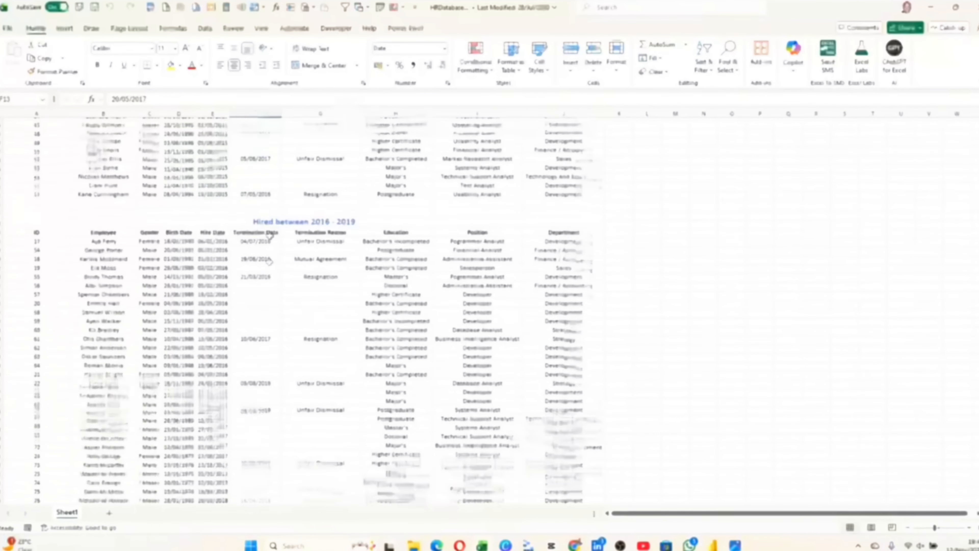
{"action": "scroll", "coordinate": [275, 251], "scroll_direction": "up", "scroll_amount": 5}
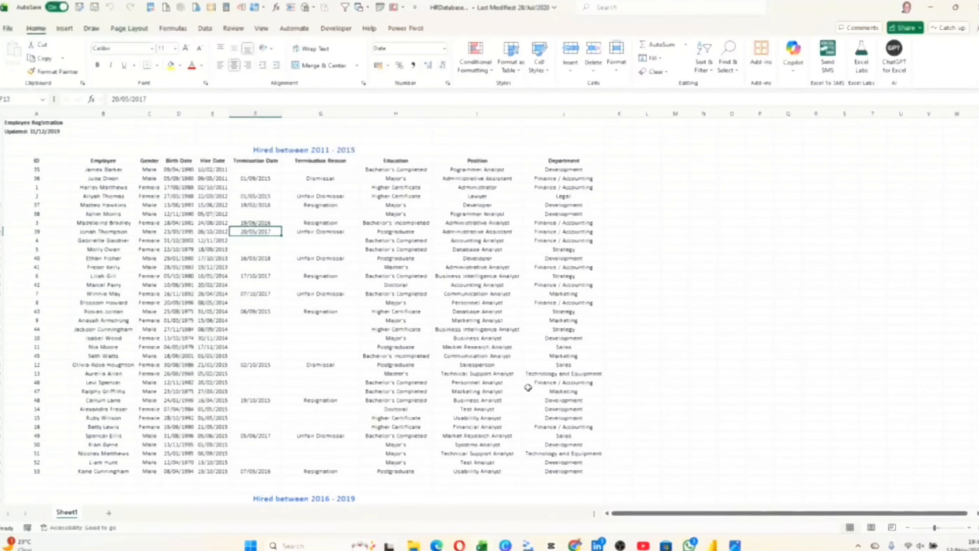
{"action": "scroll", "coordinate": [503, 360], "scroll_direction": "down", "scroll_amount": 2}
{"action": "scroll", "coordinate": [502, 360], "scroll_direction": "down", "scroll_amount": 4}
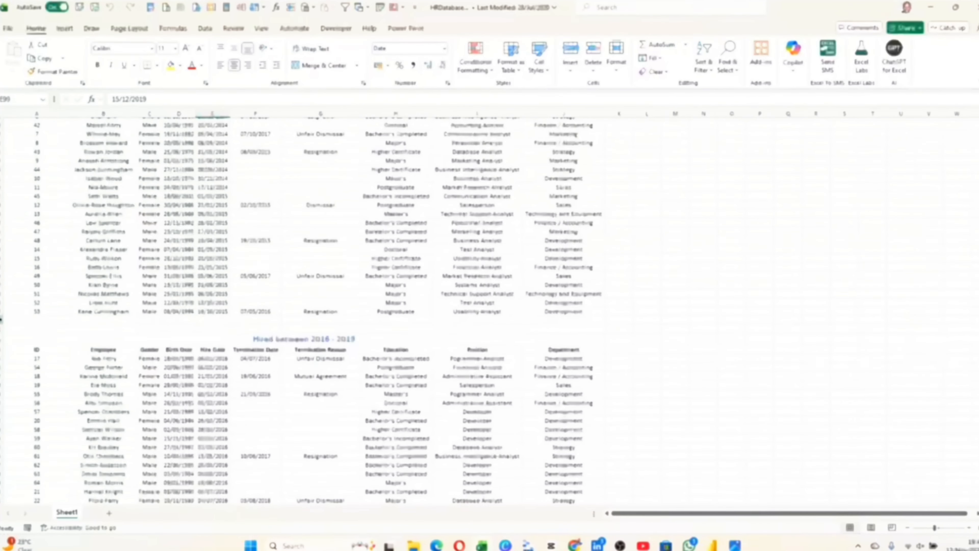
Inspect the blank row separating the two tables and the empty Termination Reason and Termination Date cells
{"action": "left_click", "coordinate": [4, 337]}
{"action": "scroll", "coordinate": [208, 243], "scroll_direction": "up", "scroll_amount": 6}
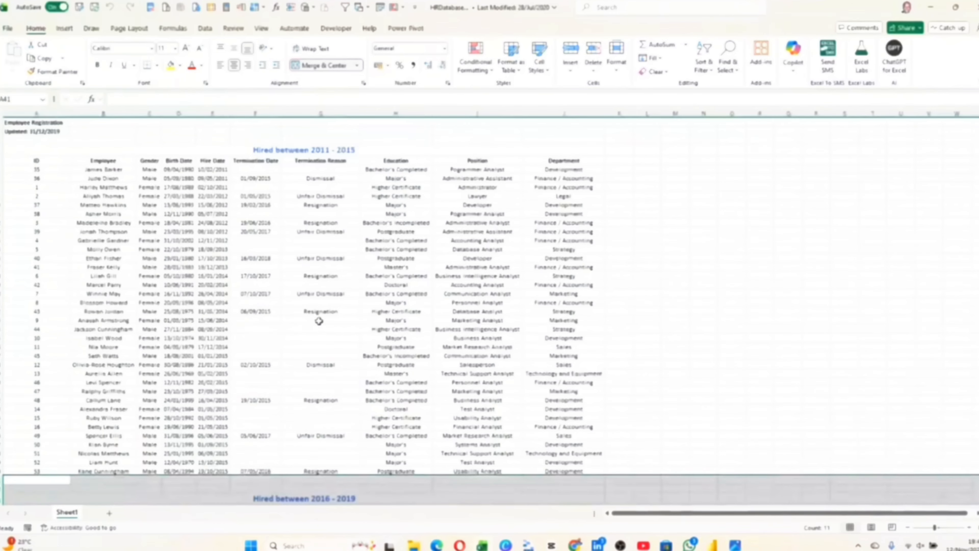
{"action": "left_click_drag", "start_coordinate": [320, 320], "coordinate": [320, 353]}
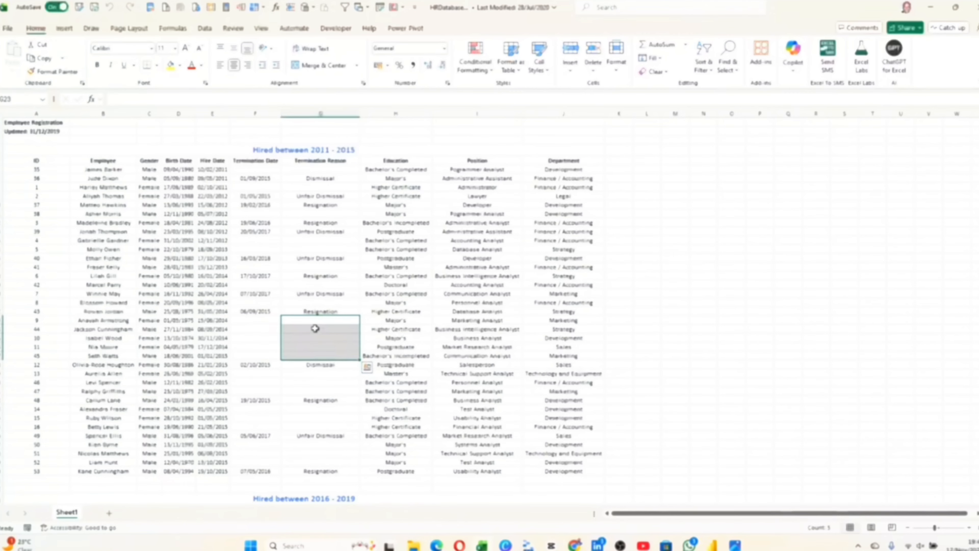
{"action": "left_click_drag", "start_coordinate": [262, 320], "coordinate": [272, 353]}
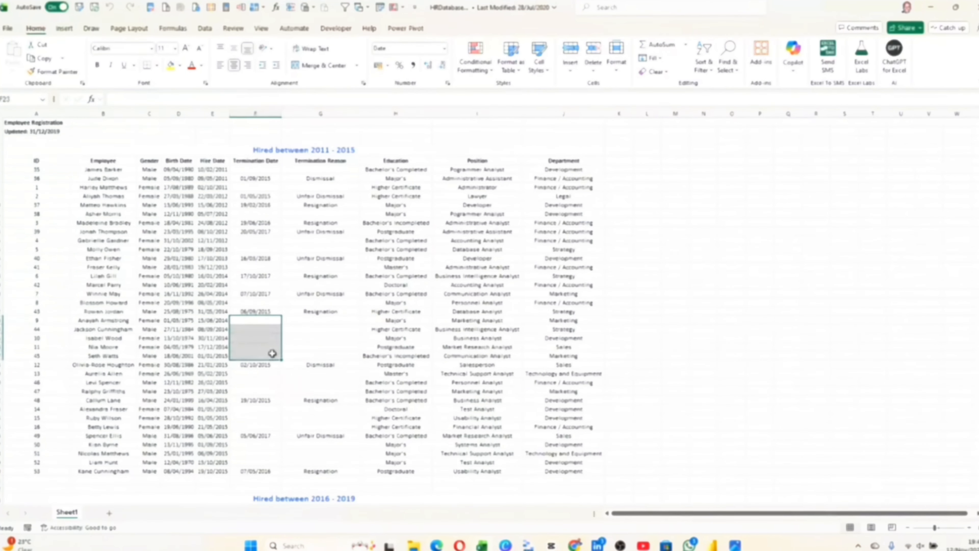
{"action": "left_click", "coordinate": [262, 328]}
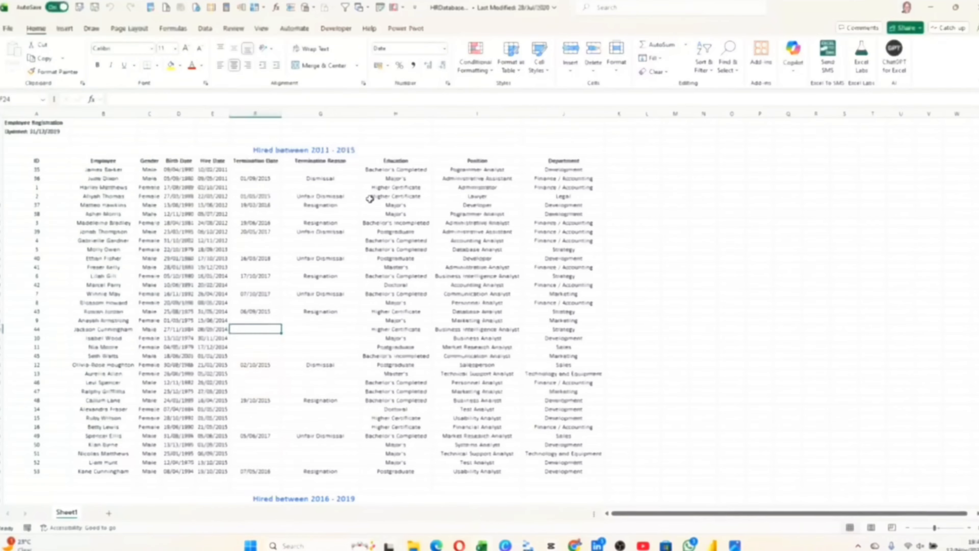
{"action": "scroll", "coordinate": [371, 199], "scroll_direction": "down", "scroll_amount": 8}
{"action": "scroll", "coordinate": [373, 215], "scroll_direction": "down", "scroll_amount": 12}
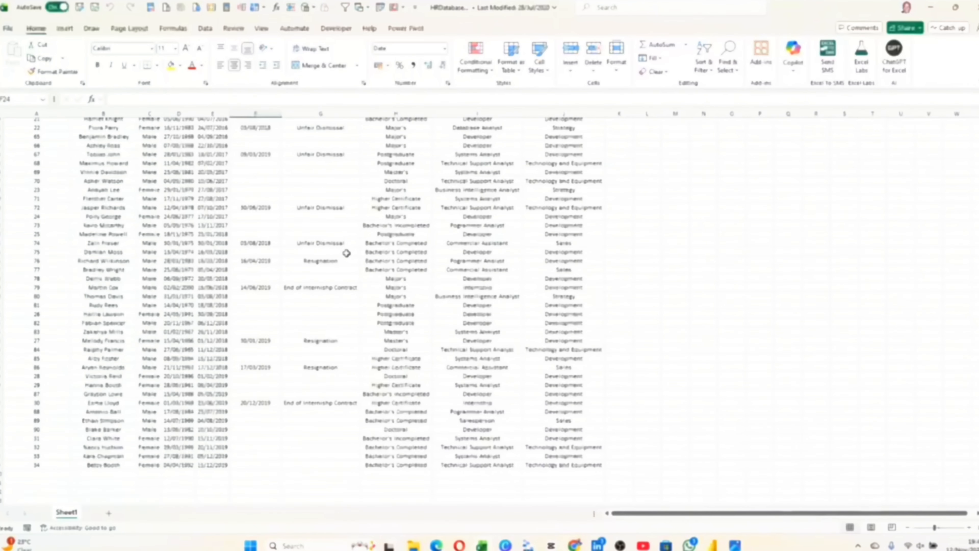
{"action": "scroll", "coordinate": [287, 399], "scroll_direction": "up", "scroll_amount": 15}
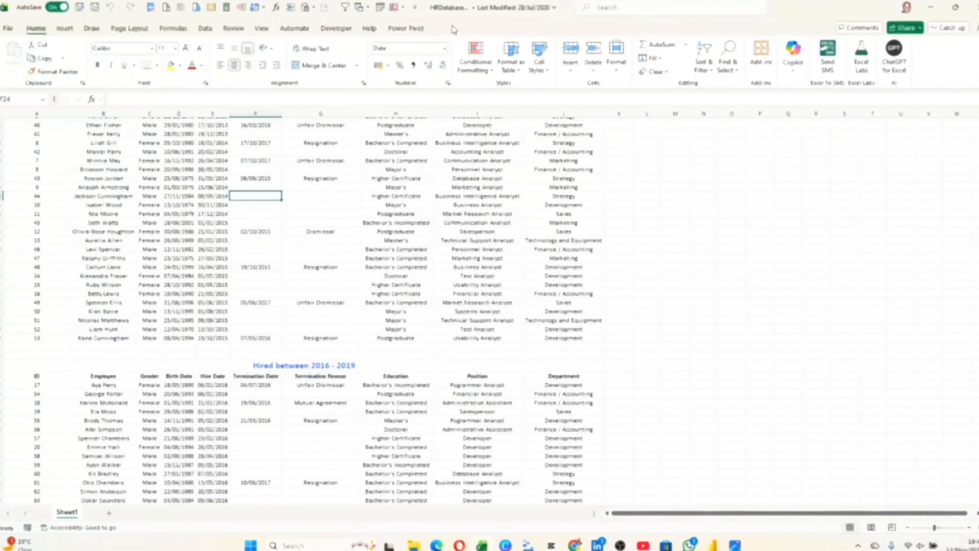
{"action": "scroll", "coordinate": [494, 178], "scroll_direction": "up", "scroll_amount": 4}
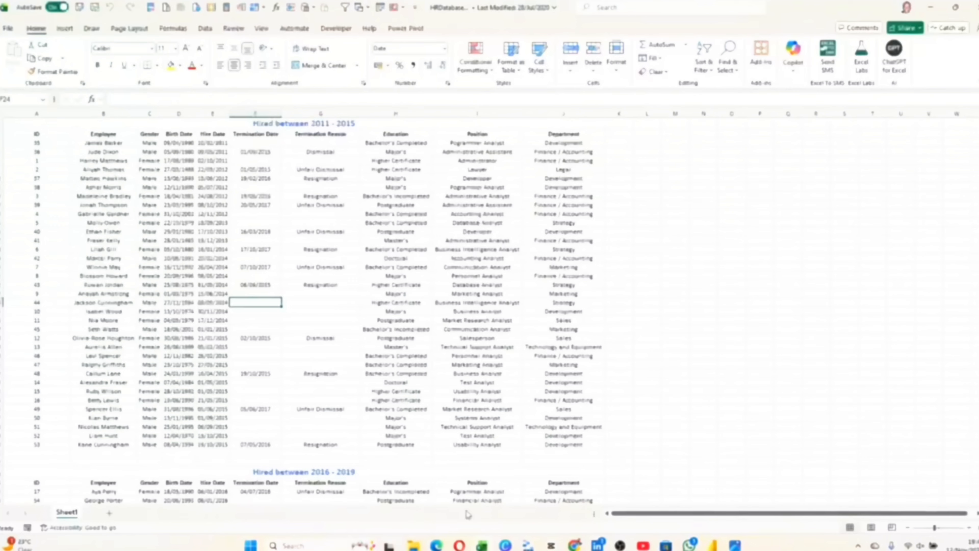
Switch to Power BI Desktop, after locating HRDatabase.xlsx with enlarged icons in File Explorer's Sample Data folder
{"action": "left_click", "coordinate": [713, 543]}
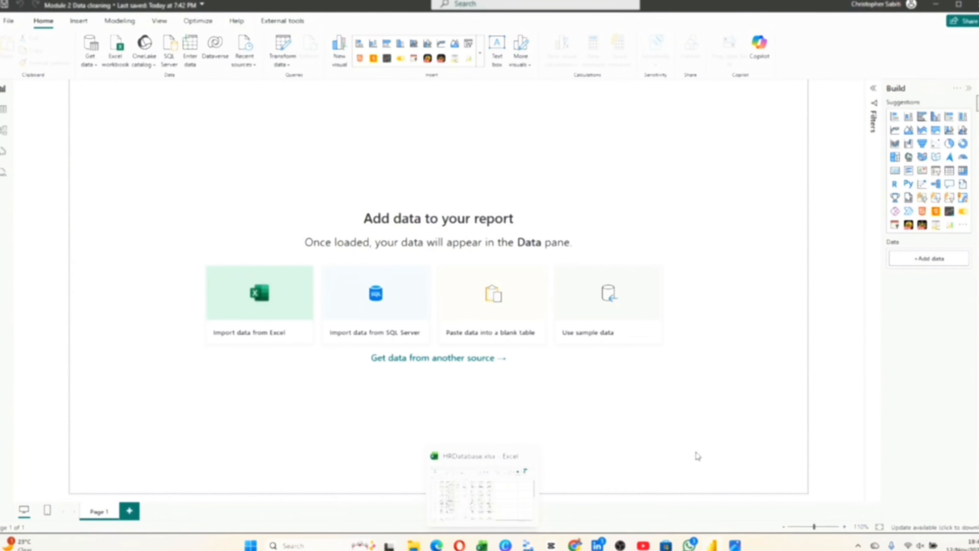
{"action": "mouse_move", "coordinate": [714, 545]}
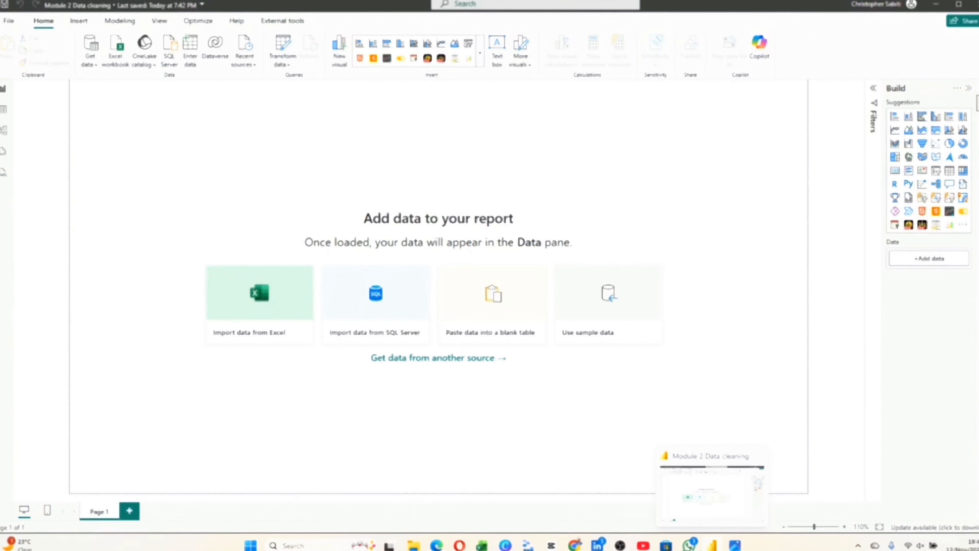
{"action": "mouse_move", "coordinate": [413, 543]}
{"action": "mouse_move", "coordinate": [441, 498]}
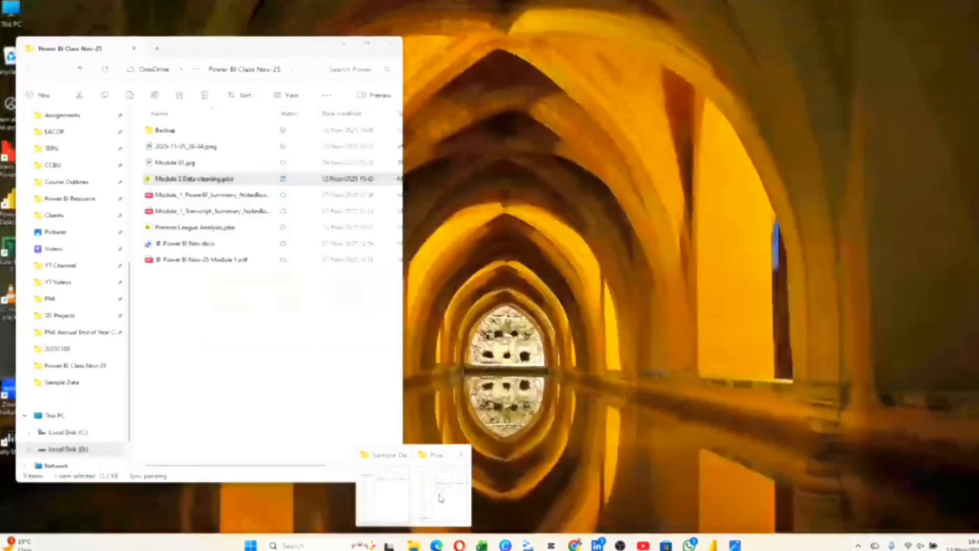
{"action": "left_click", "coordinate": [384, 498]}
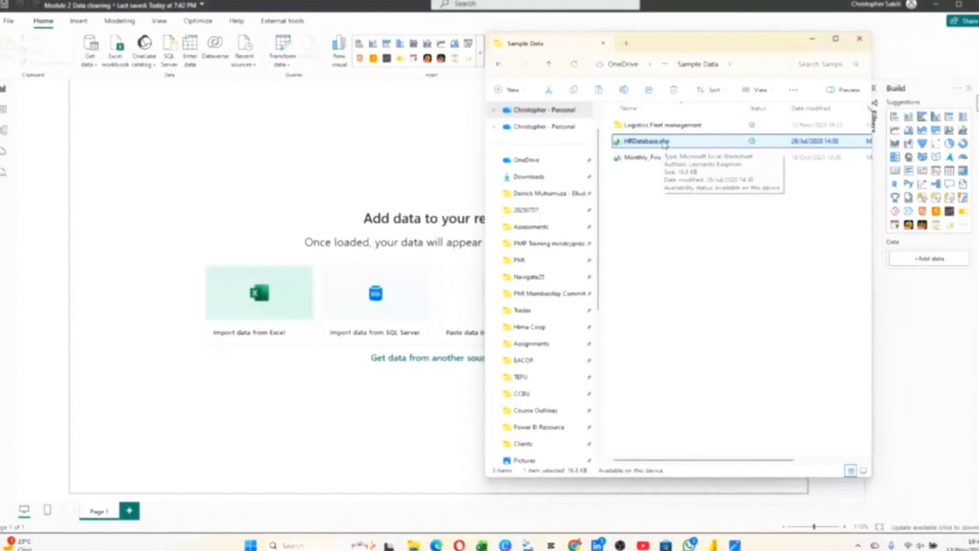
{"action": "scroll", "coordinate": [666, 141], "scroll_direction": "up", "scroll_amount": 5}
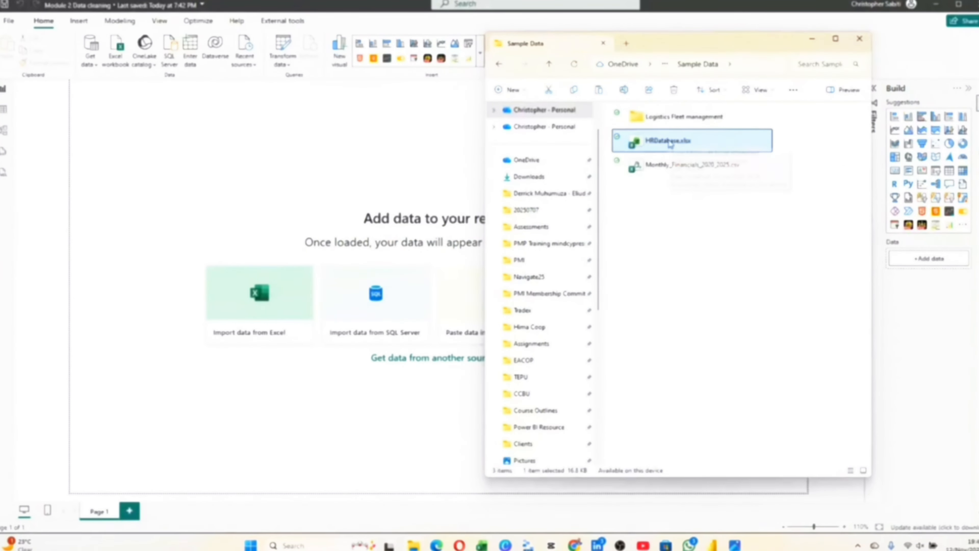
{"action": "scroll", "coordinate": [669, 144], "scroll_direction": "up", "scroll_amount": 4}
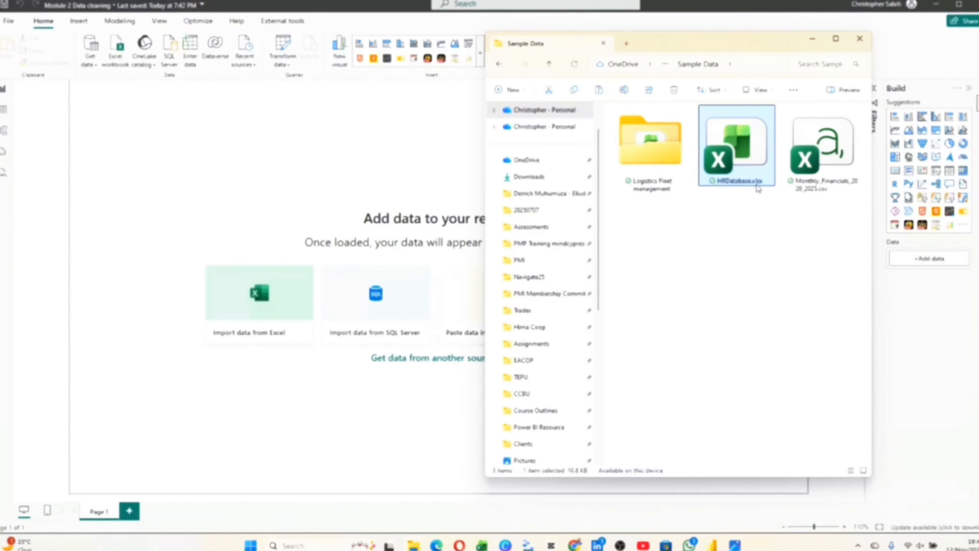
{"action": "mouse_move", "coordinate": [758, 188]}
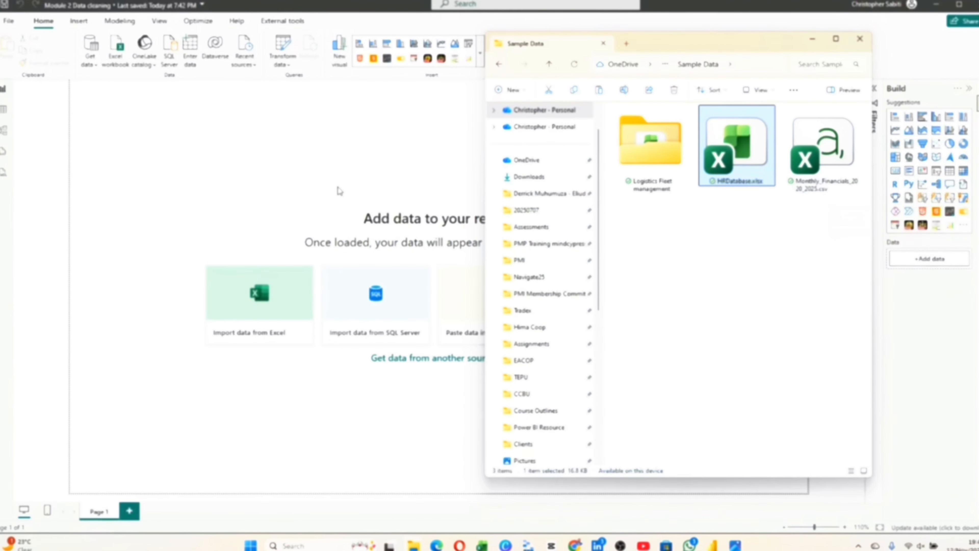
{"action": "left_click", "coordinate": [334, 170]}
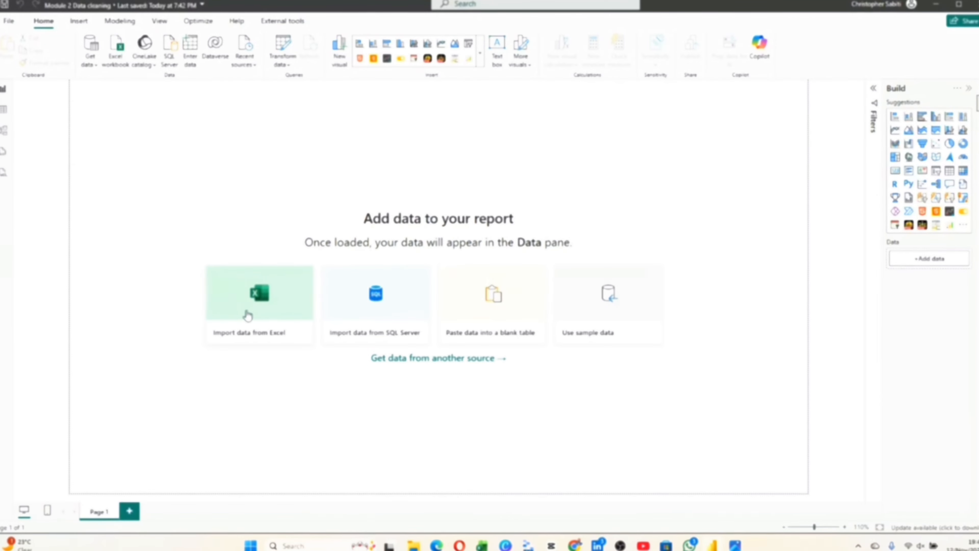
Start a new data connection with the Excel Workbook connector from the File category of all data sources
{"action": "left_click", "coordinate": [91, 65]}
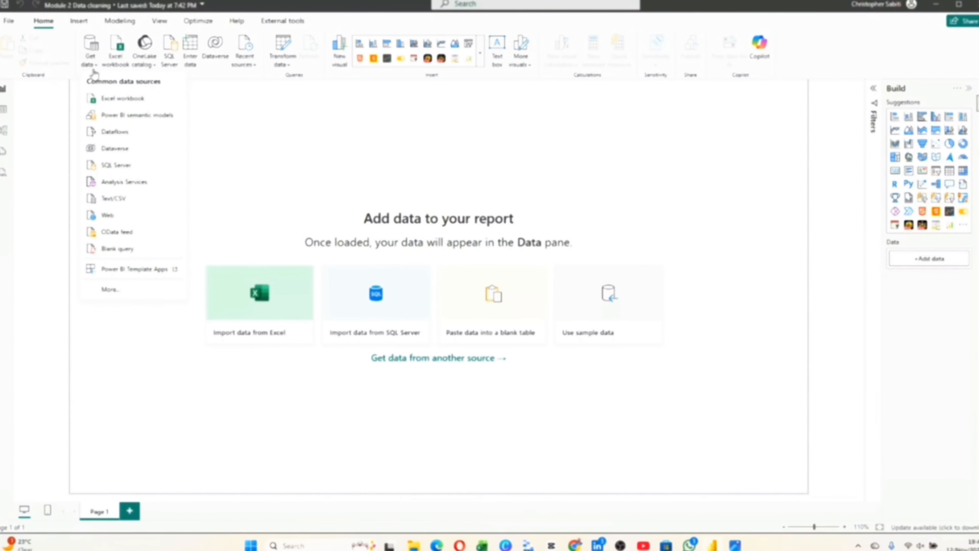
{"action": "left_click", "coordinate": [109, 292]}
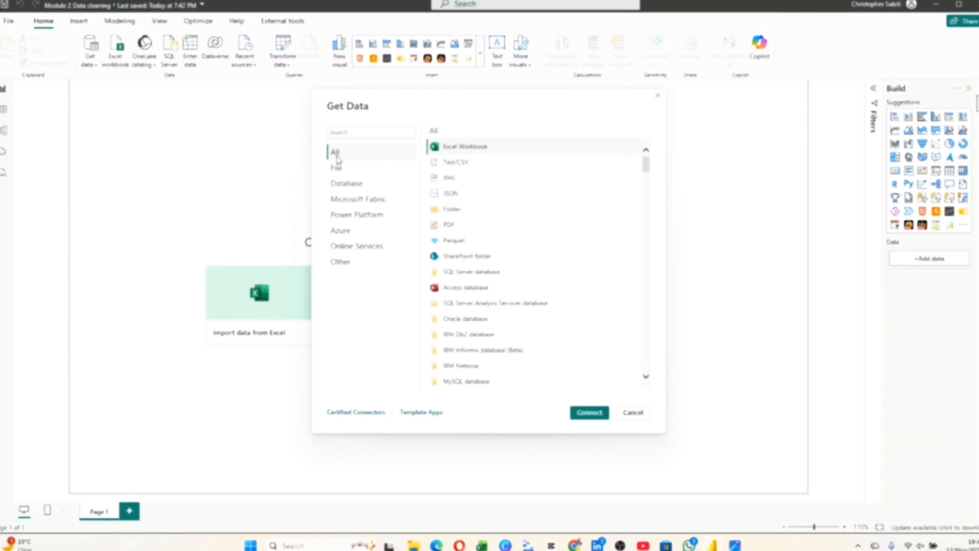
{"action": "left_click", "coordinate": [352, 176]}
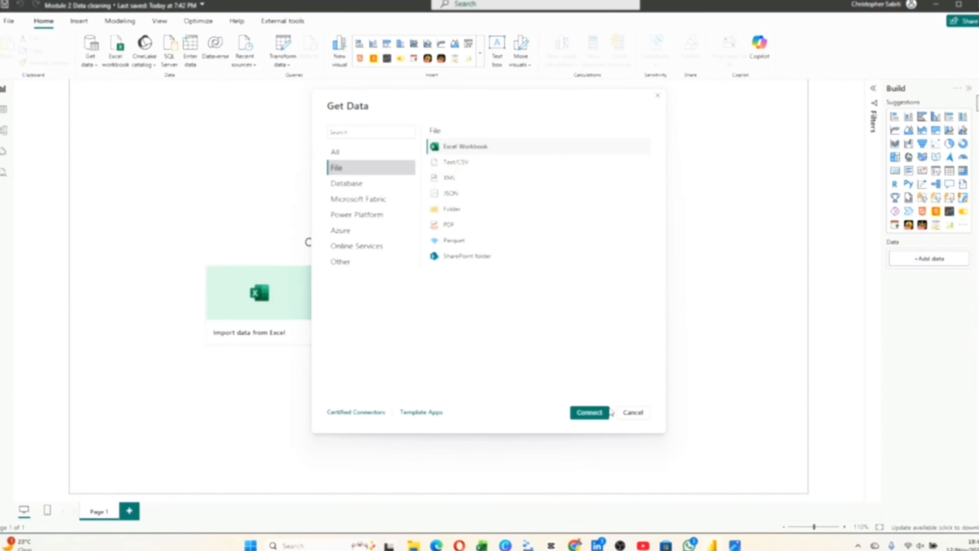
{"action": "left_click", "coordinate": [599, 413]}
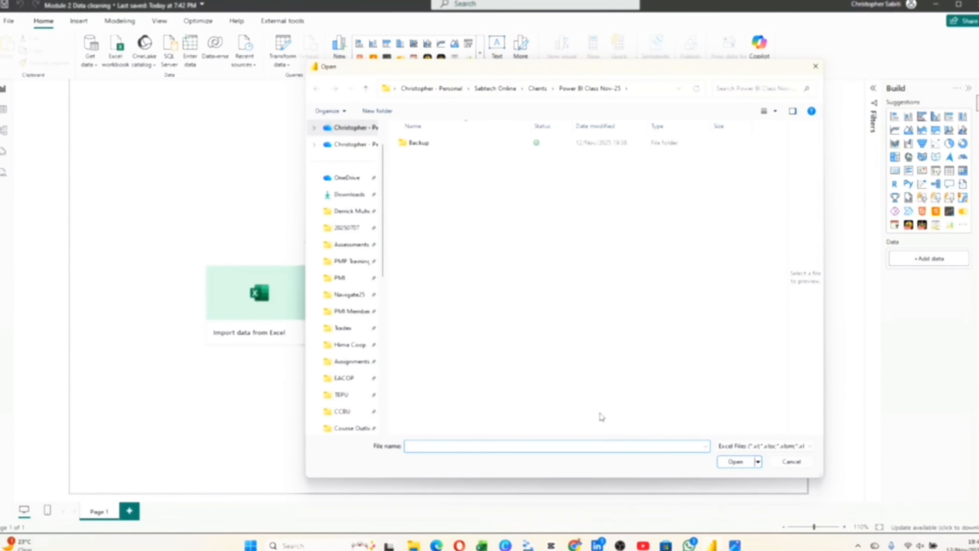
{"action": "left_click_drag", "start_coordinate": [642, 74], "coordinate": [566, 79]}
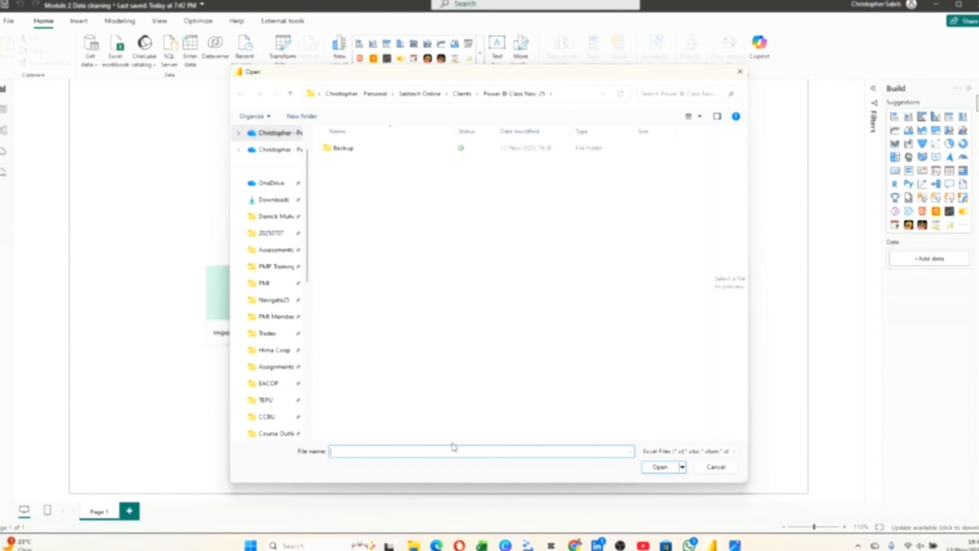
Copy the Sample Data folder's path from File Explorer and browse the file selection dialog to D:\OneDrive\Sabtech Online\Power BI Resource\Sample Data
{"action": "mouse_move", "coordinate": [415, 545]}
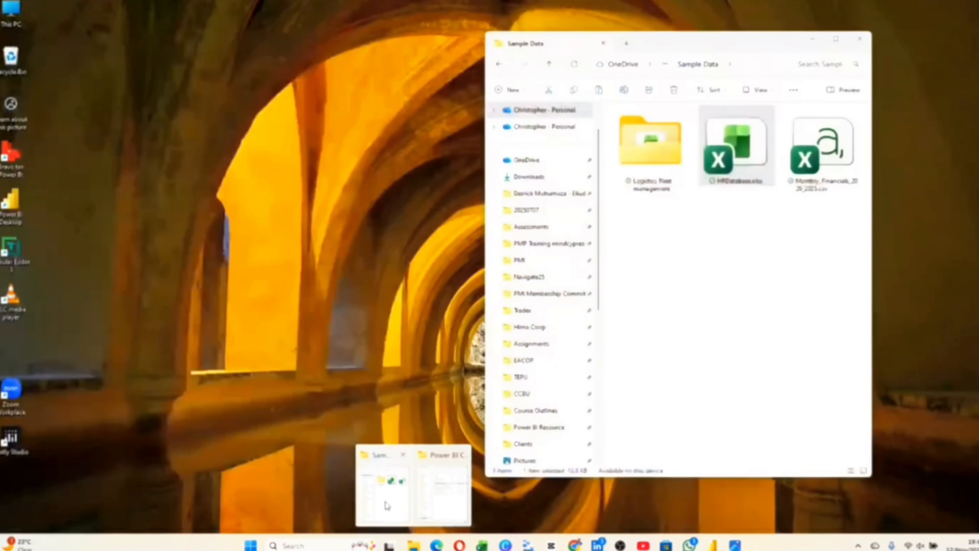
{"action": "left_click", "coordinate": [385, 504]}
{"action": "left_click", "coordinate": [762, 64]}
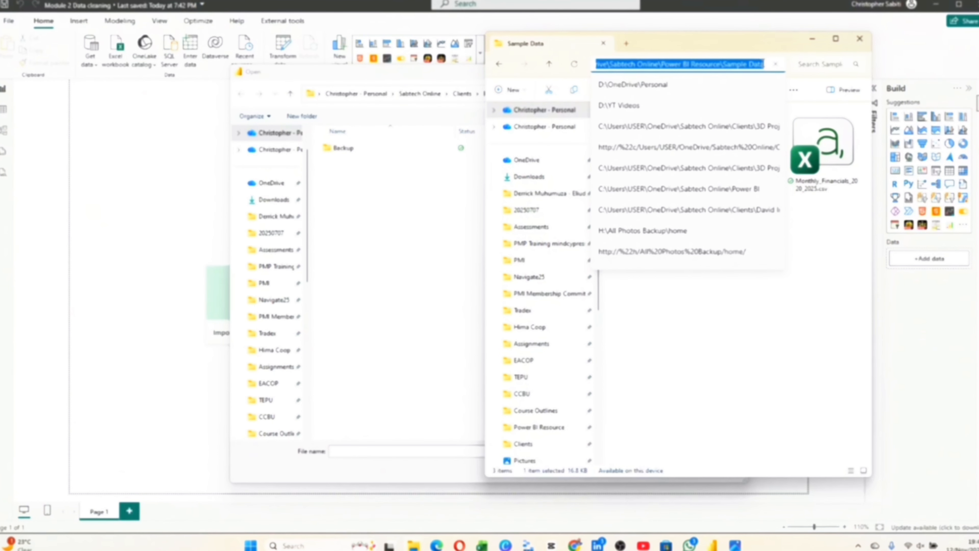
{"action": "left_click", "coordinate": [412, 228]}
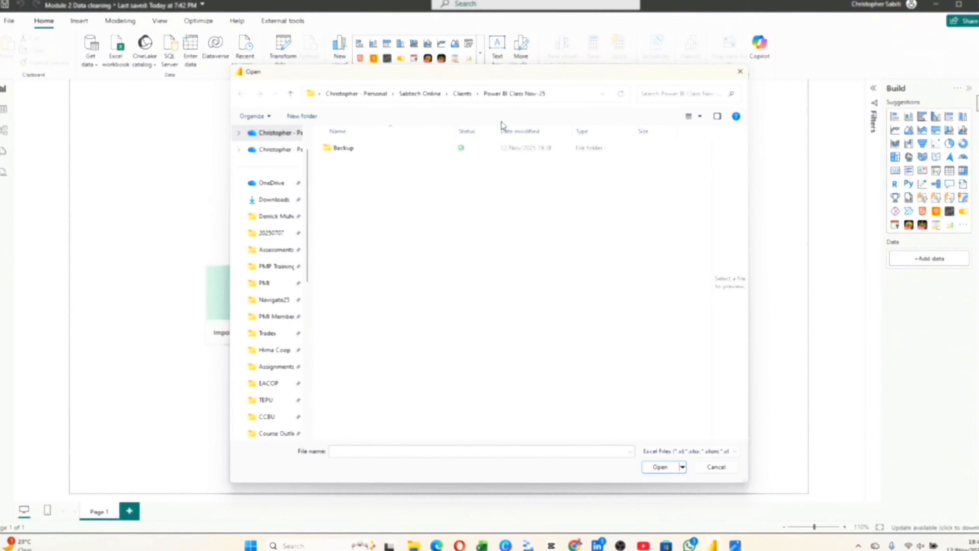
{"action": "left_click", "coordinate": [581, 94]}
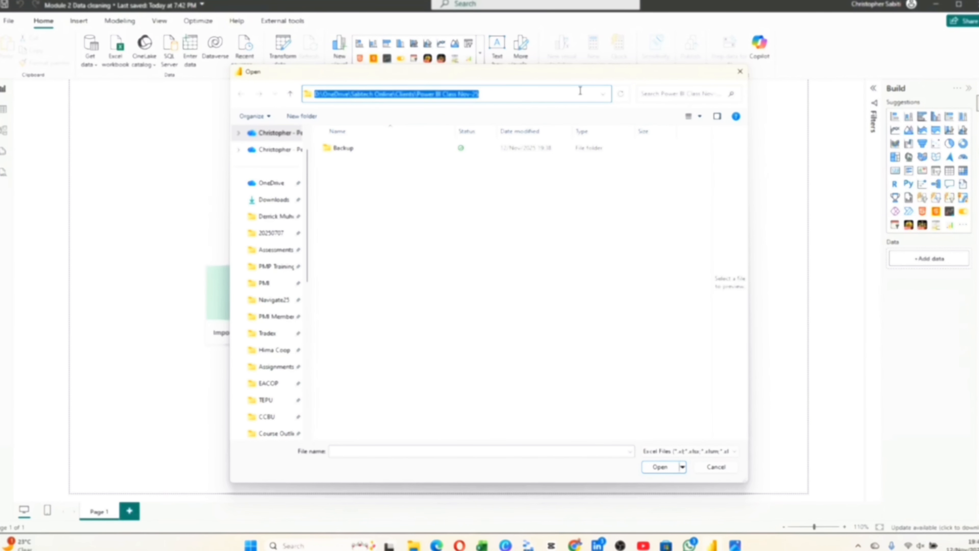
{"action": "type", "text": "D:\\OneDrive\\Sabtech Online\\Power BI Resource\\Sample Data"}
{"action": "key", "text": "Return"}
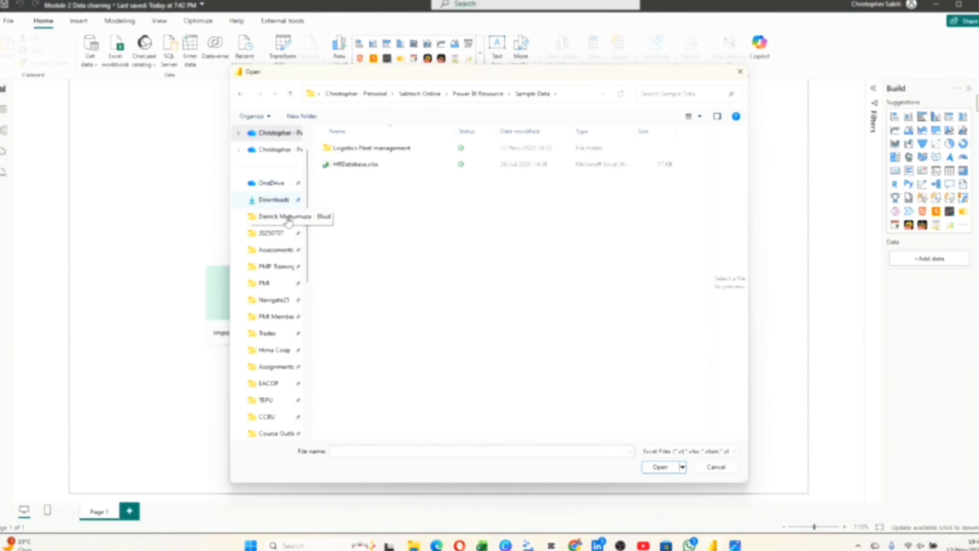
{"action": "scroll", "coordinate": [279, 257], "scroll_direction": "down", "scroll_amount": 5}
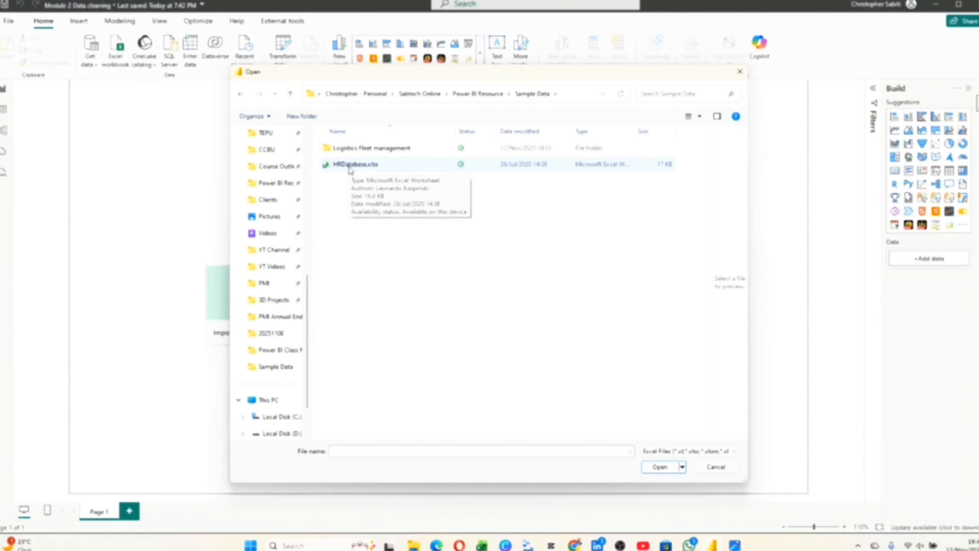
Show File Explorer's Sample Data folder with smaller icons and compare its files with those in the Excel file selection dialog
{"action": "mouse_move", "coordinate": [428, 535]}
{"action": "left_click", "coordinate": [440, 502]}
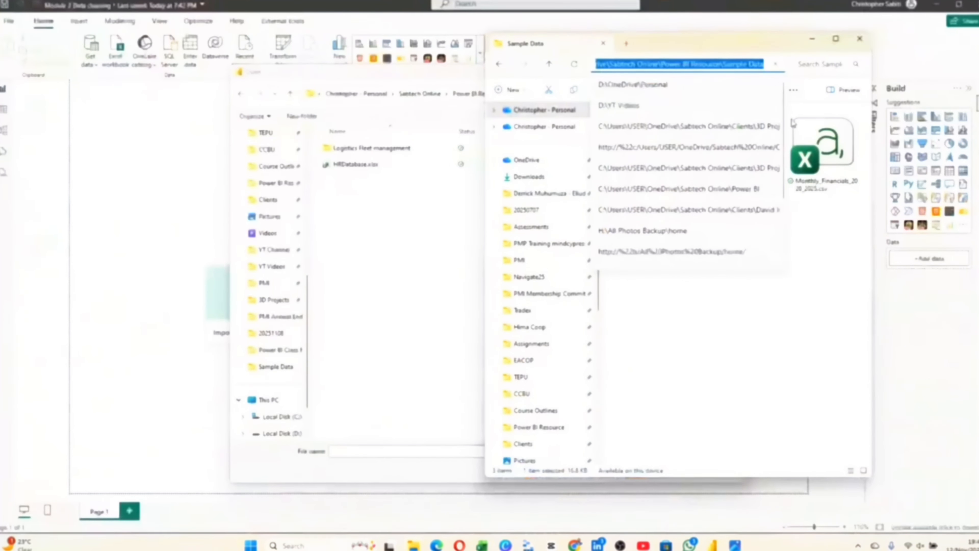
{"action": "left_click", "coordinate": [789, 295]}
{"action": "scroll", "coordinate": [762, 272], "scroll_direction": "down", "scroll_amount": 4}
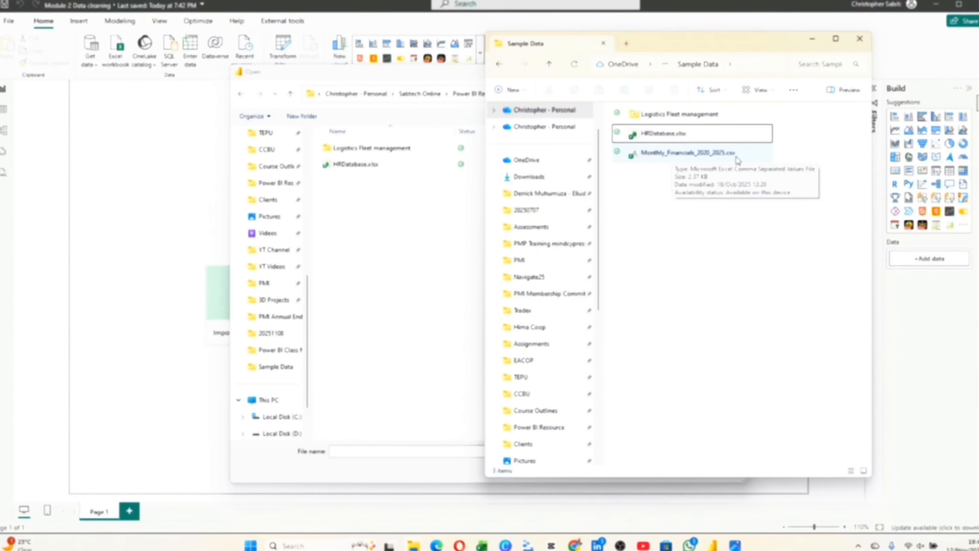
{"action": "left_click", "coordinate": [364, 251]}
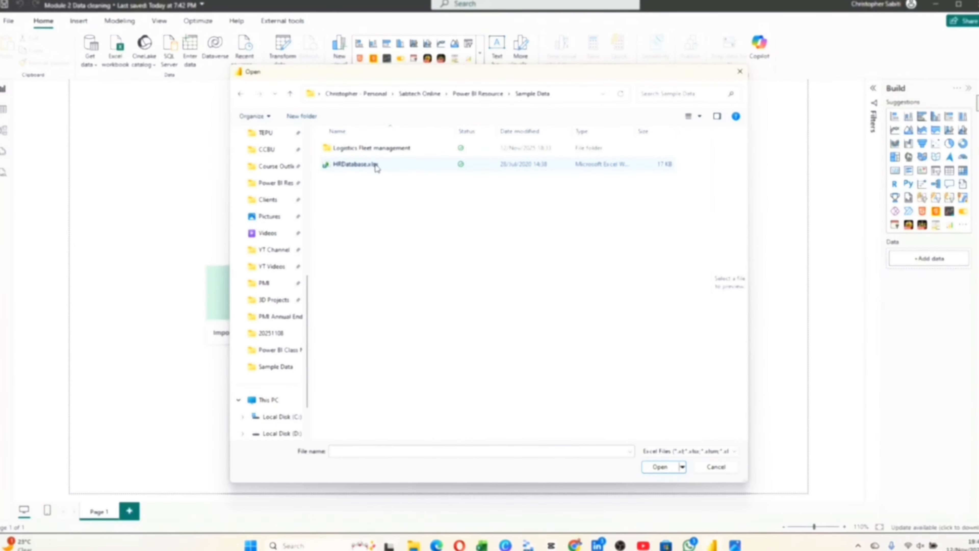
Replace the Excel connection with a Text/CSV one and browse its file dialog to D:\OneDrive\Sabtech Online\Power BI Resource\Sample Data
{"action": "left_click", "coordinate": [740, 71]}
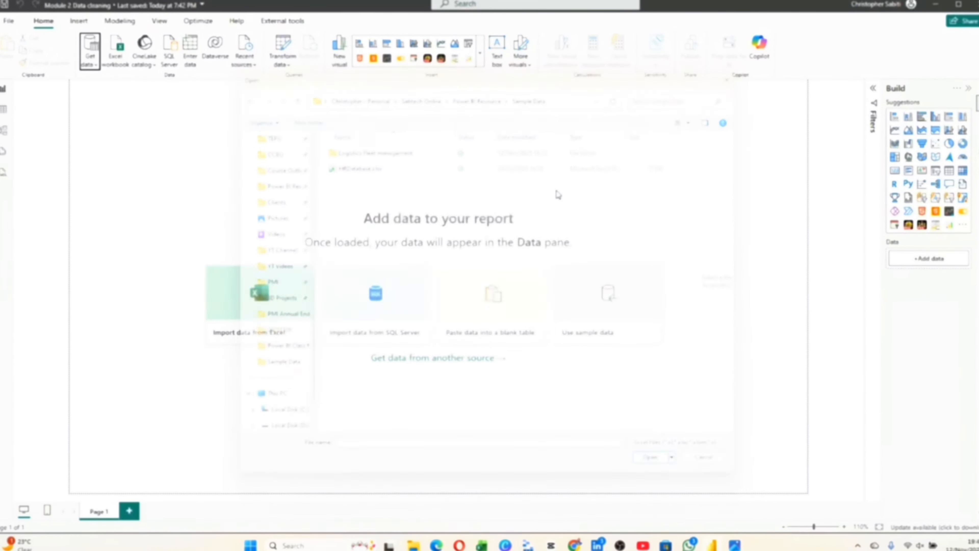
{"action": "left_click", "coordinate": [90, 61]}
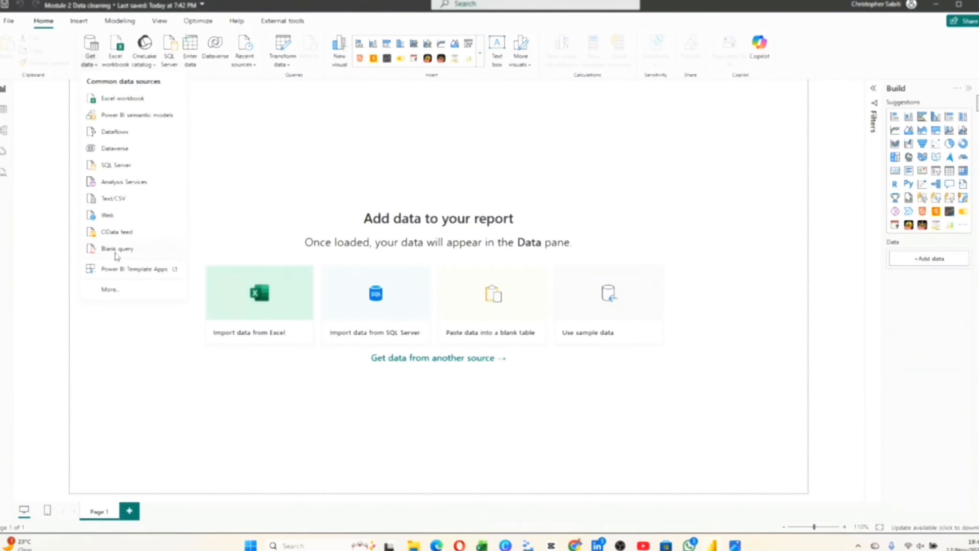
{"action": "left_click", "coordinate": [113, 199]}
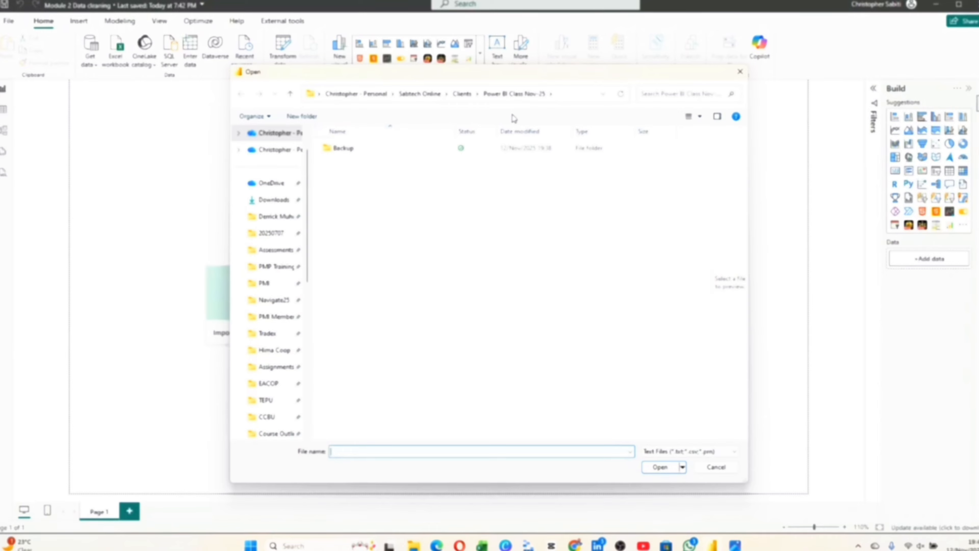
{"action": "left_click", "coordinate": [582, 95]}
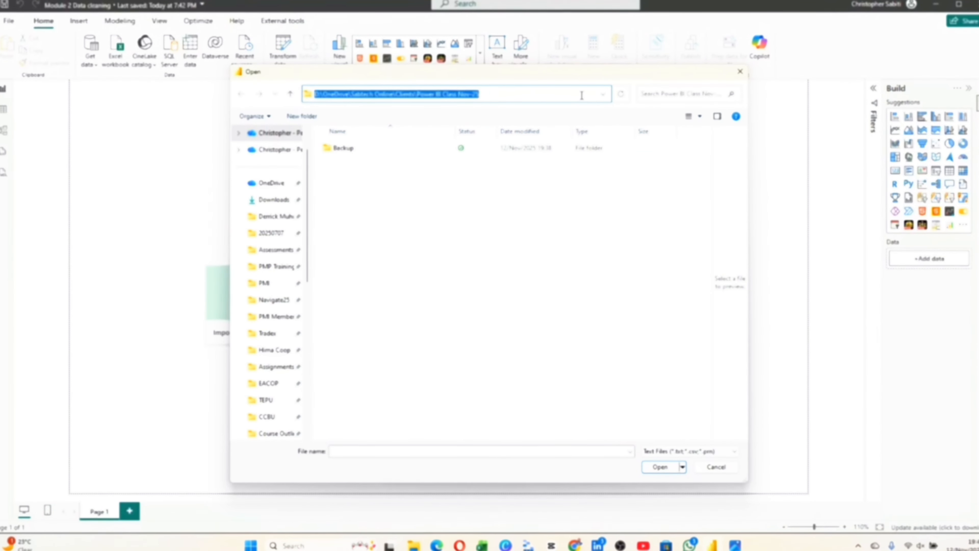
{"action": "type", "text": "D:\\OneDrive\\Sabtech Online\\Power BI Resource\\Sample Data"}
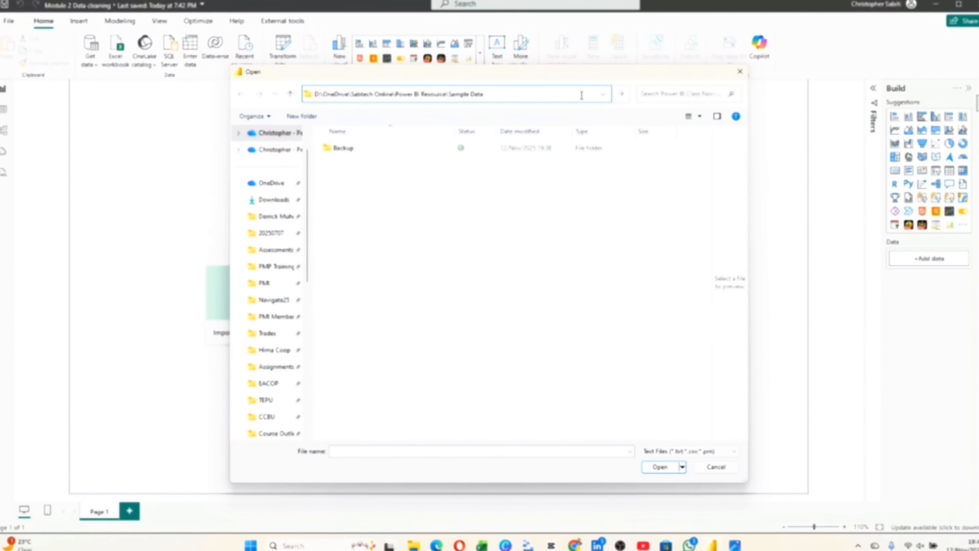
{"action": "key", "text": "Return"}
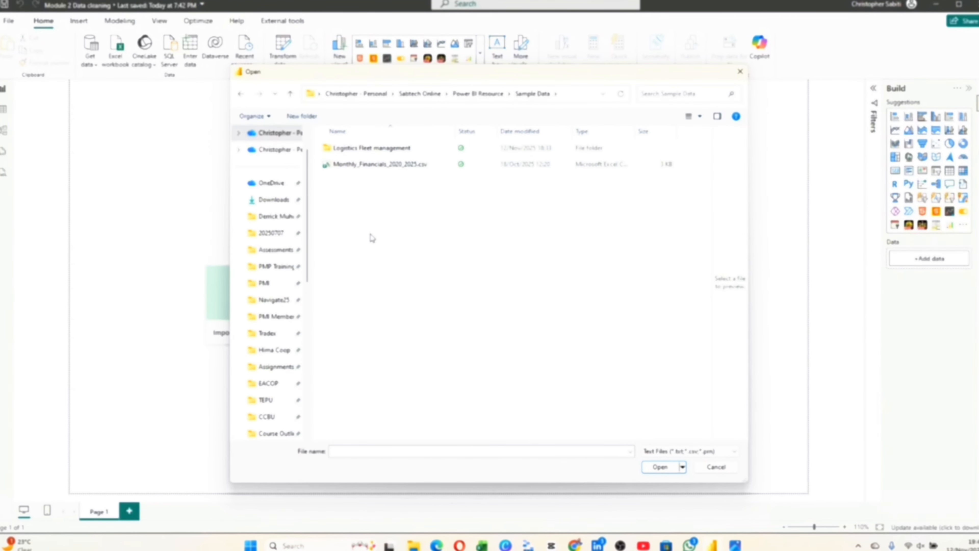
Copy HRDatabase.xlsx from the Sample Data folder into the Power BI Class Nov-25 folder in File Explorer
{"action": "mouse_move", "coordinate": [413, 546]}
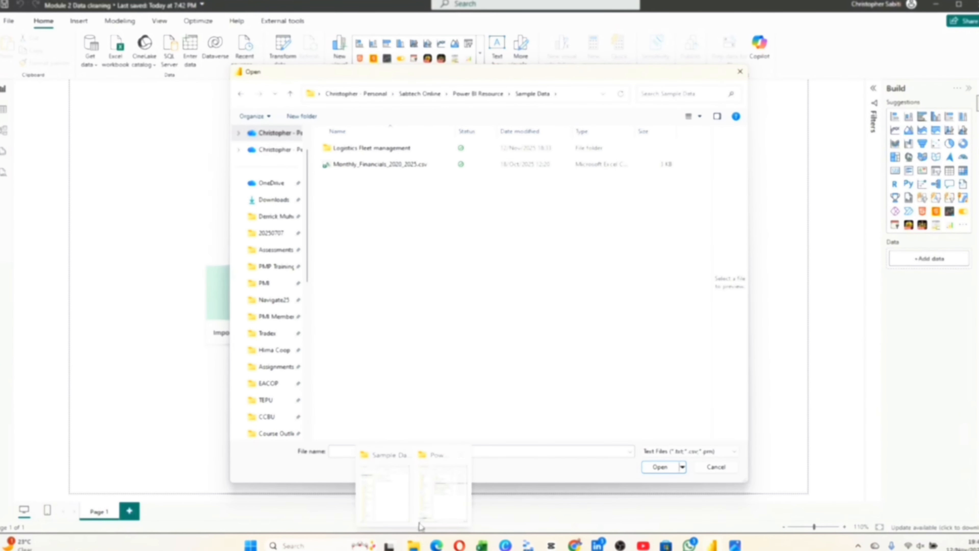
{"action": "mouse_move", "coordinate": [438, 501]}
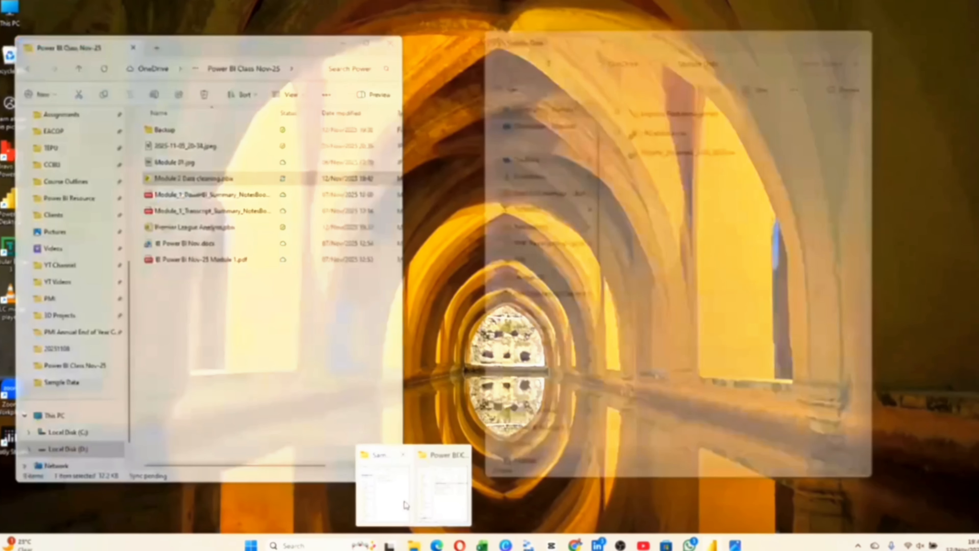
{"action": "left_click", "coordinate": [394, 498]}
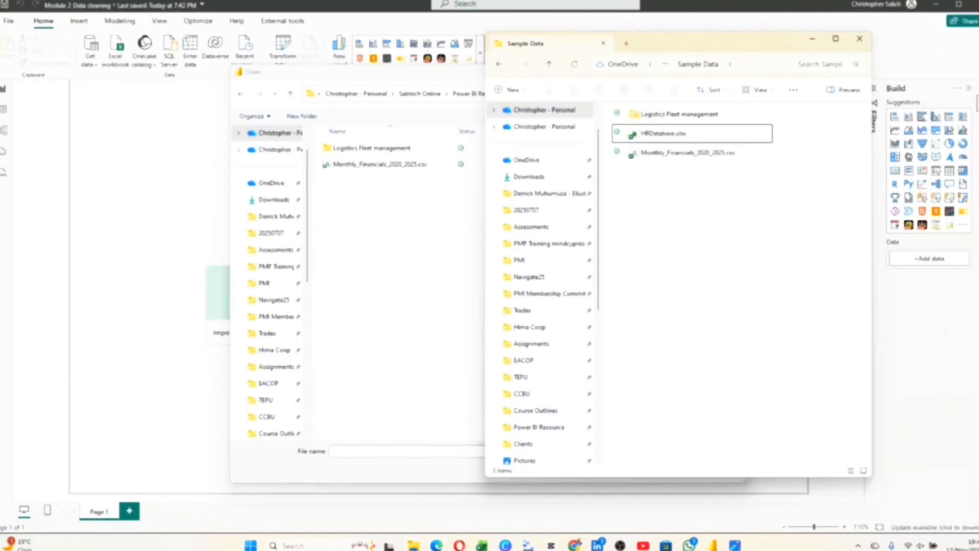
{"action": "mouse_move", "coordinate": [412, 545]}
{"action": "left_click", "coordinate": [438, 497]}
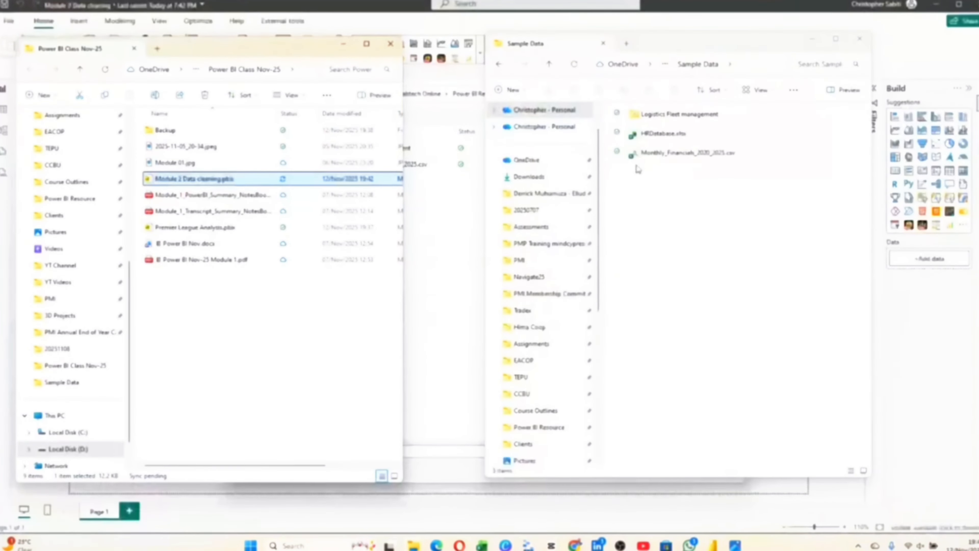
{"action": "left_click", "coordinate": [658, 133]}
{"action": "left_click_drag", "start_coordinate": [658, 133], "coordinate": [308, 355]}
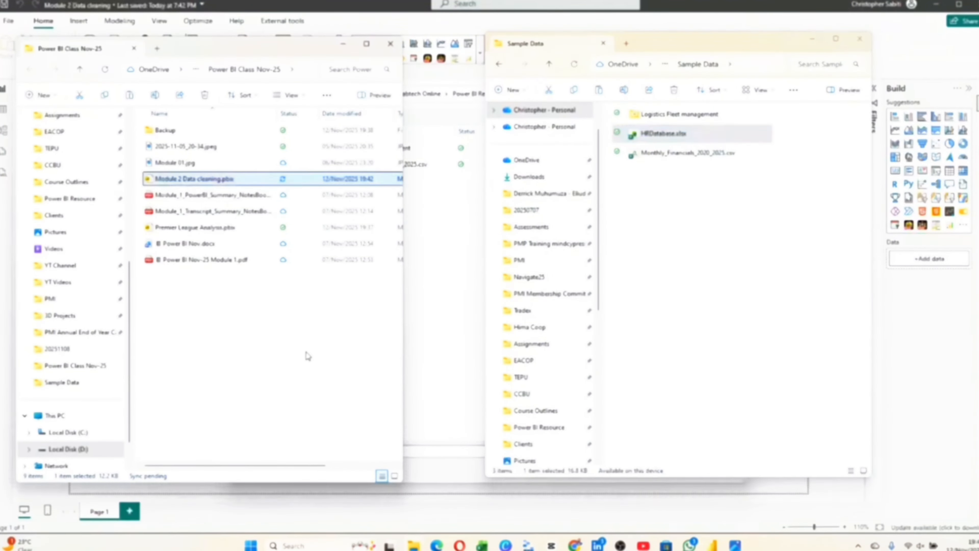
{"action": "left_click", "coordinate": [204, 347]}
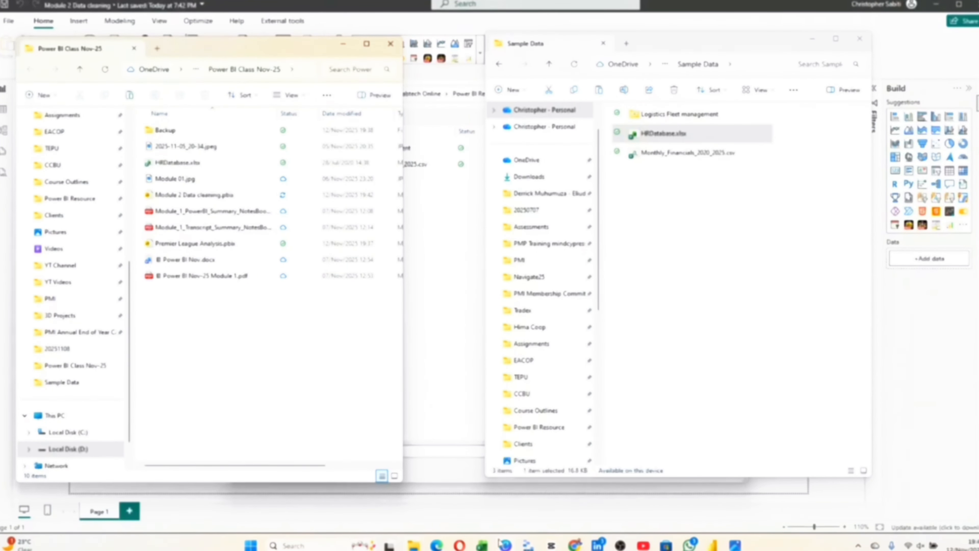
Bring up the HRDatabase workbook in Excel and close the Sample Data window of File Explorer
{"action": "mouse_move", "coordinate": [482, 544]}
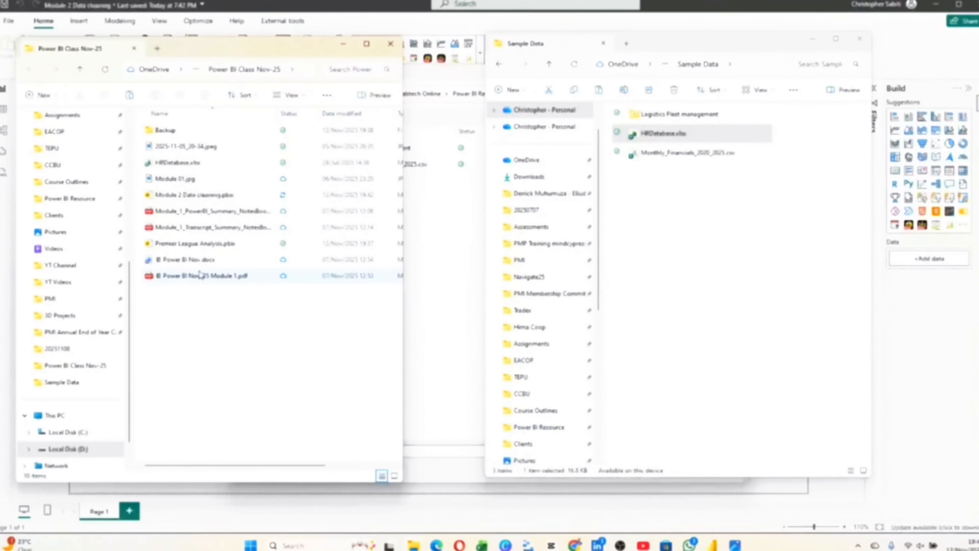
{"action": "left_click", "coordinate": [167, 163]}
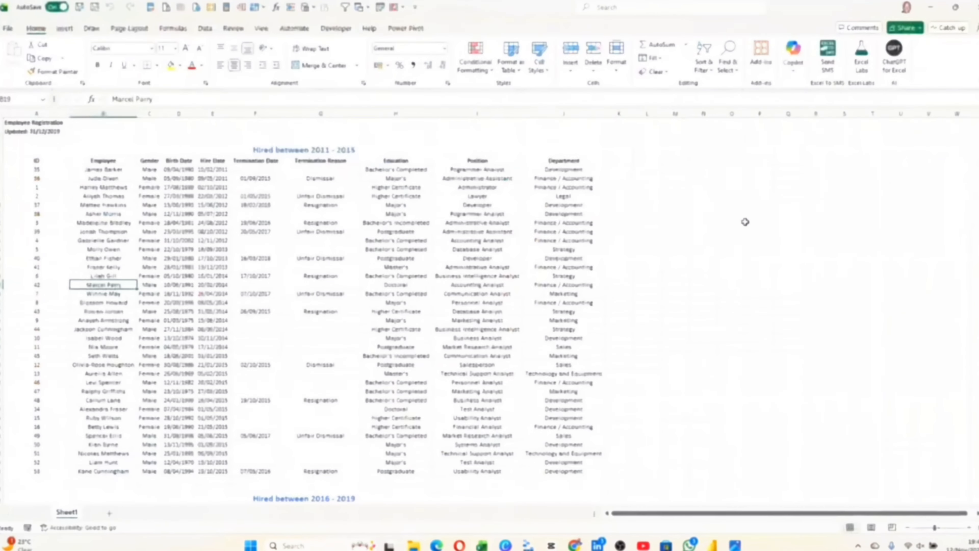
{"action": "left_click", "coordinate": [413, 545]}
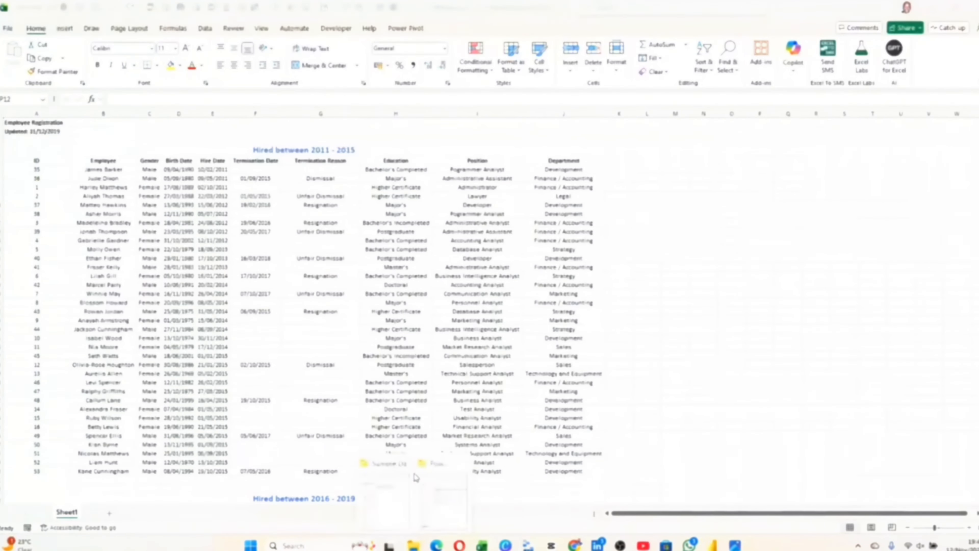
{"action": "mouse_move", "coordinate": [386, 491]}
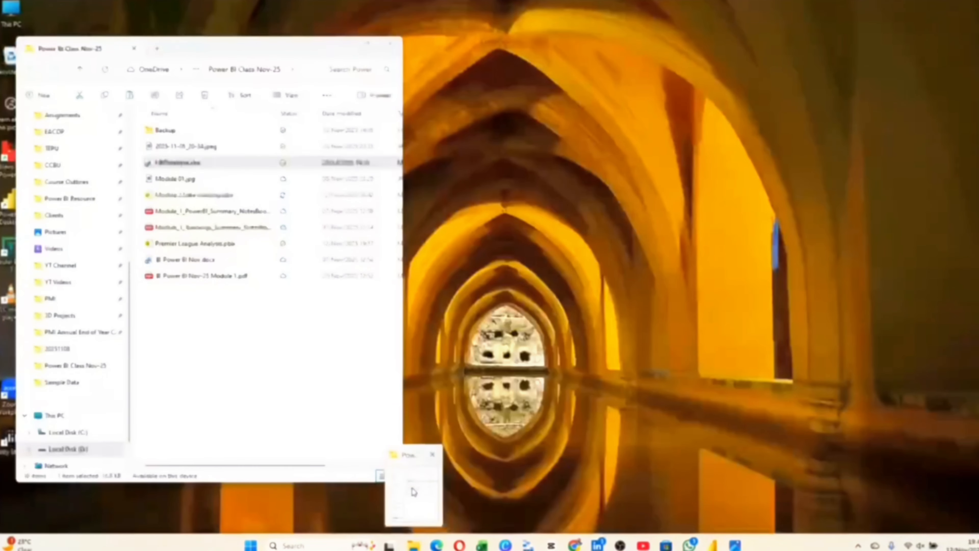
Copy the class folder's path from File Explorer and browse Power BI's Text/CSV file dialog to D:\OneDrive\Sabtech Online\Clients\Power BI Class Nov-25
{"action": "left_click", "coordinate": [413, 485]}
{"action": "left_click", "coordinate": [302, 72]}
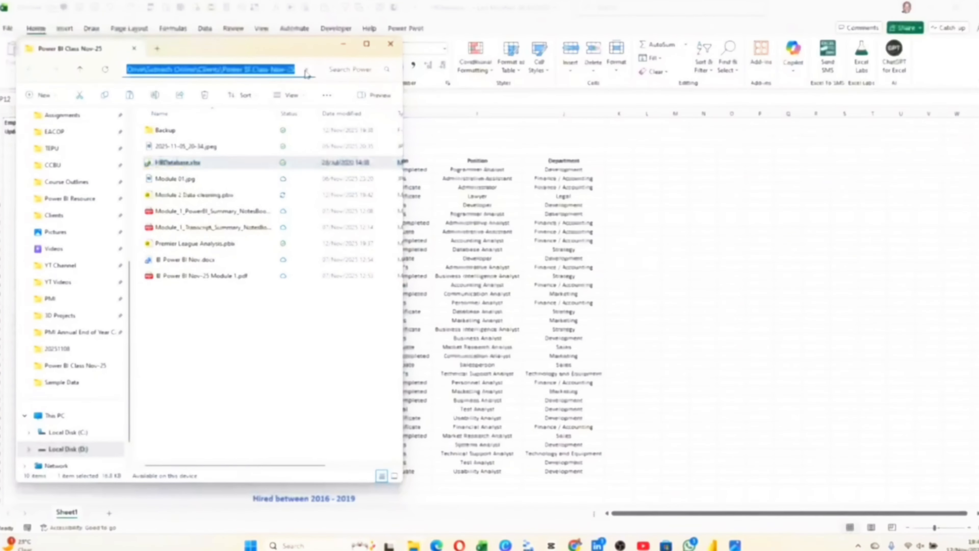
{"action": "left_click", "coordinate": [415, 140]}
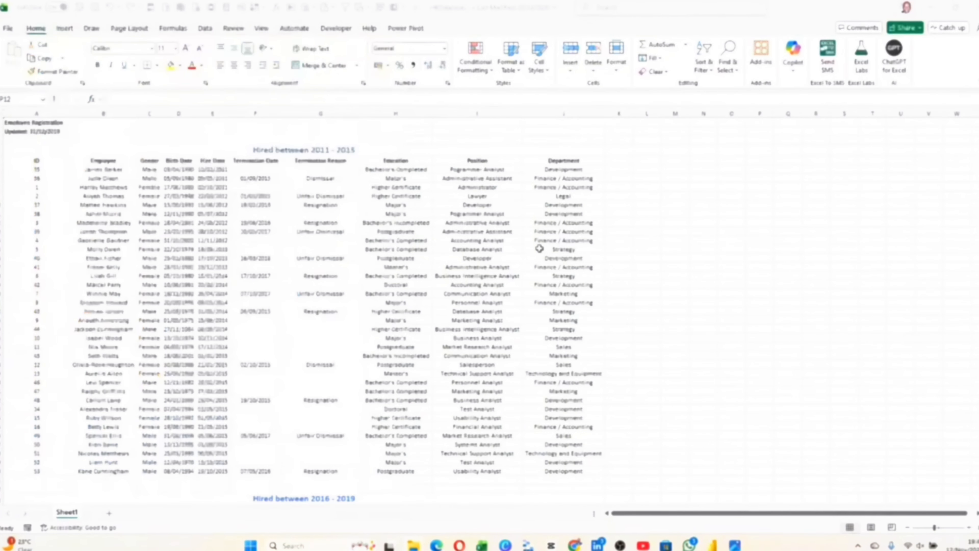
{"action": "left_click", "coordinate": [713, 544]}
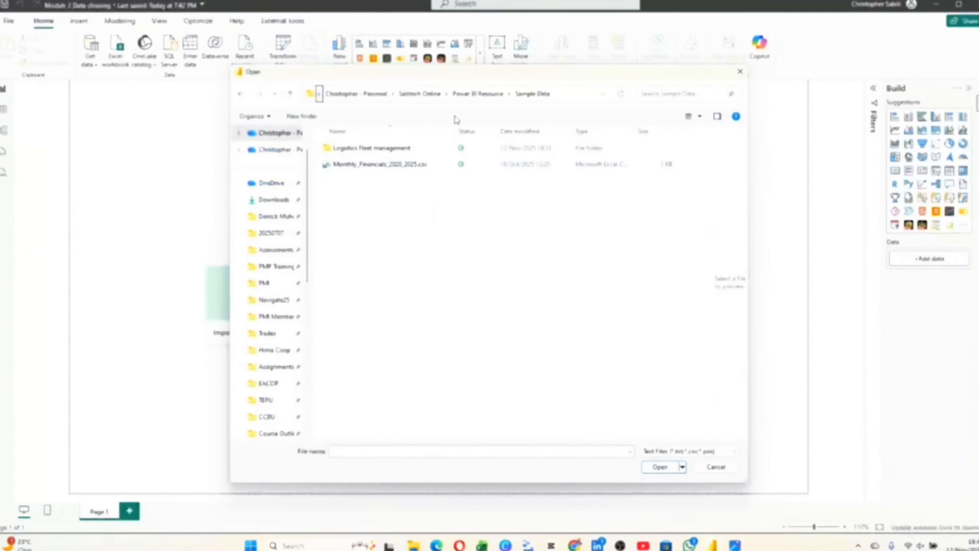
{"action": "left_click", "coordinate": [568, 94]}
{"action": "key", "text": "ctrl+v"}
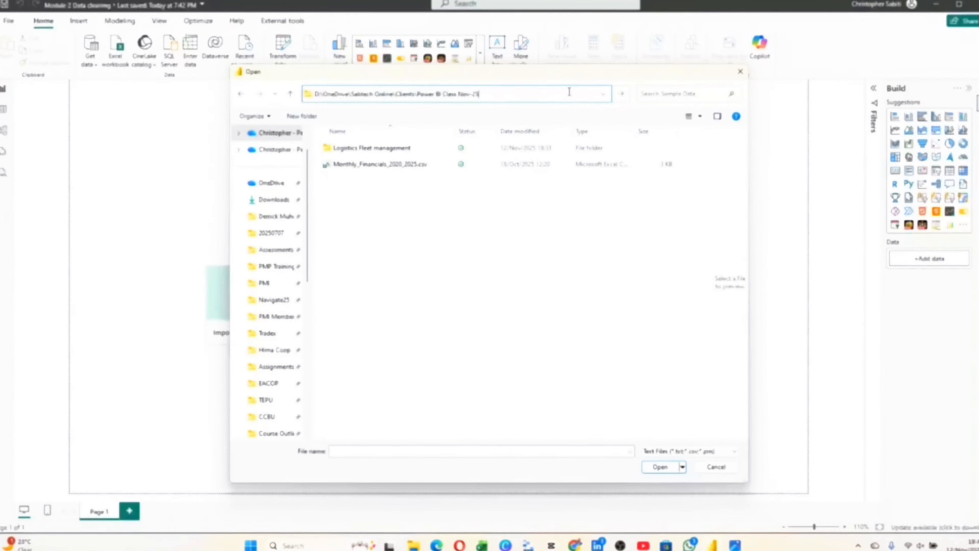
{"action": "key", "text": "Return"}
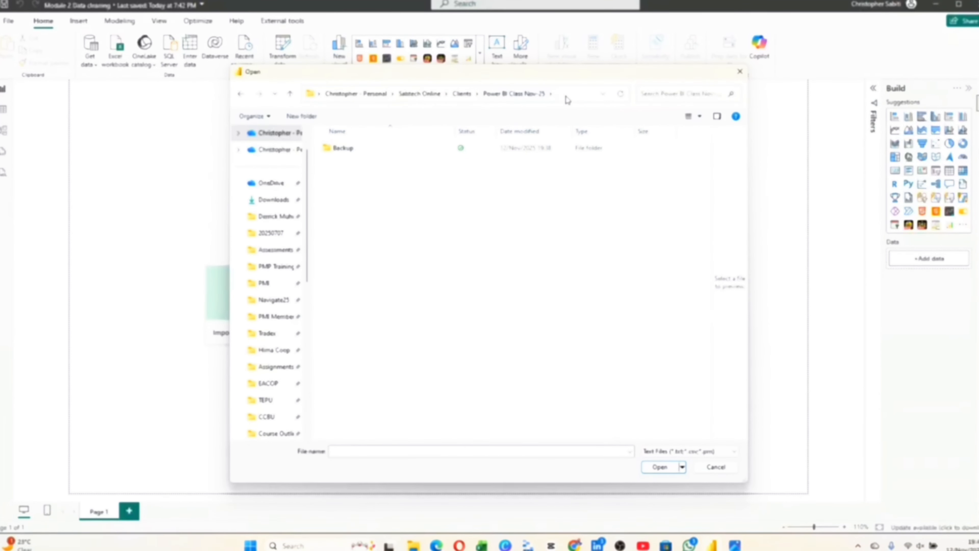
{"action": "left_click", "coordinate": [570, 93]}
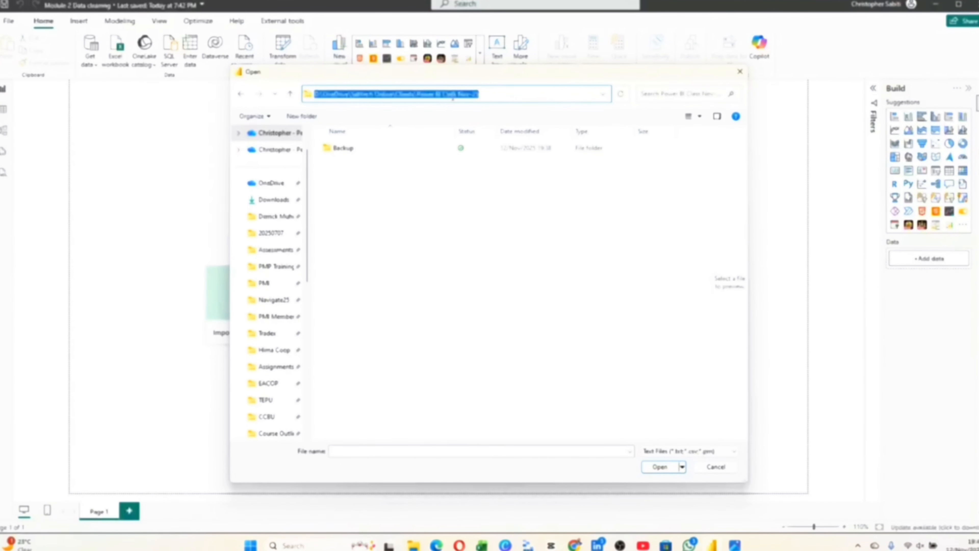
{"action": "left_click", "coordinate": [486, 94]}
{"action": "key", "text": "Return"}
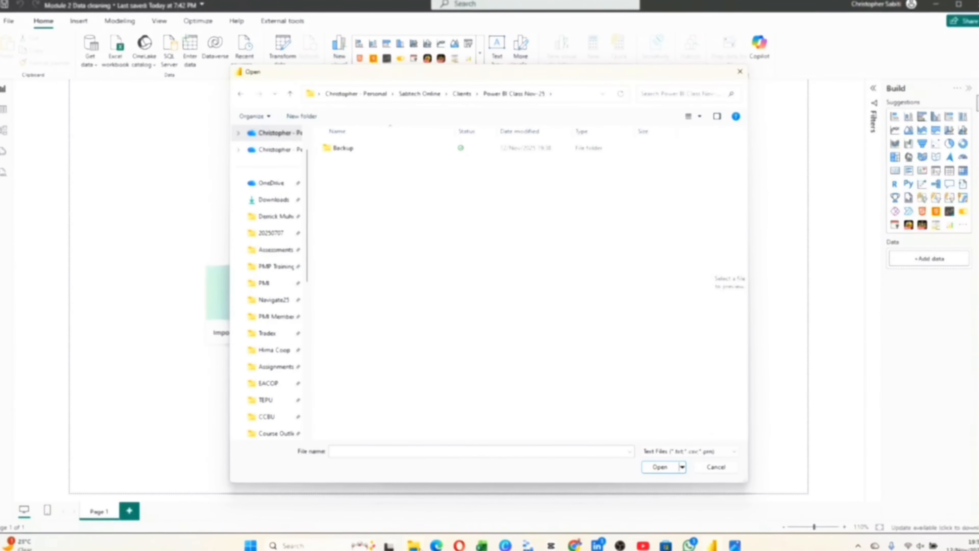
Place File Explorer's Power BI Class Nov-25 window beside the Text/CSV file dialog and compare their listed files
{"action": "left_click", "coordinate": [416, 547]}
{"action": "left_click", "coordinate": [282, 328]}
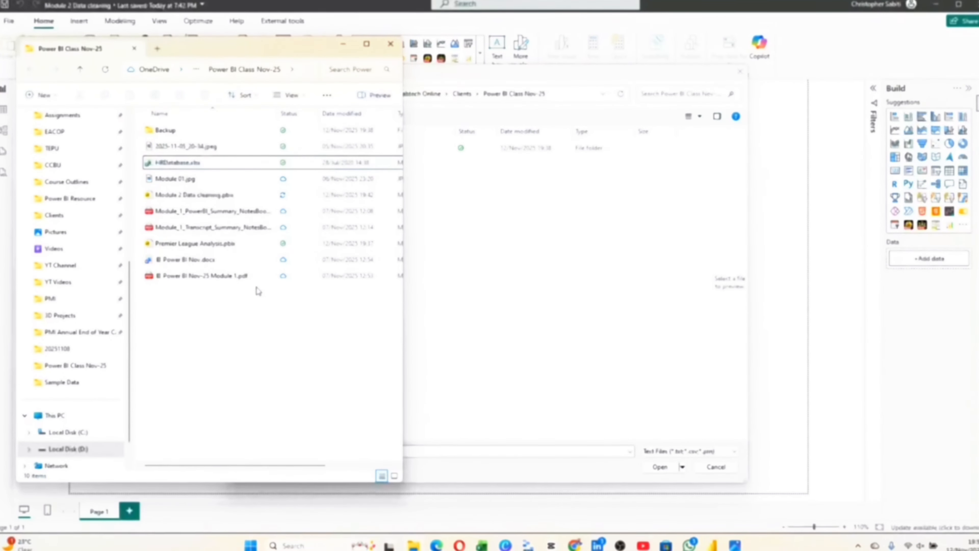
{"action": "left_click", "coordinate": [199, 167]}
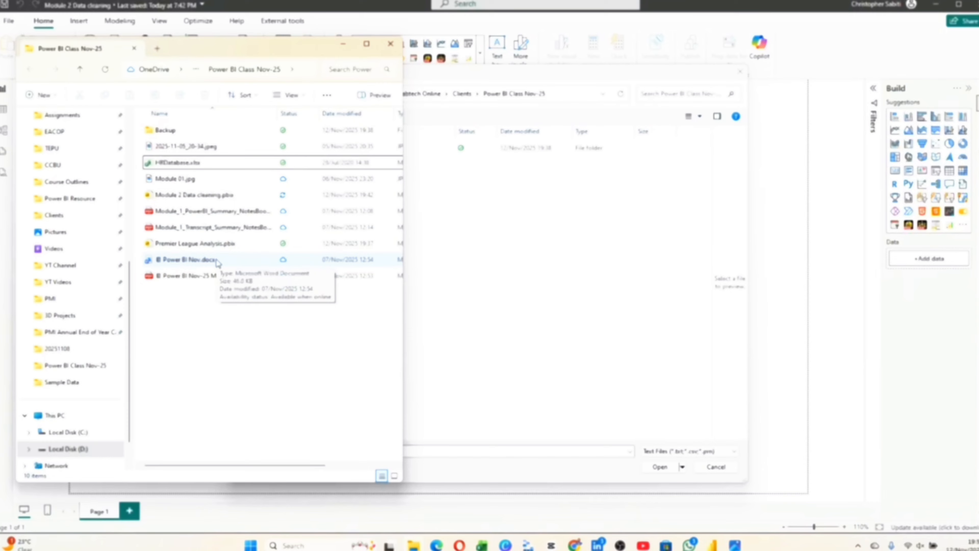
{"action": "left_click_drag", "start_coordinate": [258, 48], "coordinate": [746, 134]}
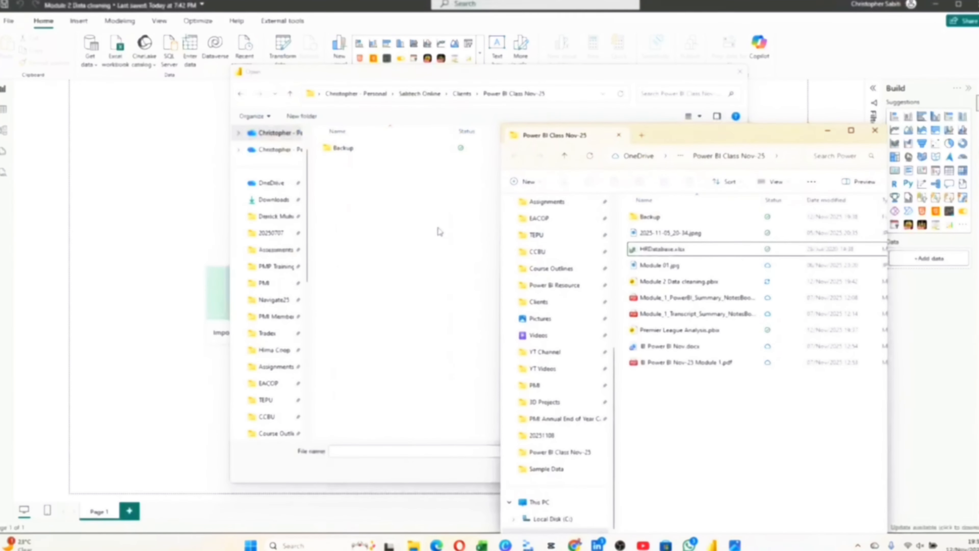
Compare the Backup folder's contents in the Text/CSV file dialog and in File Explorer, and return File Explorer to the parent folder
{"action": "double_click", "coordinate": [344, 149]}
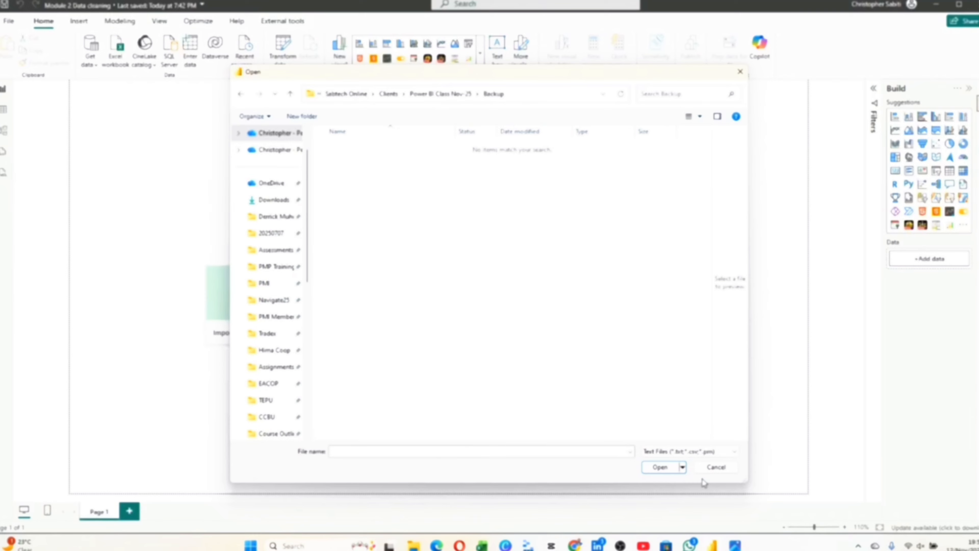
{"action": "key", "text": "alt+Tab"}
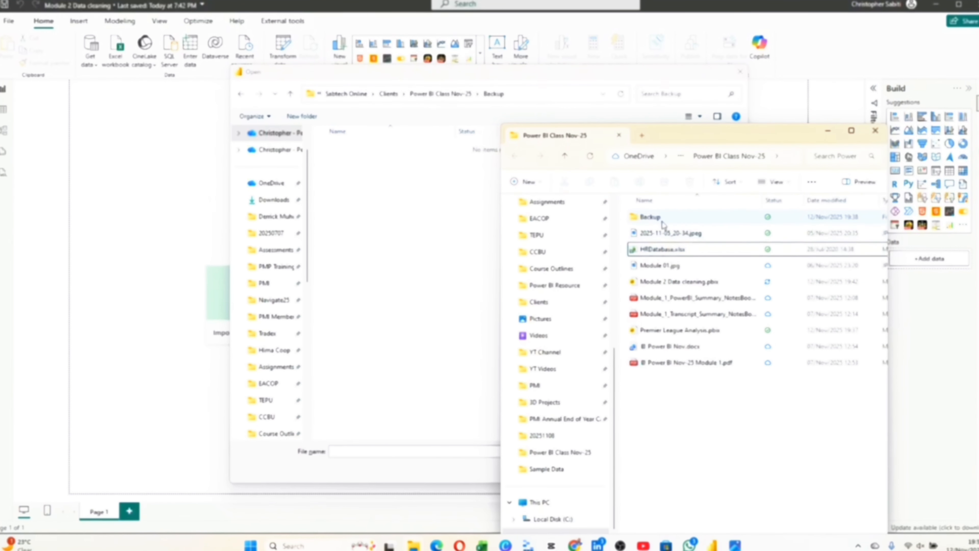
{"action": "double_click", "coordinate": [656, 217]}
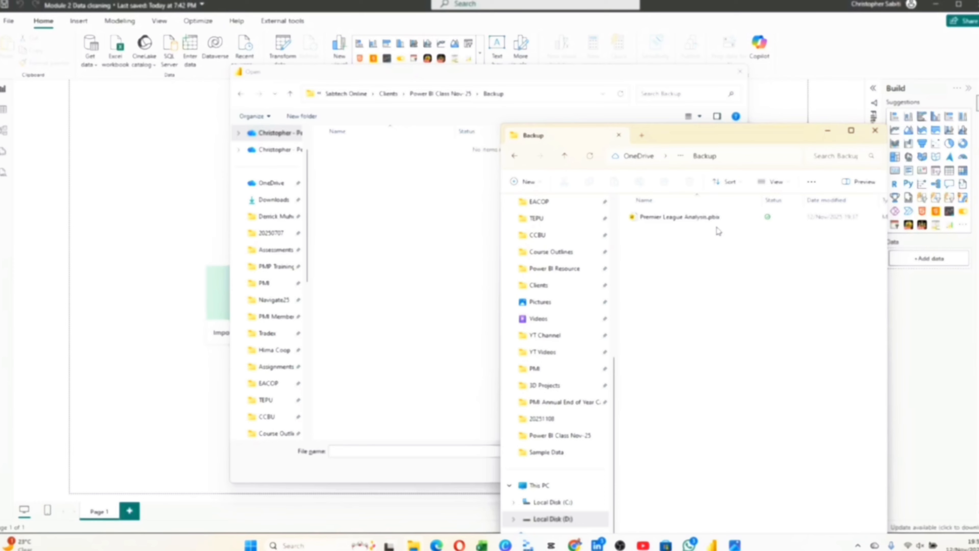
{"action": "left_click", "coordinate": [566, 159]}
{"action": "left_click", "coordinate": [373, 256]}
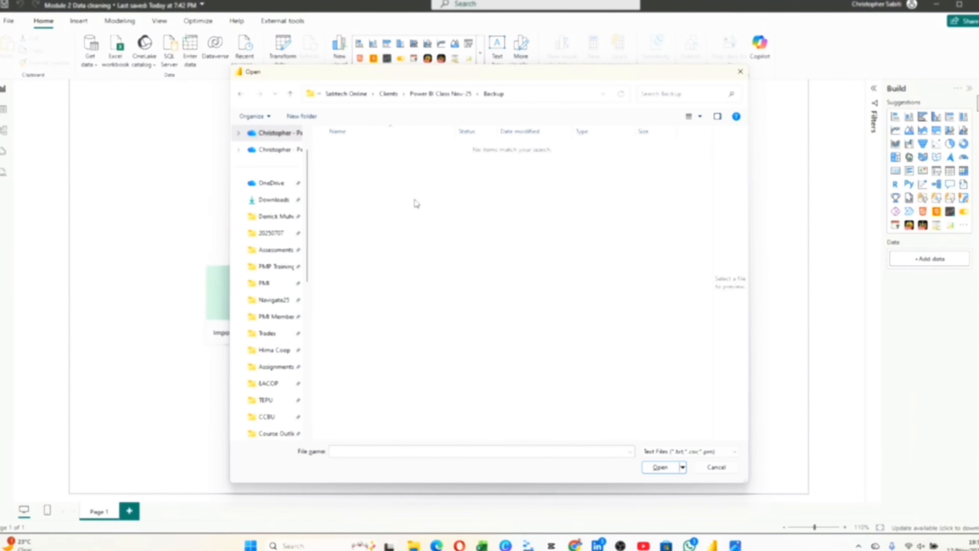
Cancel the Text/CSV file selection and start a new connection with the Excel workbook source
{"action": "left_click", "coordinate": [727, 467]}
{"action": "left_click", "coordinate": [96, 70]}
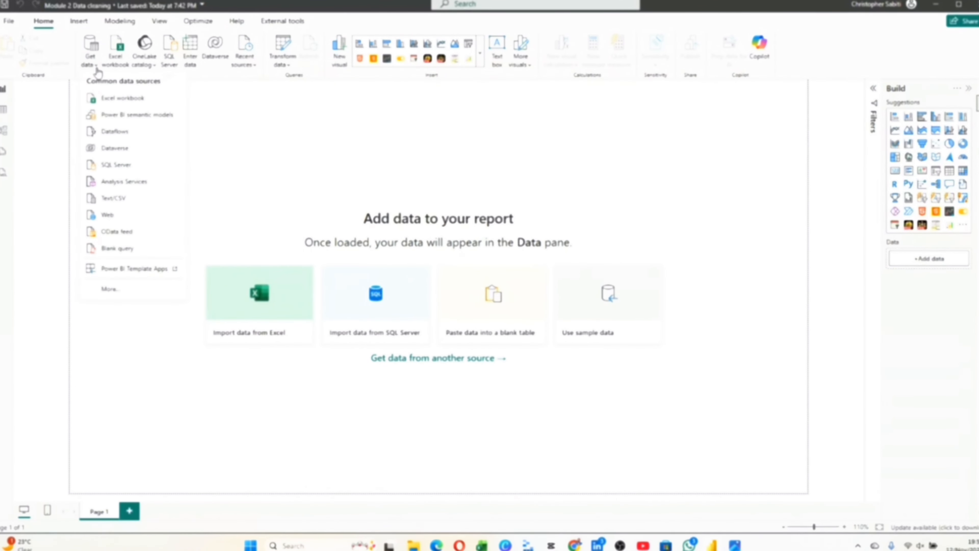
{"action": "left_click", "coordinate": [131, 99]}
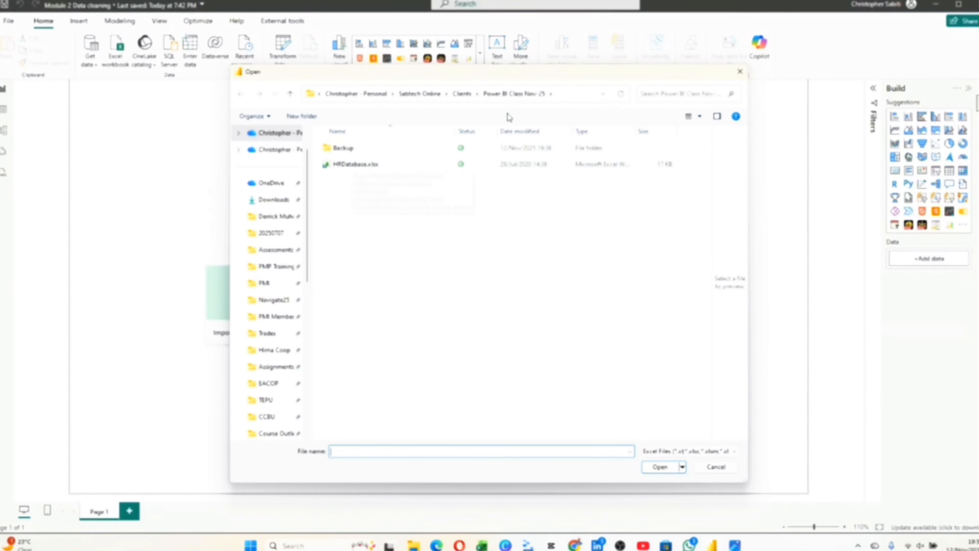
Try to open HRDatabase.xlsx from the Power BI Class Nov-25 folder as the Excel data source
{"action": "left_click", "coordinate": [379, 167]}
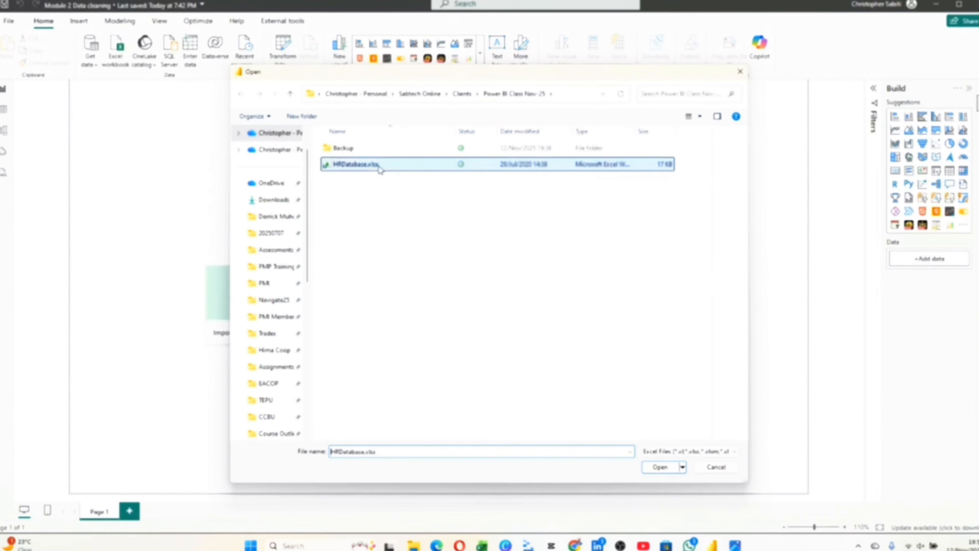
{"action": "left_click", "coordinate": [660, 467]}
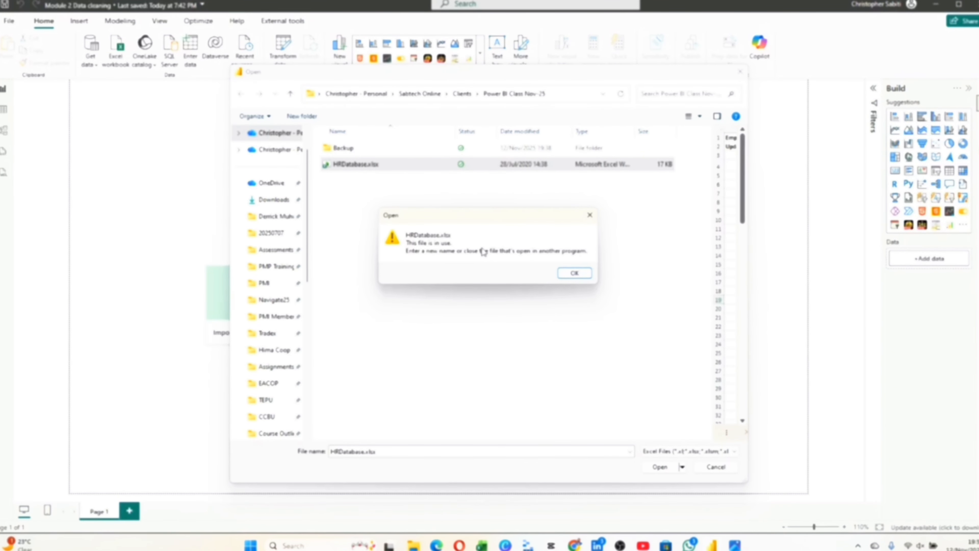
{"action": "left_click", "coordinate": [574, 274]}
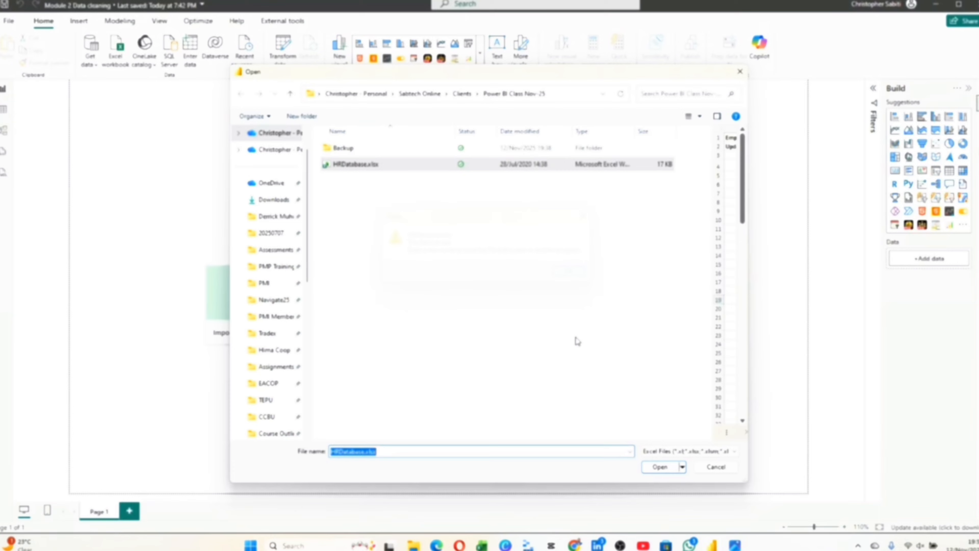
Switch to Excel, close the HRDatabase workbook, and open HRDatabase.xlsx as the data source in Power BI
{"action": "left_click", "coordinate": [483, 546]}
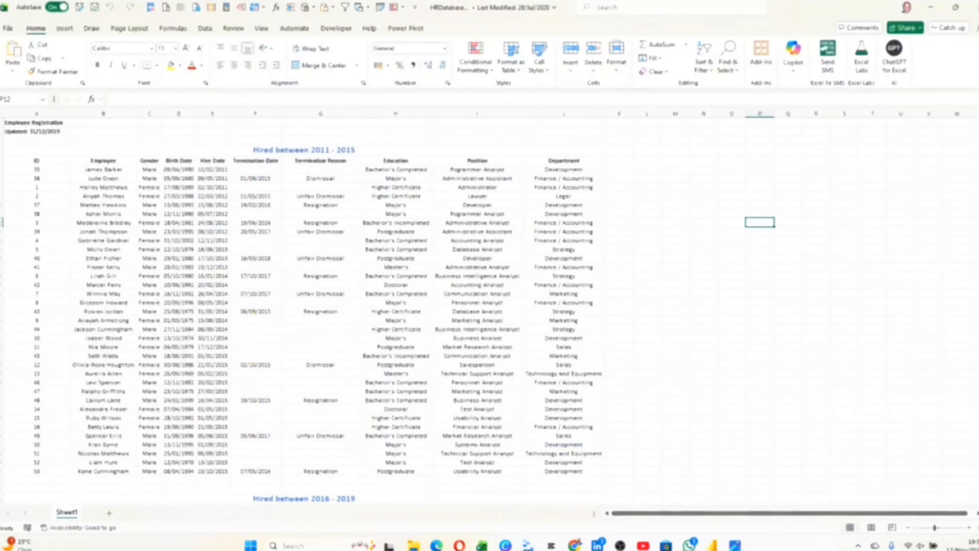
{"action": "left_click", "coordinate": [975, 8]}
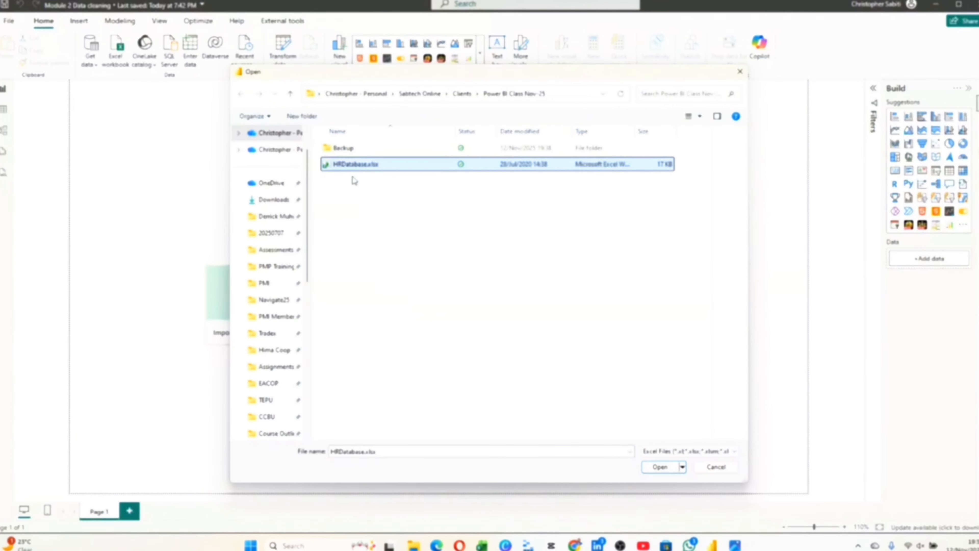
{"action": "left_click", "coordinate": [676, 474]}
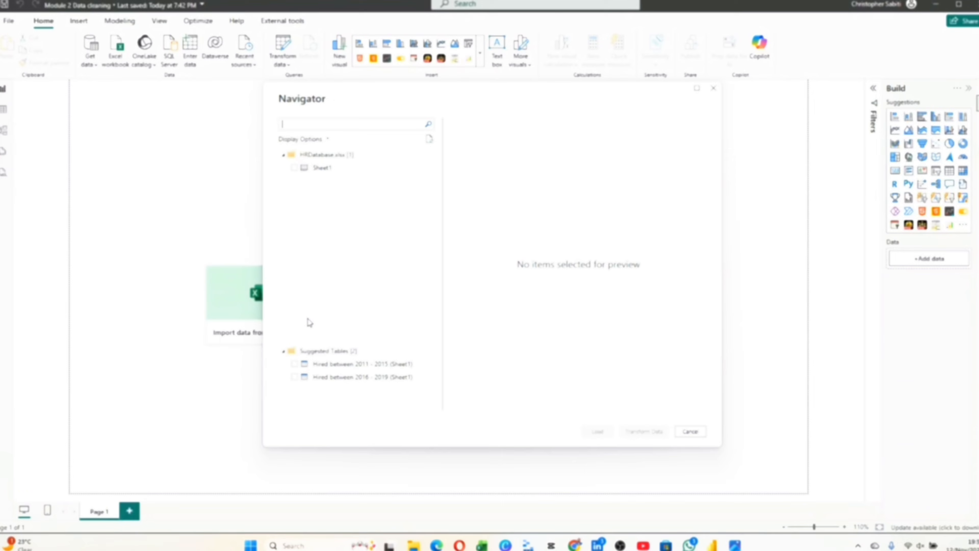
Preview Sheet1 in the Navigator, deselect it again and check the available display options
{"action": "left_click", "coordinate": [296, 172]}
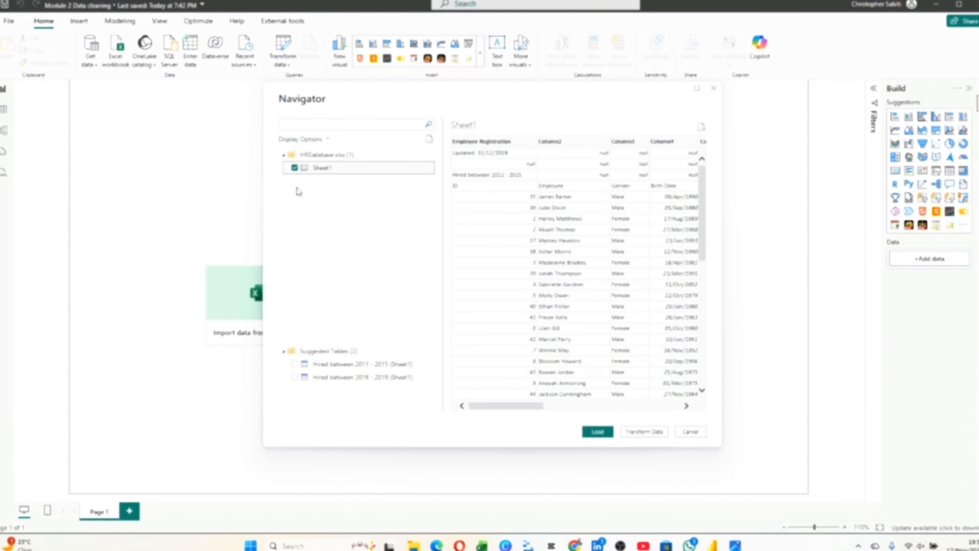
{"action": "left_click", "coordinate": [296, 168]}
{"action": "left_click", "coordinate": [327, 139]}
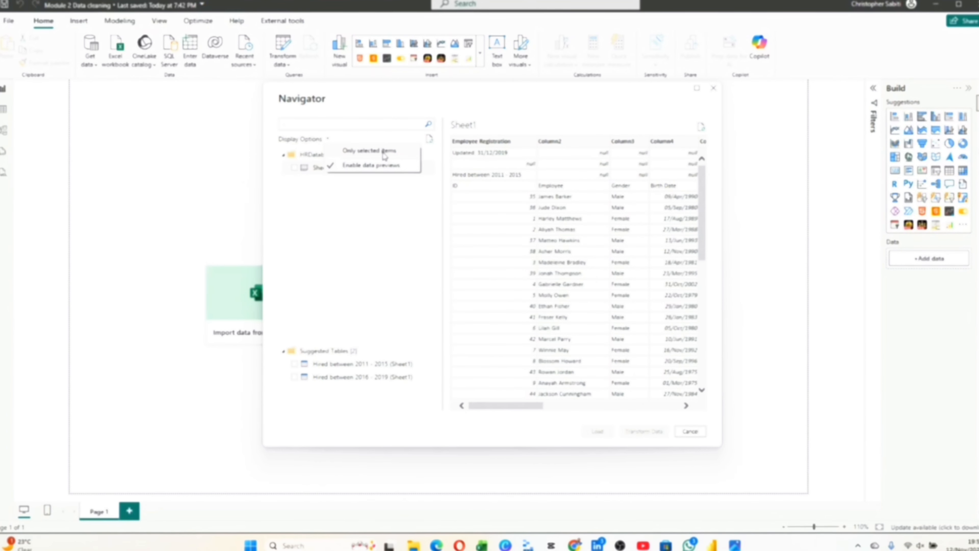
{"action": "left_click", "coordinate": [355, 241]}
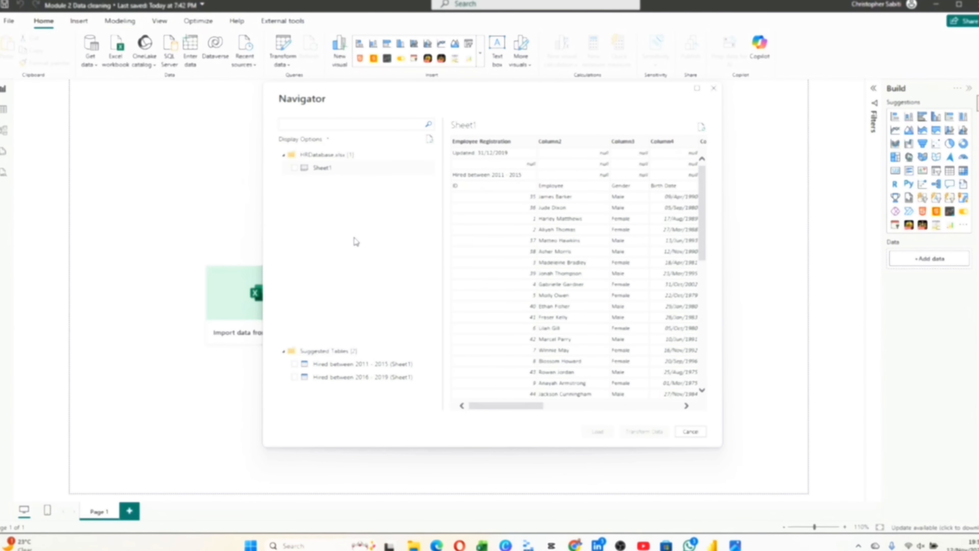
Disable data previews in the Navigator, check the effect on Sheet1, and enable data previews again
{"action": "left_click", "coordinate": [326, 140]}
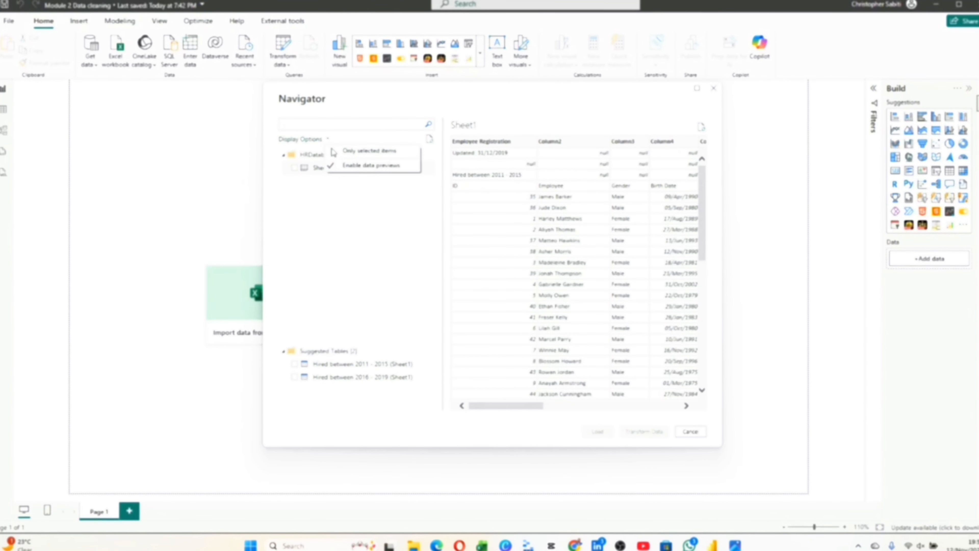
{"action": "left_click", "coordinate": [351, 166]}
{"action": "left_click", "coordinate": [323, 174]}
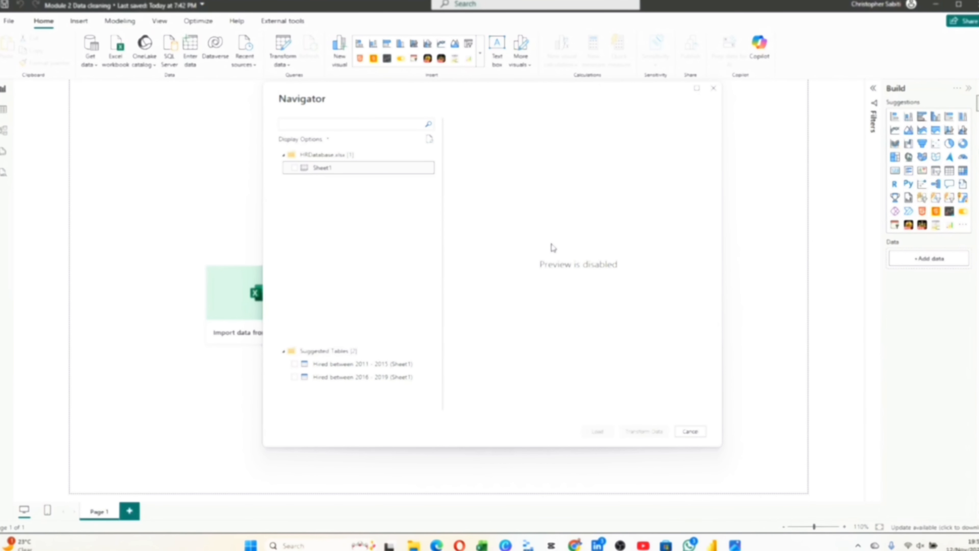
{"action": "left_click", "coordinate": [327, 140]}
{"action": "left_click", "coordinate": [347, 165]}
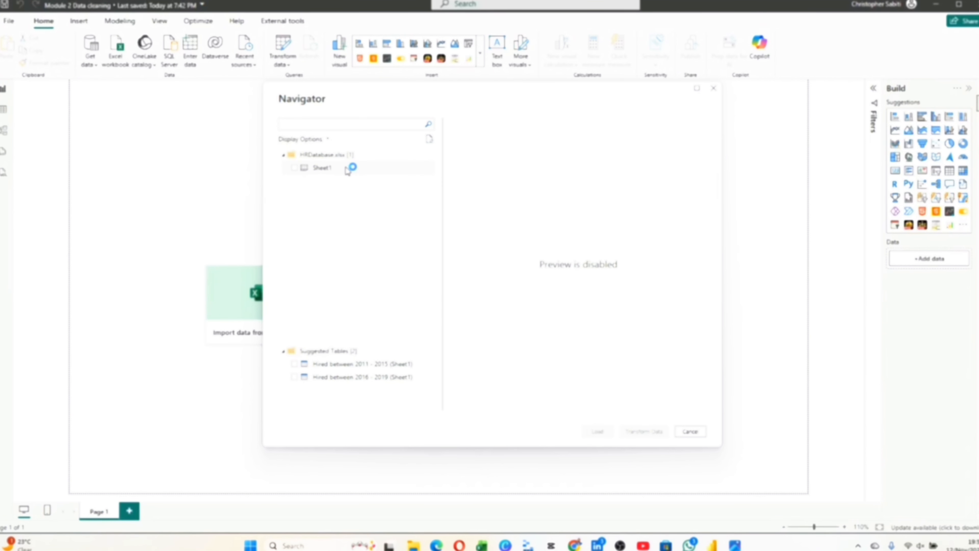
{"action": "left_click", "coordinate": [328, 170]}
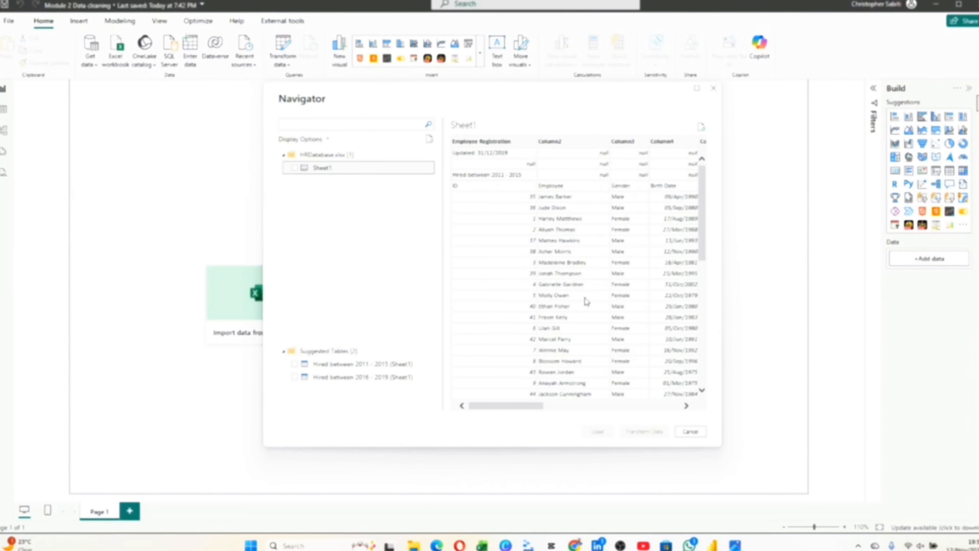
Preview the suggested tables Hired between 2011 - 2015 and Hired between 2016 - 2019 and look through their rows
{"action": "left_click", "coordinate": [334, 365]}
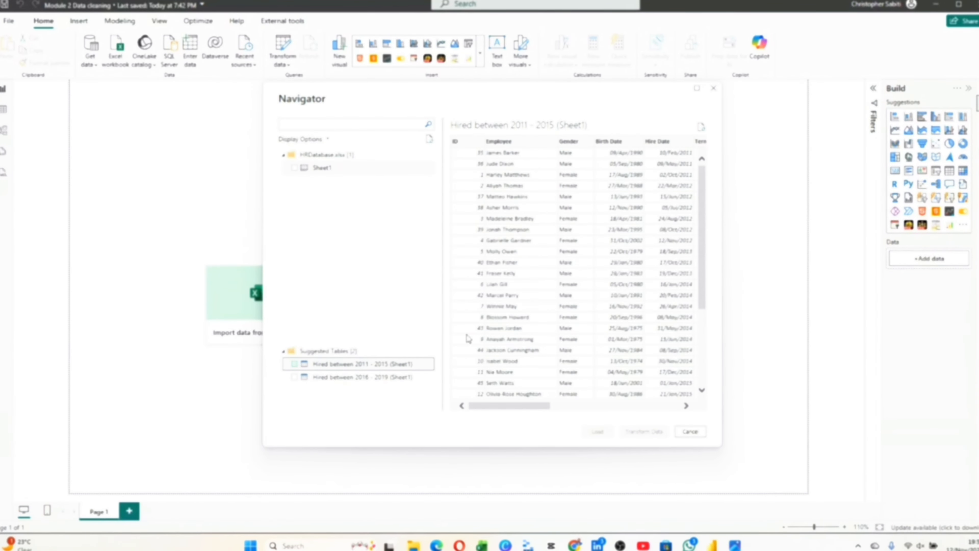
{"action": "scroll", "coordinate": [540, 270], "scroll_direction": "down", "scroll_amount": 8}
{"action": "scroll", "coordinate": [624, 219], "scroll_direction": "up", "scroll_amount": 8}
{"action": "left_click", "coordinate": [348, 380]}
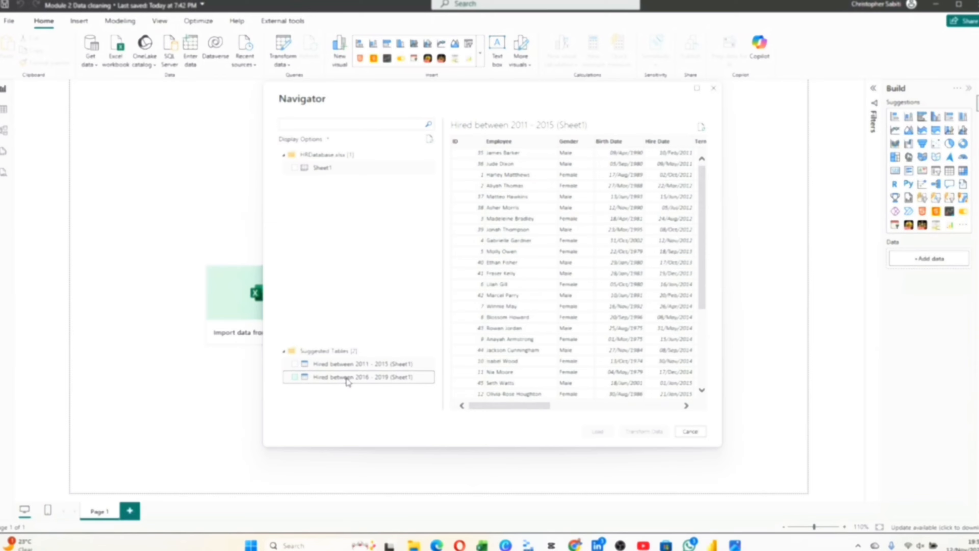
{"action": "scroll", "coordinate": [615, 236], "scroll_direction": "down", "scroll_amount": 8}
{"action": "scroll", "coordinate": [613, 222], "scroll_direction": "up", "scroll_amount": 8}
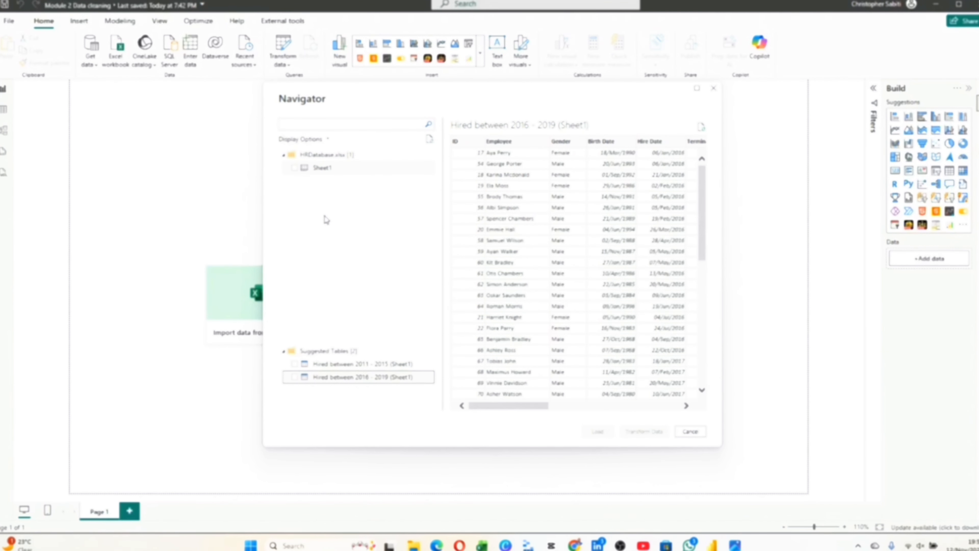
Select Sheet1, open it in Power Query Editor for transformation, and look through its rows and columns
{"action": "left_click", "coordinate": [294, 168]}
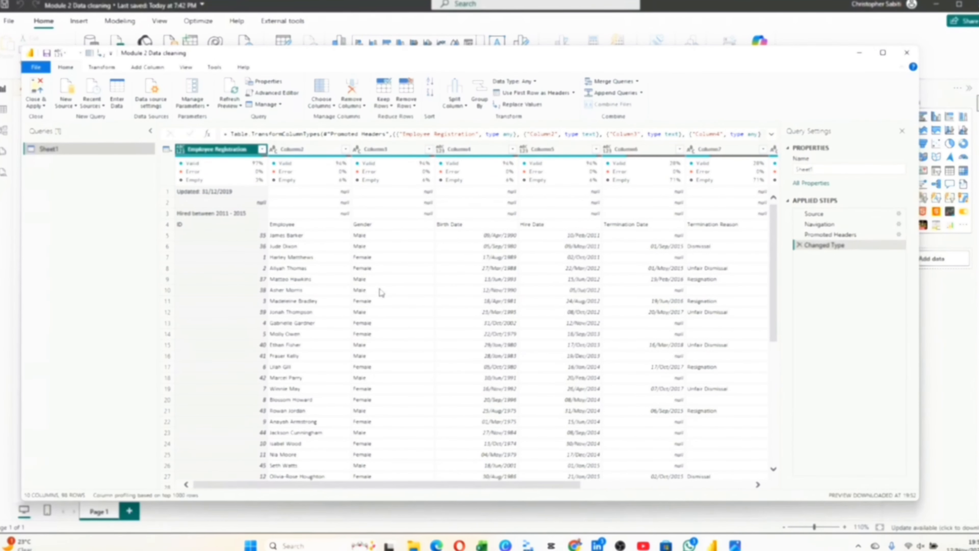
{"action": "scroll", "coordinate": [400, 294], "scroll_direction": "down", "scroll_amount": 15}
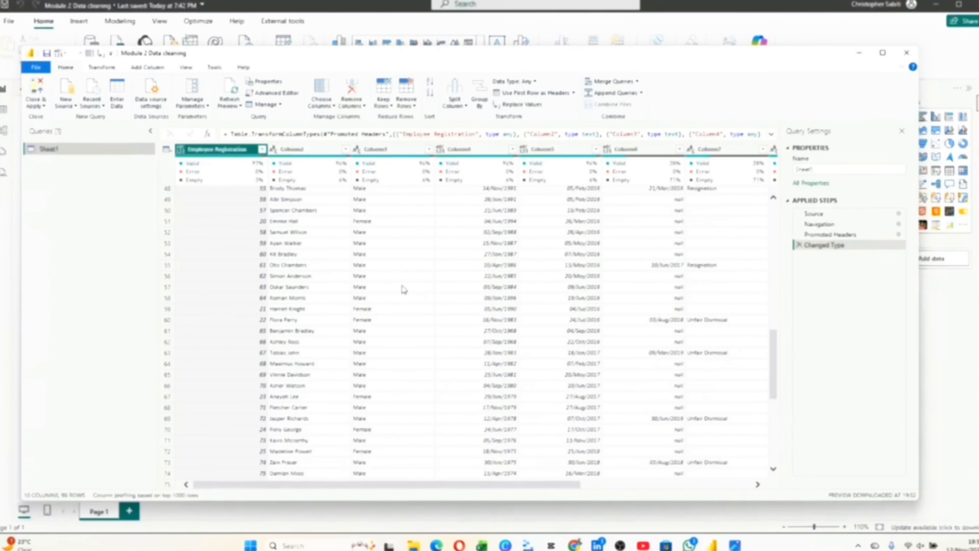
{"action": "scroll", "coordinate": [403, 290], "scroll_direction": "up", "scroll_amount": 8}
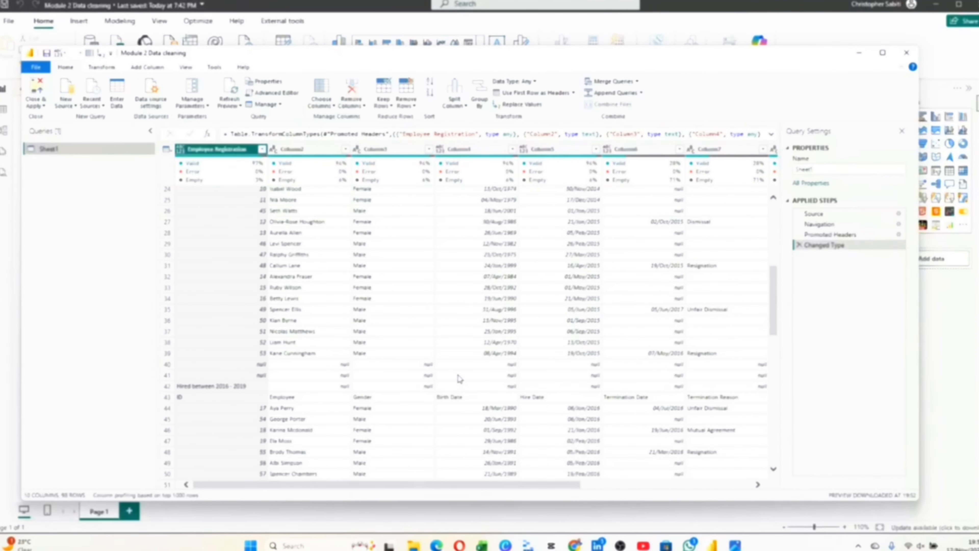
{"action": "scroll", "coordinate": [577, 301], "scroll_direction": "up", "scroll_amount": 8}
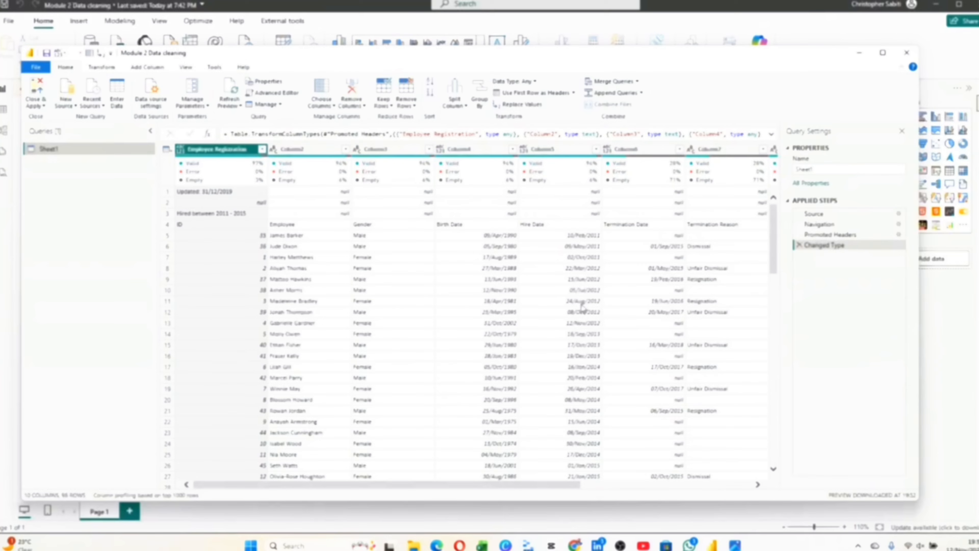
{"action": "scroll", "coordinate": [528, 312], "scroll_direction": "down", "scroll_amount": 16}
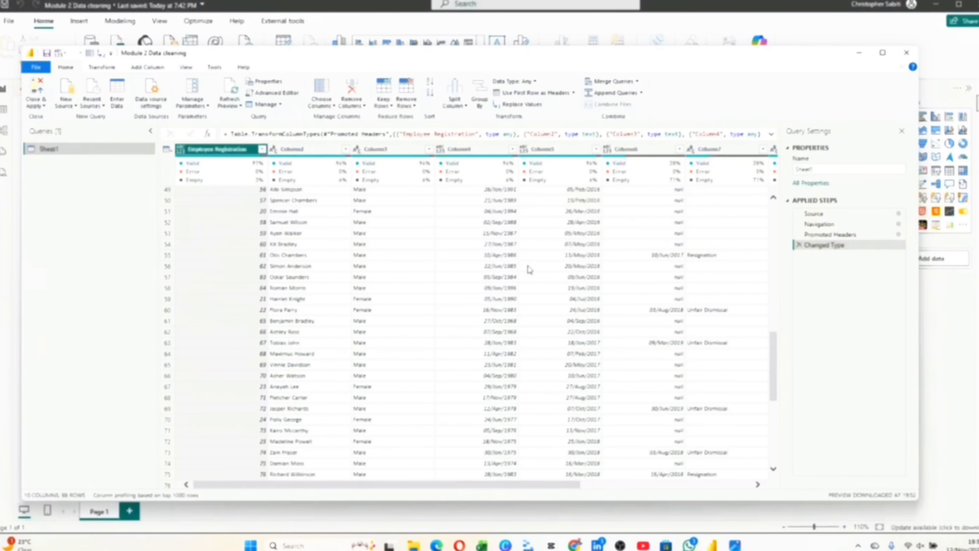
{"action": "left_click_drag", "start_coordinate": [575, 485], "coordinate": [768, 495]}
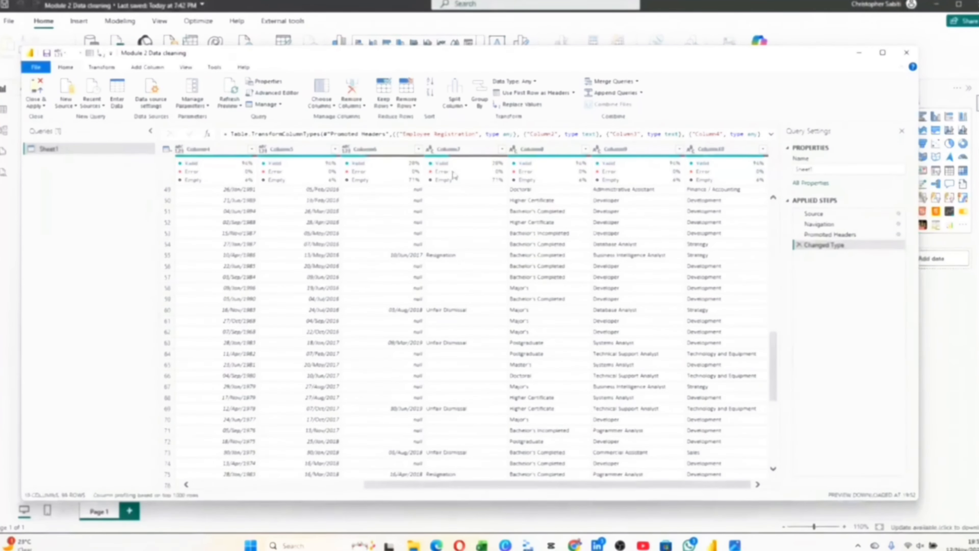
Toggle the Column quality display off and on to compare the data preview with and without it
{"action": "mouse_move", "coordinate": [440, 161]}
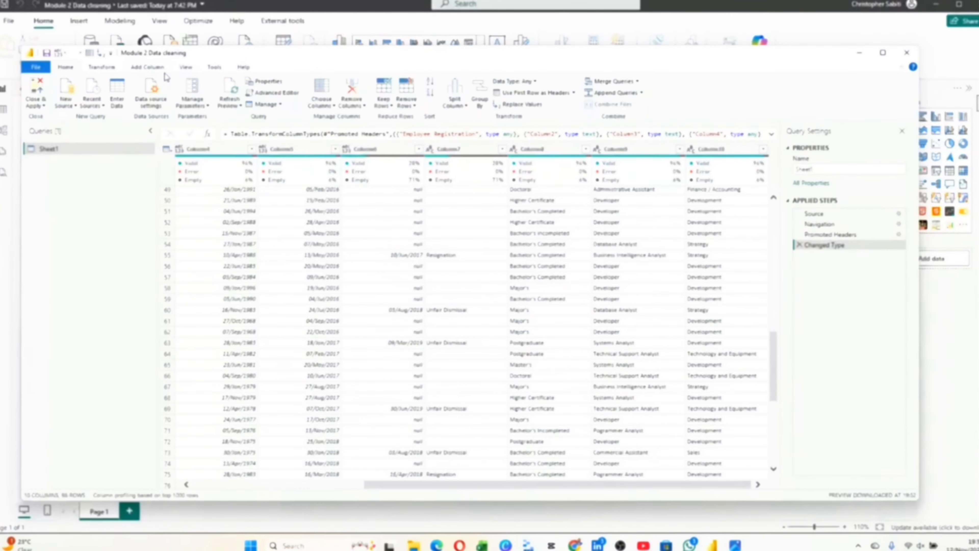
{"action": "left_click", "coordinate": [185, 68]}
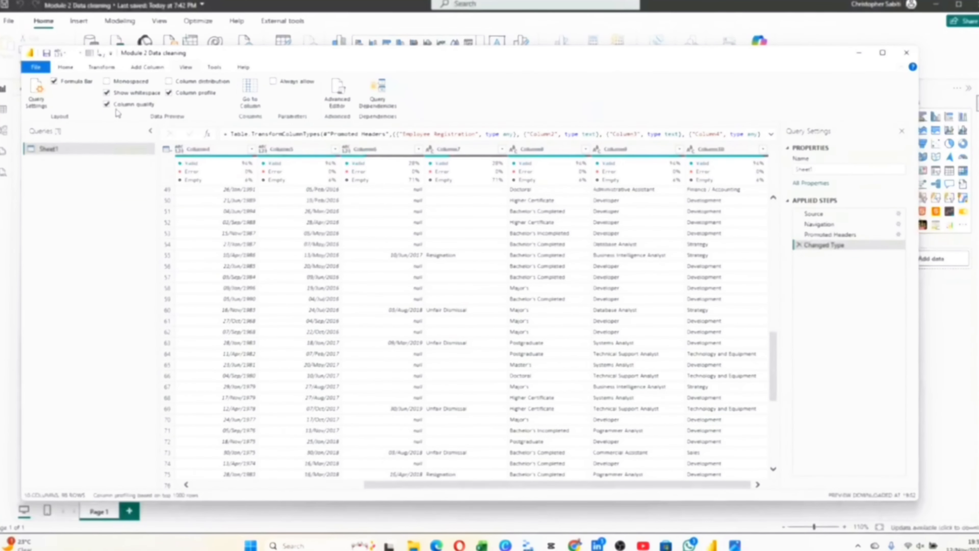
{"action": "left_click", "coordinate": [107, 105]}
{"action": "left_click", "coordinate": [107, 106]}
{"action": "left_click", "coordinate": [107, 105]}
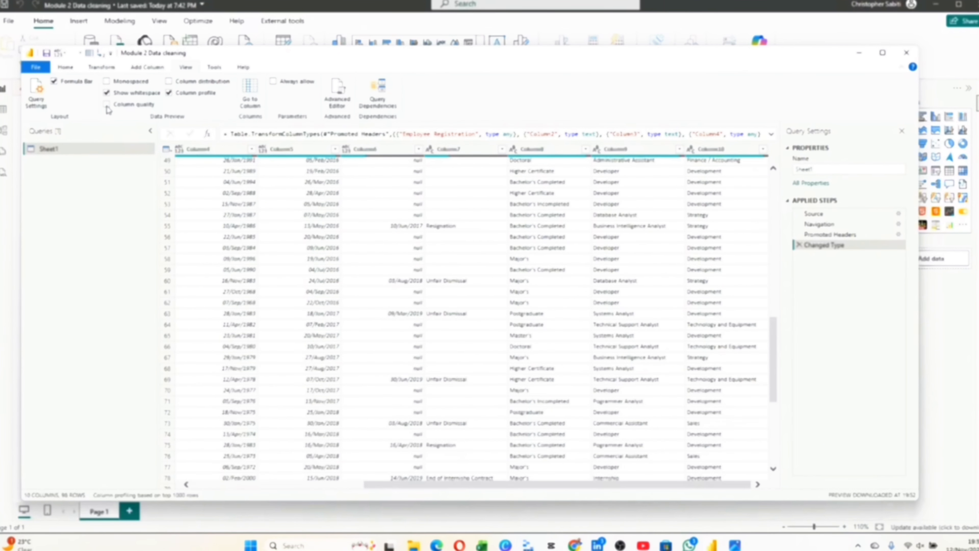
{"action": "left_click", "coordinate": [107, 104]}
Examine the valid, error and empty quality figures of Column6, Column4 and Employee Registration against the sheet's rows
{"action": "mouse_move", "coordinate": [360, 184]}
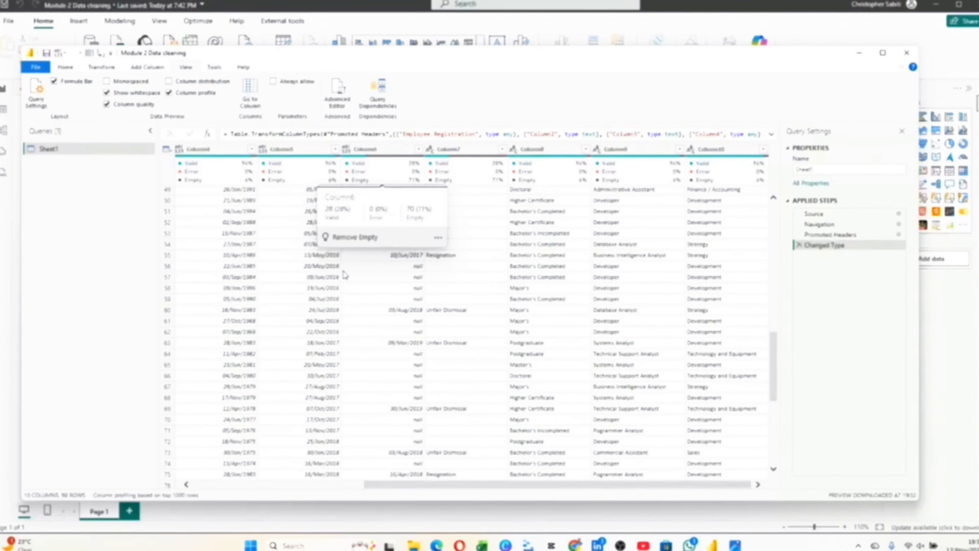
{"action": "mouse_move", "coordinate": [214, 180]}
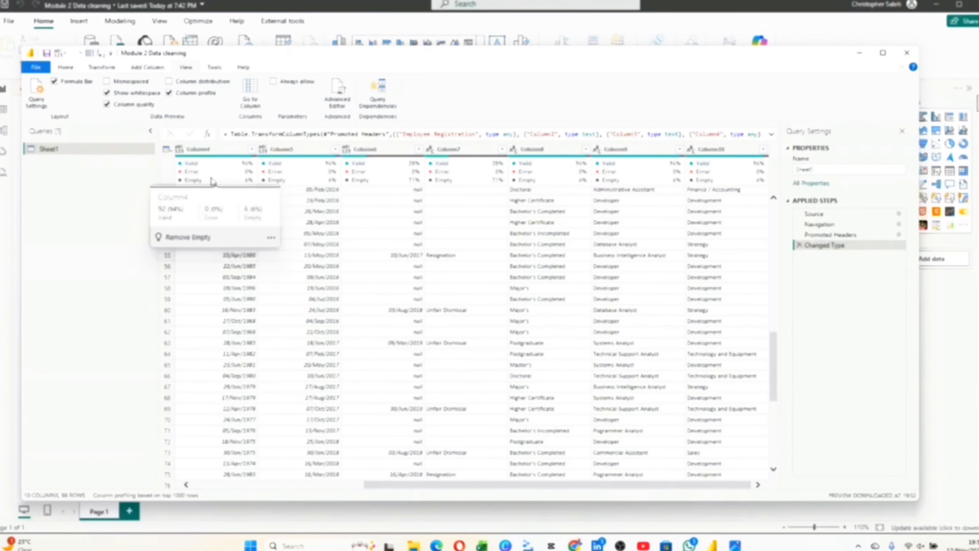
{"action": "scroll", "coordinate": [262, 270], "scroll_direction": "up", "scroll_amount": 10}
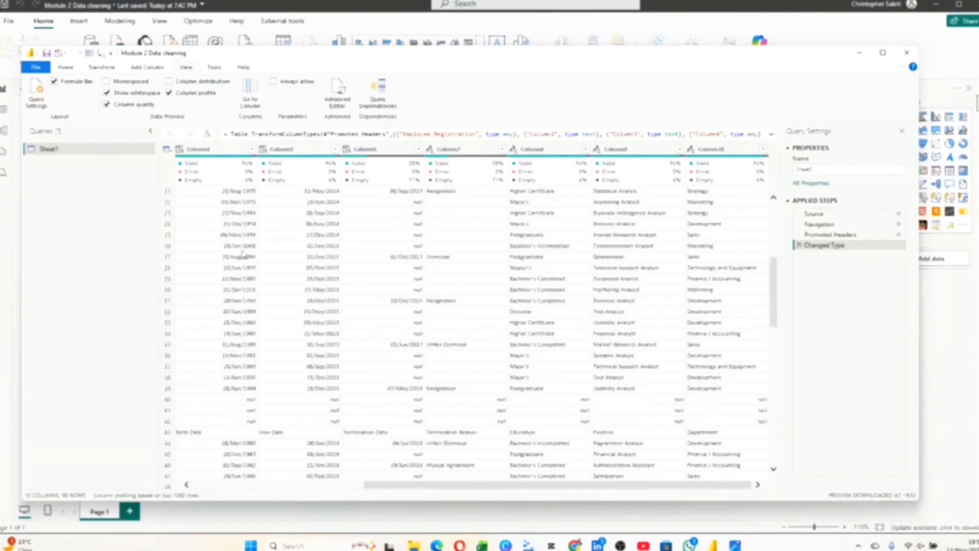
{"action": "scroll", "coordinate": [263, 226], "scroll_direction": "up", "scroll_amount": 4}
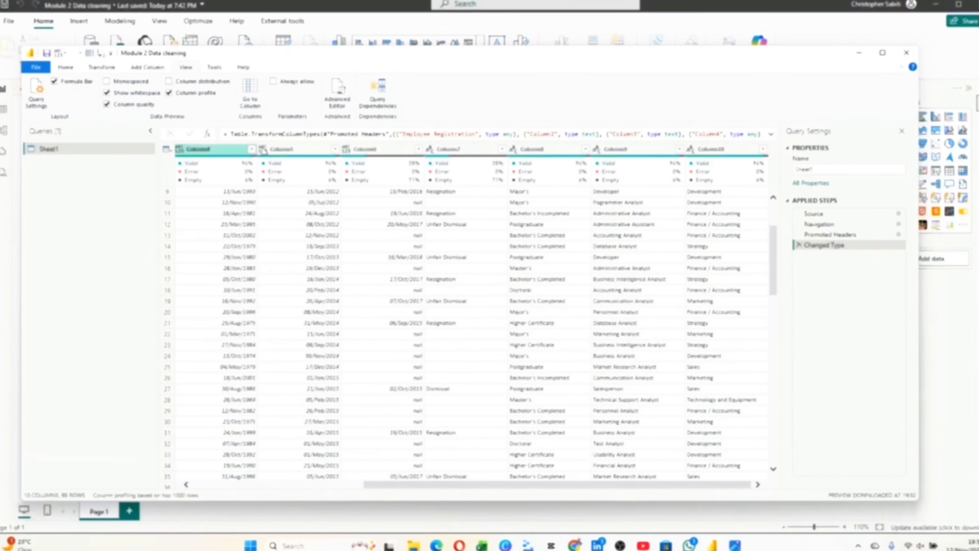
{"action": "mouse_move", "coordinate": [433, 165]}
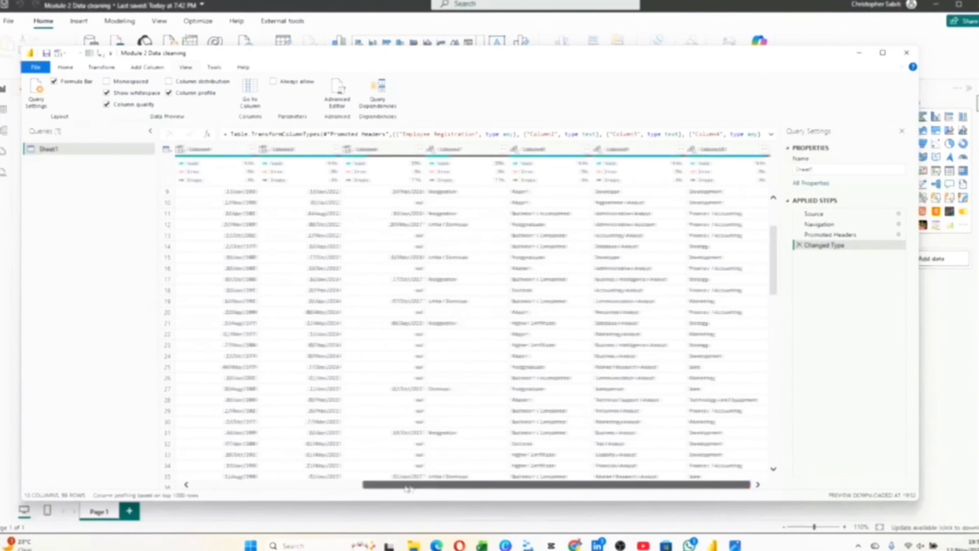
{"action": "left_click_drag", "start_coordinate": [413, 487], "coordinate": [216, 489]}
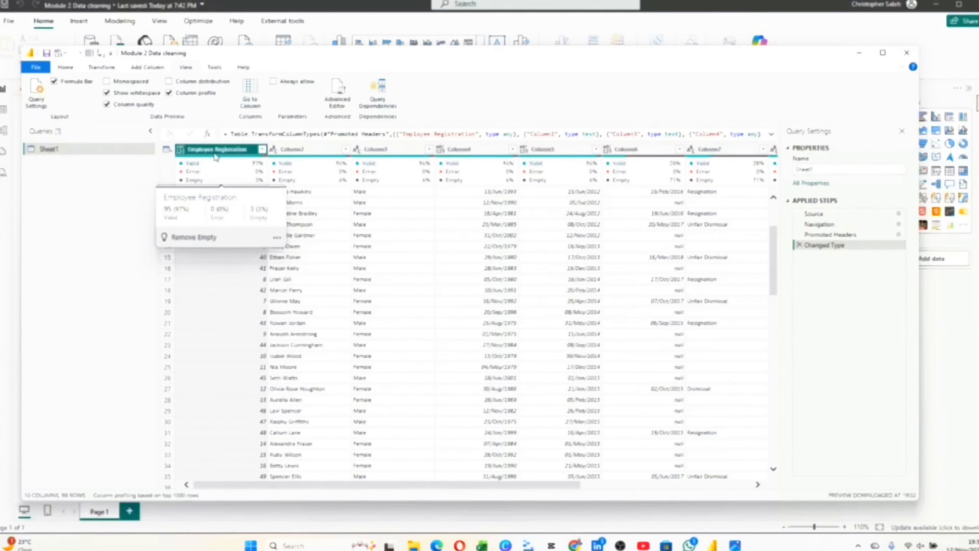
{"action": "mouse_move", "coordinate": [228, 159]}
{"action": "scroll", "coordinate": [305, 271], "scroll_direction": "up", "scroll_amount": 3}
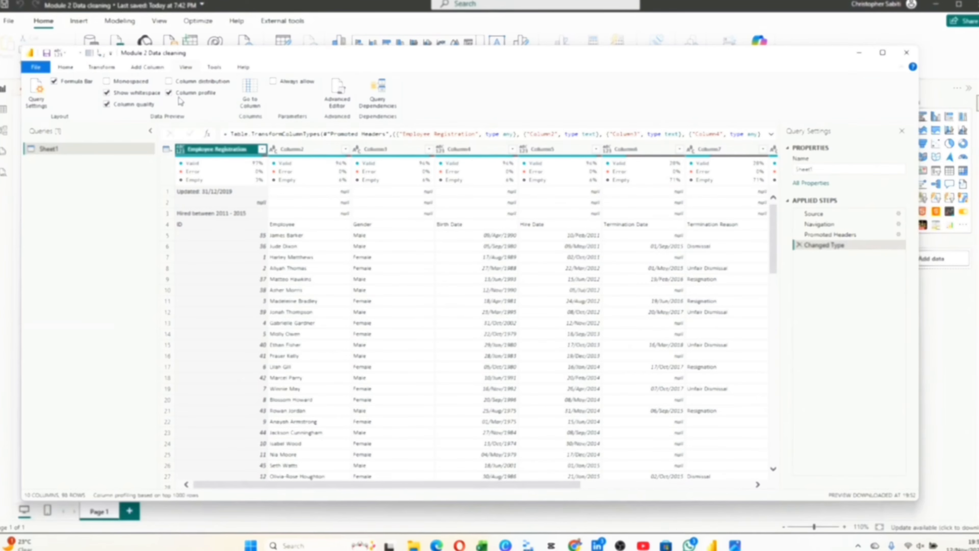
Show the column profile for Column7 and inspect the Resignation and Unfair Dismissal bars in its value distribution
{"action": "left_click", "coordinate": [170, 93]}
{"action": "left_click", "coordinate": [714, 151]}
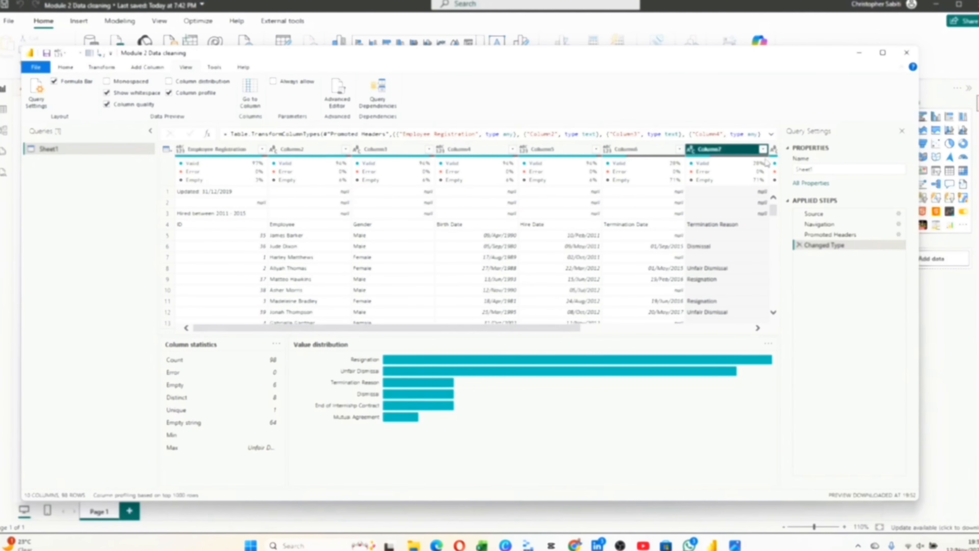
{"action": "mouse_move", "coordinate": [403, 364]}
{"action": "mouse_move", "coordinate": [753, 190]}
{"action": "mouse_move", "coordinate": [475, 361]}
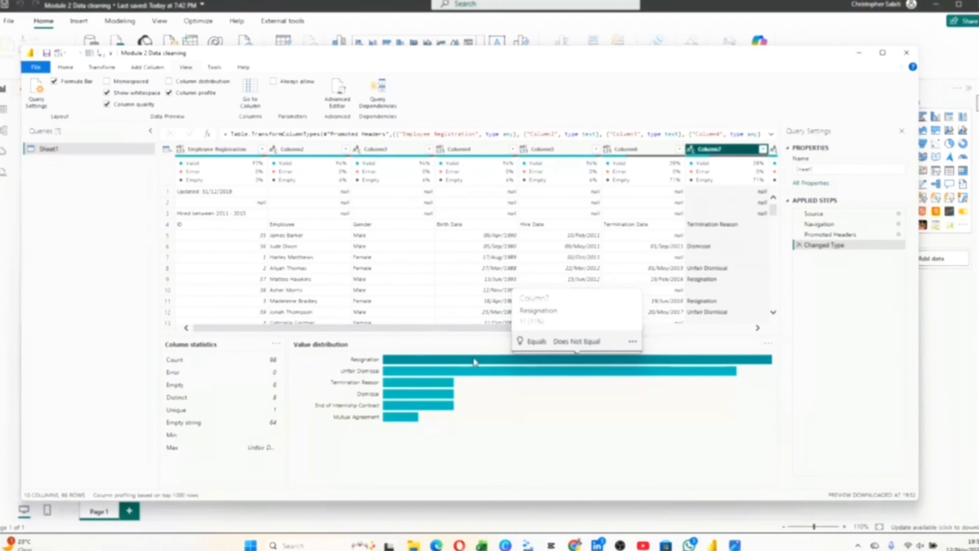
{"action": "mouse_move", "coordinate": [455, 377]}
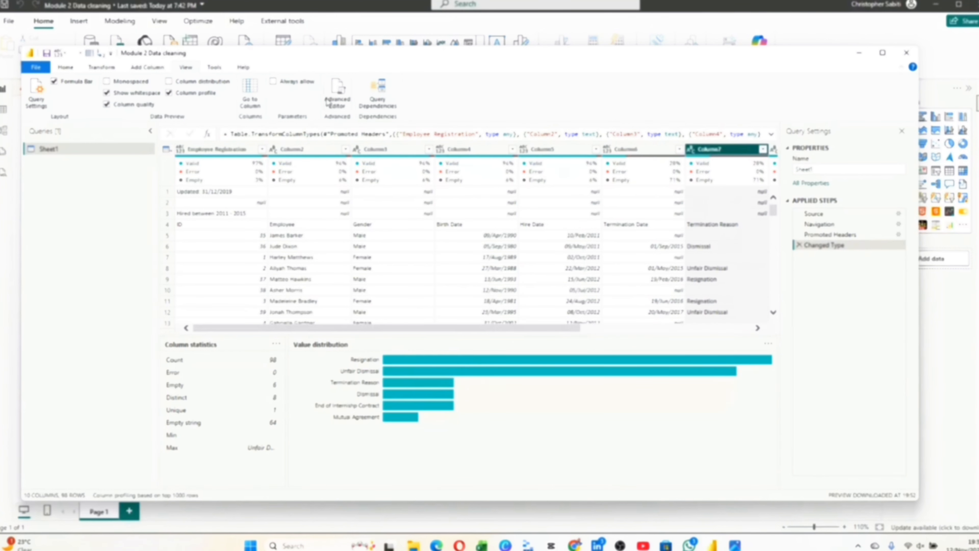
Toggle the Column profile display off and on, comparing the statistics and value distributions of Column6 and Column7
{"action": "left_click", "coordinate": [169, 93]}
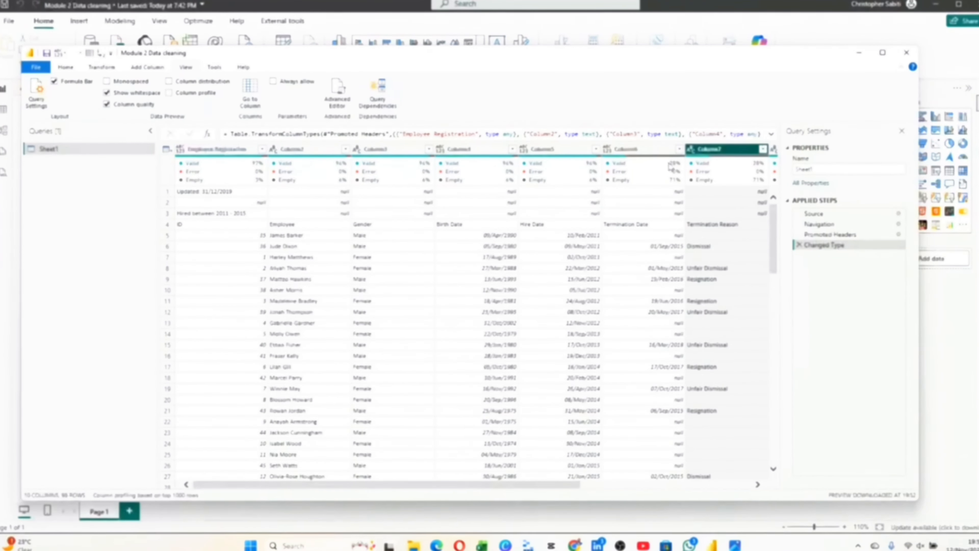
{"action": "left_click", "coordinate": [657, 152]}
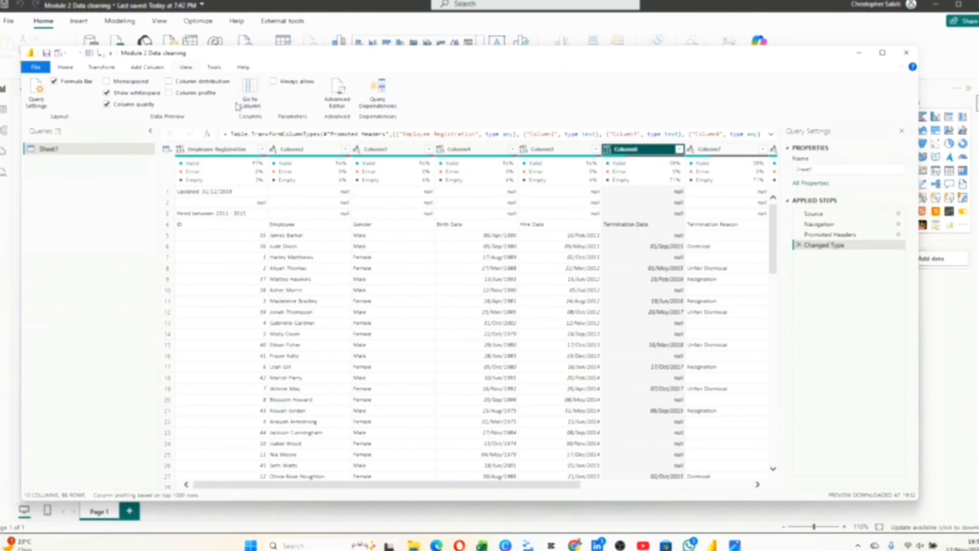
{"action": "left_click", "coordinate": [181, 94]}
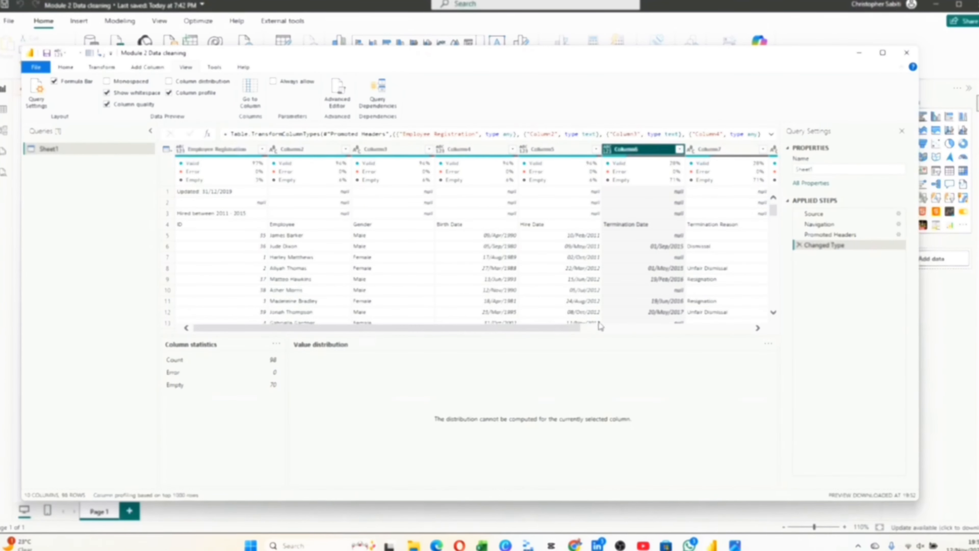
{"action": "left_click", "coordinate": [740, 154]}
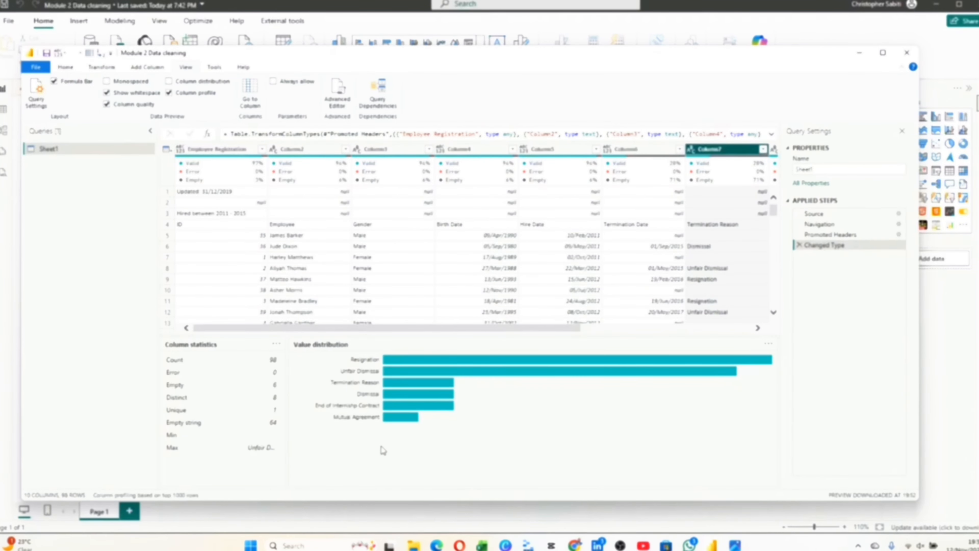
{"action": "left_click", "coordinate": [636, 150]}
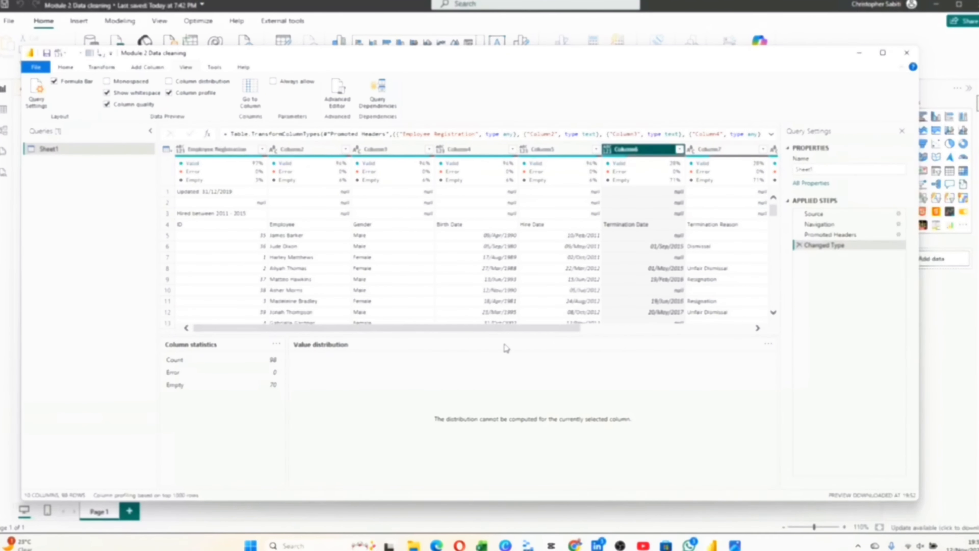
Examine the value distribution of Column3's gender values and read through Column2's employee entries in its column profile
{"action": "left_click", "coordinate": [388, 150]}
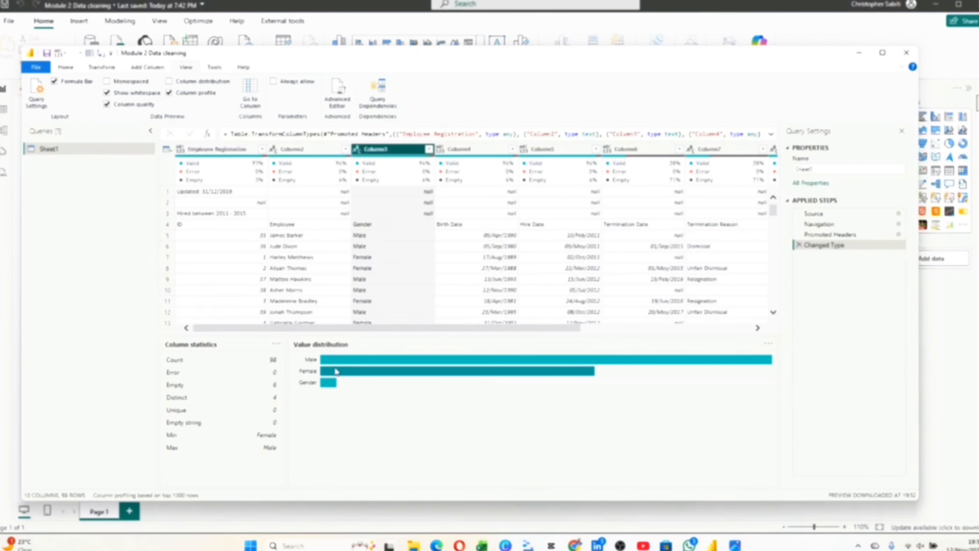
{"action": "mouse_move", "coordinate": [331, 383]}
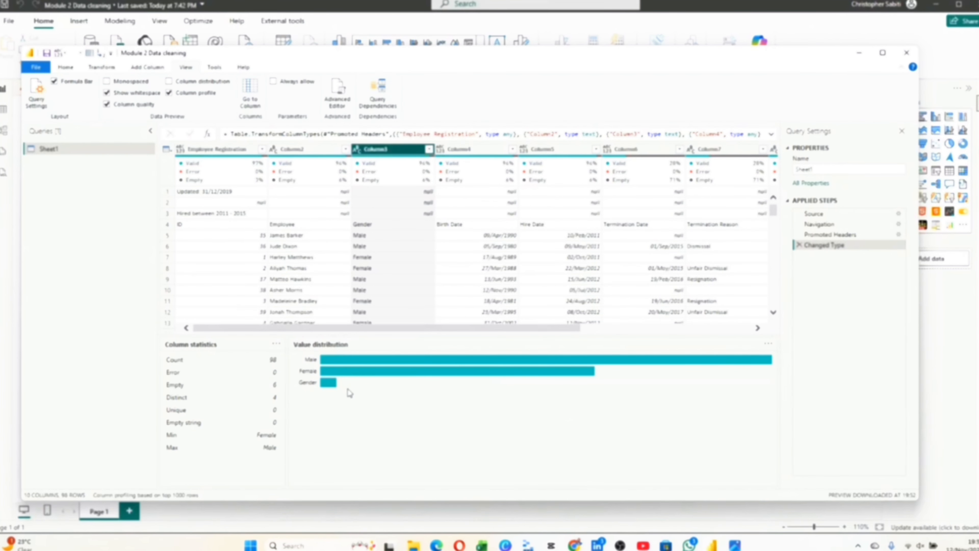
{"action": "left_click", "coordinate": [313, 153]}
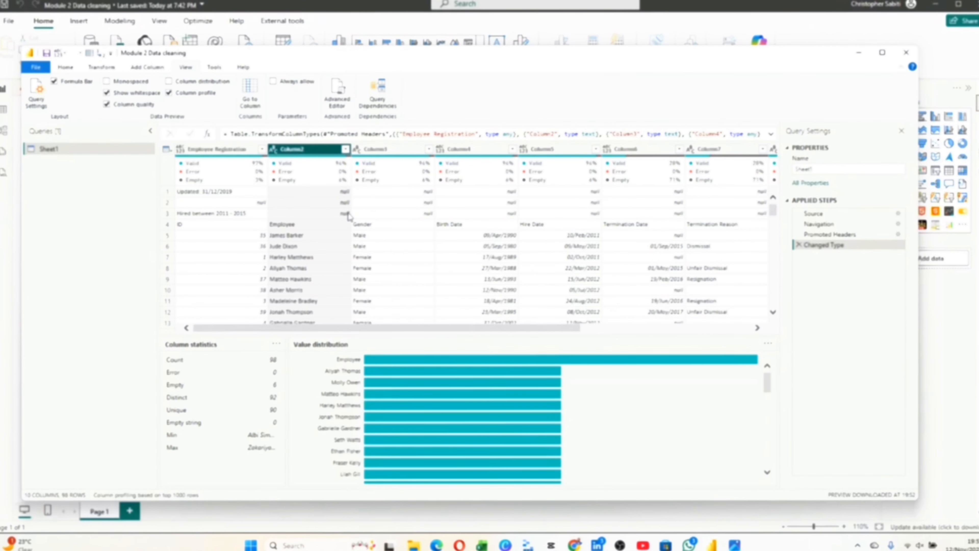
{"action": "scroll", "coordinate": [462, 405], "scroll_direction": "down", "scroll_amount": 10}
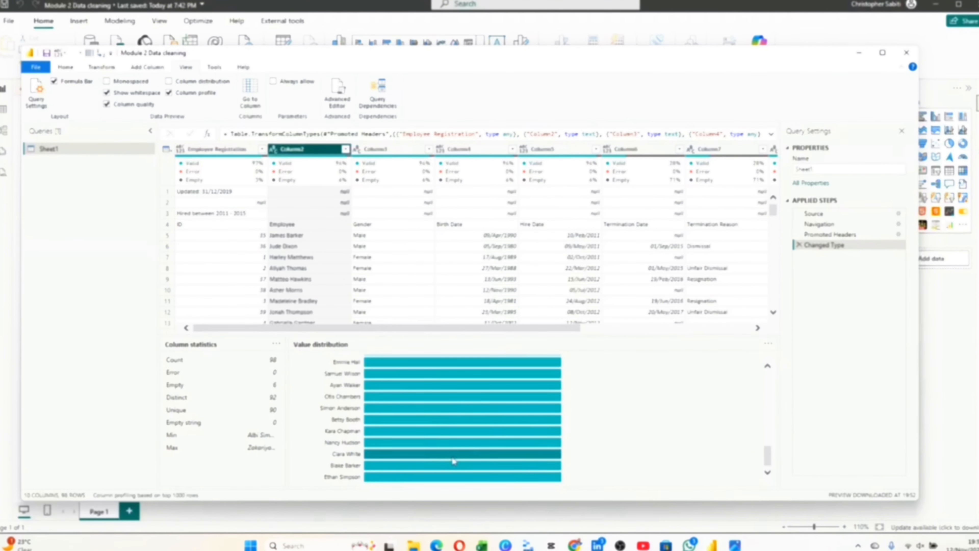
{"action": "mouse_move", "coordinate": [538, 471]}
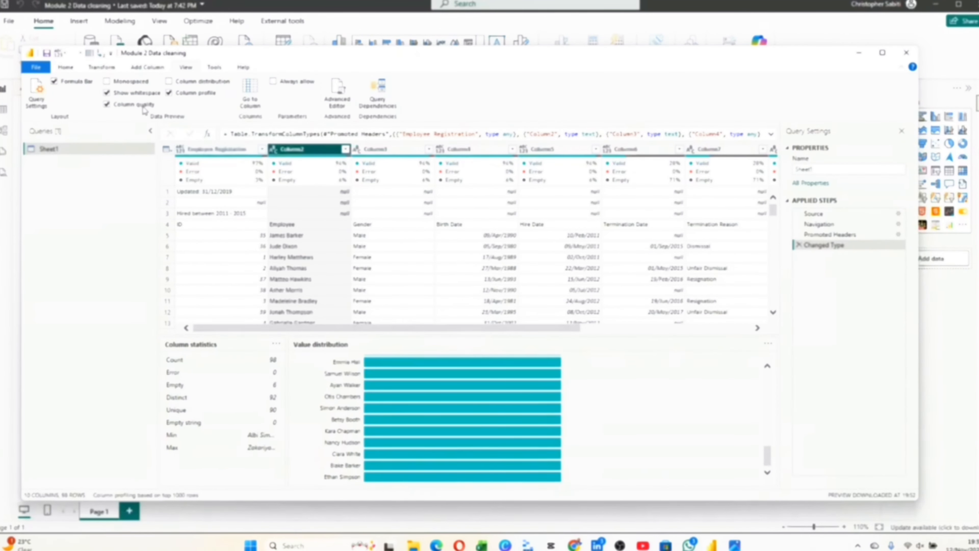
Compare the empty percentages of Column3 through Column5 and inspect the row 2 cell of Column5
{"action": "left_click", "coordinate": [411, 182]}
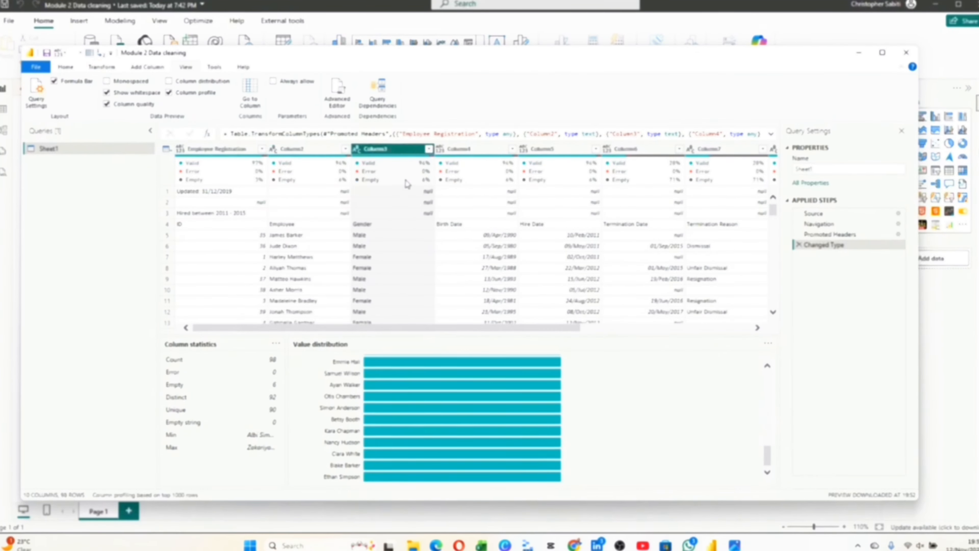
{"action": "mouse_move", "coordinate": [532, 179]}
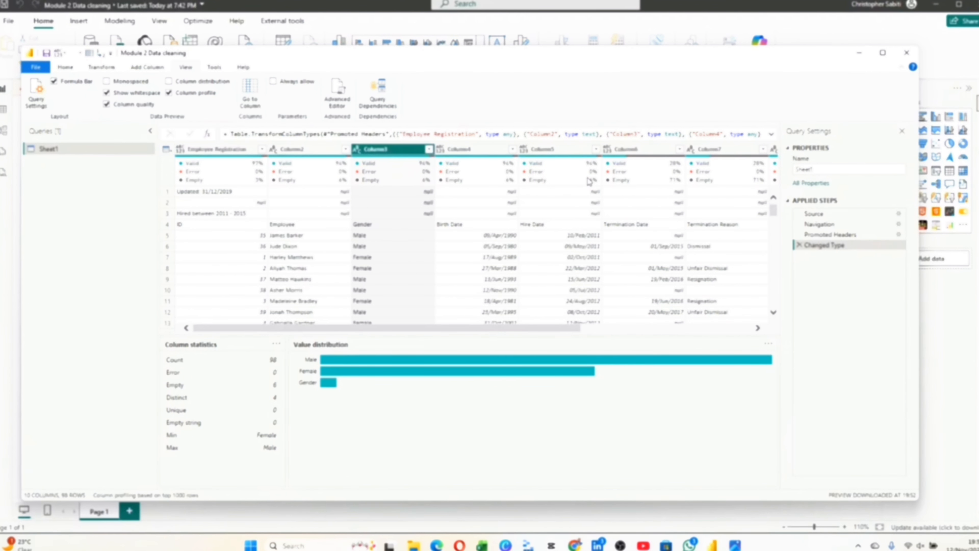
{"action": "left_click", "coordinate": [591, 205]}
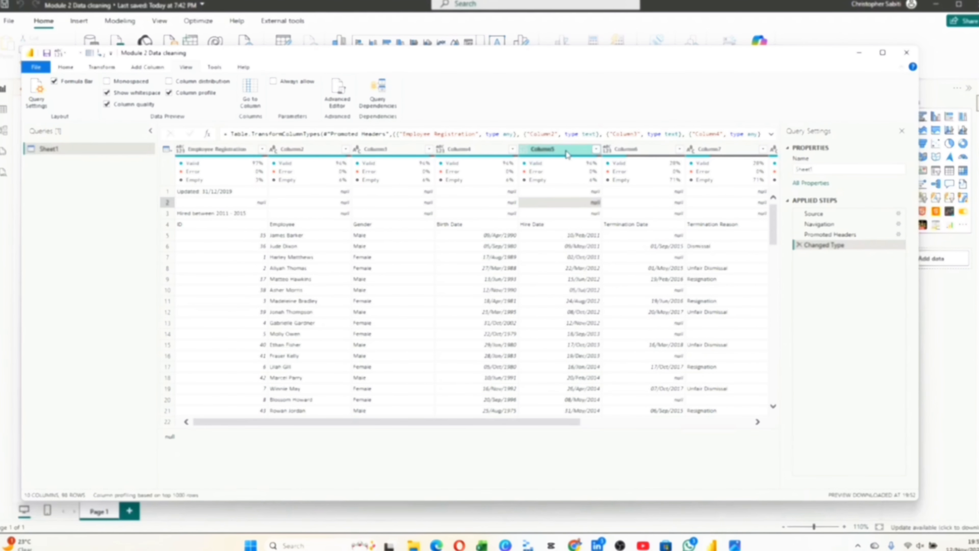
{"action": "mouse_move", "coordinate": [571, 174]}
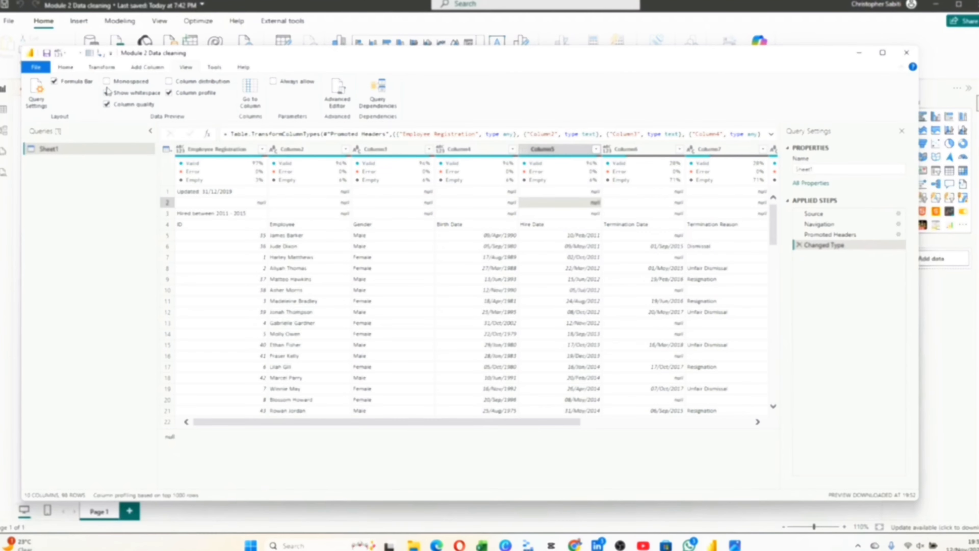
{"action": "left_click", "coordinate": [104, 68]}
{"action": "left_click", "coordinate": [71, 68]}
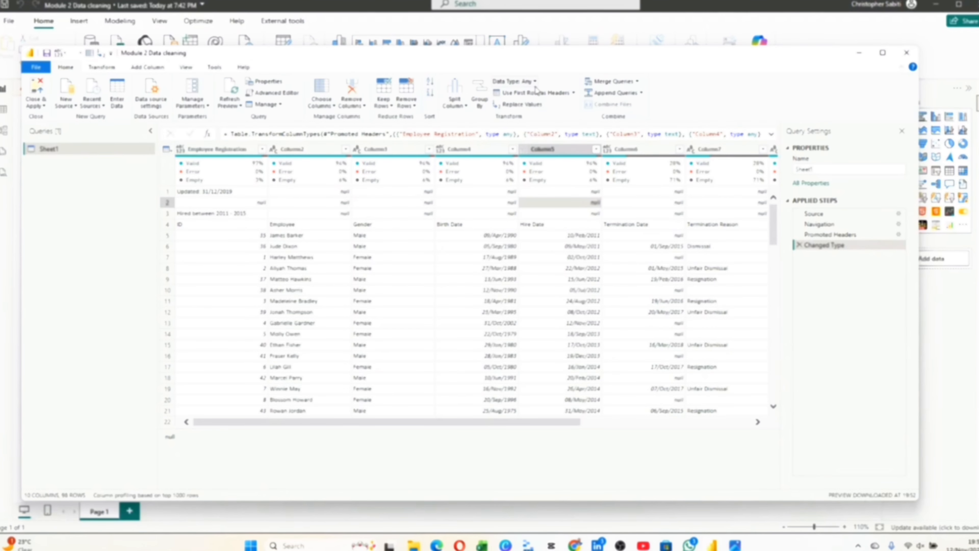
{"action": "left_click", "coordinate": [103, 68]}
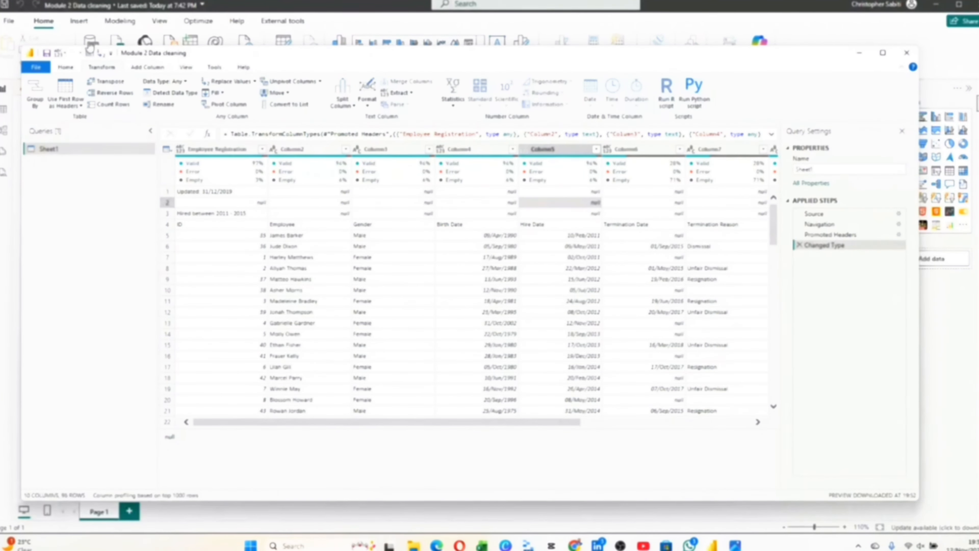
{"action": "left_click", "coordinate": [66, 68]}
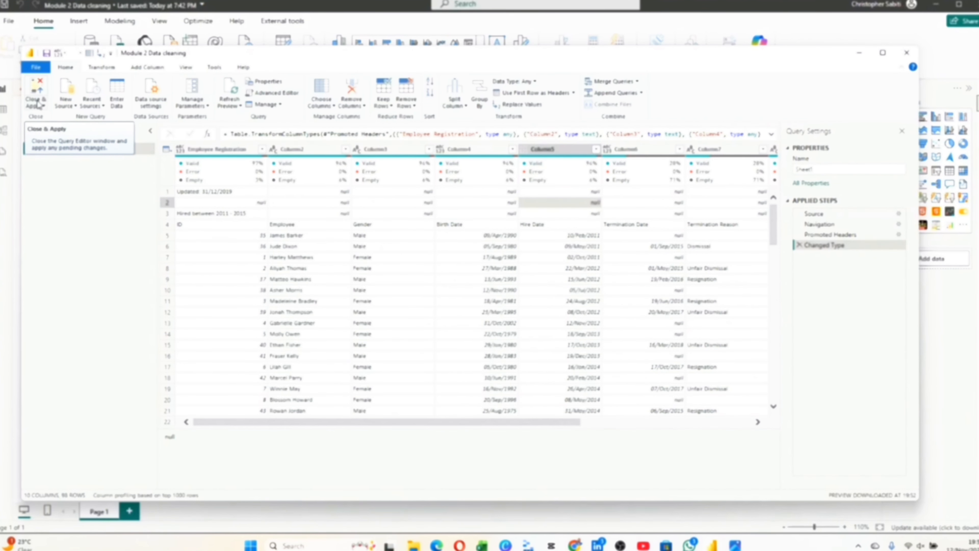
Filter the null entries out of Column2 and look through the remaining rows of the sheet
{"action": "left_click", "coordinate": [485, 246]}
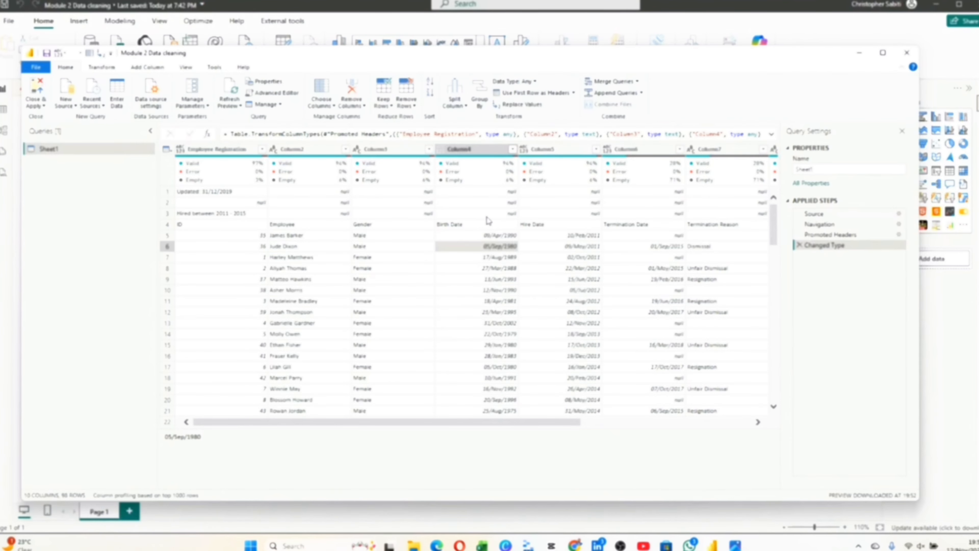
{"action": "scroll", "coordinate": [474, 218], "scroll_direction": "down", "scroll_amount": 15}
{"action": "scroll", "coordinate": [478, 209], "scroll_direction": "down", "scroll_amount": 11}
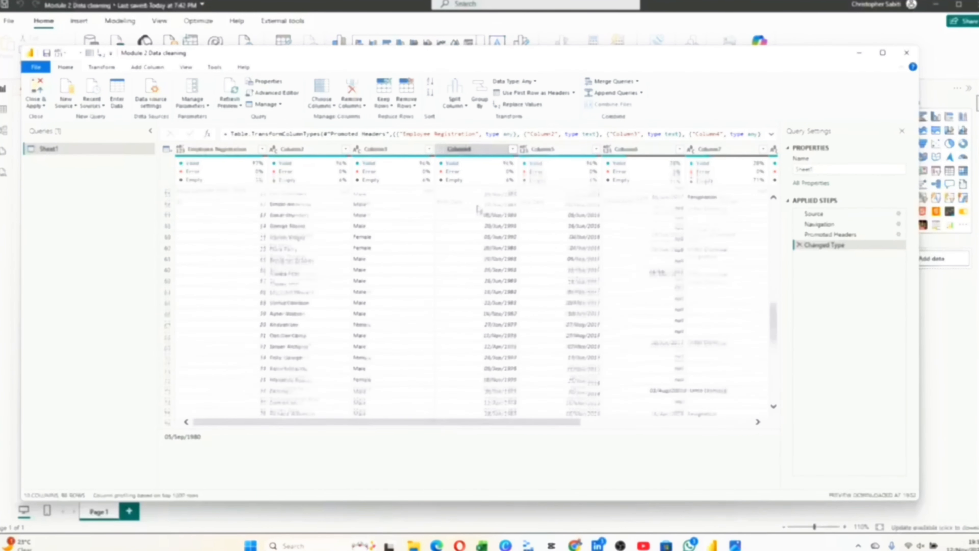
{"action": "scroll", "coordinate": [478, 210], "scroll_direction": "up", "scroll_amount": 20}
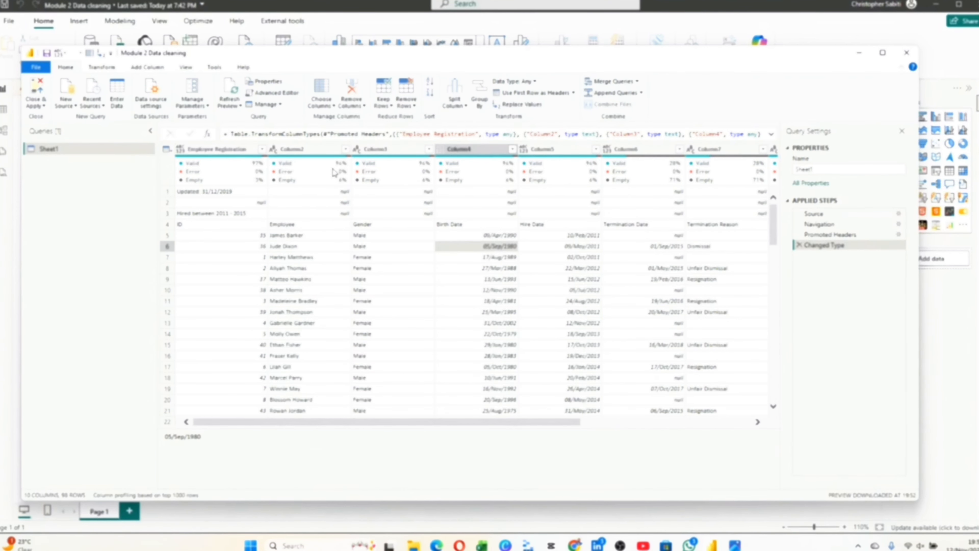
{"action": "left_click", "coordinate": [347, 150]}
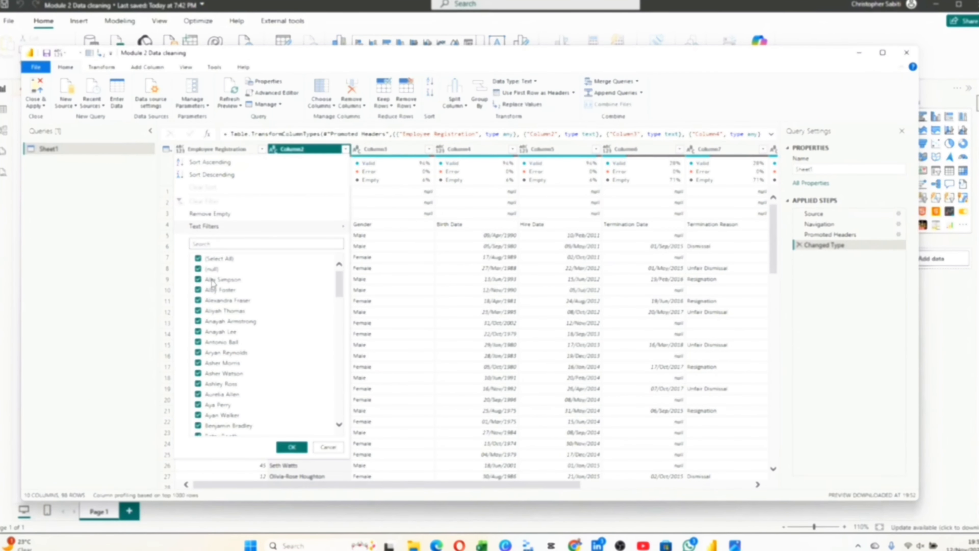
{"action": "left_click", "coordinate": [199, 270]}
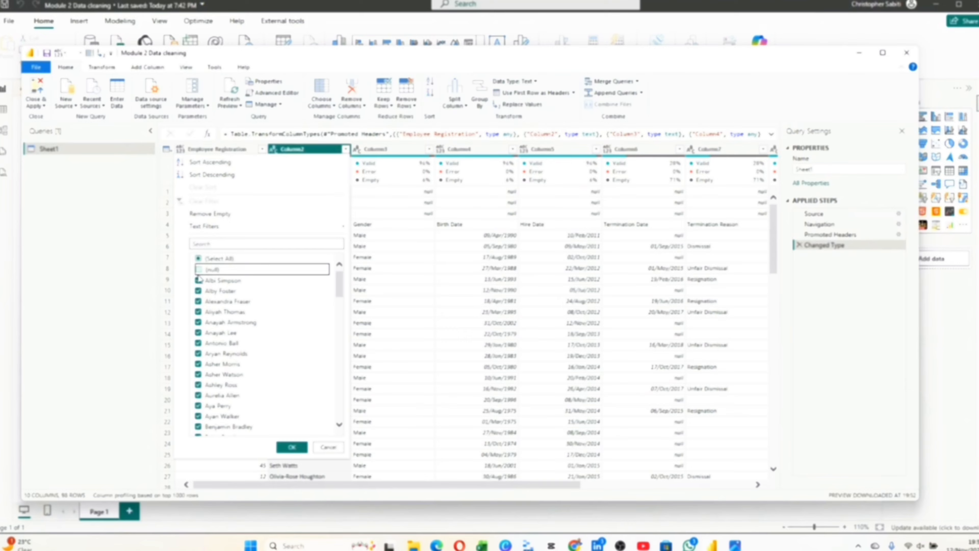
{"action": "left_click", "coordinate": [287, 446]}
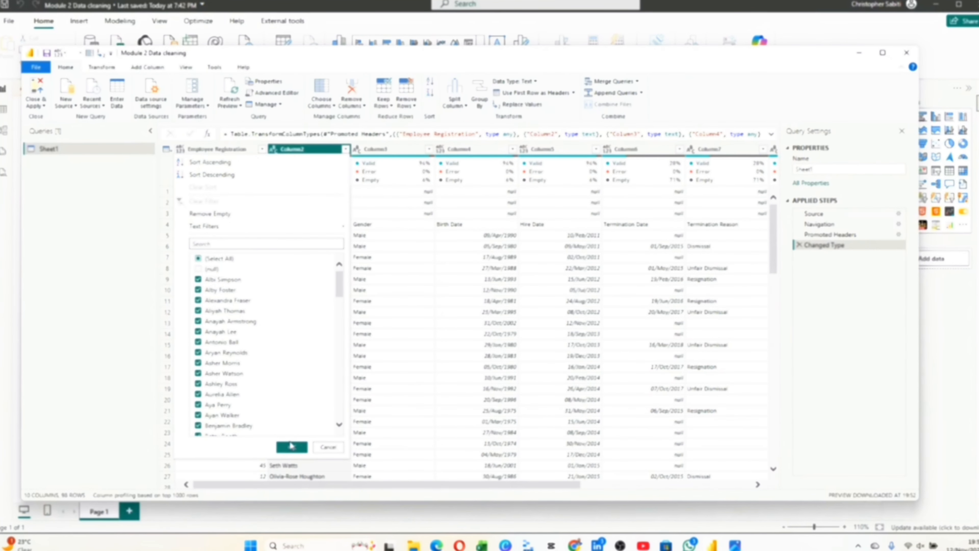
{"action": "left_click", "coordinate": [290, 445]}
{"action": "scroll", "coordinate": [350, 268], "scroll_direction": "down", "scroll_amount": 20}
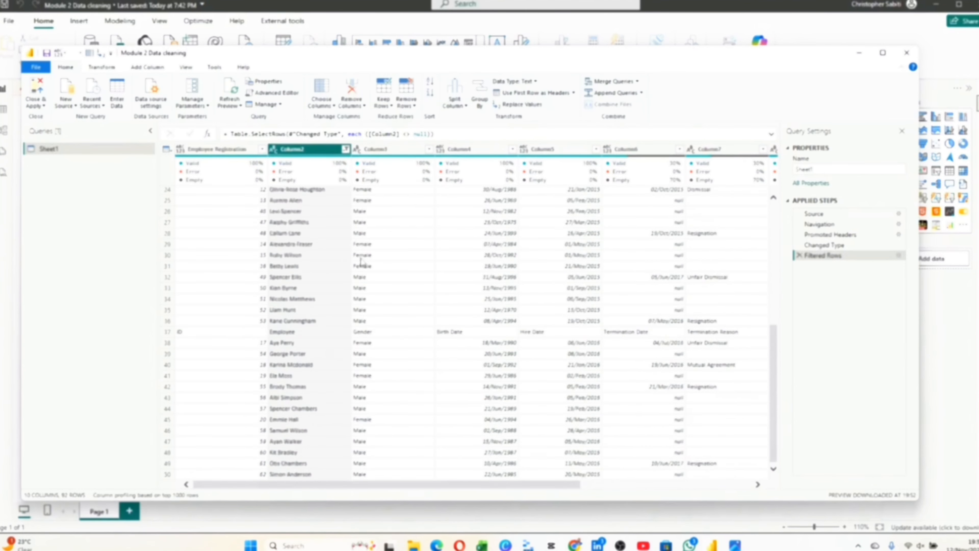
{"action": "scroll", "coordinate": [316, 234], "scroll_direction": "up", "scroll_amount": 20}
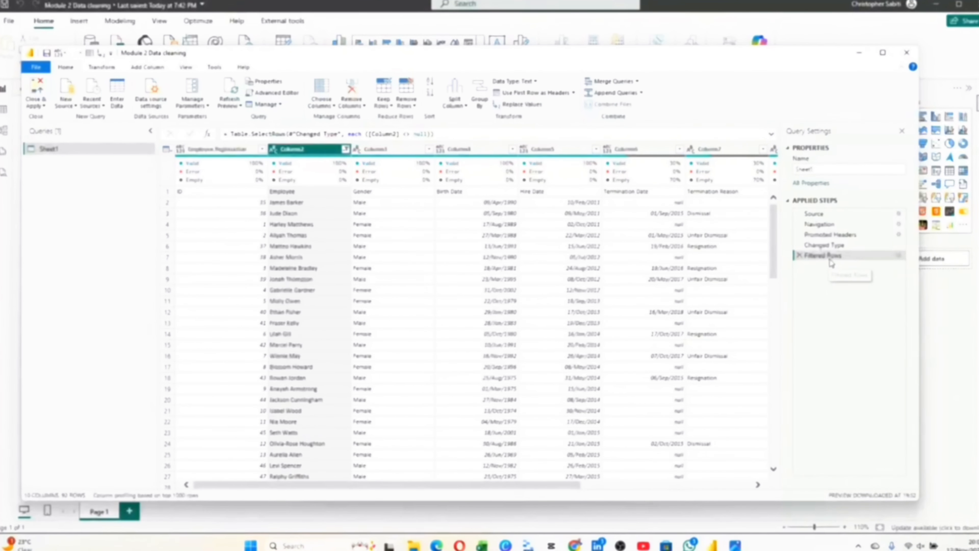
Edit the Filtered Rows step so that it keeps only rows where Column2 equals null
{"action": "left_click", "coordinate": [899, 255]}
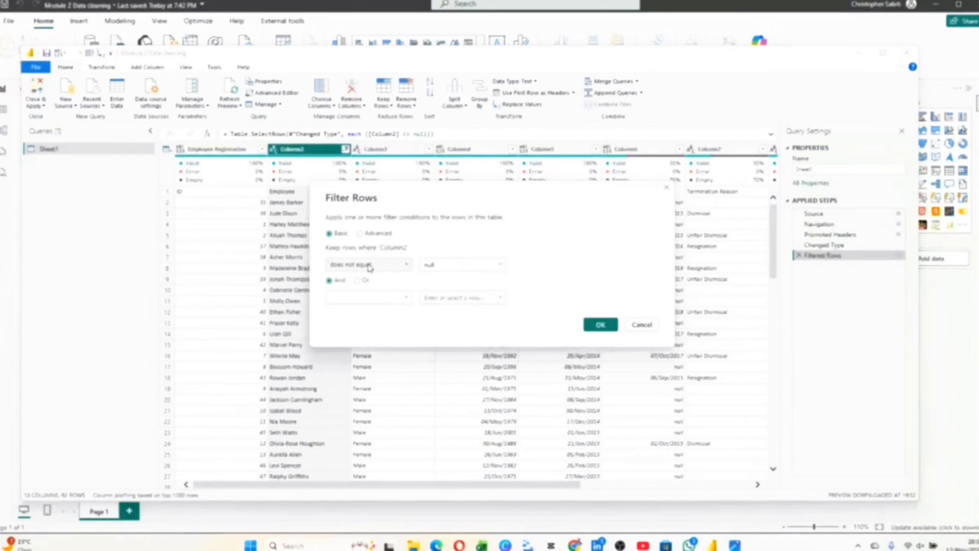
{"action": "left_click", "coordinate": [388, 266]}
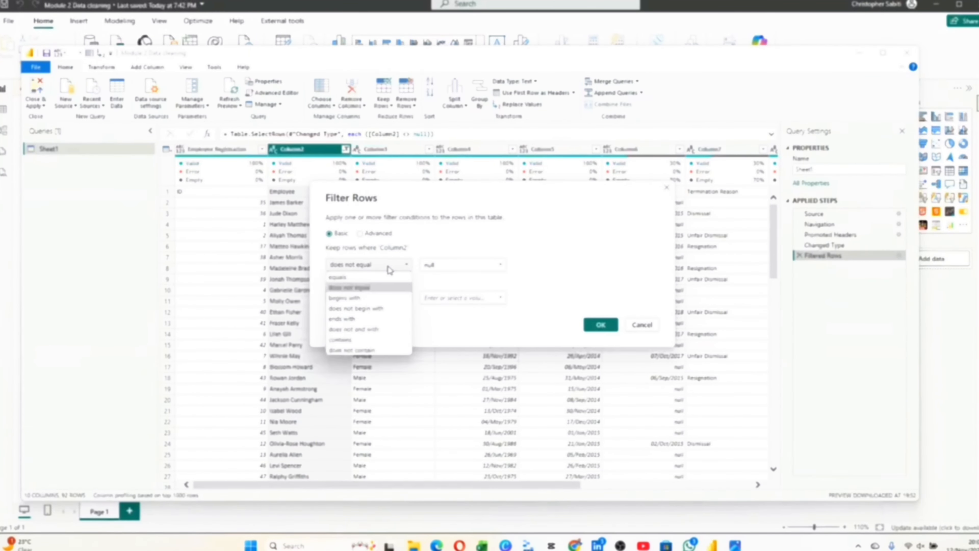
{"action": "left_click", "coordinate": [343, 278]}
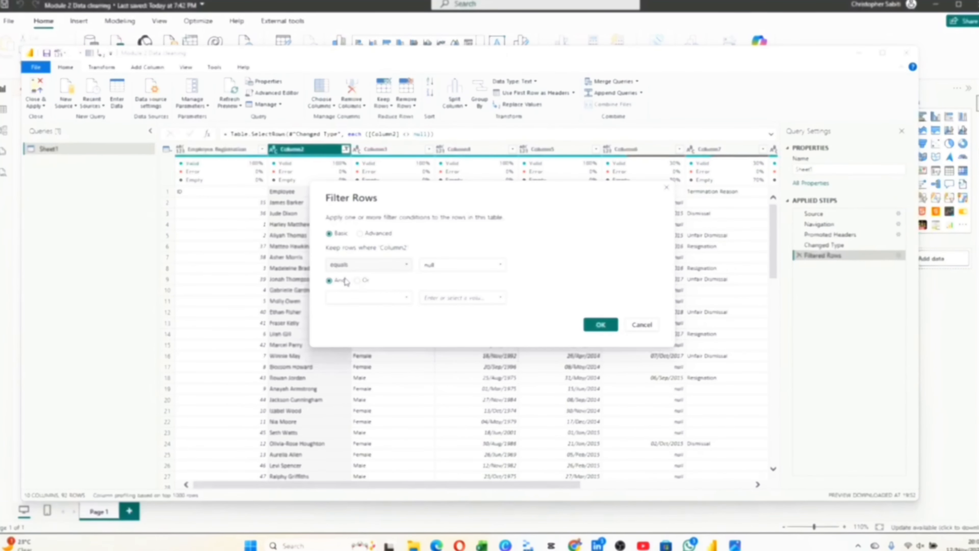
{"action": "left_click", "coordinate": [601, 326]}
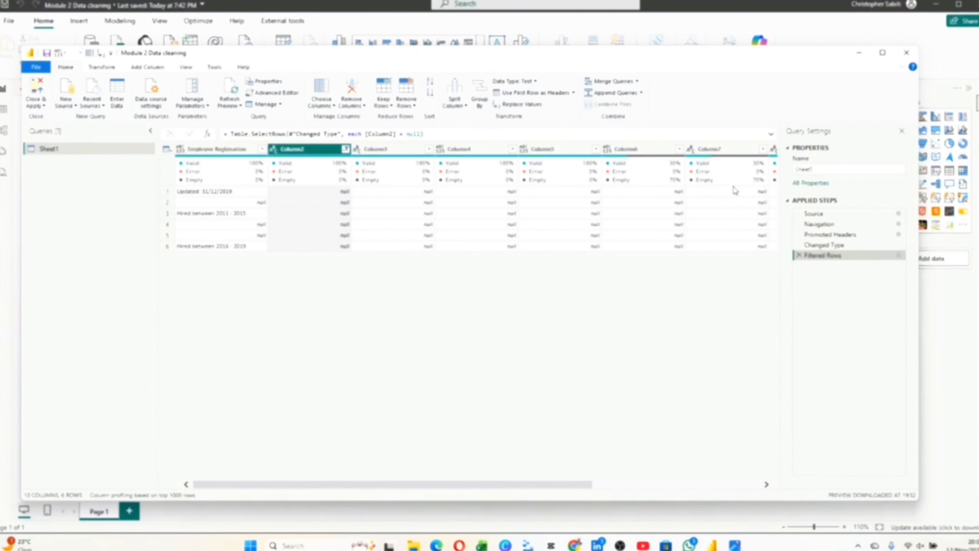
Set the Filtered Rows condition for Column2 back to "does not equal" null and review the resulting rows
{"action": "left_click", "coordinate": [898, 256]}
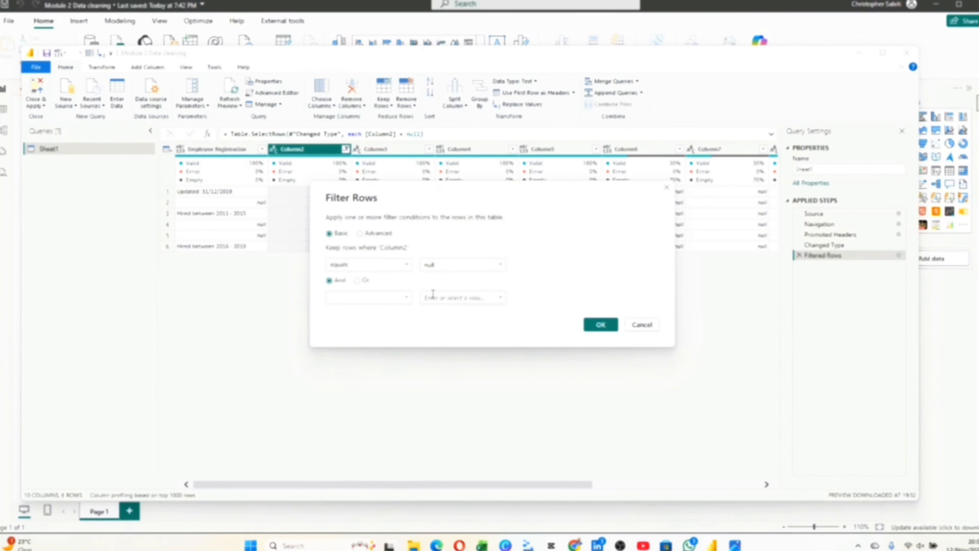
{"action": "left_click", "coordinate": [387, 268]}
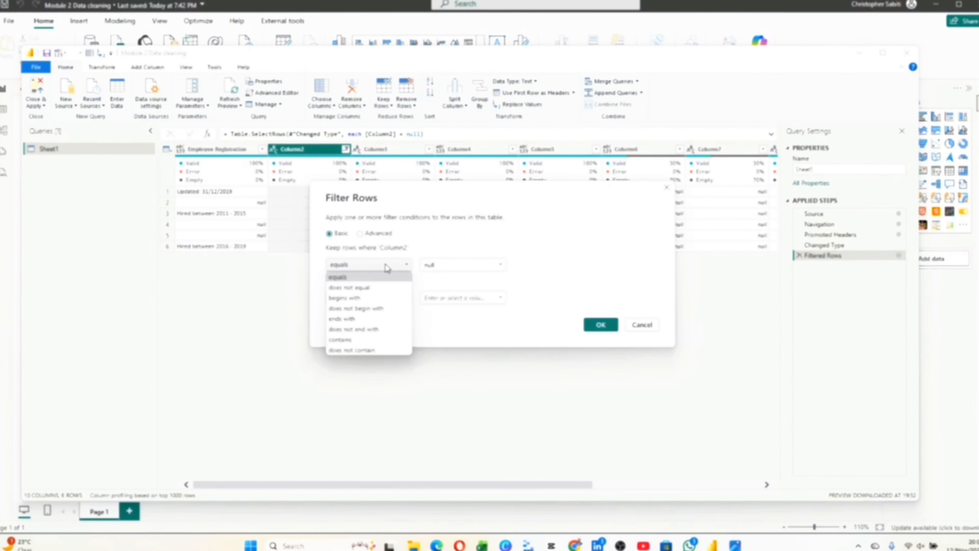
{"action": "left_click", "coordinate": [369, 287]}
{"action": "left_click", "coordinate": [595, 325]}
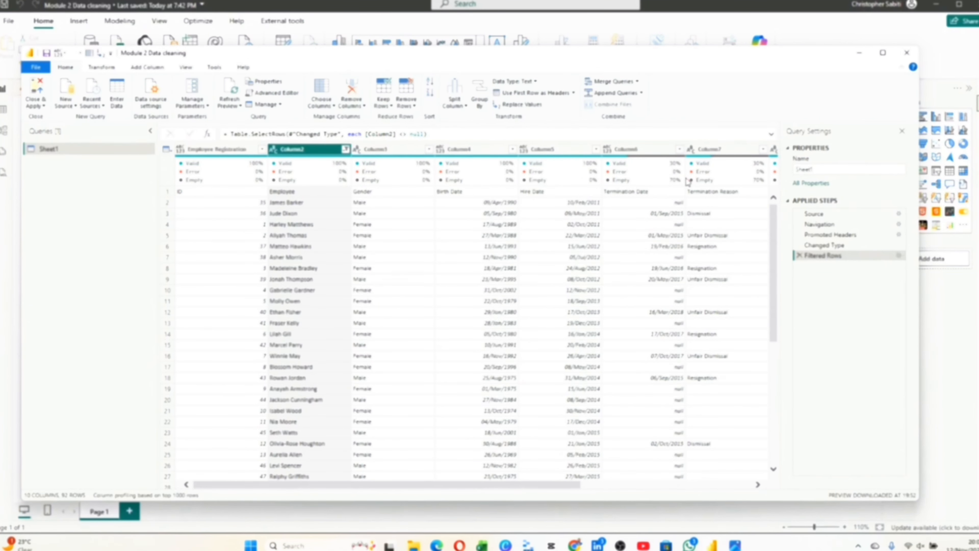
{"action": "mouse_move", "coordinate": [675, 175]}
{"action": "scroll", "coordinate": [500, 246], "scroll_direction": "down", "scroll_amount": 5}
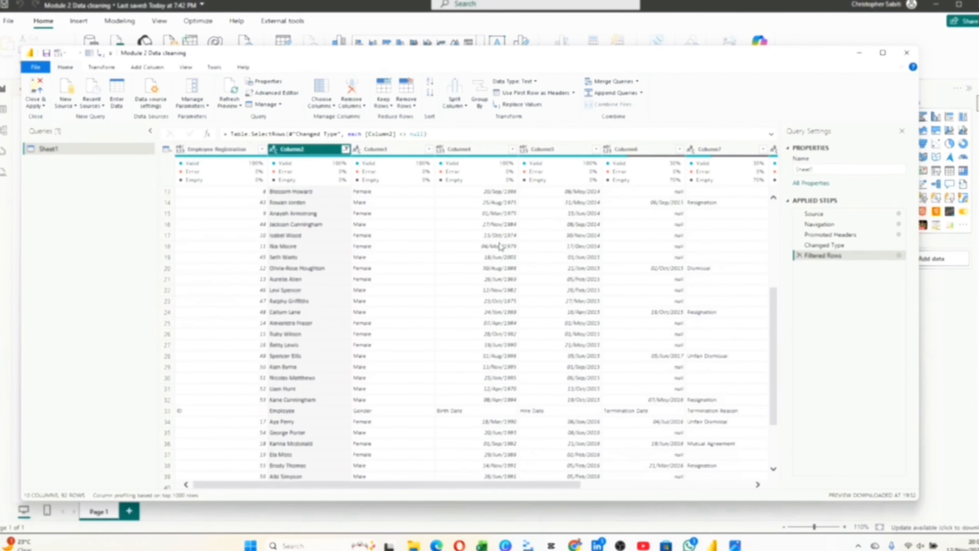
{"action": "scroll", "coordinate": [500, 246], "scroll_direction": "down", "scroll_amount": 4}
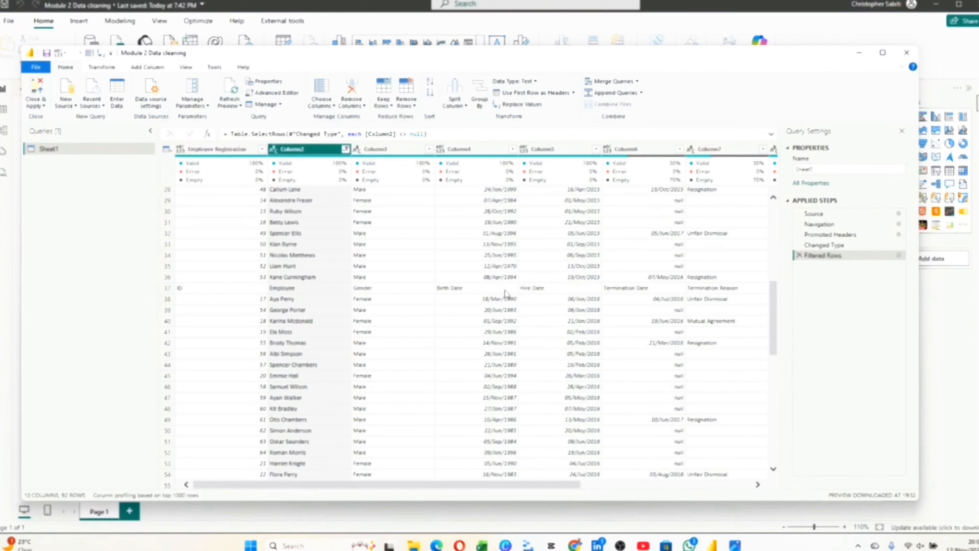
{"action": "scroll", "coordinate": [517, 258], "scroll_direction": "up", "scroll_amount": 9}
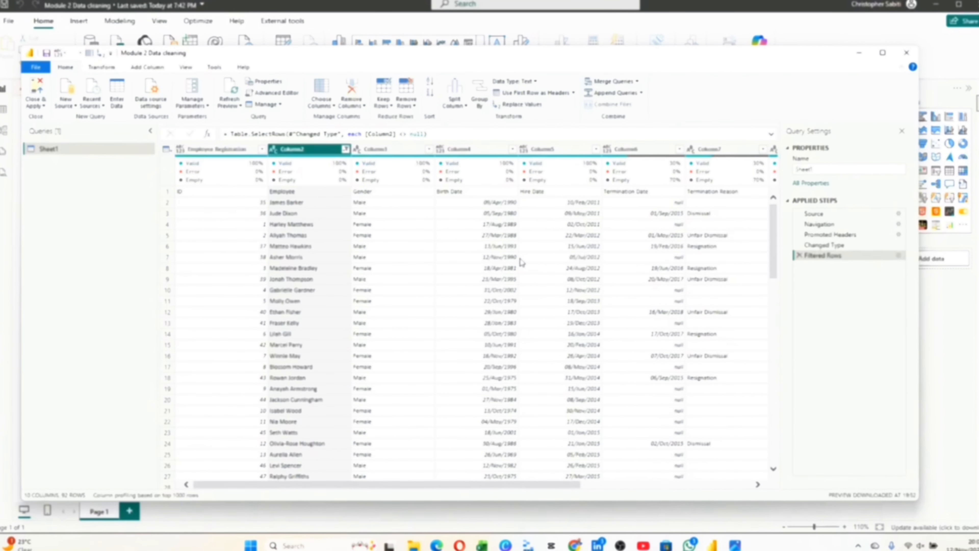
Look through the filtered rows for leftover header text and inspect the row 1 cell of Column4
{"action": "scroll", "coordinate": [633, 393], "scroll_direction": "down", "scroll_amount": 9}
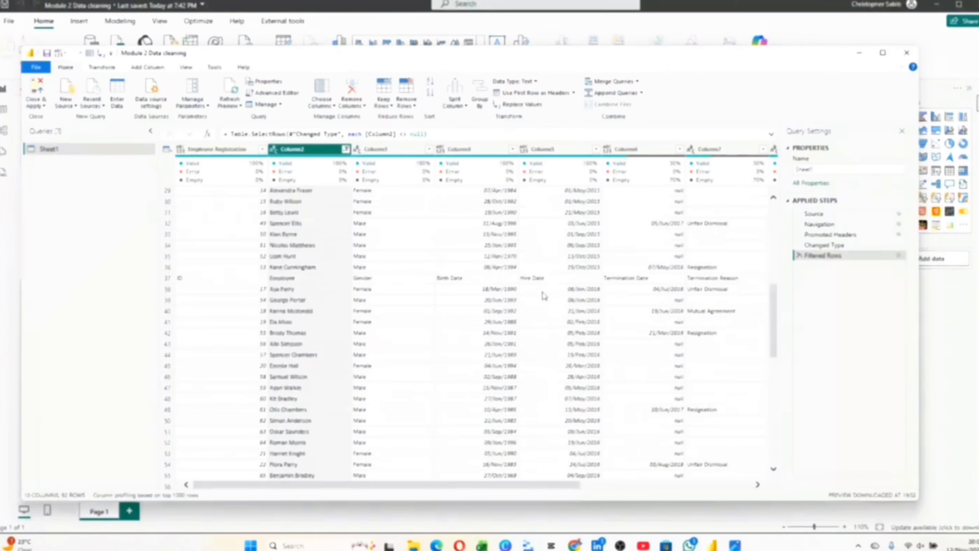
{"action": "scroll", "coordinate": [544, 296], "scroll_direction": "up", "scroll_amount": 9}
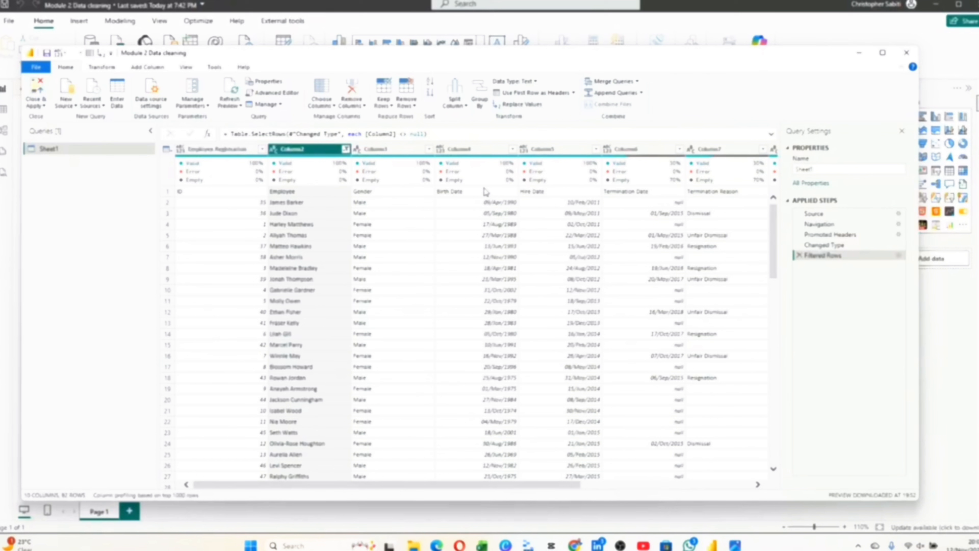
{"action": "left_click", "coordinate": [476, 196]}
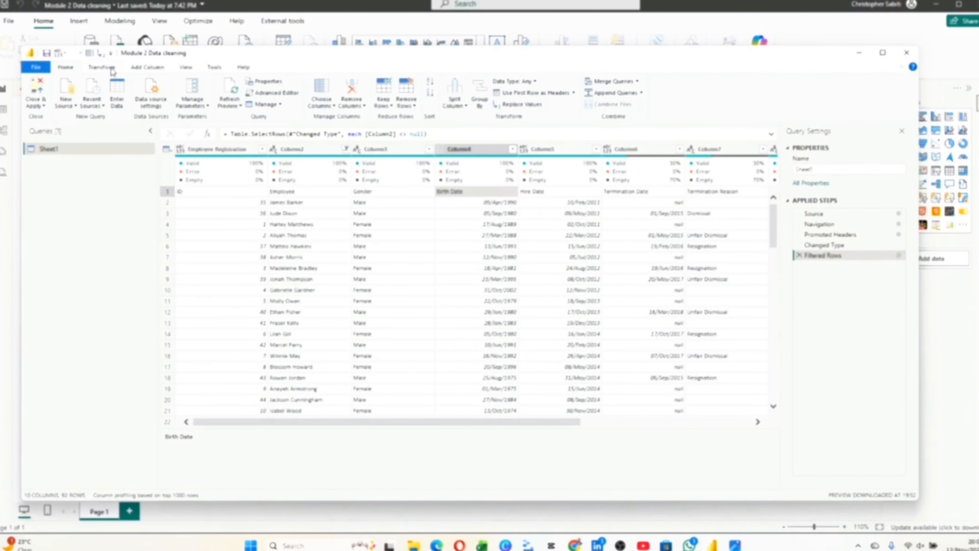
{"action": "left_click", "coordinate": [102, 67]}
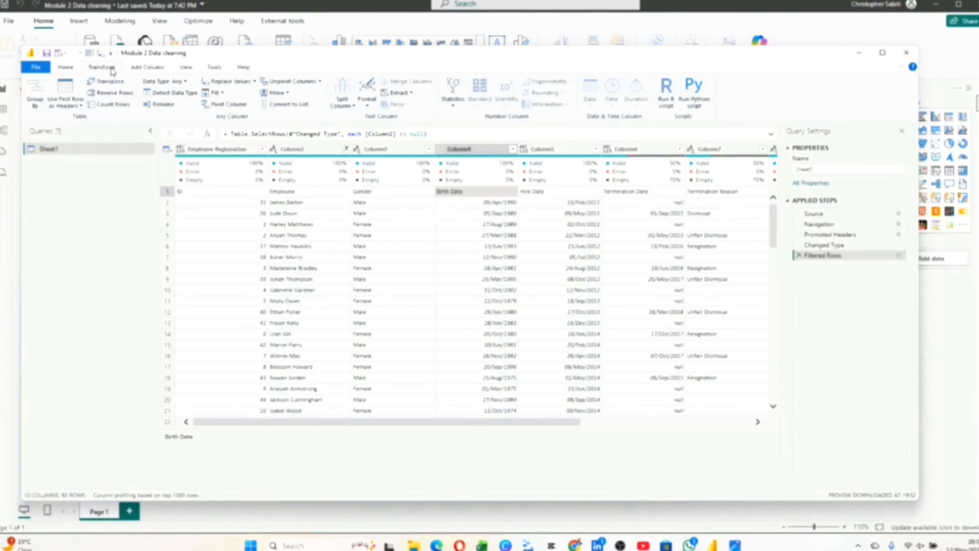
{"action": "left_click", "coordinate": [67, 68]}
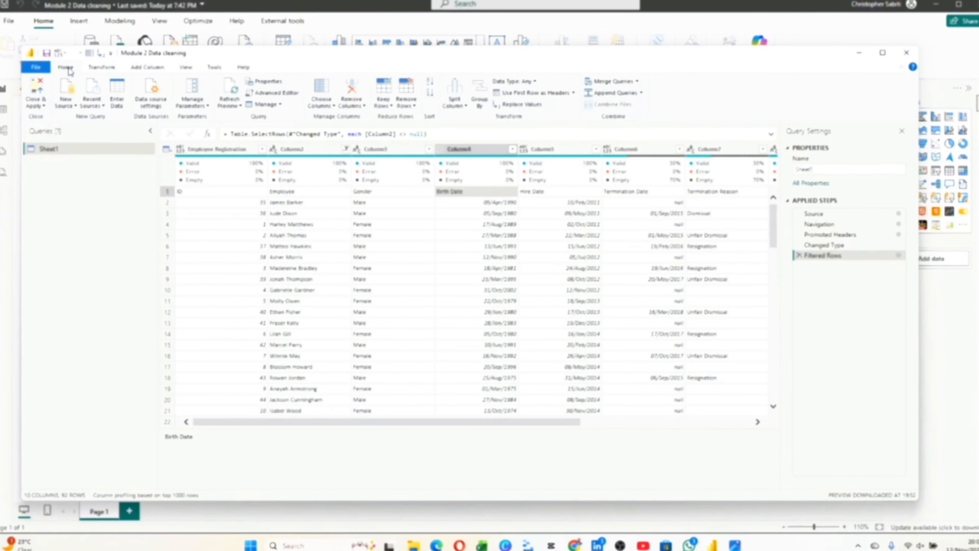
{"action": "left_click", "coordinate": [91, 69]}
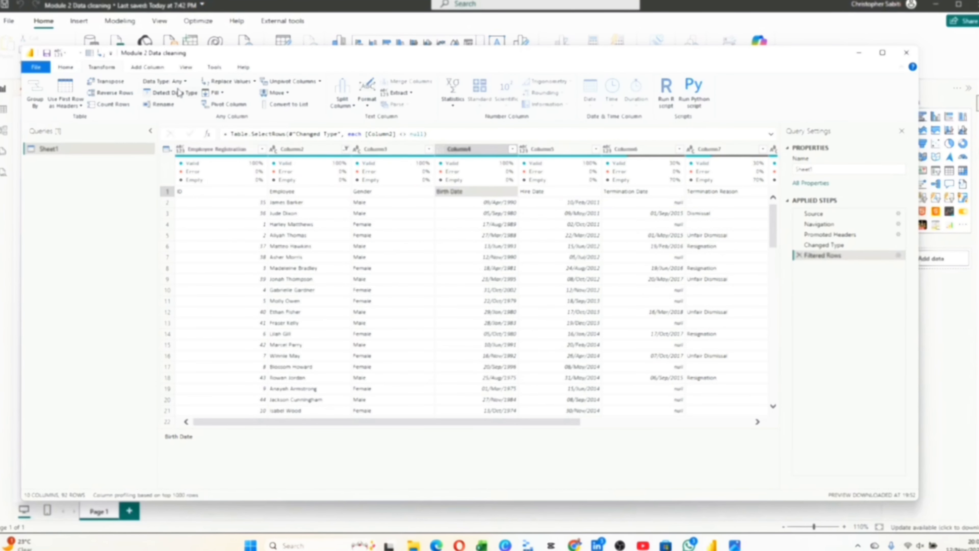
{"action": "left_click", "coordinate": [66, 68]}
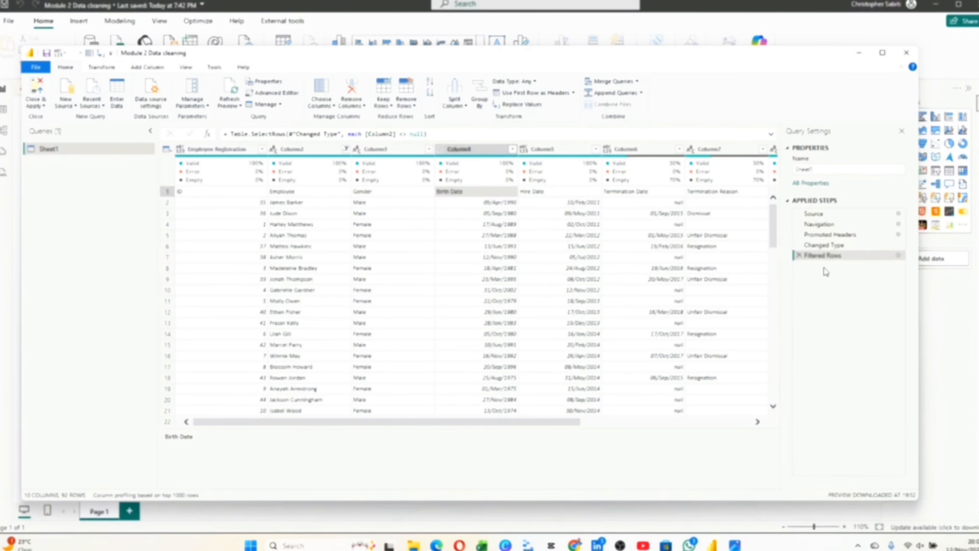
Try using the headers as the first row, and delete the resulting Changed Type1 and Demoted Headers steps
{"action": "left_click", "coordinate": [573, 94]}
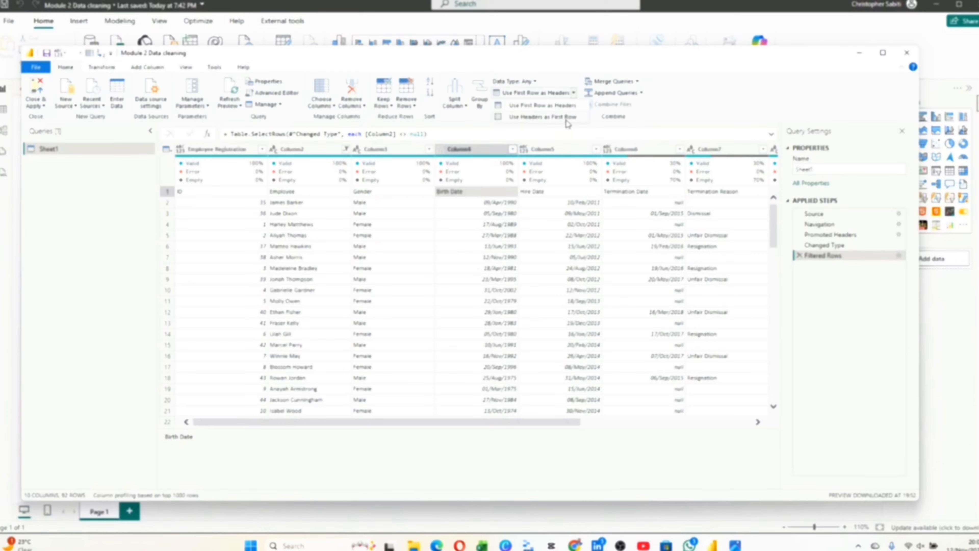
{"action": "left_click", "coordinate": [546, 117]}
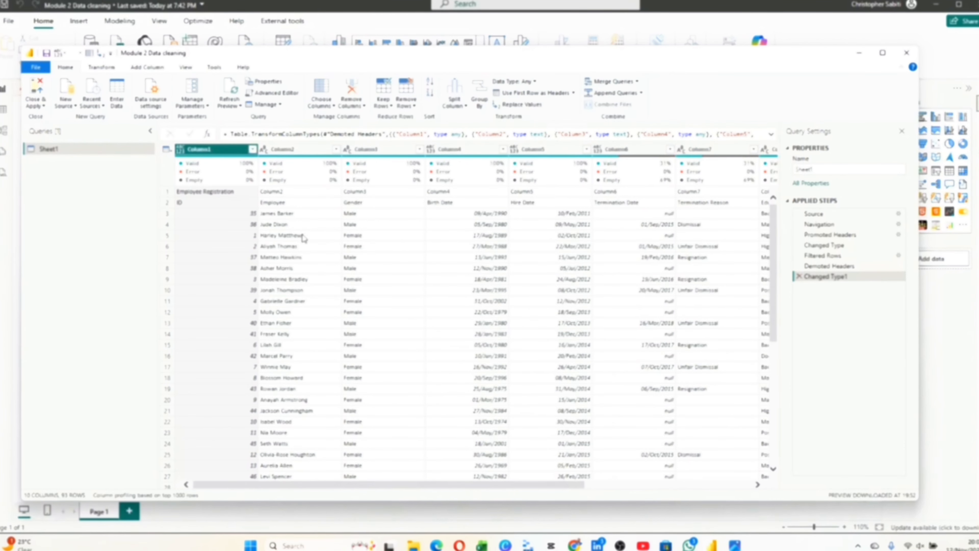
{"action": "left_click", "coordinate": [799, 276]}
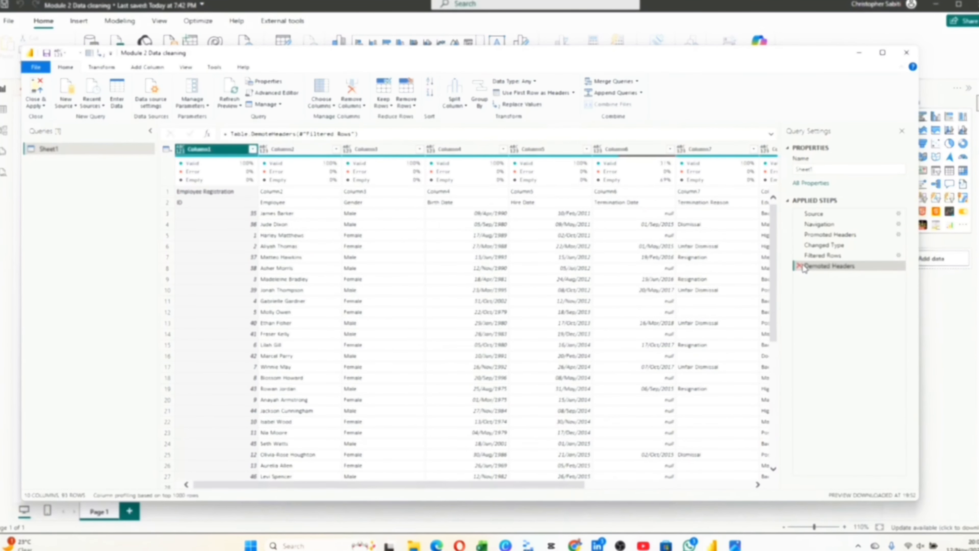
{"action": "left_click", "coordinate": [800, 266]}
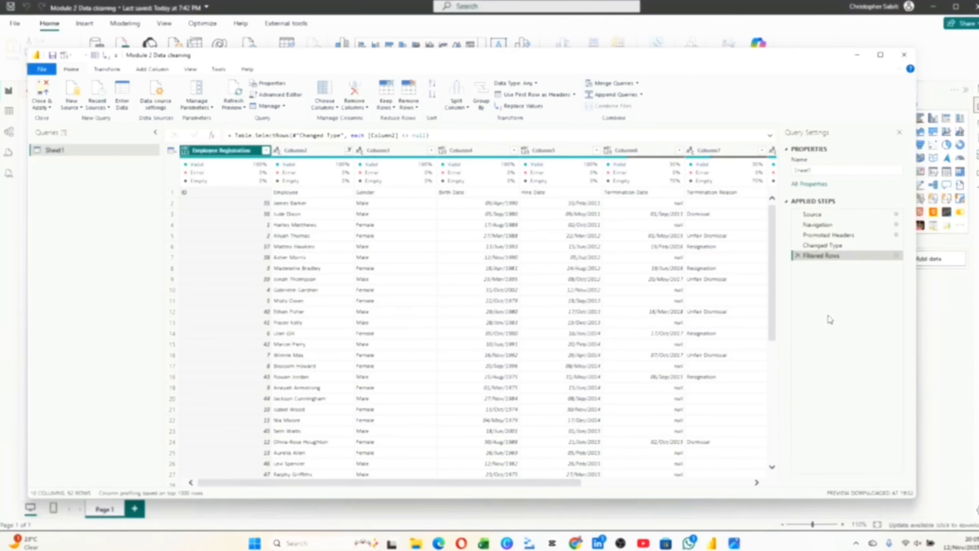
Promote the first row of Sheet1, containing ID, Employee, Gender and Birth Date, to column headers
{"action": "left_click", "coordinate": [380, 192]}
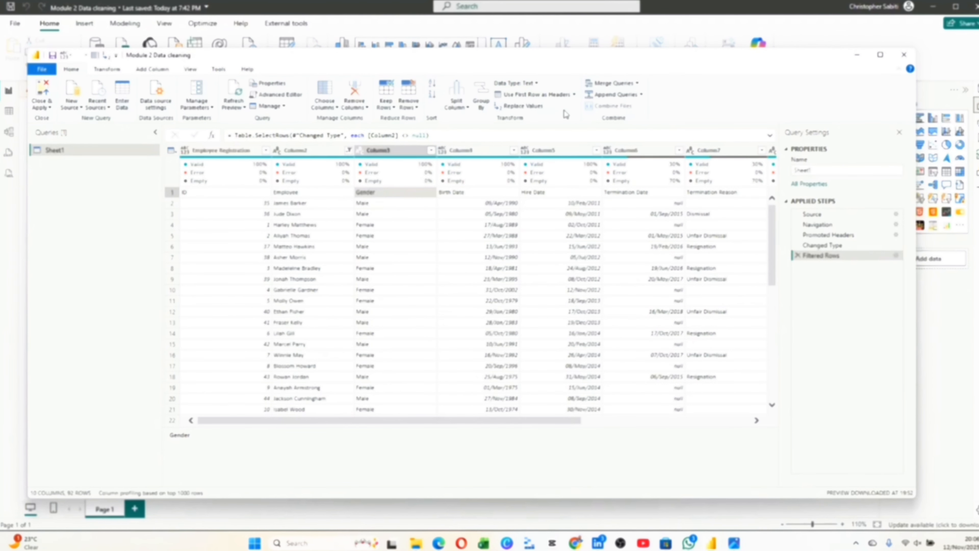
{"action": "left_click", "coordinate": [573, 96]}
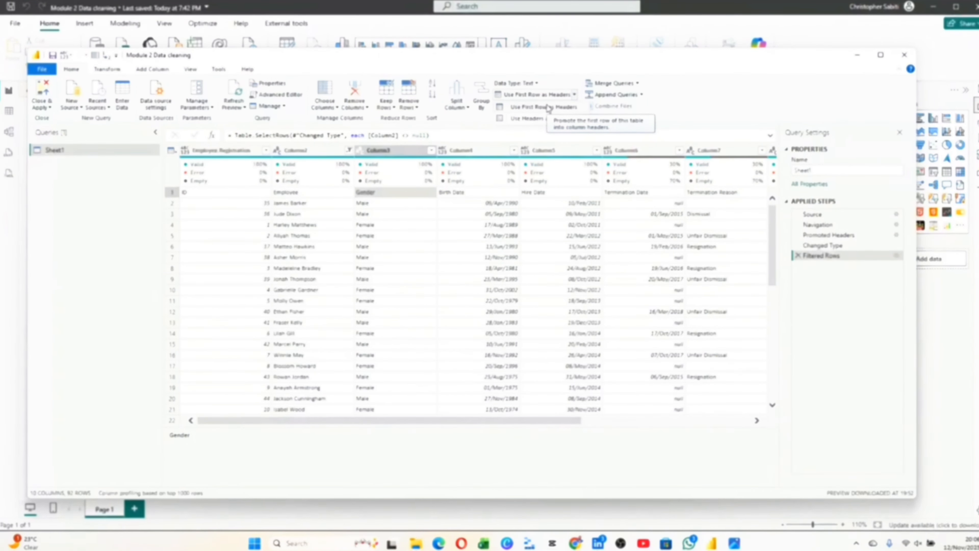
{"action": "left_click", "coordinate": [521, 108]}
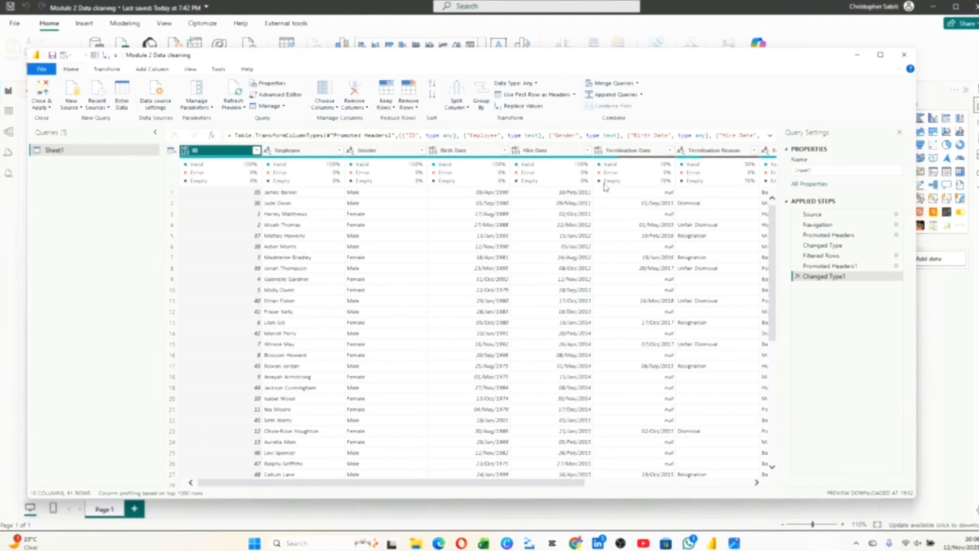
Look through the sheet for a repeated header row and examine the Gender column's value distribution
{"action": "mouse_move", "coordinate": [605, 186]}
{"action": "left_click_drag", "start_coordinate": [569, 483], "coordinate": [609, 488]}
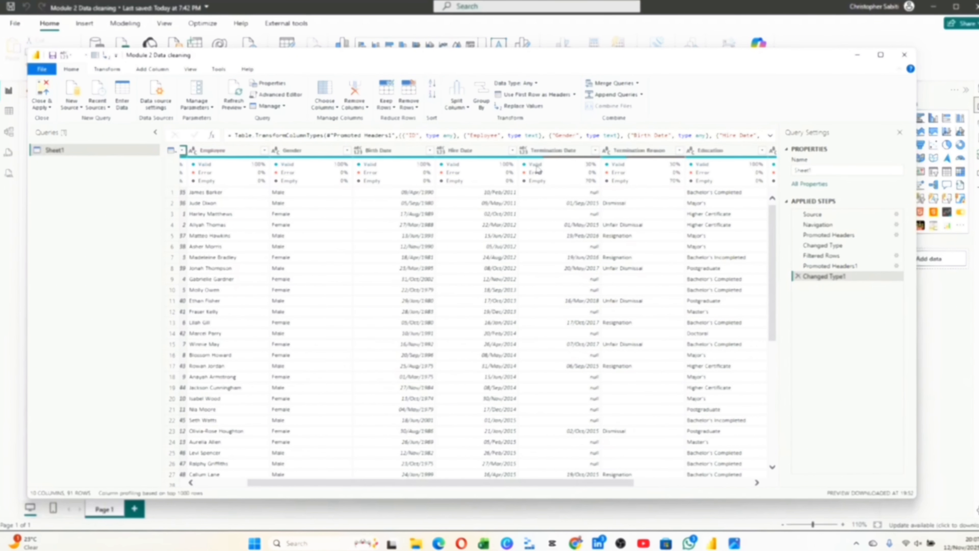
{"action": "scroll", "coordinate": [216, 281], "scroll_direction": "down", "scroll_amount": 9}
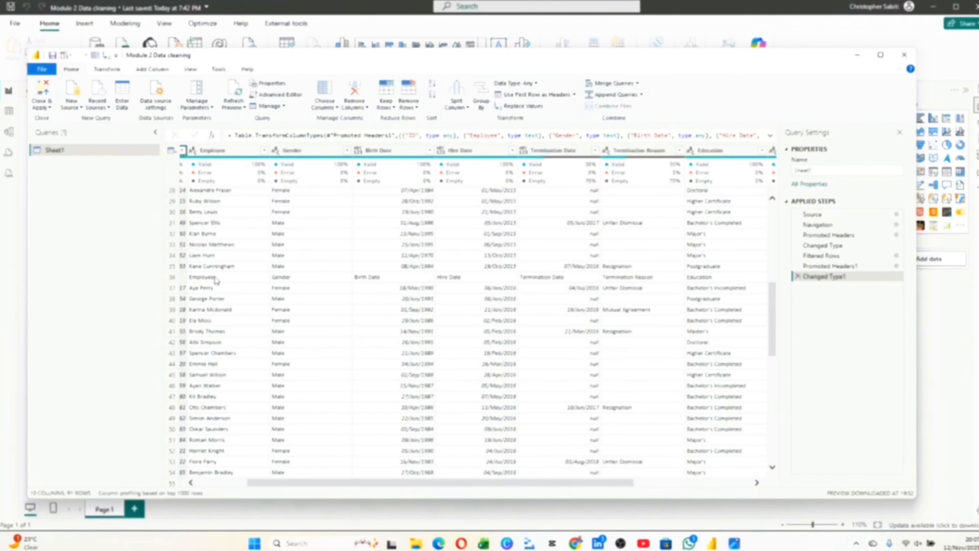
{"action": "scroll", "coordinate": [539, 297], "scroll_direction": "up", "scroll_amount": 9}
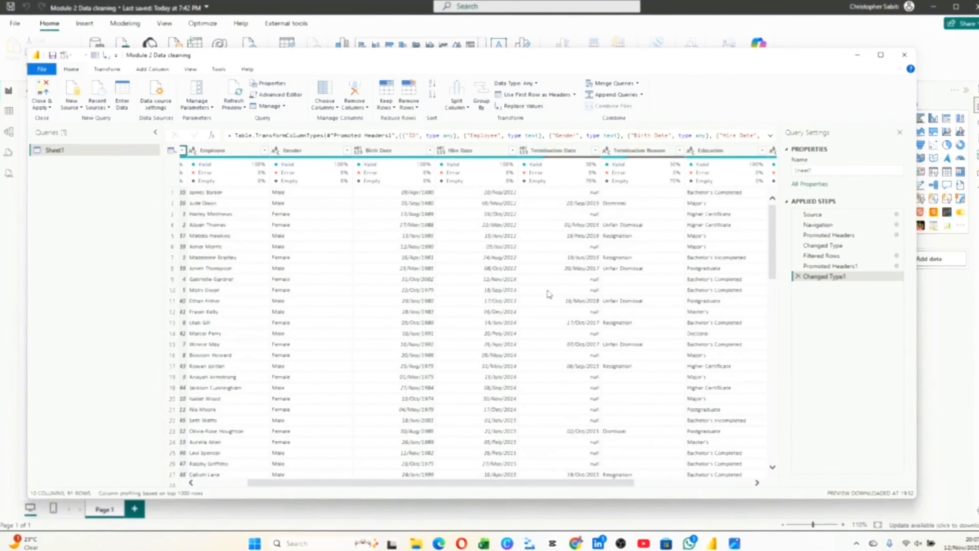
{"action": "scroll", "coordinate": [498, 286], "scroll_direction": "down", "scroll_amount": 8}
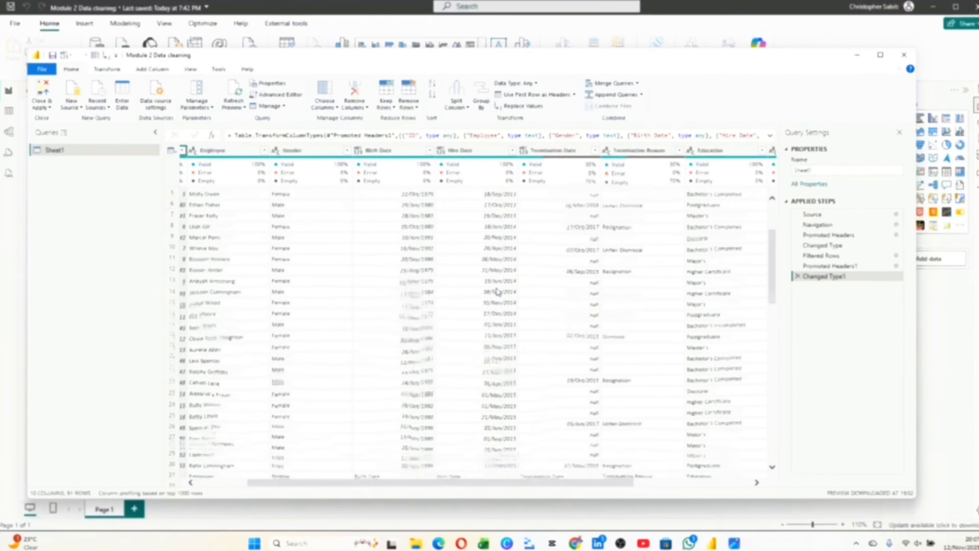
{"action": "scroll", "coordinate": [507, 306], "scroll_direction": "up", "scroll_amount": 8}
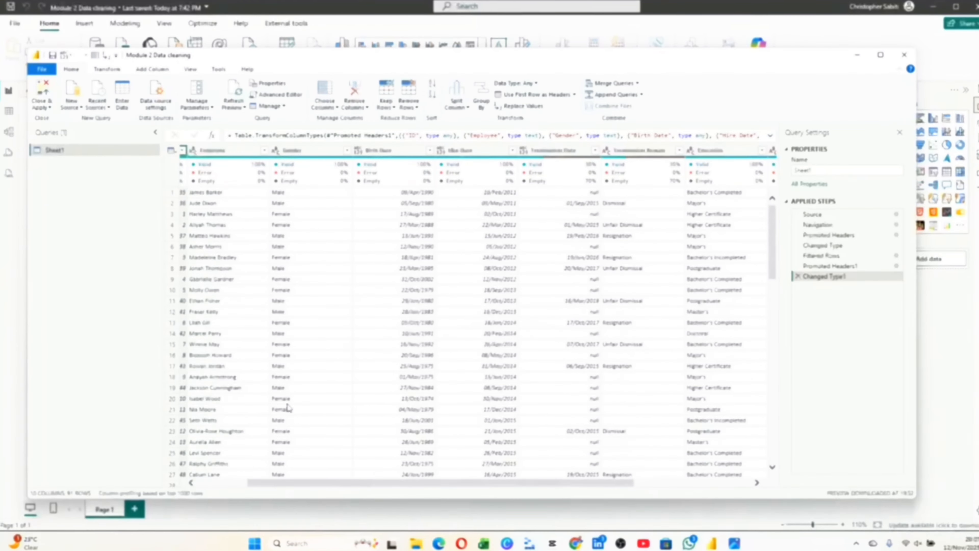
{"action": "left_click", "coordinate": [302, 150]}
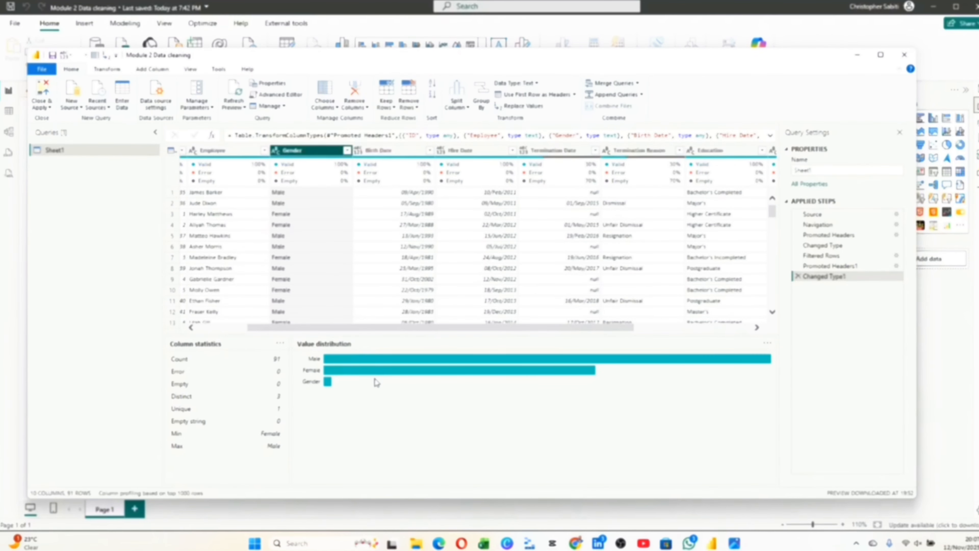
{"action": "mouse_move", "coordinate": [327, 387]}
Filter the "Gender" entry out of the Gender column, keeping Female and Male
{"action": "left_click", "coordinate": [401, 301]}
{"action": "scroll", "coordinate": [707, 212], "scroll_direction": "down", "scroll_amount": 7}
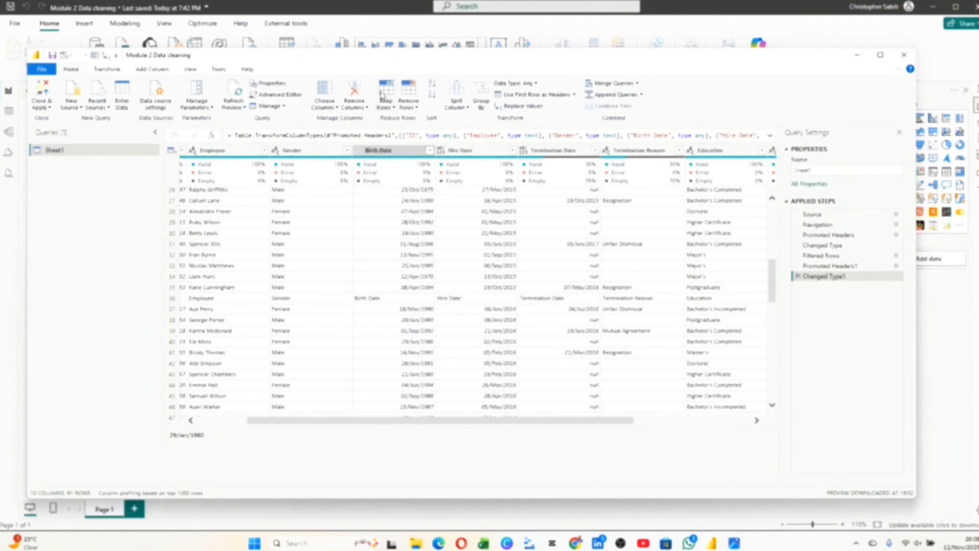
{"action": "left_click", "coordinate": [347, 150]}
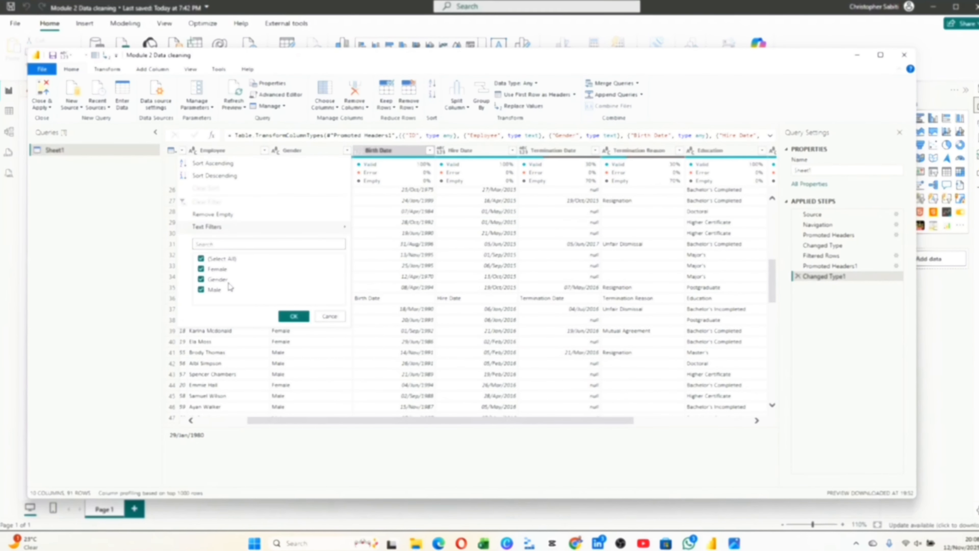
{"action": "left_click", "coordinate": [201, 281]}
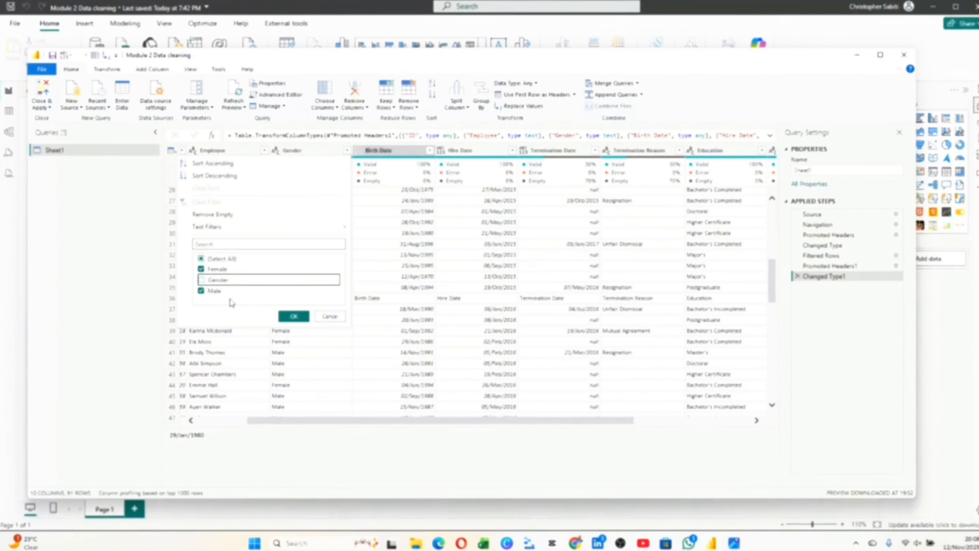
{"action": "left_click", "coordinate": [294, 316]}
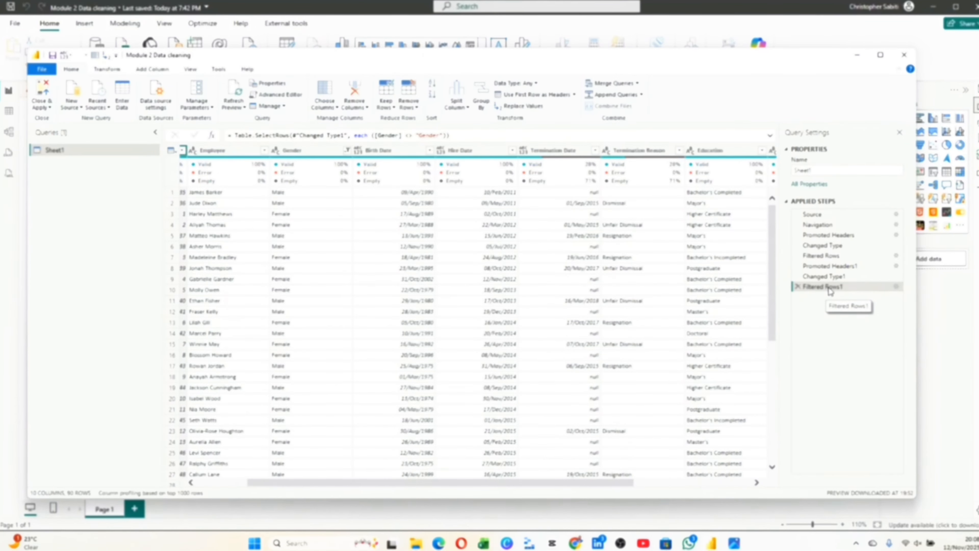
Rename the Filtered Rows1 applied step as "Eliminate 2nd header"
{"action": "right_click", "coordinate": [830, 290]}
{"action": "left_click", "coordinate": [856, 310]}
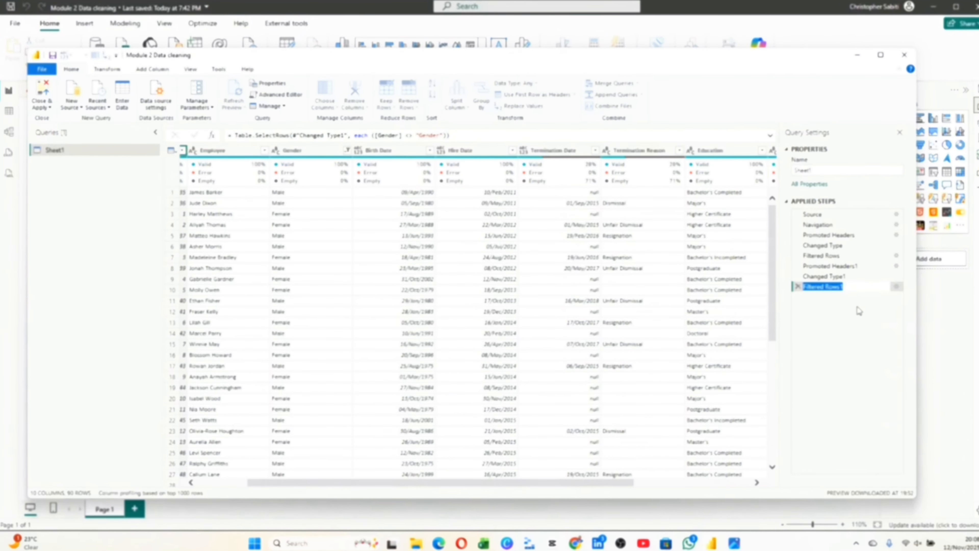
{"action": "type", "text": "El"}
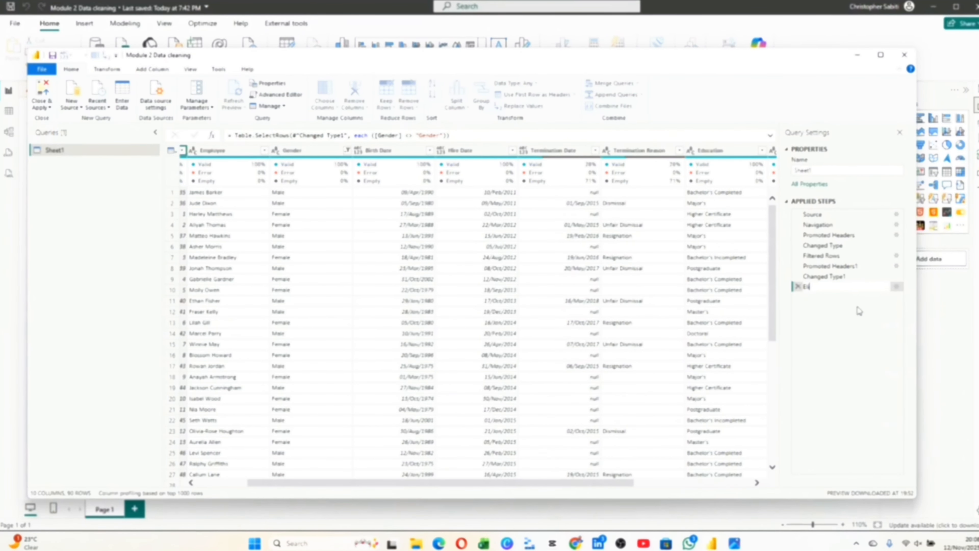
{"action": "type", "text": "iminate 2"}
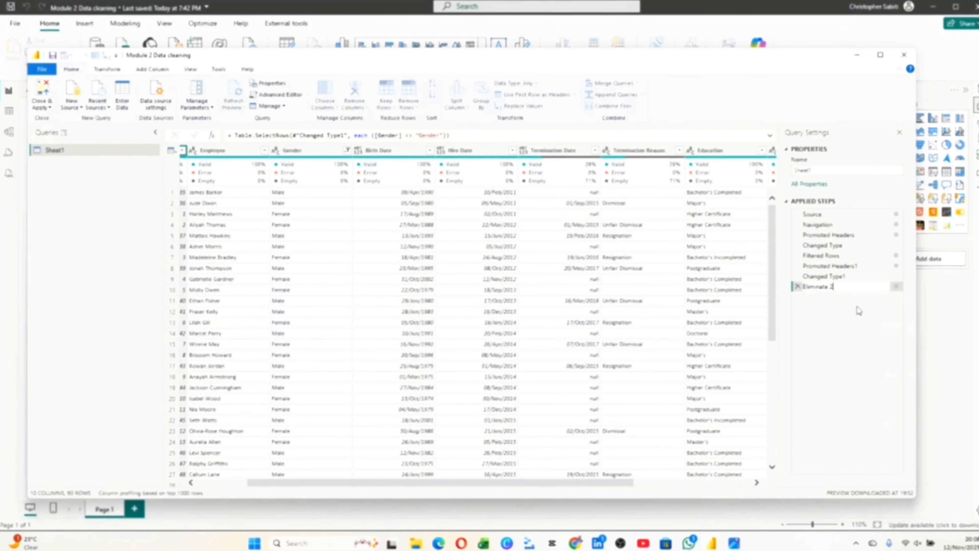
{"action": "type", "text": "nd header"}
{"action": "key", "text": "Return"}
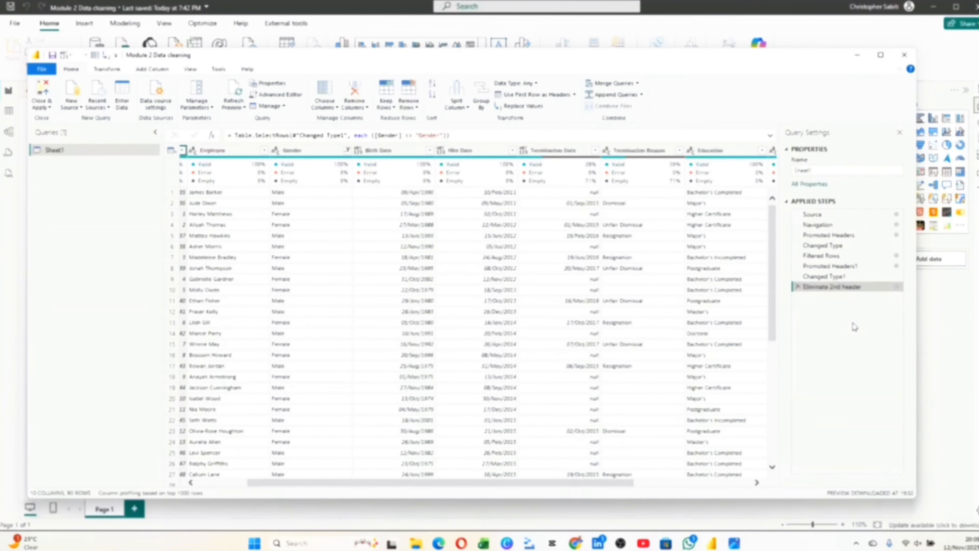
Review the filter condition of the Eliminate 2nd header step and the column quality figures, including Hire Date and Termination Date
{"action": "left_click", "coordinate": [897, 287]}
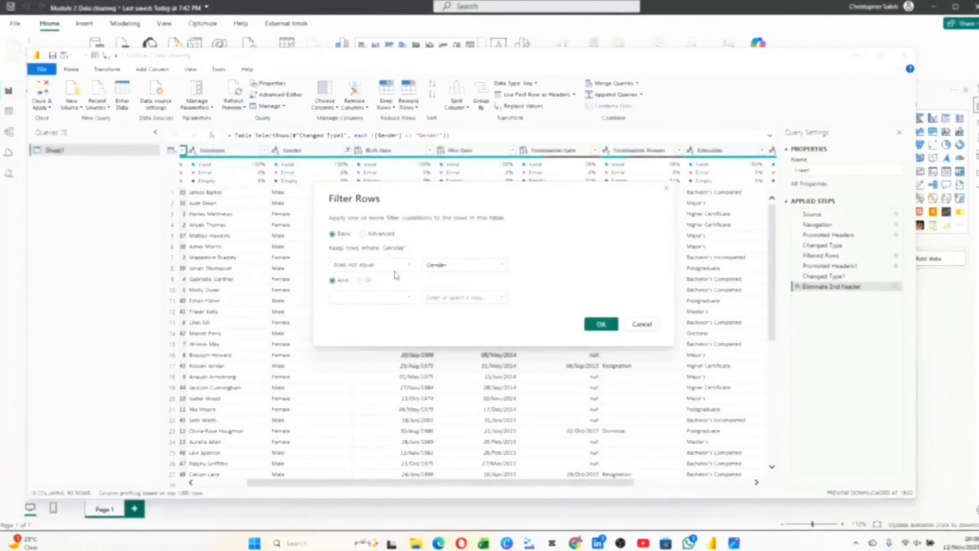
{"action": "left_click", "coordinate": [667, 189]}
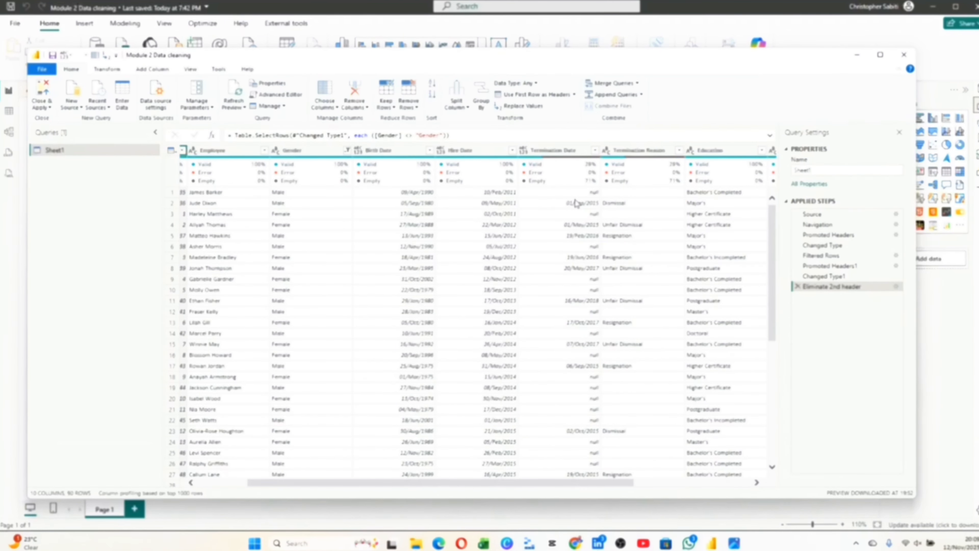
{"action": "left_click", "coordinate": [226, 165]}
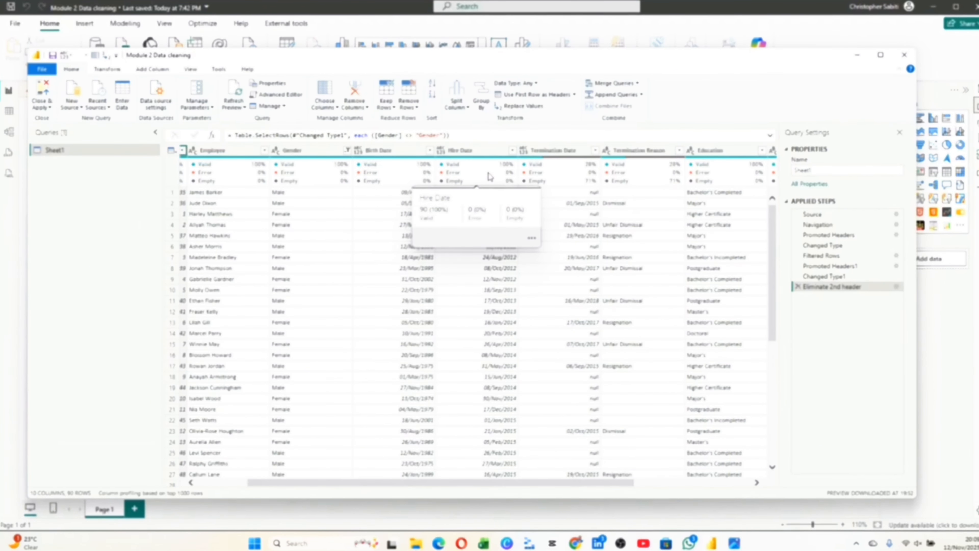
{"action": "mouse_move", "coordinate": [566, 168]}
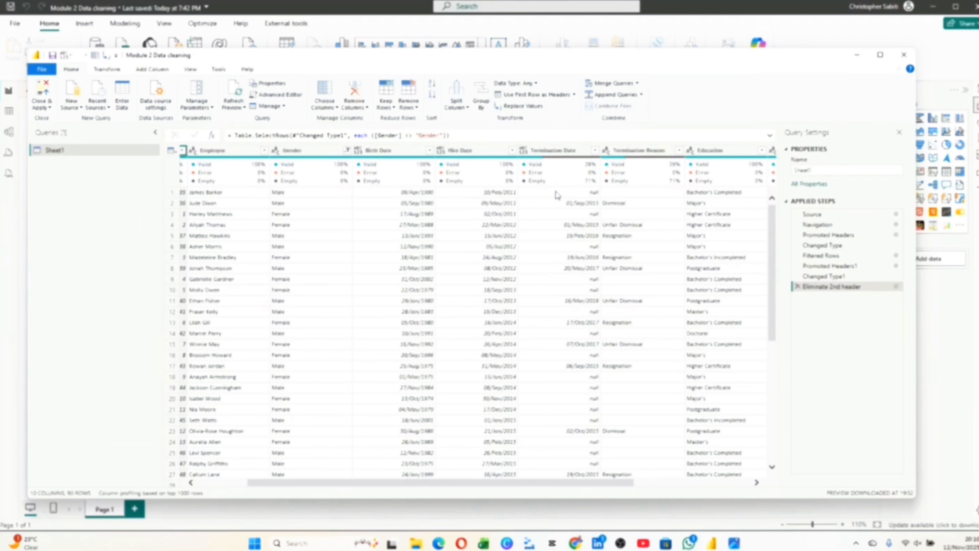
{"action": "mouse_move", "coordinate": [573, 185]}
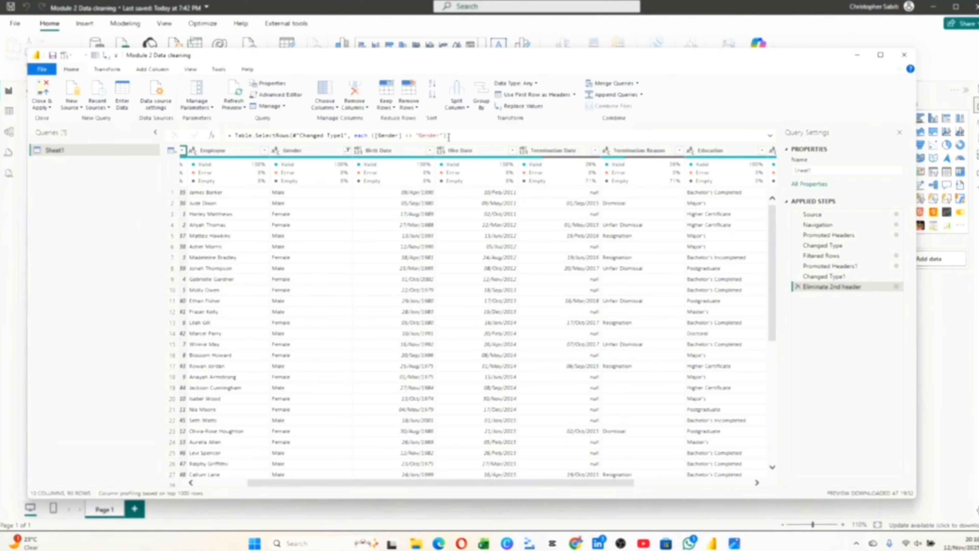
{"action": "mouse_move", "coordinate": [299, 172]}
{"action": "left_click_drag", "start_coordinate": [574, 483], "coordinate": [644, 483]}
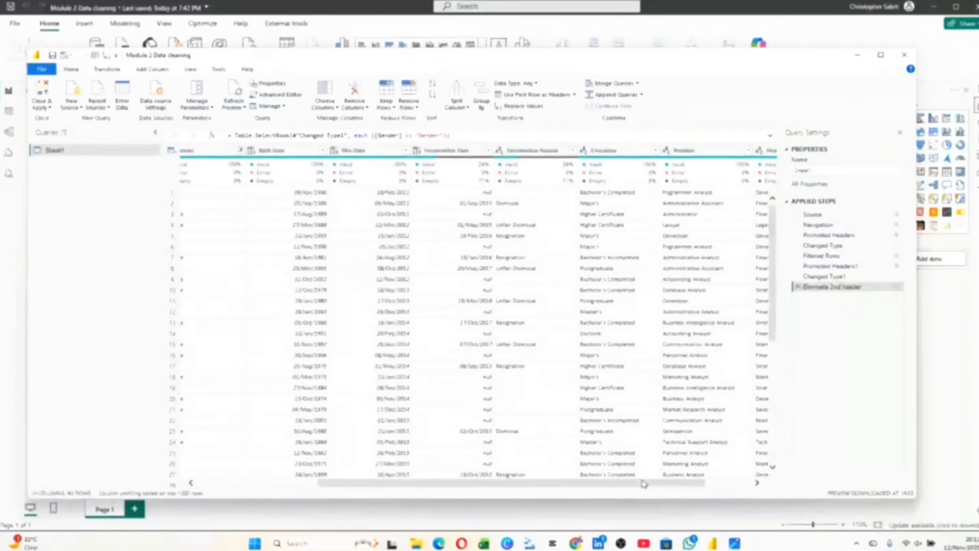
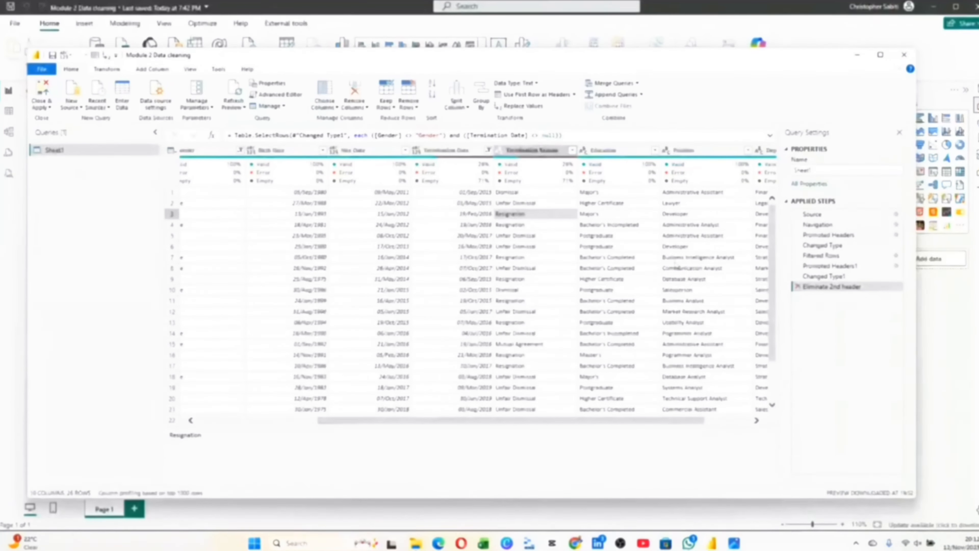
Reset the Termination Date filter to include all values, including null
{"action": "left_click", "coordinate": [488, 150]}
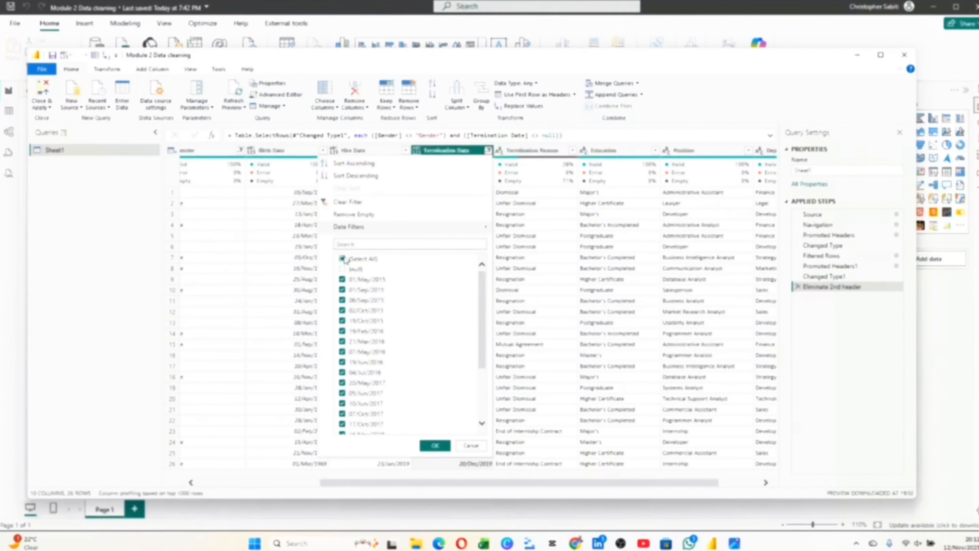
{"action": "left_click", "coordinate": [342, 259]}
{"action": "left_click", "coordinate": [343, 259]}
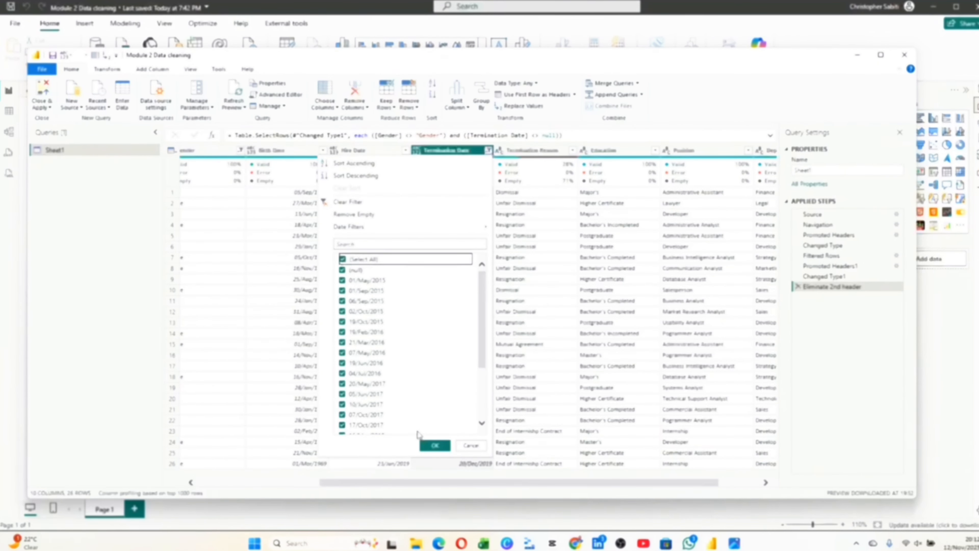
{"action": "left_click", "coordinate": [435, 445]}
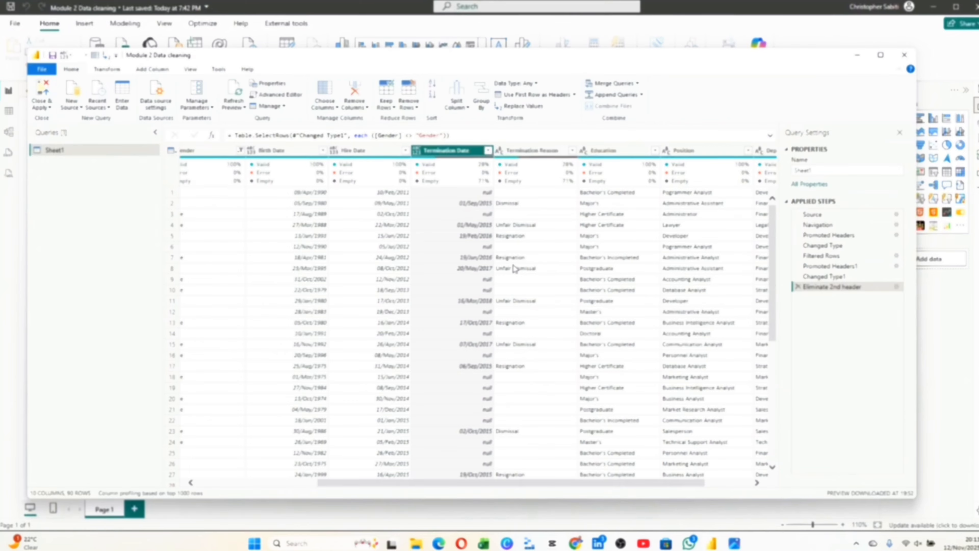
Examine the blank cells, column statistics and value distribution of the Termination Reason column
{"action": "left_click", "coordinate": [529, 193]}
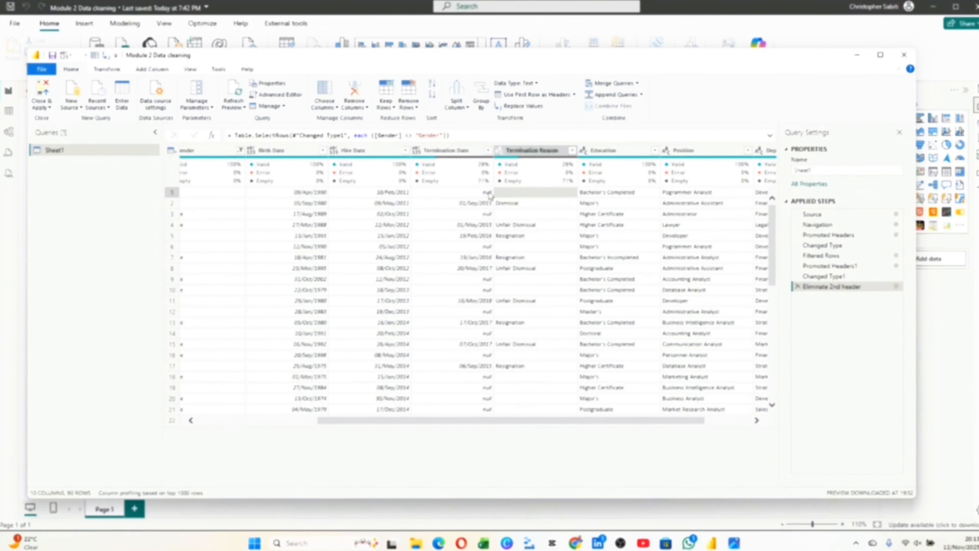
{"action": "left_click", "coordinate": [539, 152]}
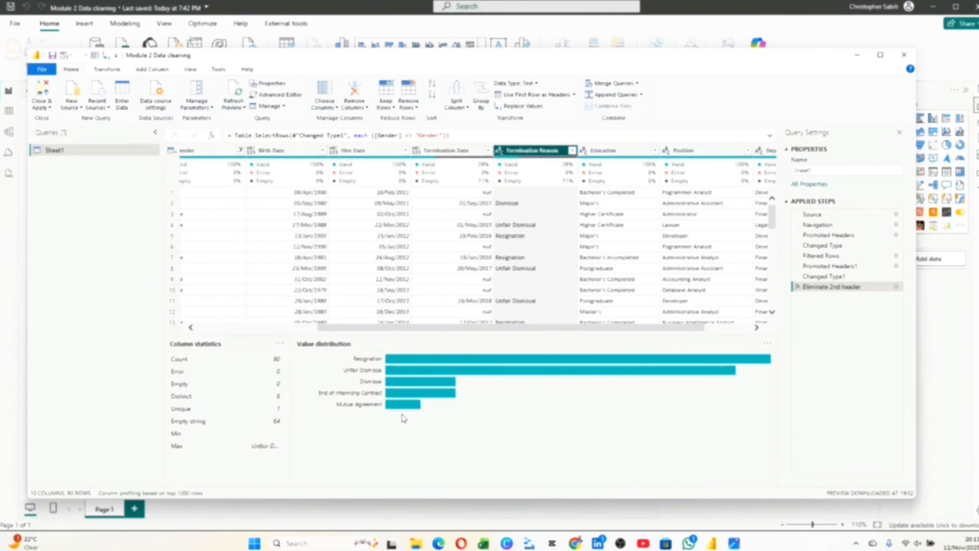
{"action": "left_click", "coordinate": [548, 194]}
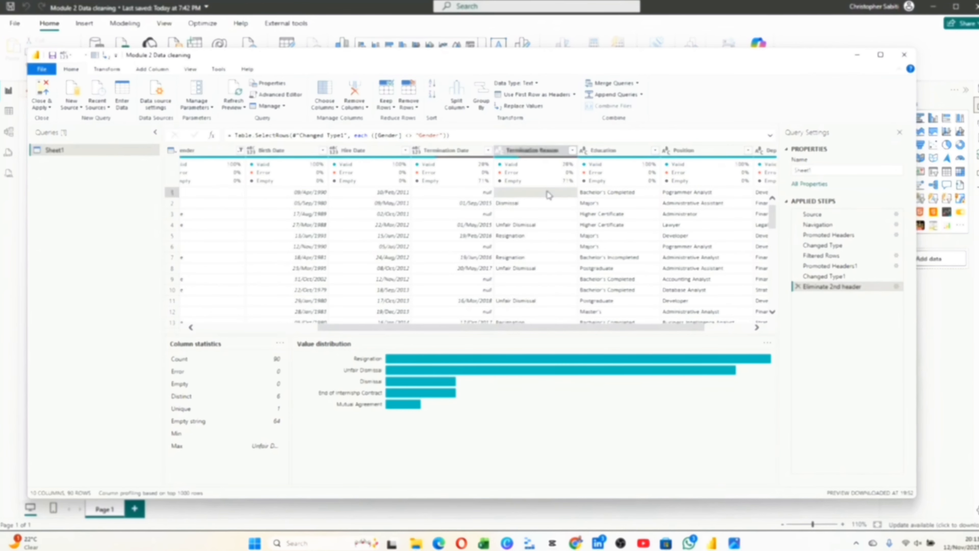
{"action": "right_click", "coordinate": [519, 192]}
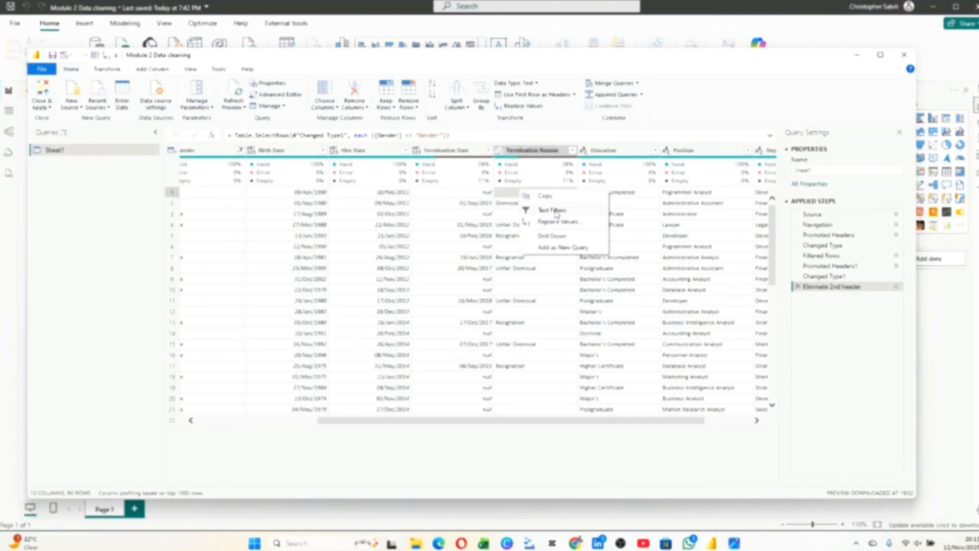
{"action": "left_click", "coordinate": [550, 304]}
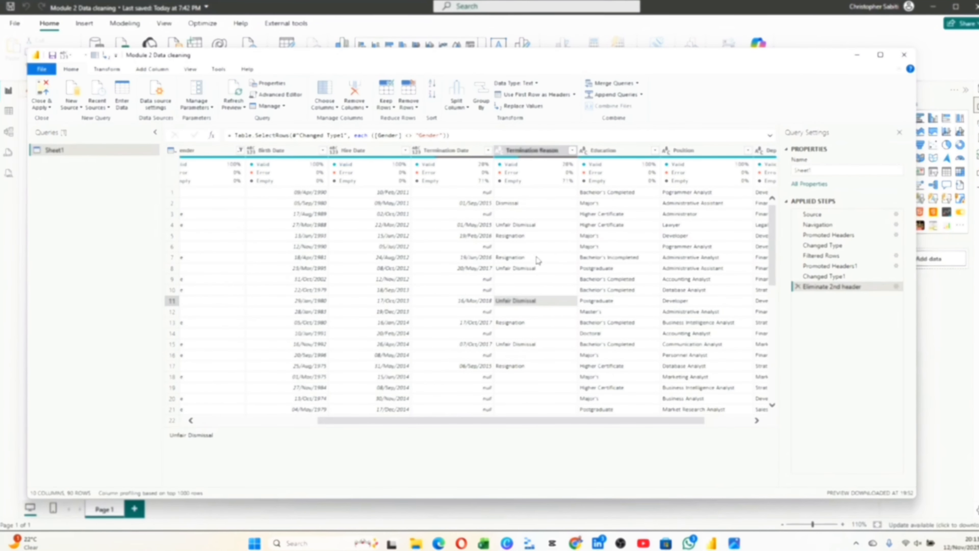
{"action": "left_click", "coordinate": [522, 237]}
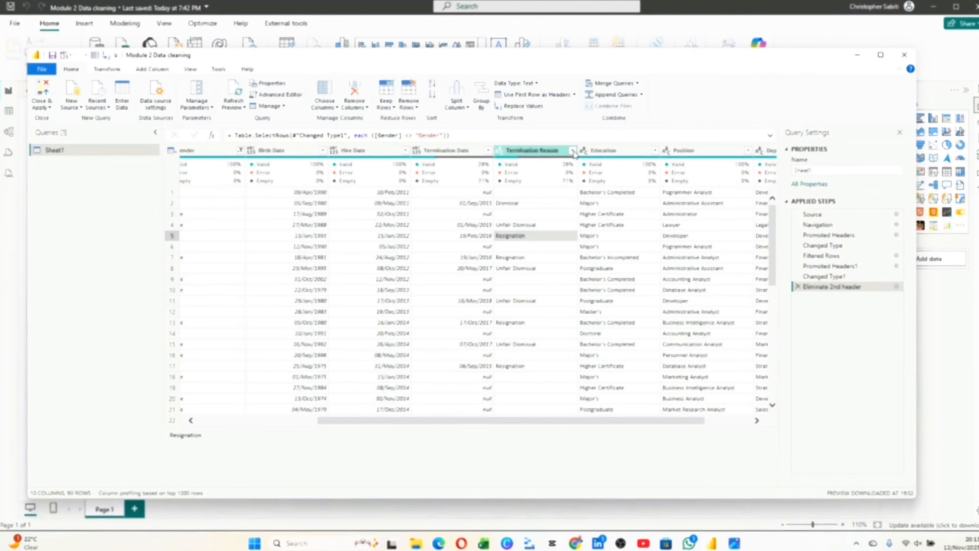
Try filtering the Termination Reason column to values equal to Resignation, and delete the resulting filter step
{"action": "right_click", "coordinate": [516, 239]}
{"action": "mouse_move", "coordinate": [548, 260]}
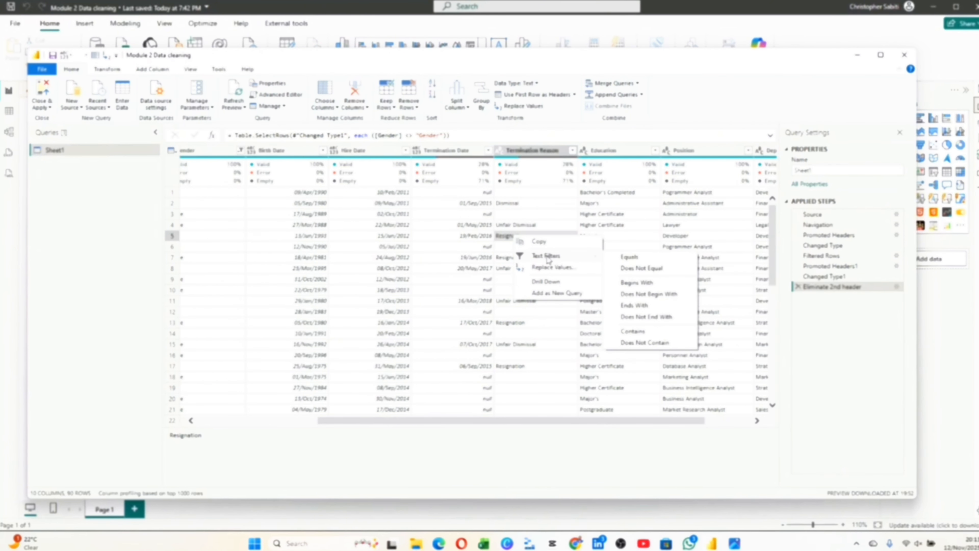
{"action": "left_click", "coordinate": [628, 257]}
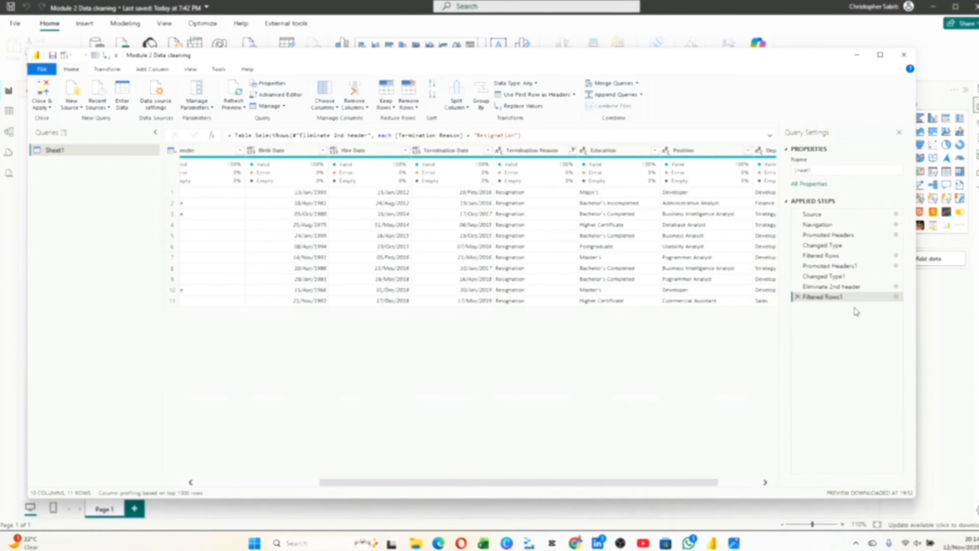
{"action": "left_click", "coordinate": [797, 297]}
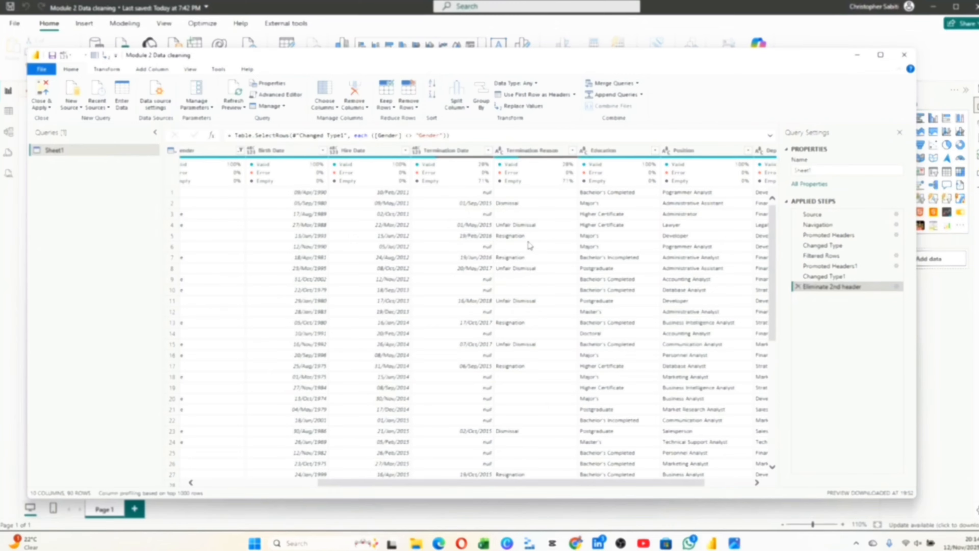
Replace the blank values in the Termination Reason column with "No Reason"
{"action": "left_click", "coordinate": [531, 214]}
{"action": "right_click", "coordinate": [523, 195]}
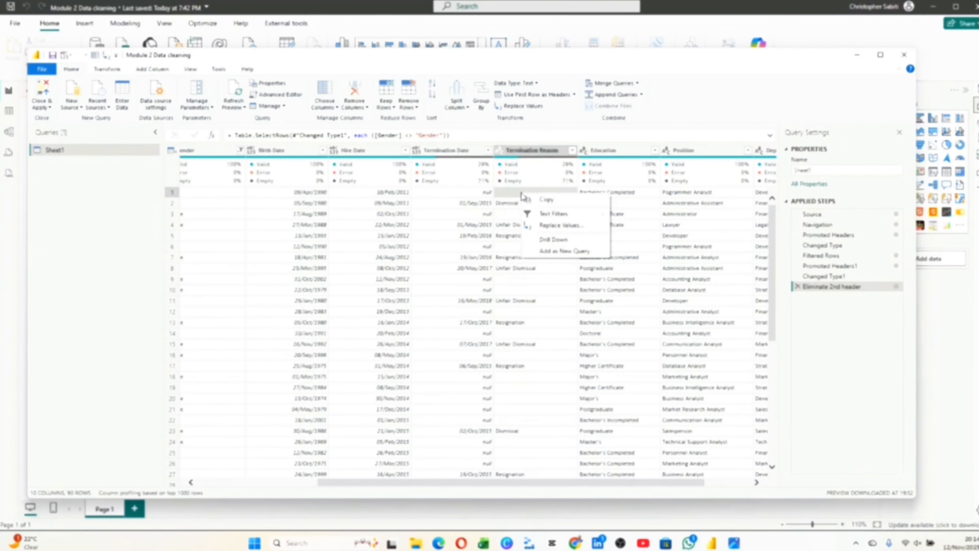
{"action": "left_click", "coordinate": [514, 196]}
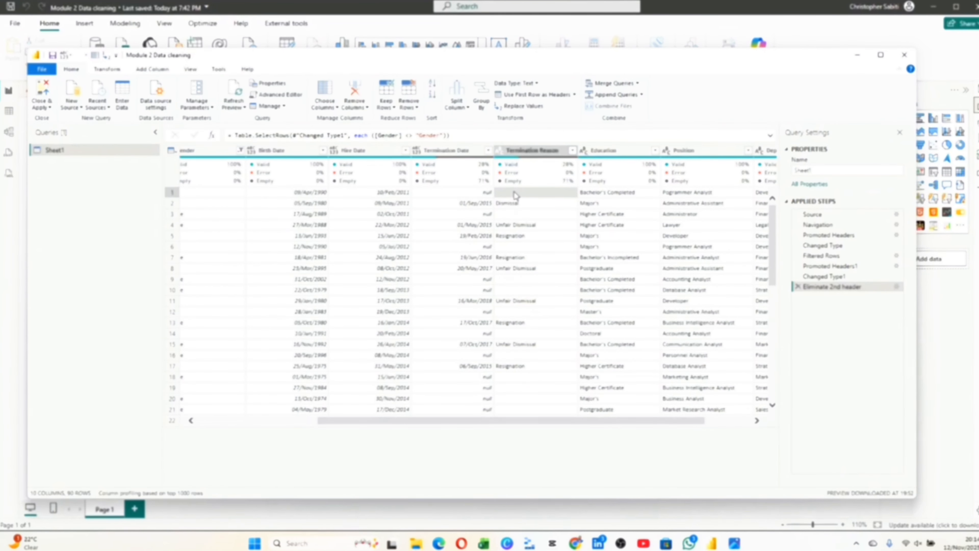
{"action": "right_click", "coordinate": [529, 194]}
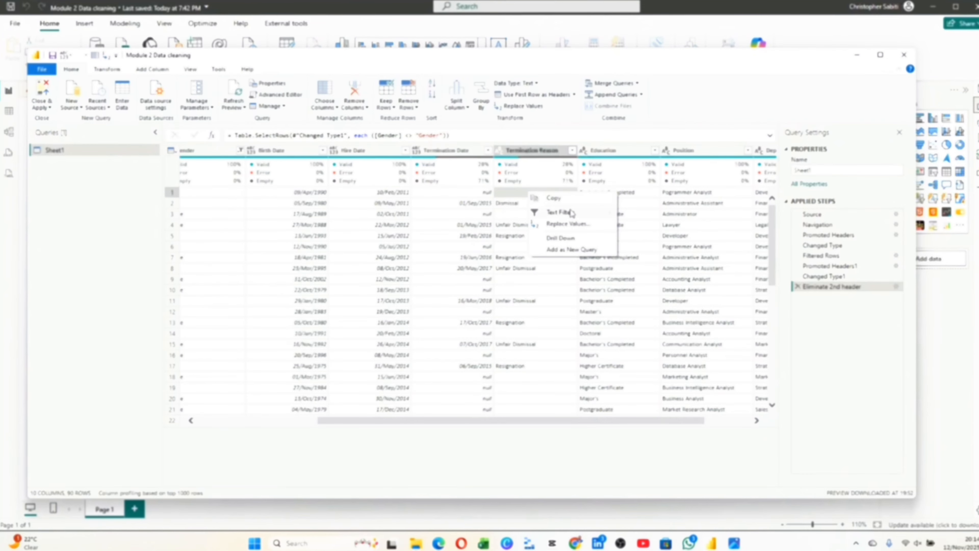
{"action": "left_click", "coordinate": [569, 226]}
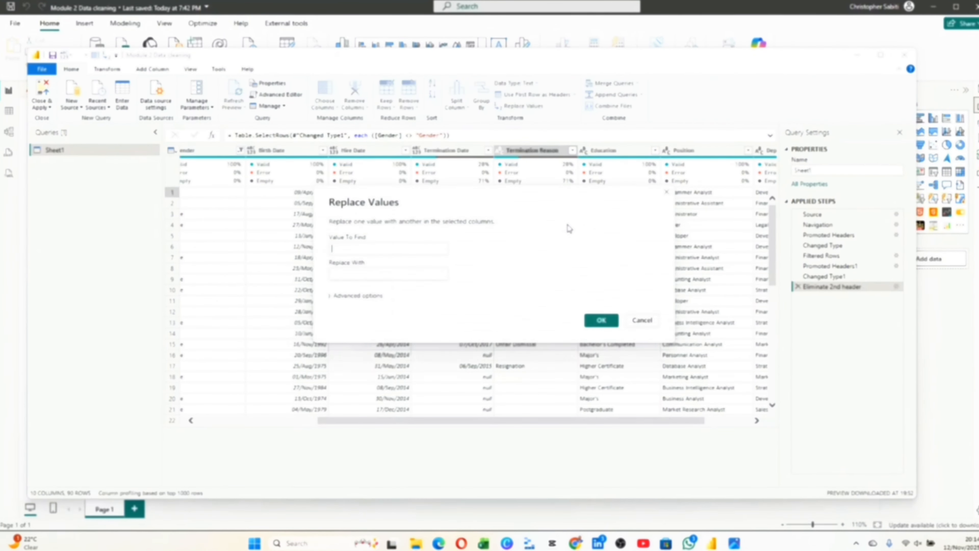
{"action": "left_click_drag", "start_coordinate": [466, 201], "coordinate": [590, 192]}
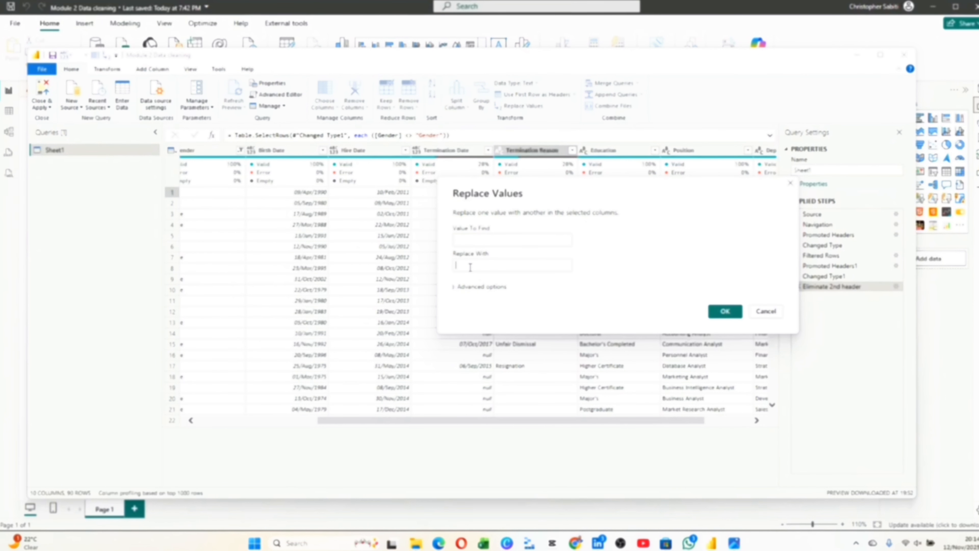
{"action": "type", "text": "No Reason"}
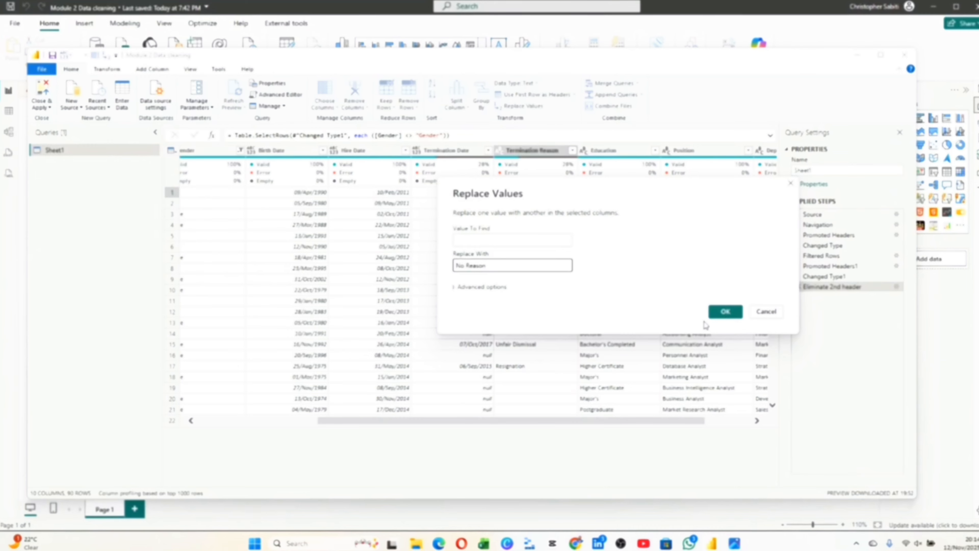
{"action": "left_click", "coordinate": [718, 314]}
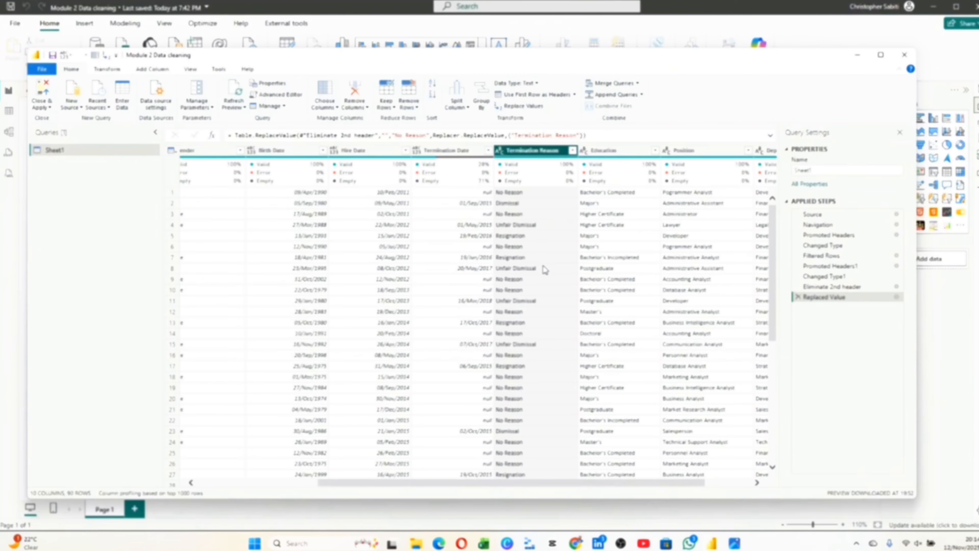
Check the Termination Reason column's value distribution and quality figures, and review the column quality across the rest of the table
{"action": "left_click", "coordinate": [578, 201]}
{"action": "left_click", "coordinate": [539, 154]}
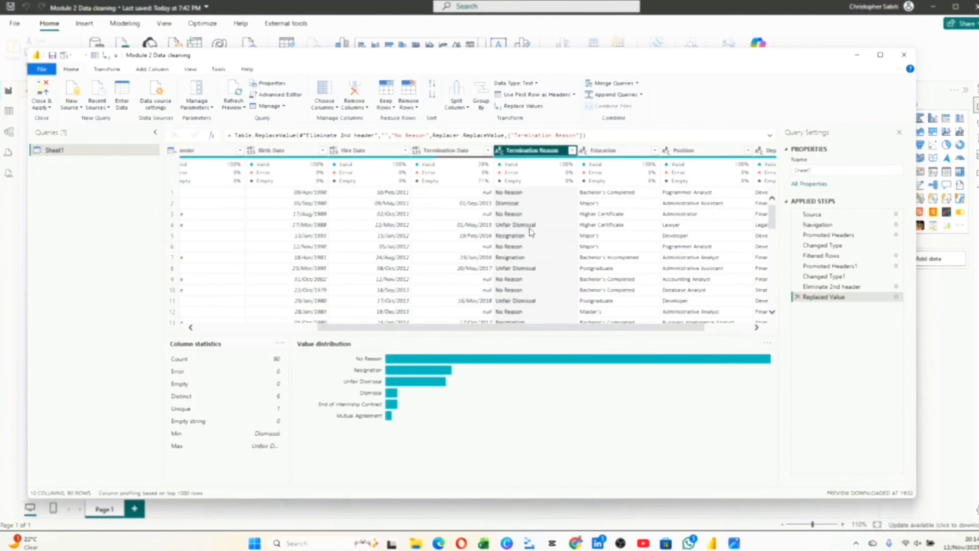
{"action": "mouse_move", "coordinate": [410, 363]}
{"action": "left_click", "coordinate": [611, 225]}
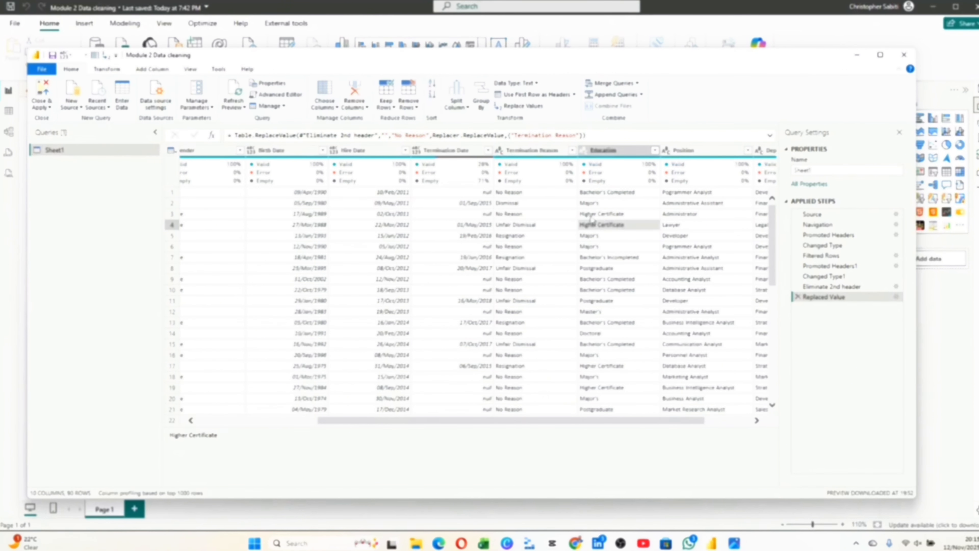
{"action": "mouse_move", "coordinate": [555, 176]}
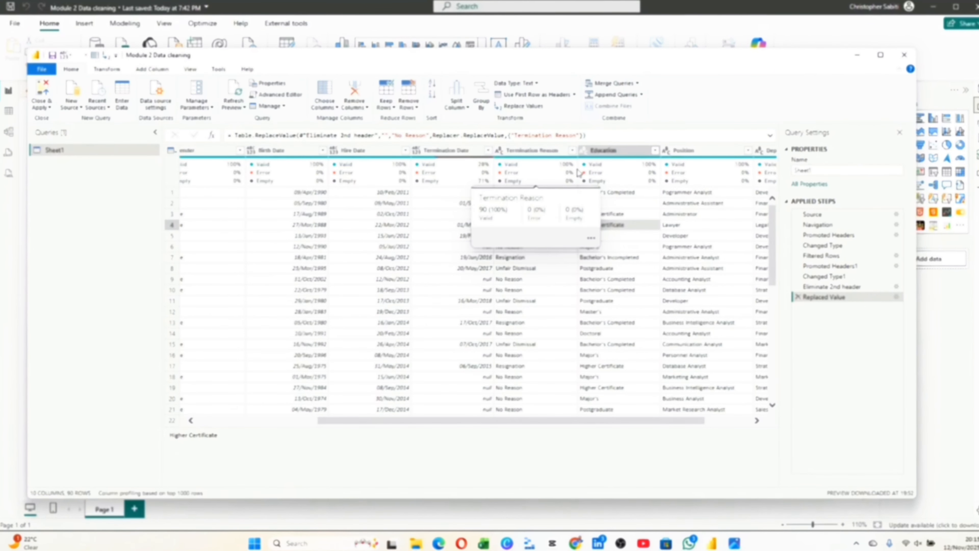
{"action": "left_click_drag", "start_coordinate": [610, 422], "coordinate": [678, 410]}
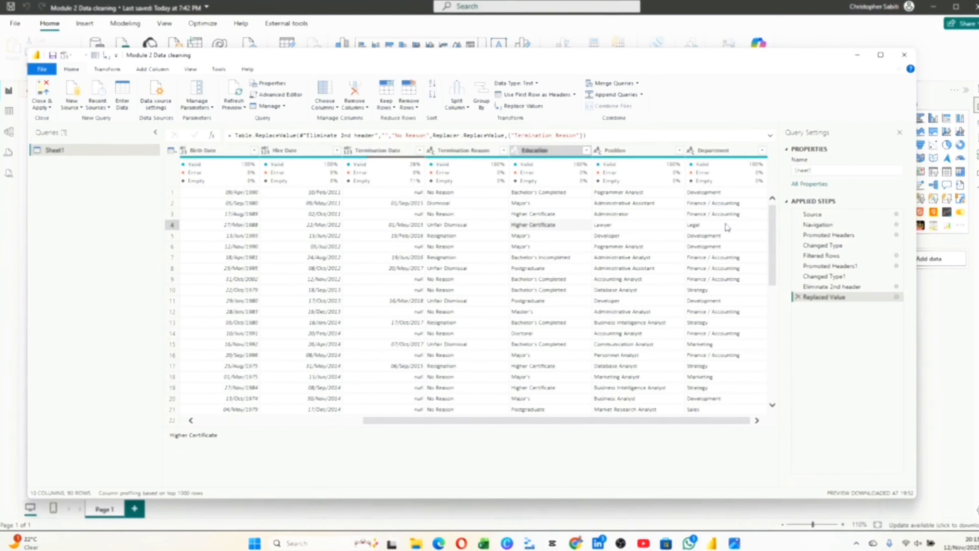
{"action": "left_click_drag", "start_coordinate": [712, 421], "coordinate": [484, 447]}
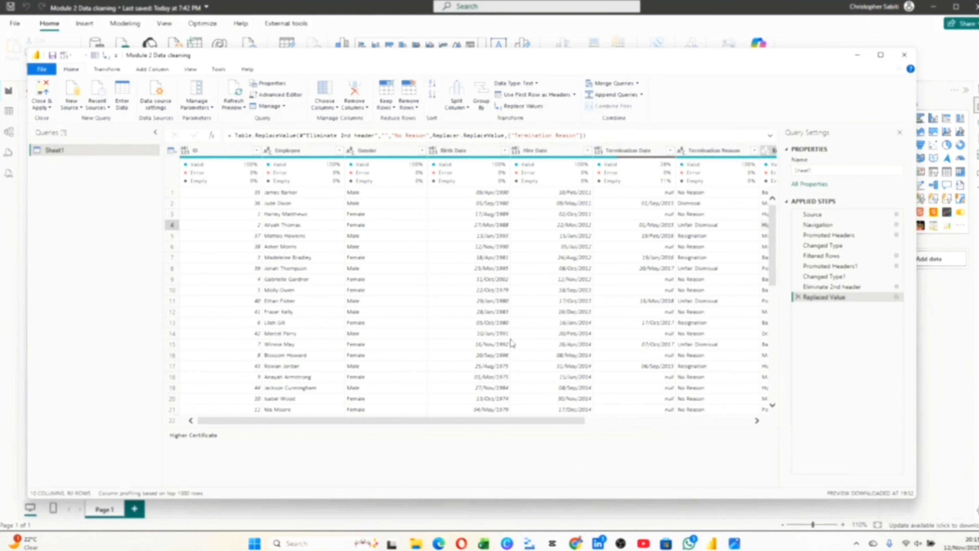
Check the Employee column's statistics for repeated entries and remove duplicate rows from the whole table
{"action": "left_click", "coordinate": [176, 153]}
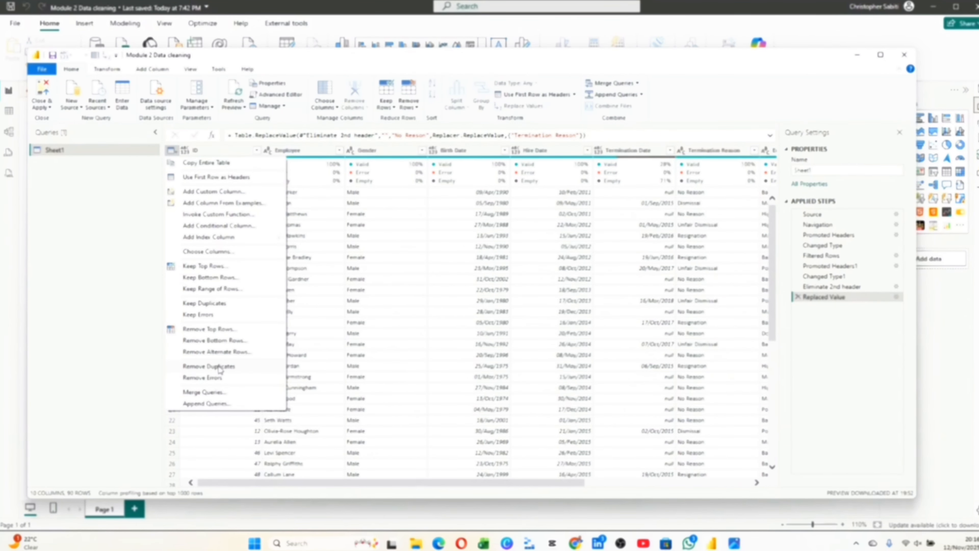
{"action": "left_click", "coordinate": [334, 181]}
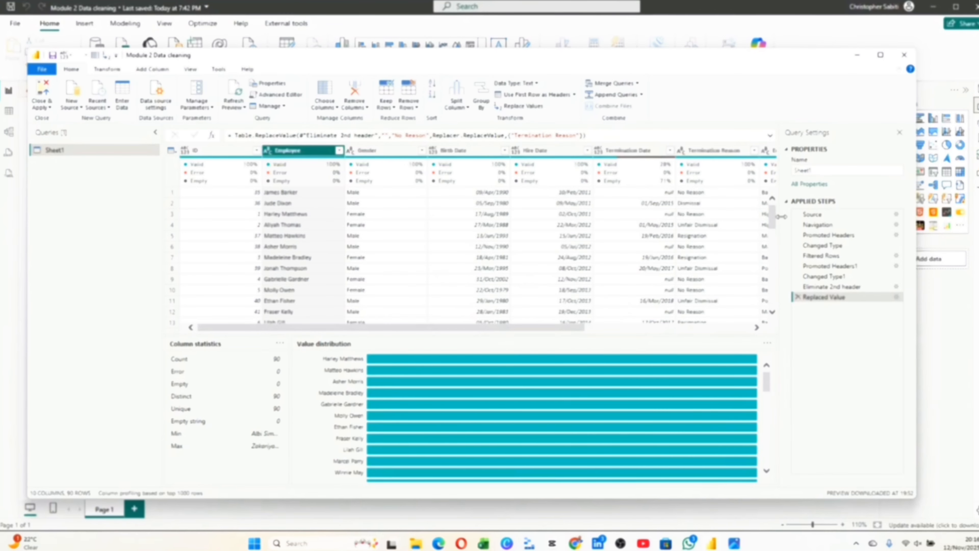
{"action": "left_click", "coordinate": [172, 151]}
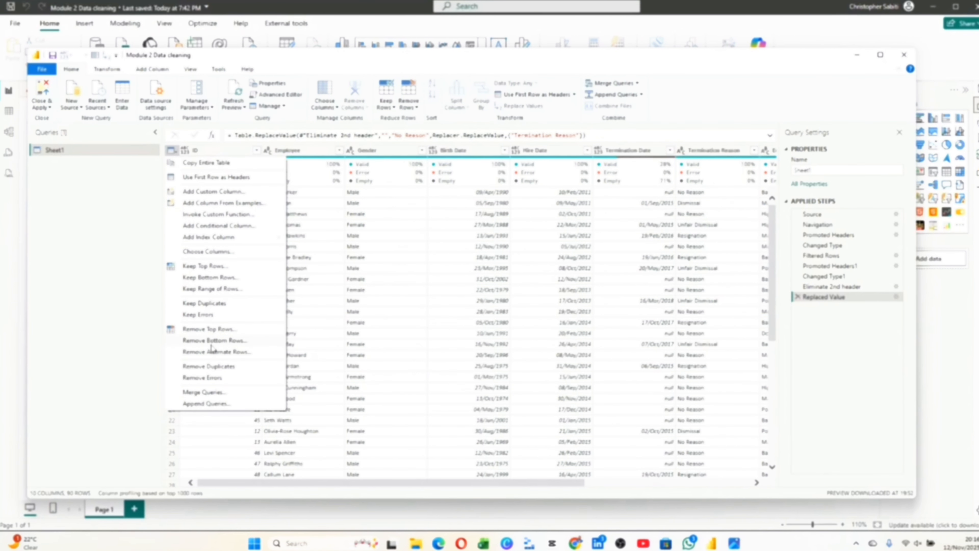
{"action": "left_click", "coordinate": [209, 366]}
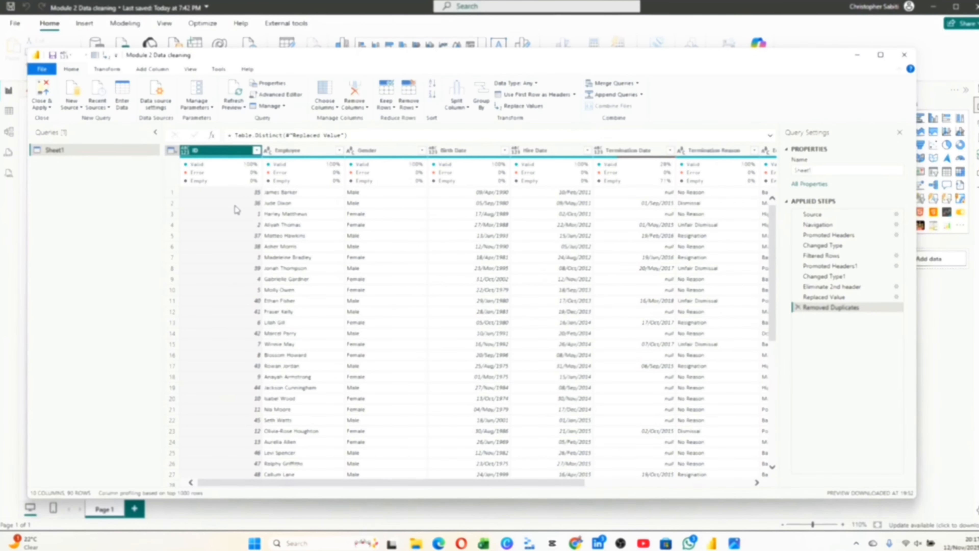
Change the ID column's data type to Text
{"action": "left_click", "coordinate": [186, 151]}
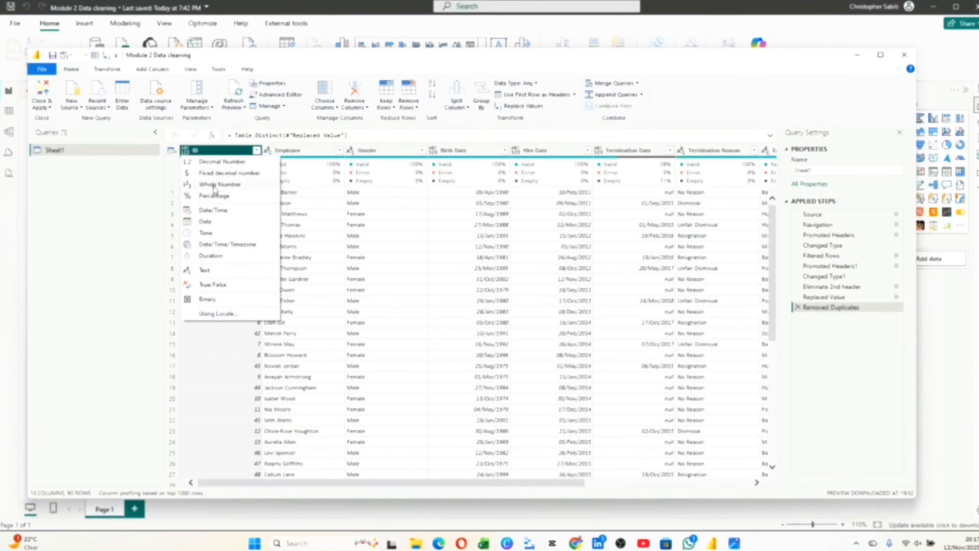
{"action": "left_click", "coordinate": [289, 279]}
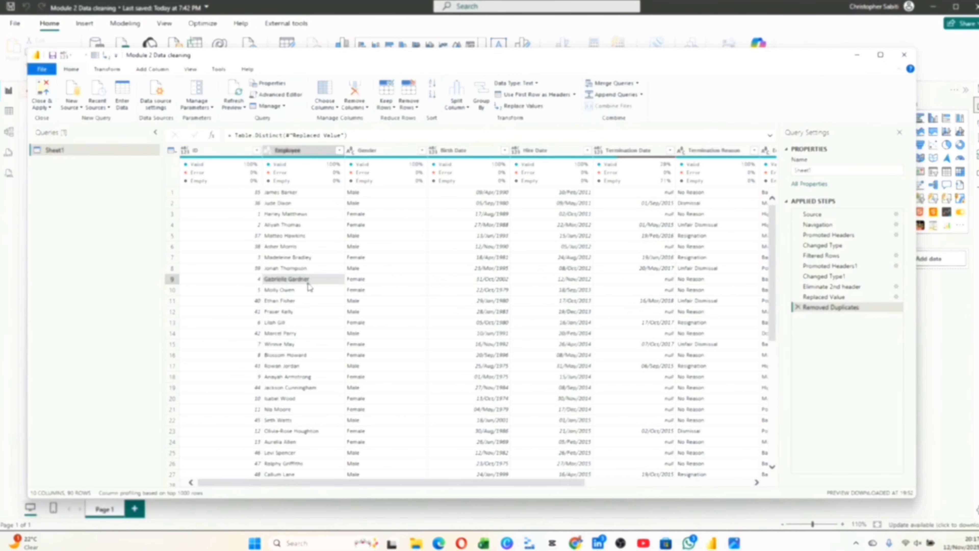
{"action": "left_click", "coordinate": [229, 151]}
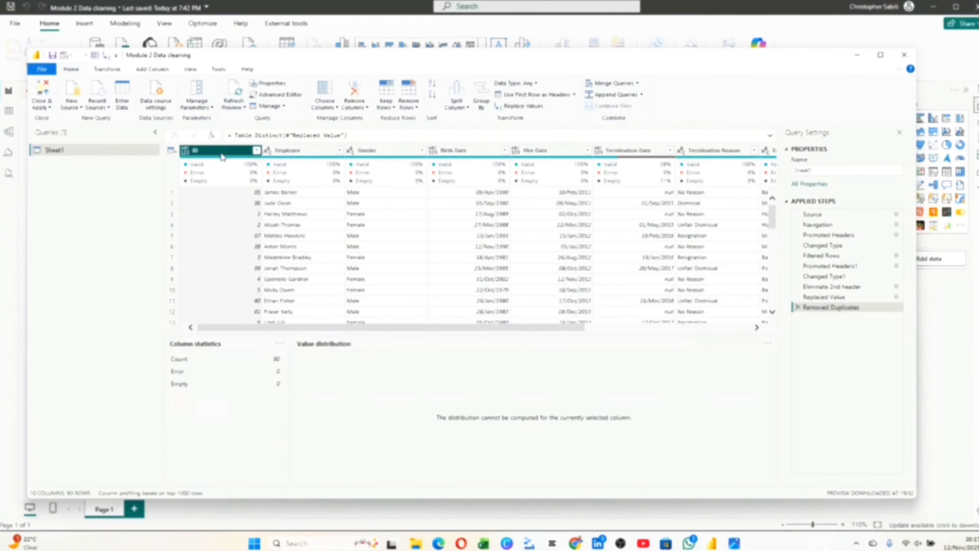
{"action": "left_click", "coordinate": [107, 69]}
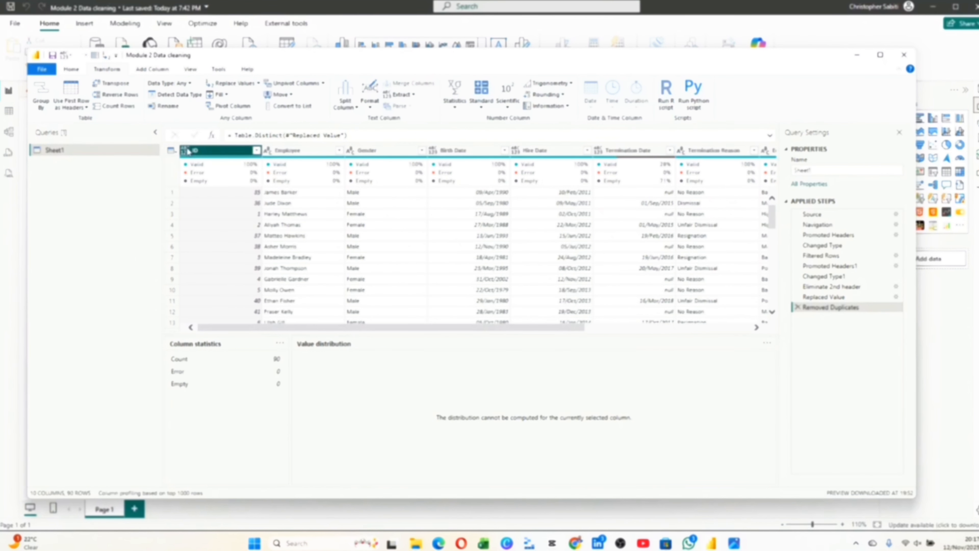
{"action": "left_click", "coordinate": [190, 84]}
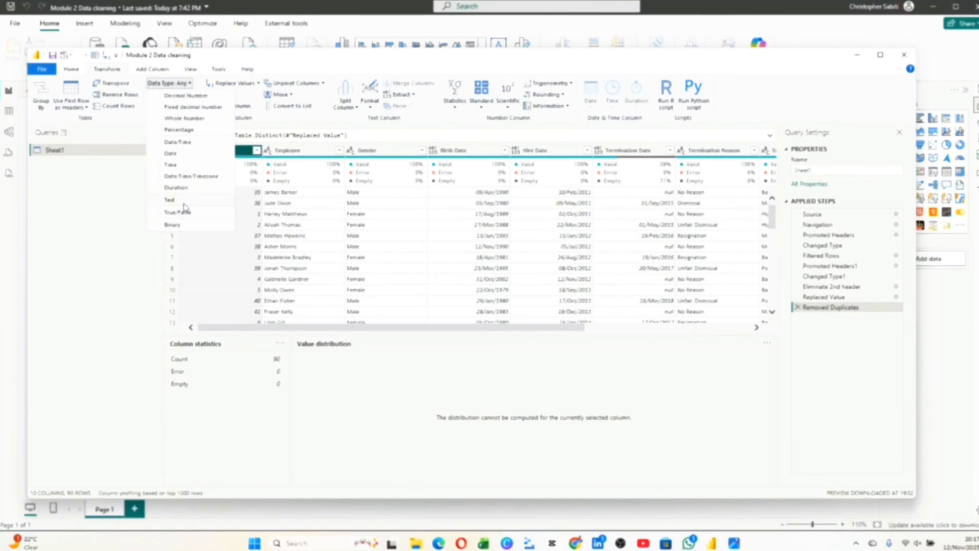
{"action": "left_click", "coordinate": [301, 225]}
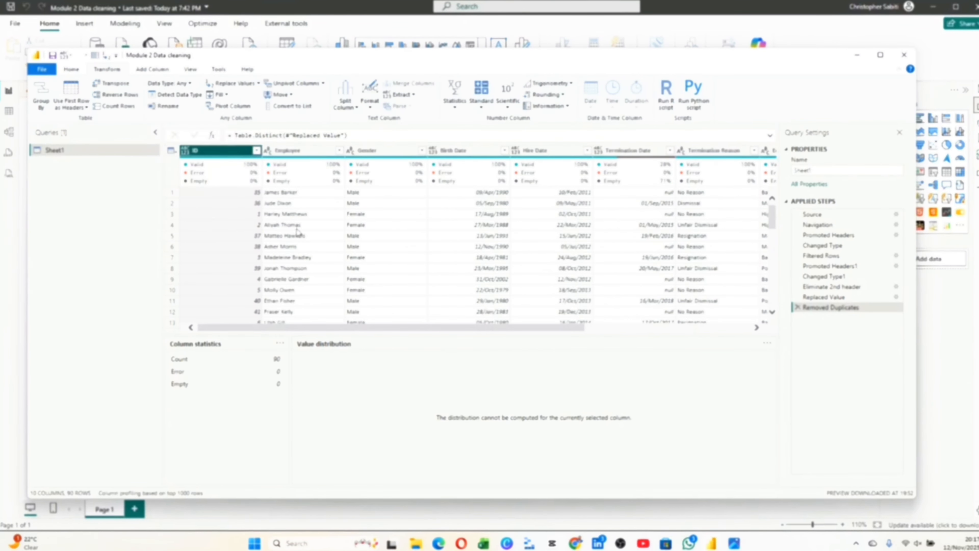
{"action": "left_click", "coordinate": [186, 152]}
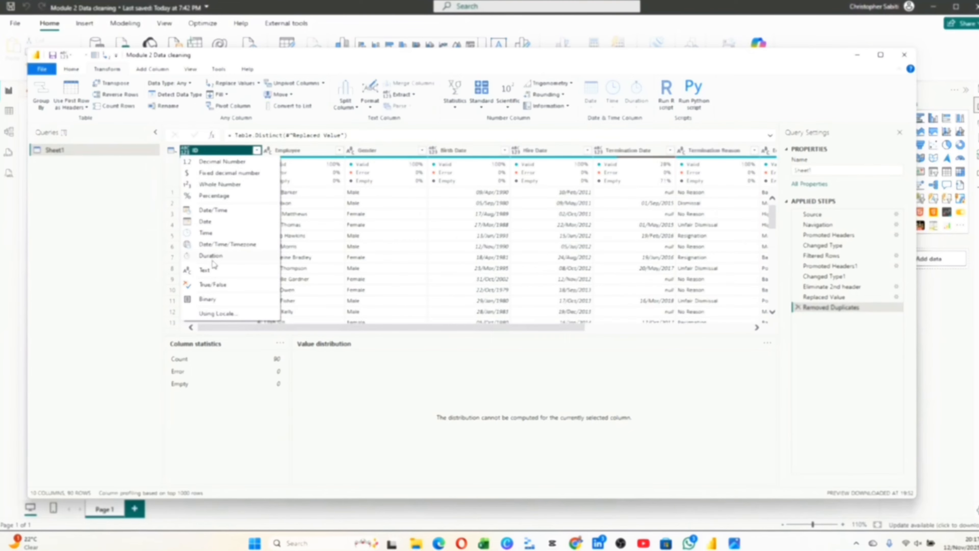
{"action": "left_click", "coordinate": [205, 270]}
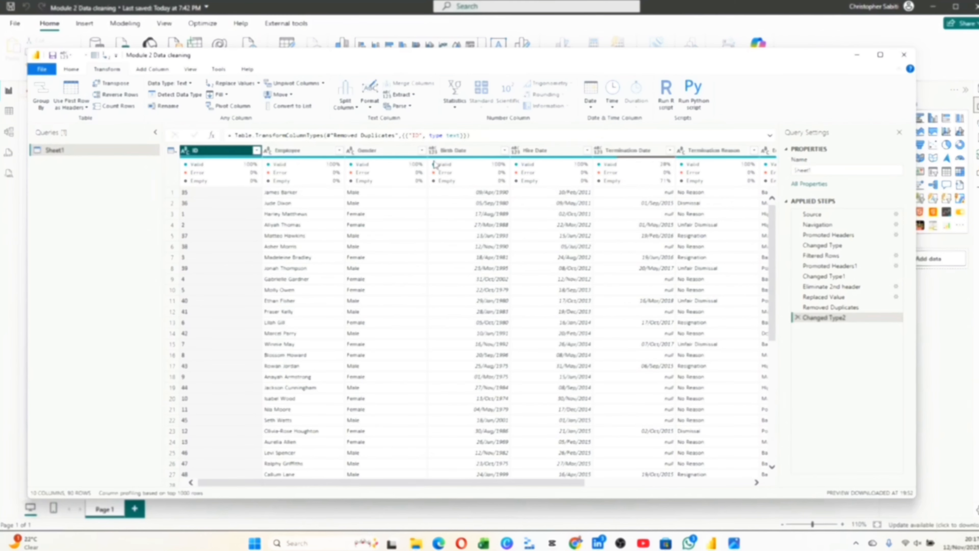
Set the data type of the Birth Date and Hire Date columns to Date, and open the data type choices for Termination Date
{"action": "left_click", "coordinate": [433, 150]}
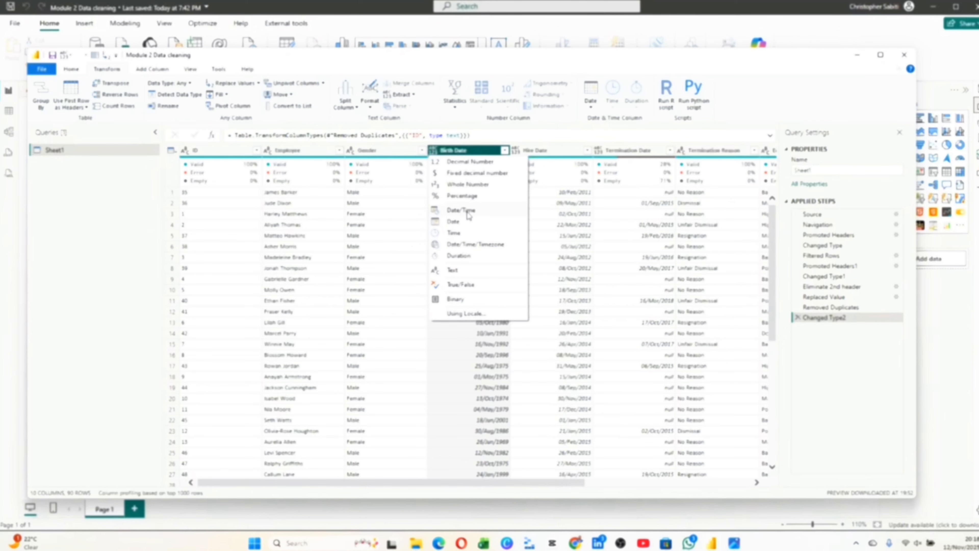
{"action": "left_click", "coordinate": [454, 222]}
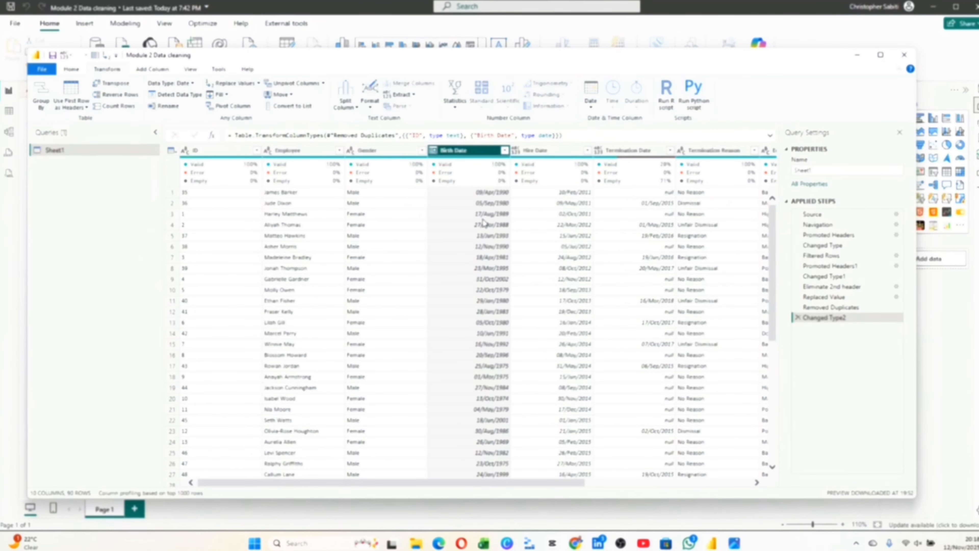
{"action": "left_click", "coordinate": [517, 153]}
{"action": "left_click", "coordinate": [541, 228]}
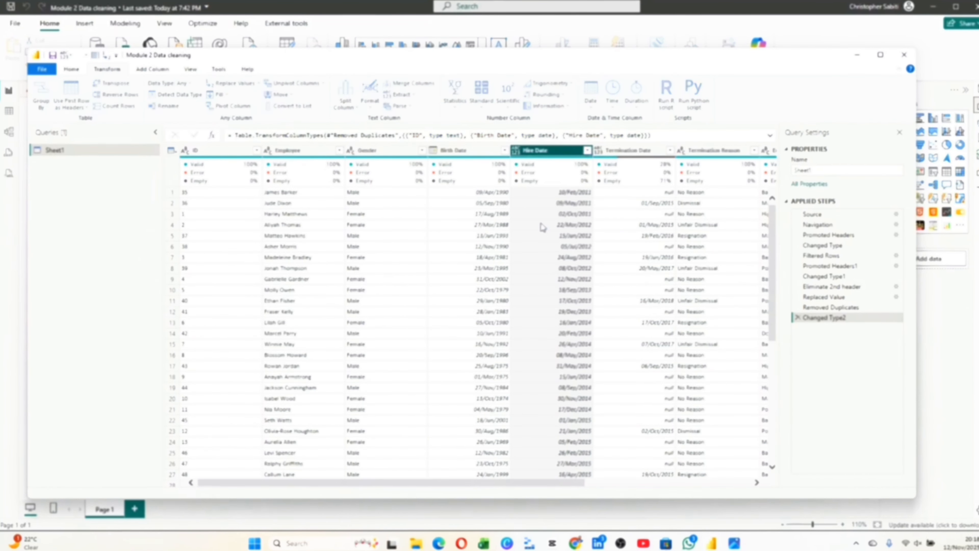
{"action": "left_click", "coordinate": [597, 152]}
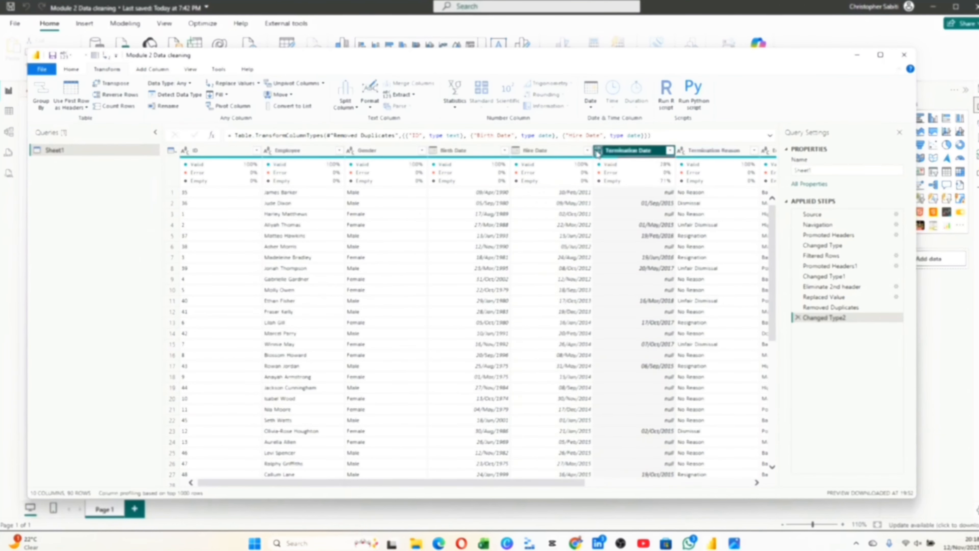
Set the Termination Date column's data type to Date
{"action": "left_click", "coordinate": [609, 226]}
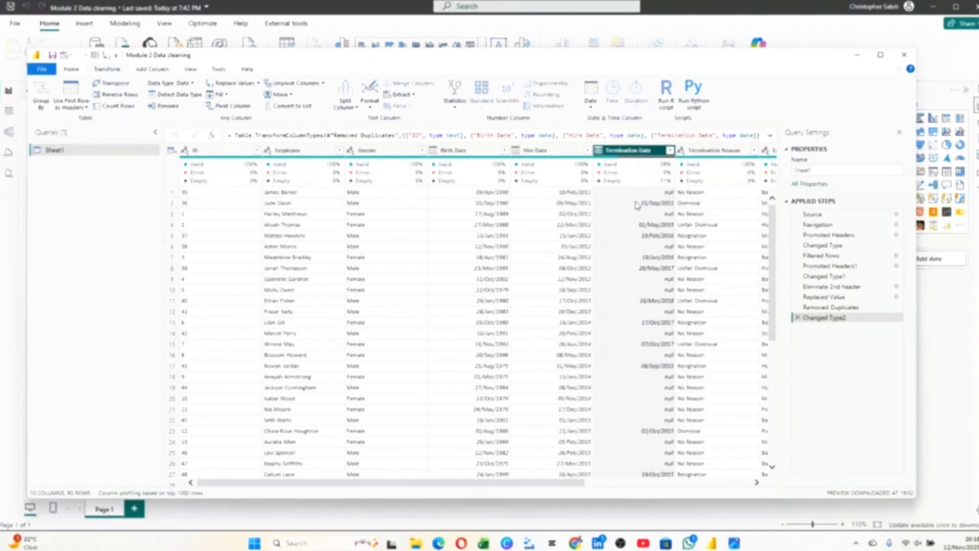
{"action": "left_click_drag", "start_coordinate": [582, 482], "coordinate": [729, 480]}
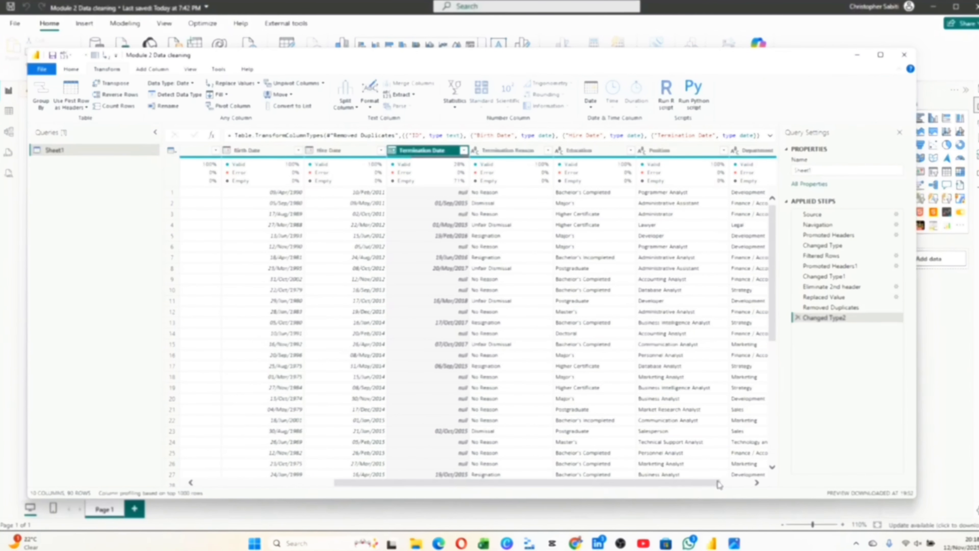
{"action": "left_click_drag", "start_coordinate": [719, 483], "coordinate": [770, 482]}
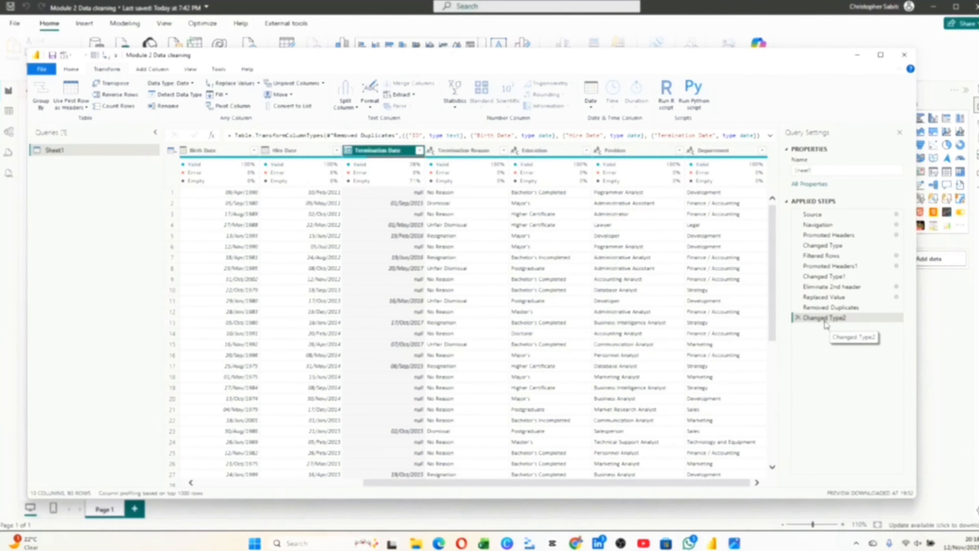
Expand the formula bar and examine the source step reference and each column's type assignment in the Changed Type2 formula
{"action": "left_click", "coordinate": [771, 136]}
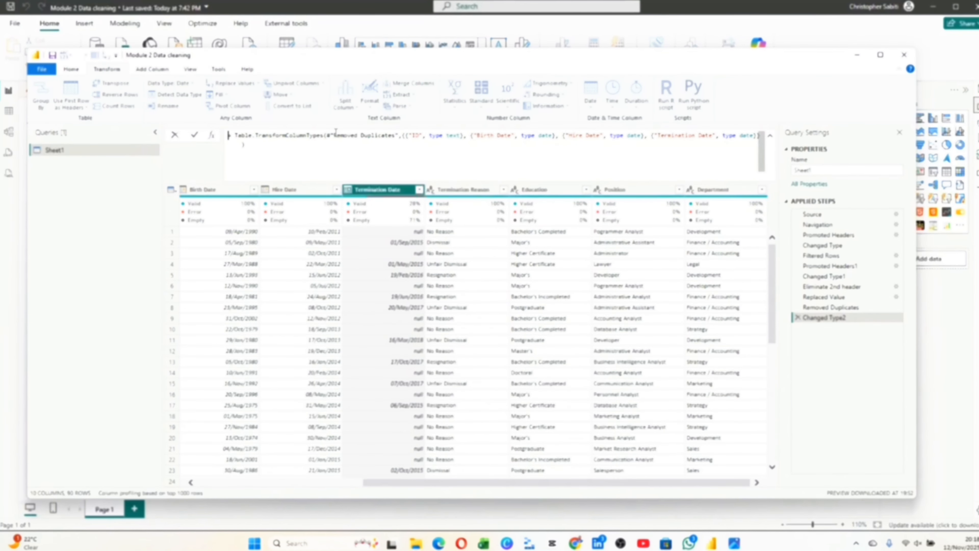
{"action": "left_click_drag", "start_coordinate": [334, 135], "coordinate": [398, 135]}
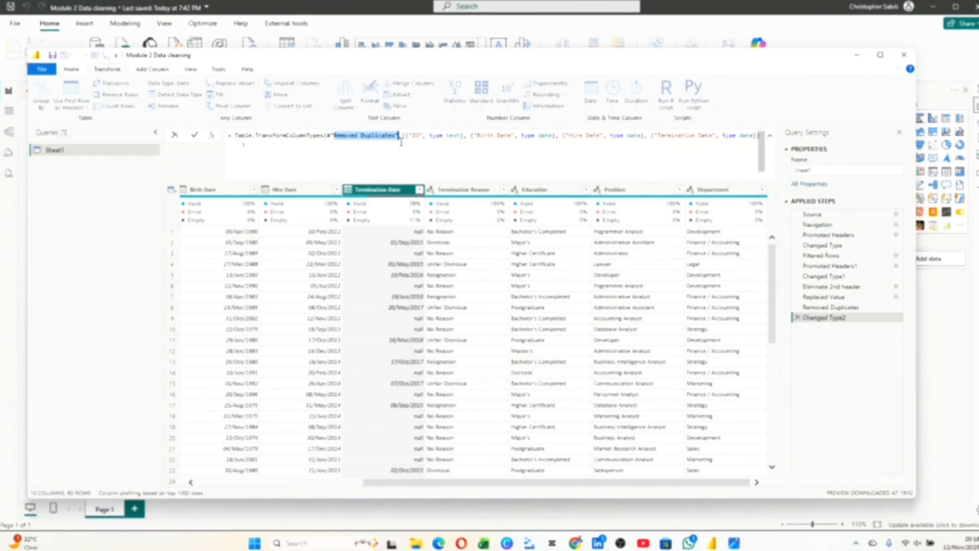
{"action": "left_click", "coordinate": [440, 157]}
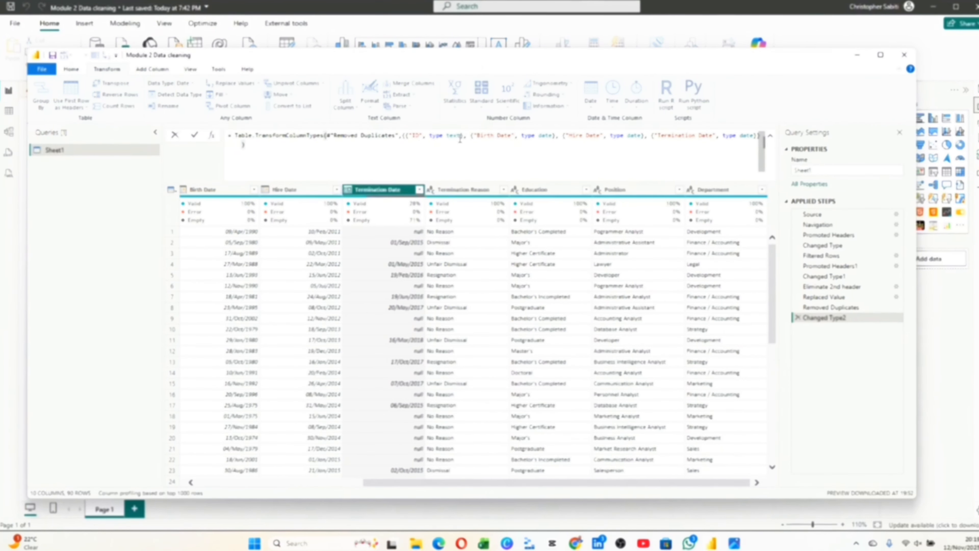
{"action": "left_click_drag", "start_coordinate": [466, 136], "coordinate": [405, 138]}
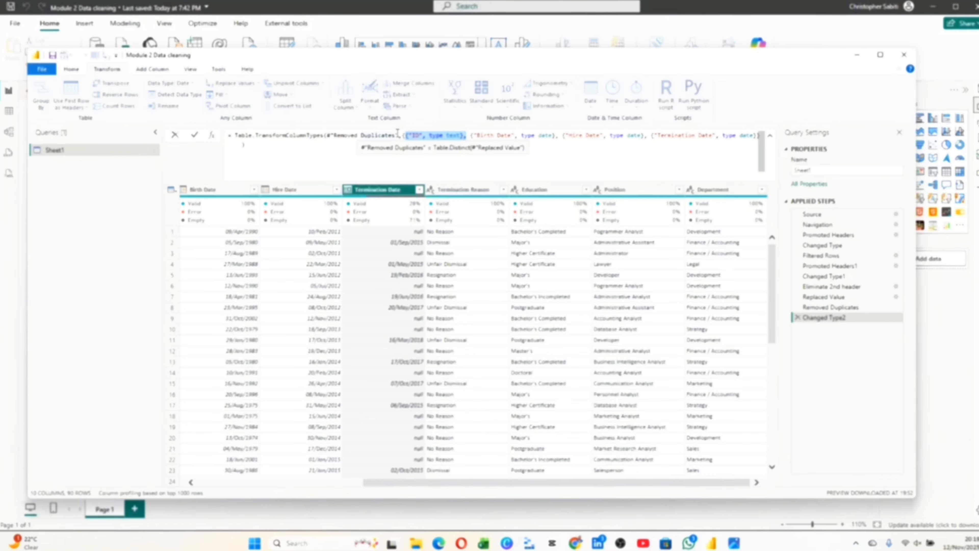
{"action": "left_click", "coordinate": [546, 142]}
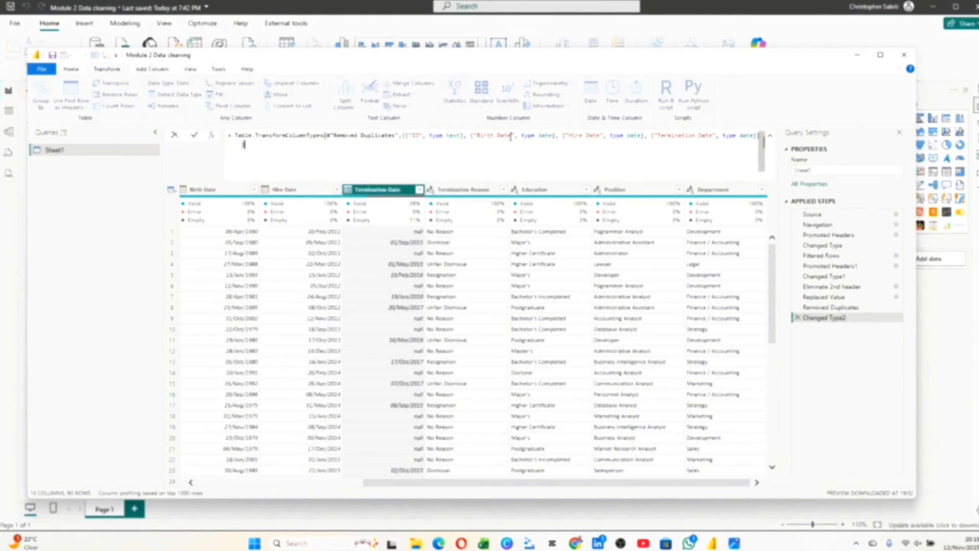
{"action": "left_click_drag", "start_coordinate": [469, 136], "coordinate": [644, 139]}
{"action": "left_click", "coordinate": [549, 135]}
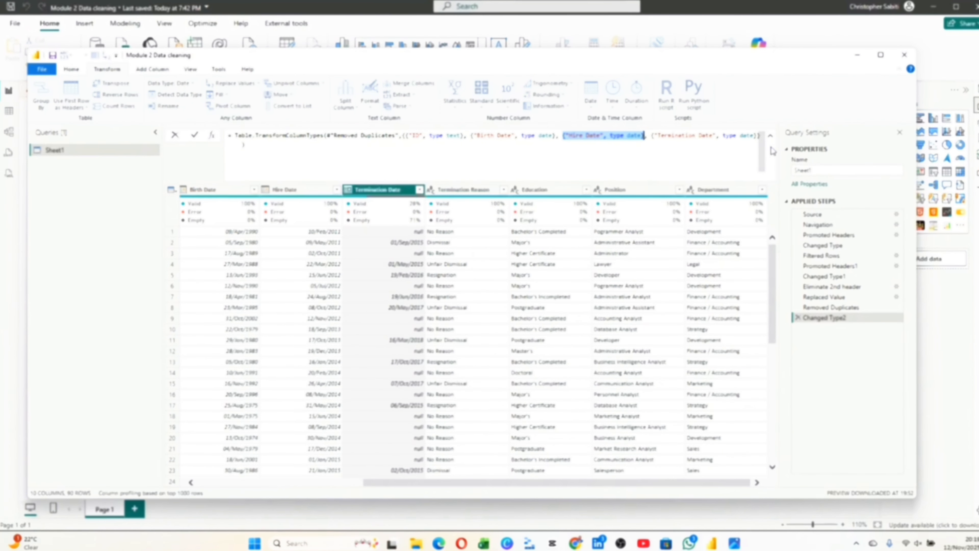
{"action": "left_click_drag", "start_coordinate": [660, 136], "coordinate": [705, 135]}
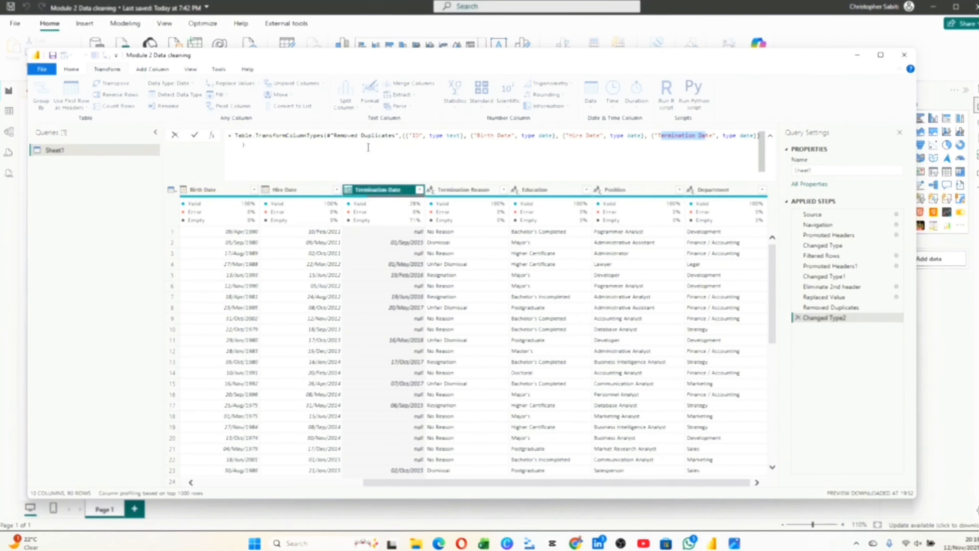
Inspect the formula of the earlier Changed Type step, then return to the Changed Type2 step
{"action": "left_click", "coordinate": [827, 246]}
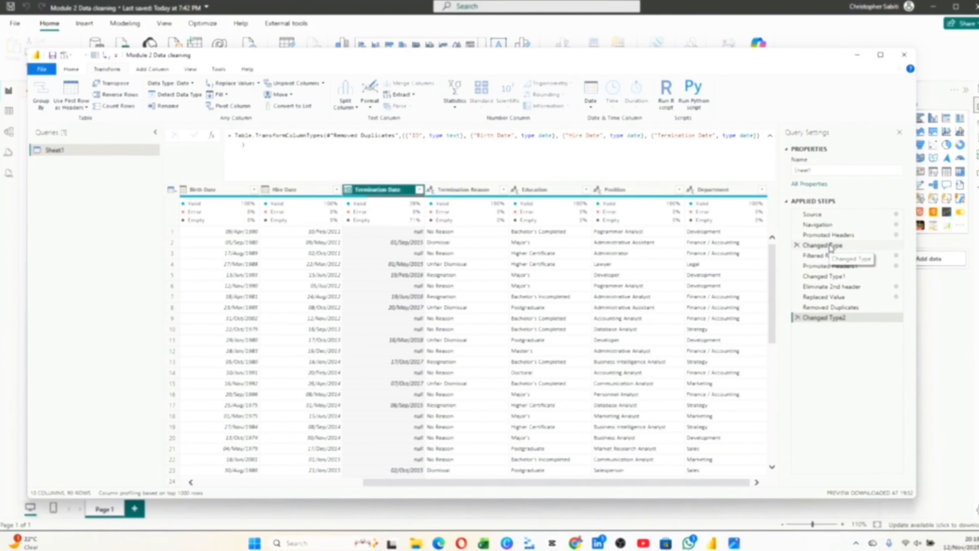
{"action": "left_click", "coordinate": [822, 247]}
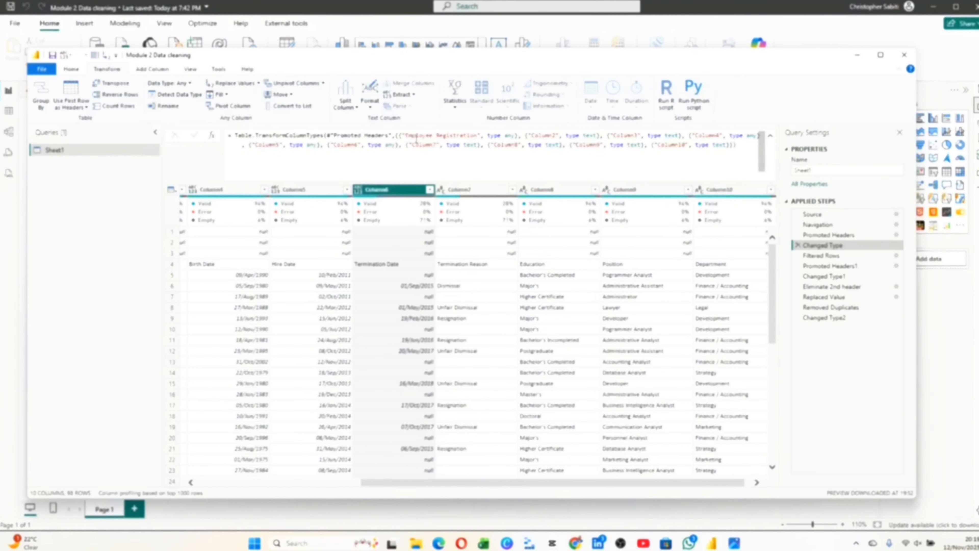
{"action": "left_click_drag", "start_coordinate": [414, 145], "coordinate": [436, 145]}
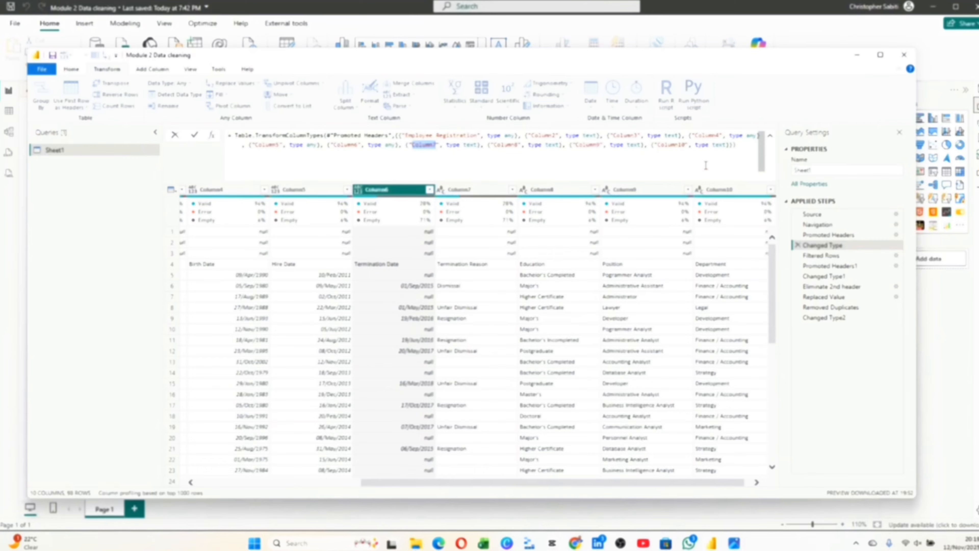
{"action": "left_click", "coordinate": [556, 297]}
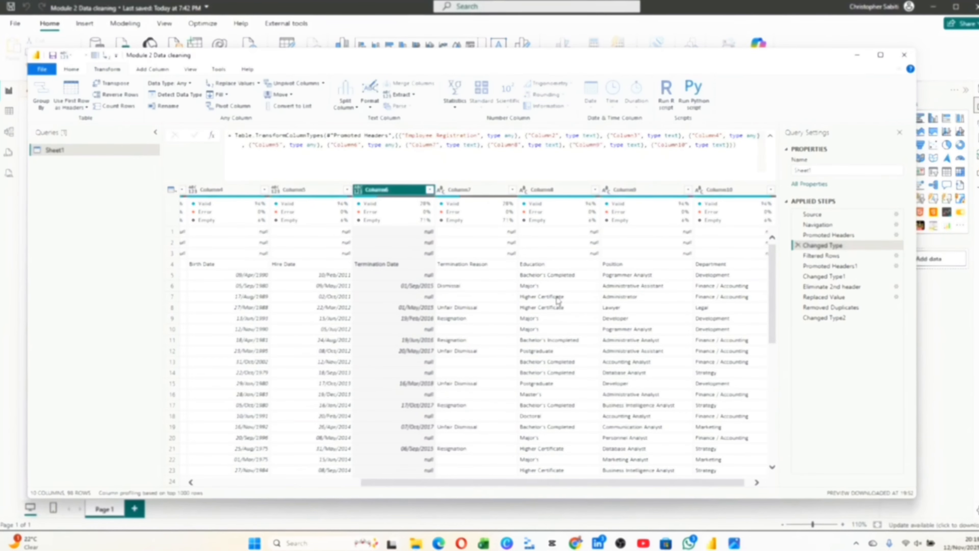
{"action": "left_click", "coordinate": [829, 318]}
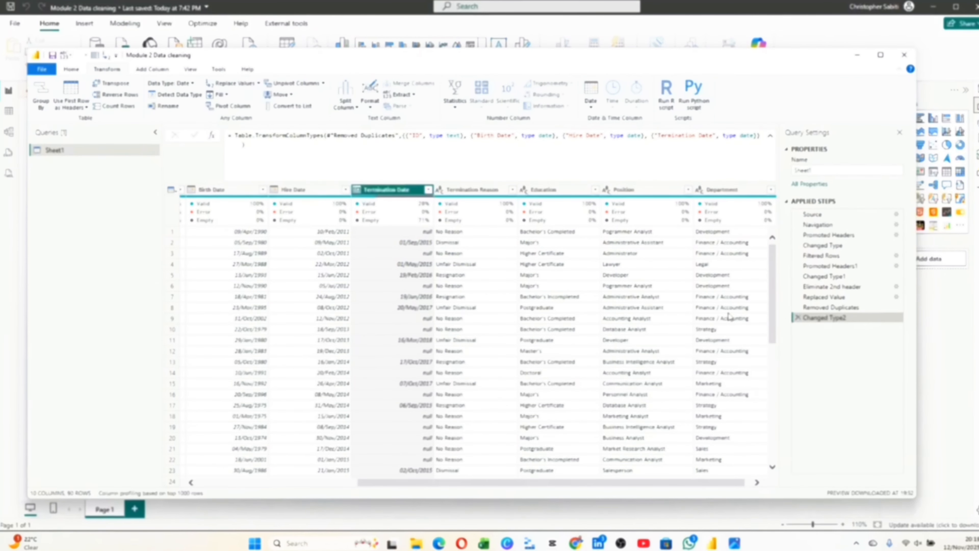
Open the Sheet1 query in the Advanced Editor and examine the source workbook's file path
{"action": "left_click", "coordinate": [191, 69]}
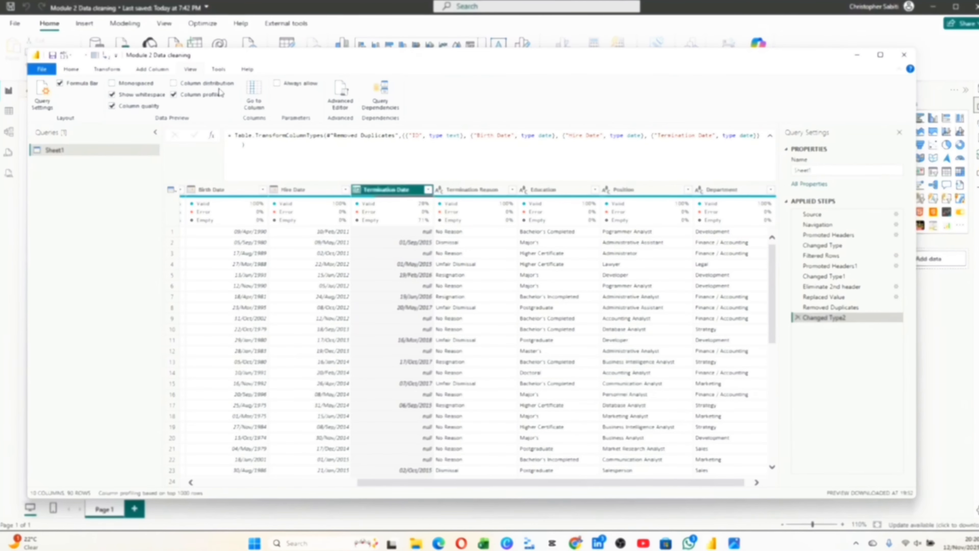
{"action": "left_click", "coordinate": [341, 95]}
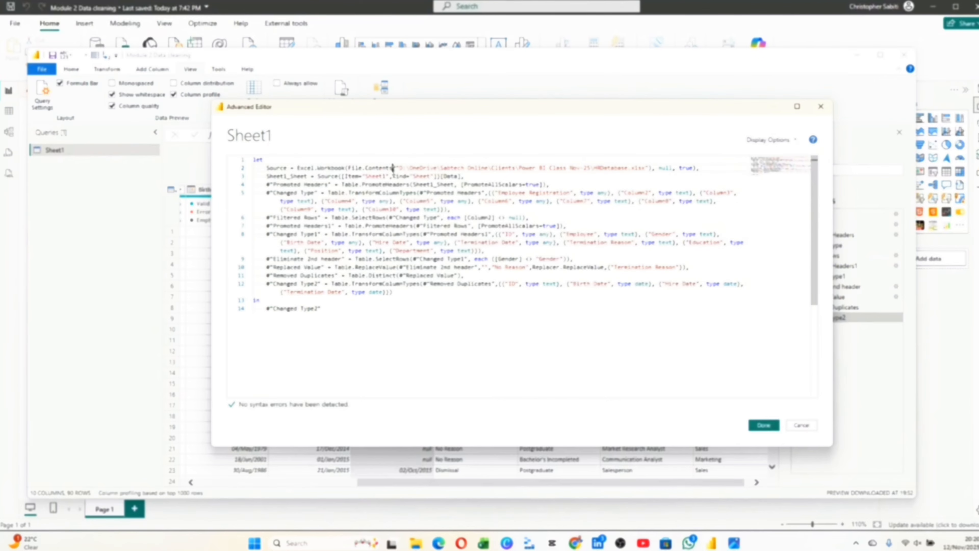
{"action": "left_click", "coordinate": [393, 168]}
{"action": "left_click_drag", "start_coordinate": [399, 168], "coordinate": [649, 170]}
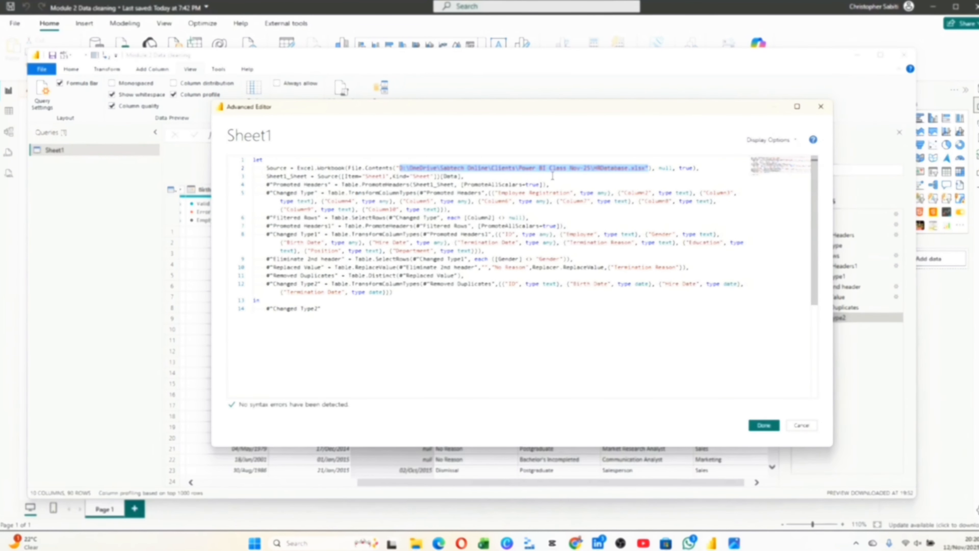
{"action": "left_click", "coordinate": [546, 168]}
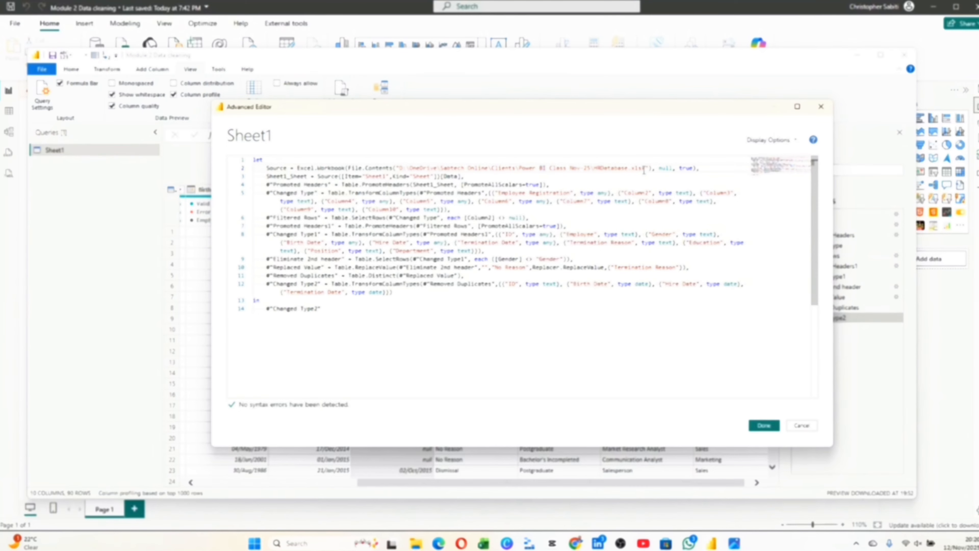
{"action": "left_click_drag", "start_coordinate": [645, 169], "coordinate": [406, 169]}
Review the column references and the full M code of the query, then close the Advanced Editor without changes
{"action": "left_click", "coordinate": [557, 209]}
{"action": "double_click", "coordinate": [498, 201]}
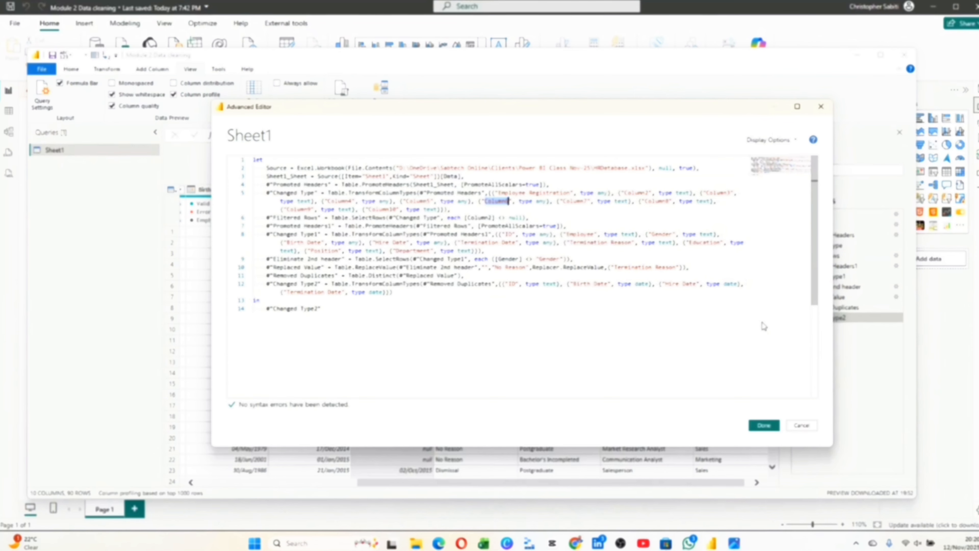
{"action": "left_click_drag", "start_coordinate": [334, 311], "coordinate": [235, 157]}
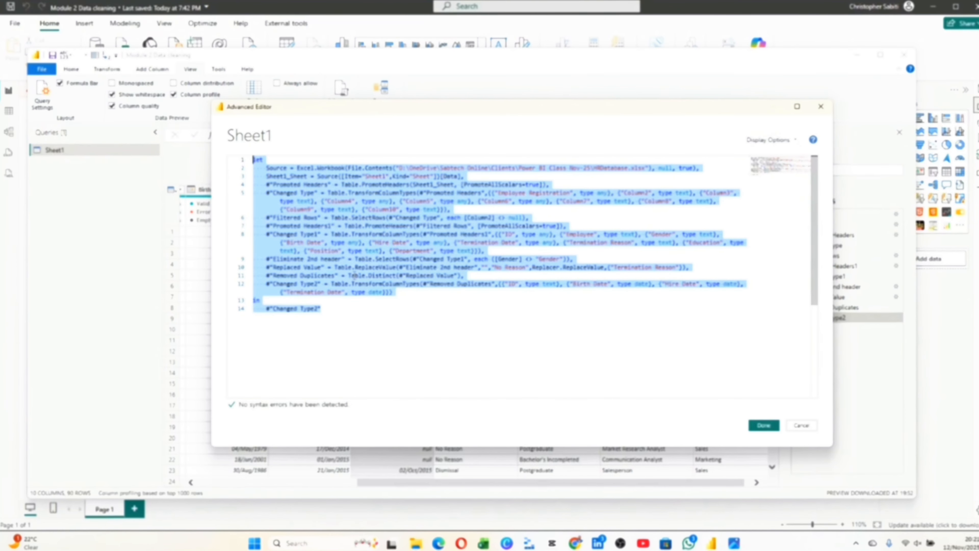
{"action": "mouse_move", "coordinate": [354, 275]}
{"action": "left_click", "coordinate": [821, 106]}
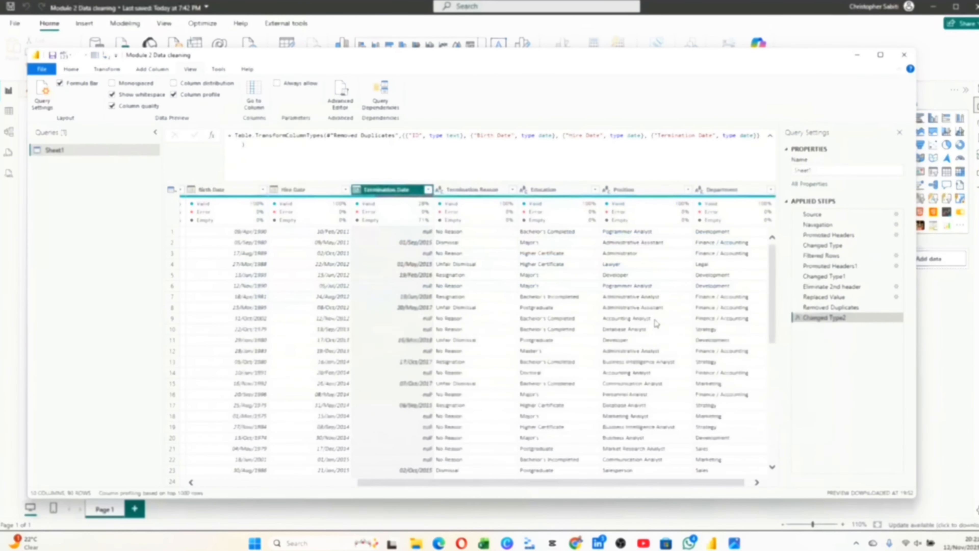
Extend the Power Query window's height and look through the table rows around the Termination Reason column
{"action": "left_click", "coordinate": [467, 331]}
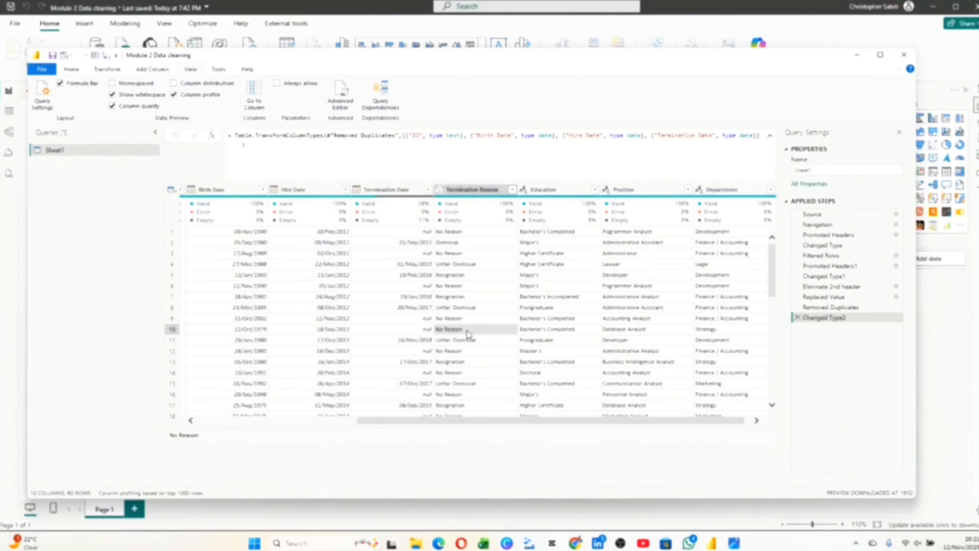
{"action": "scroll", "coordinate": [535, 308], "scroll_direction": "down", "scroll_amount": 10}
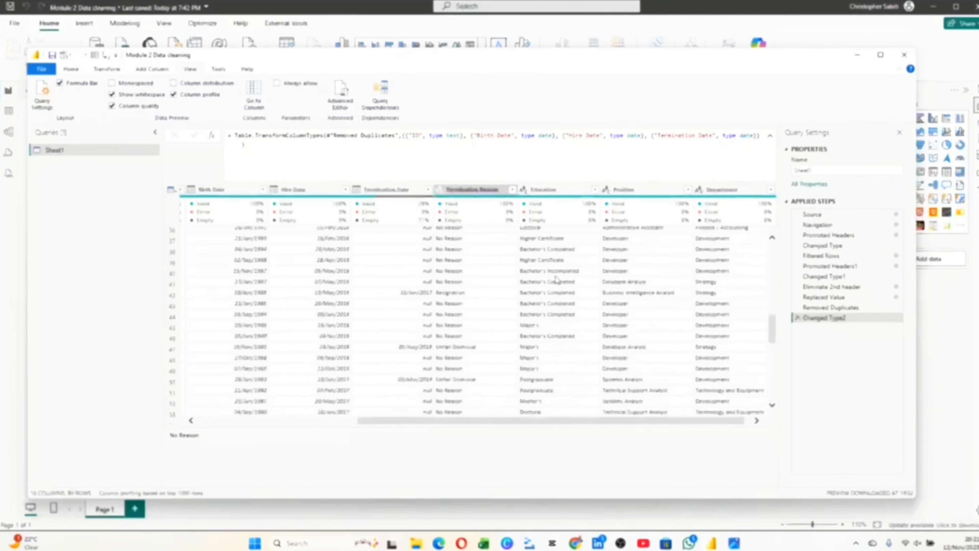
{"action": "scroll", "coordinate": [556, 278], "scroll_direction": "up", "scroll_amount": 2}
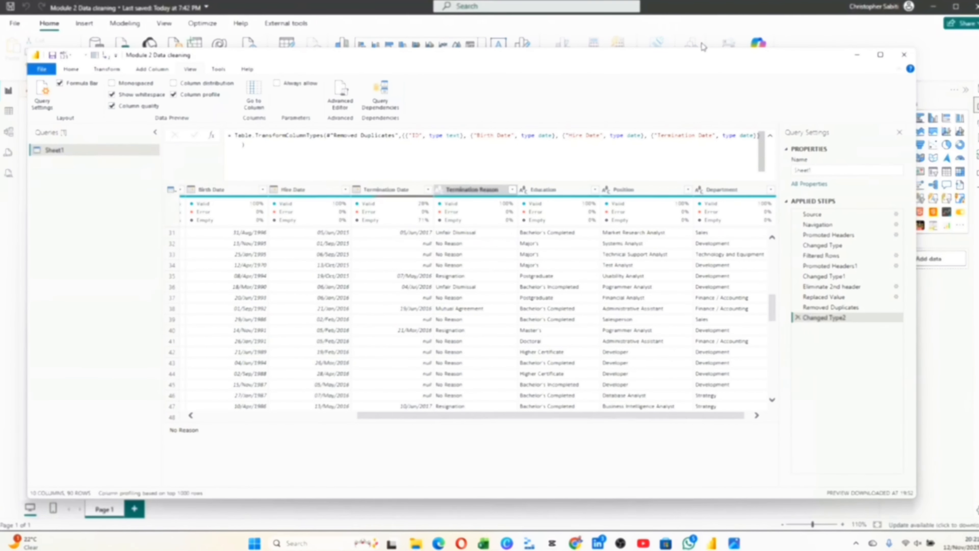
{"action": "left_click_drag", "start_coordinate": [499, 499], "coordinate": [496, 527]}
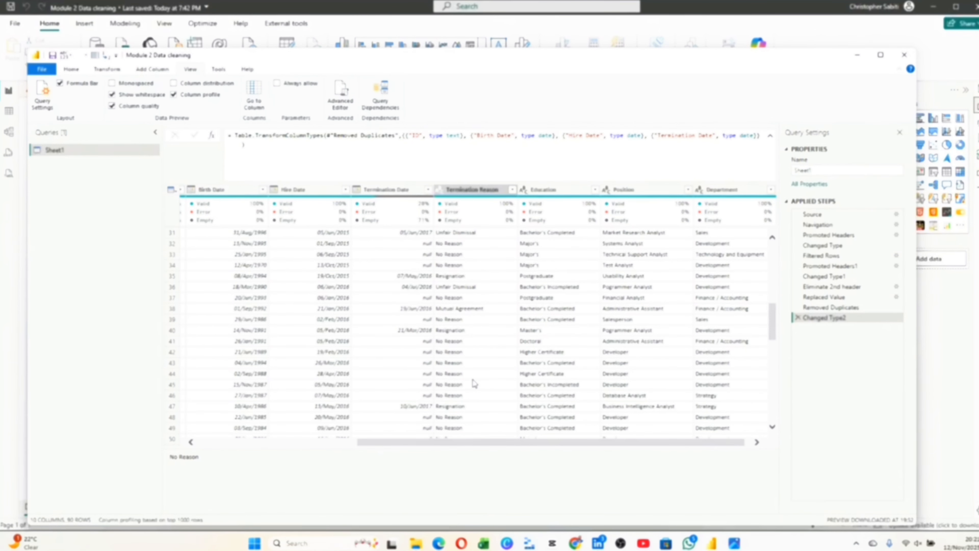
{"action": "scroll", "coordinate": [490, 362], "scroll_direction": "up", "scroll_amount": 10}
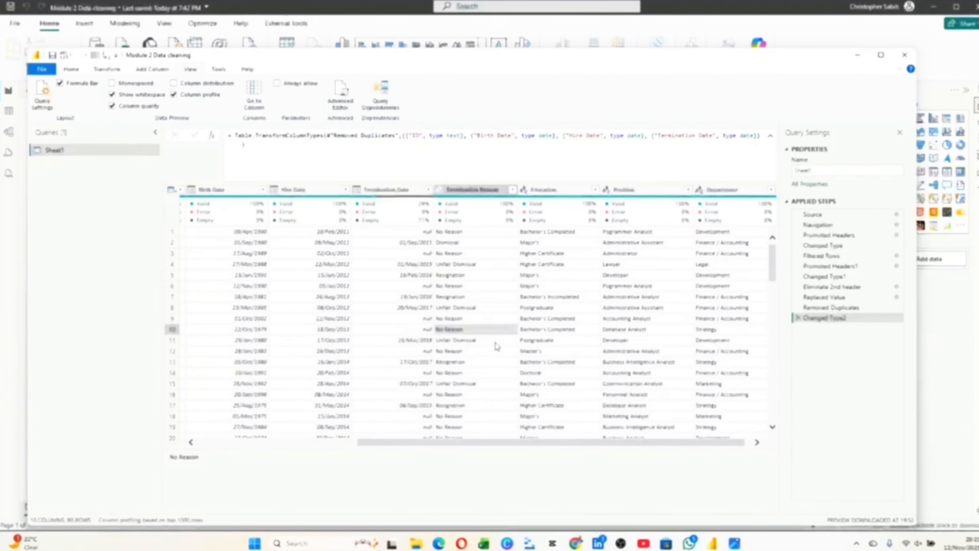
{"action": "left_click_drag", "start_coordinate": [710, 447], "coordinate": [734, 448]}
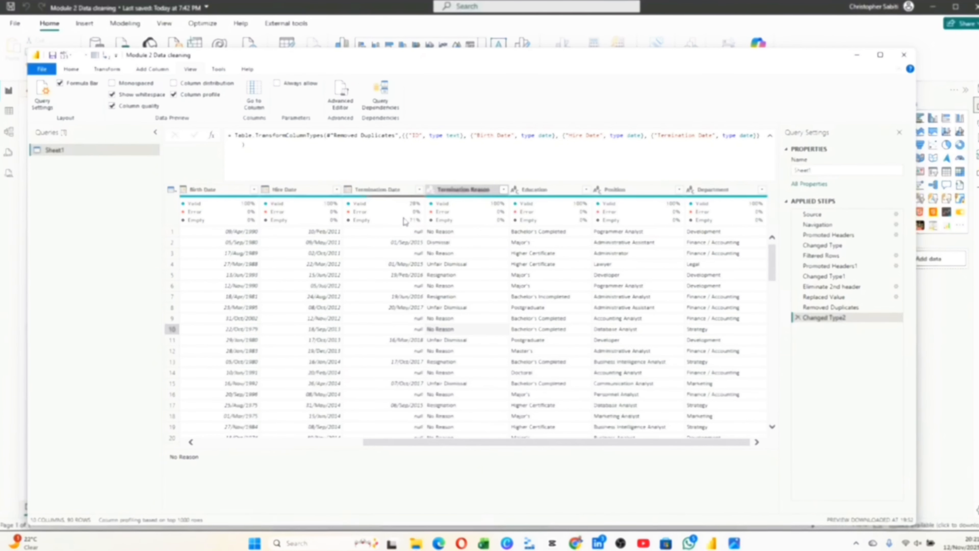
Check the Termination Date column's quality, statistics and value distribution, then return to the Termination Reason data
{"action": "mouse_move", "coordinate": [405, 221]}
{"action": "left_click", "coordinate": [399, 192]}
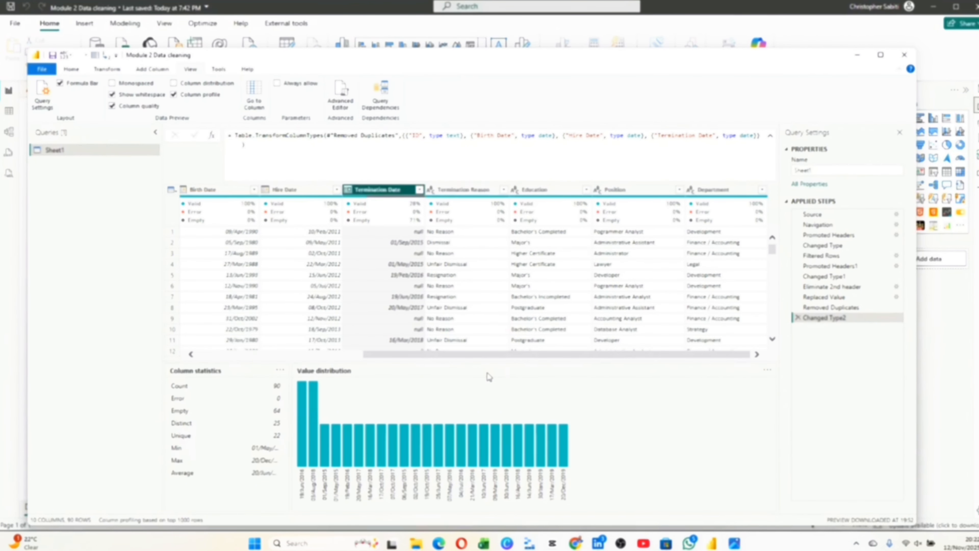
{"action": "left_click", "coordinate": [477, 275]}
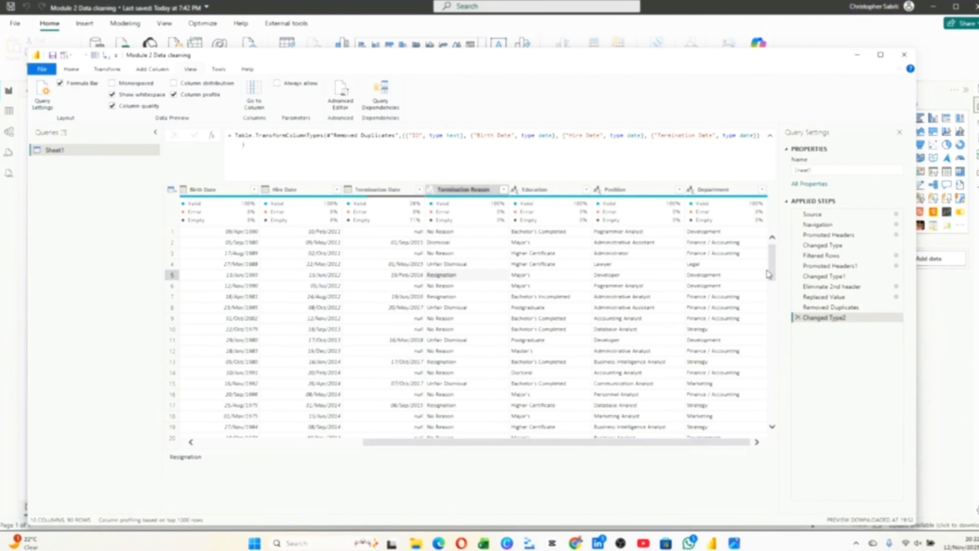
Select the ID column and add an index column starting at 0 to the Sheet1 table
{"action": "left_click", "coordinate": [152, 70]}
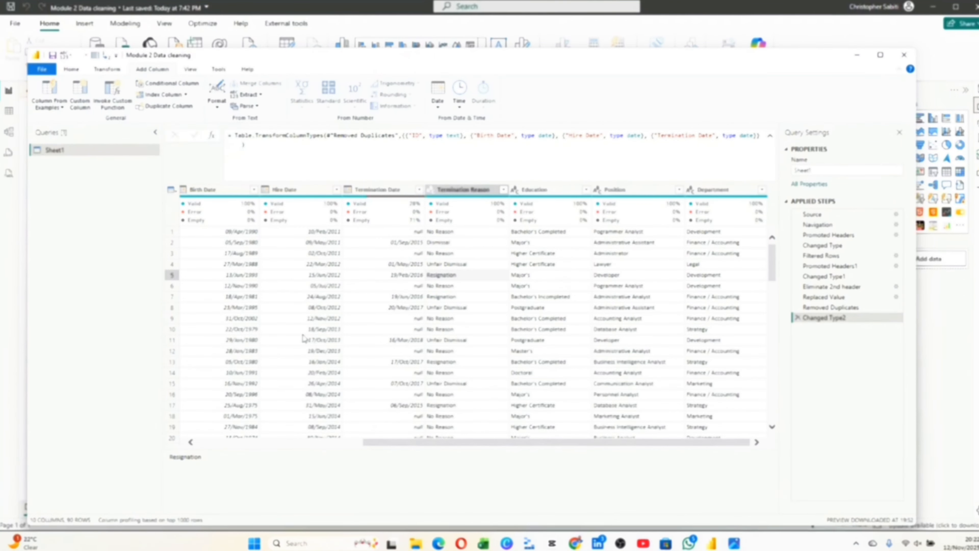
{"action": "left_click_drag", "start_coordinate": [385, 443], "coordinate": [220, 443]}
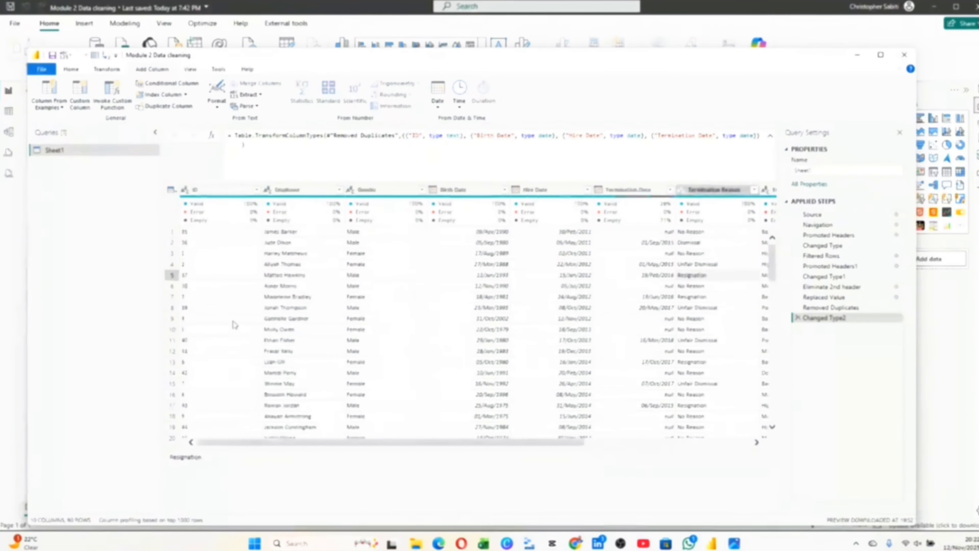
{"action": "left_click", "coordinate": [222, 189]}
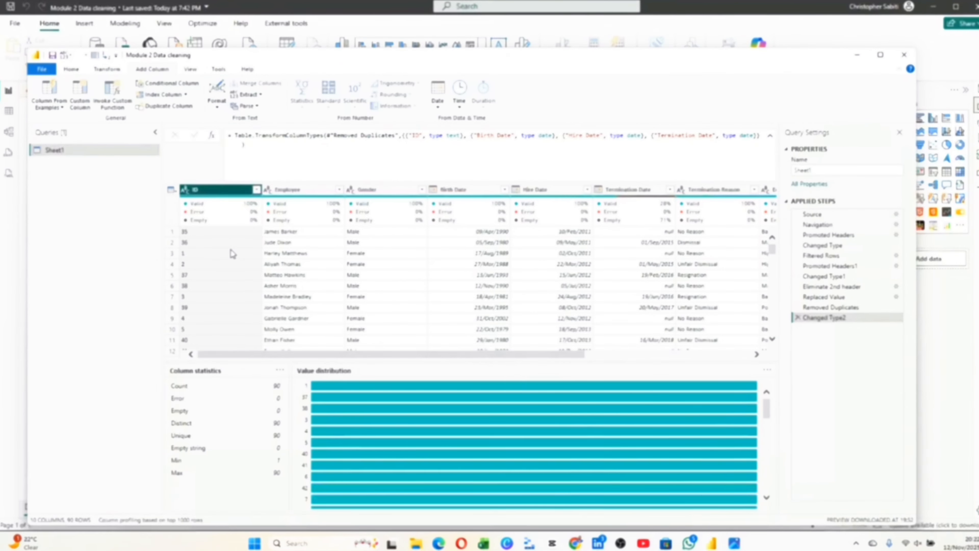
{"action": "left_click", "coordinate": [156, 95]}
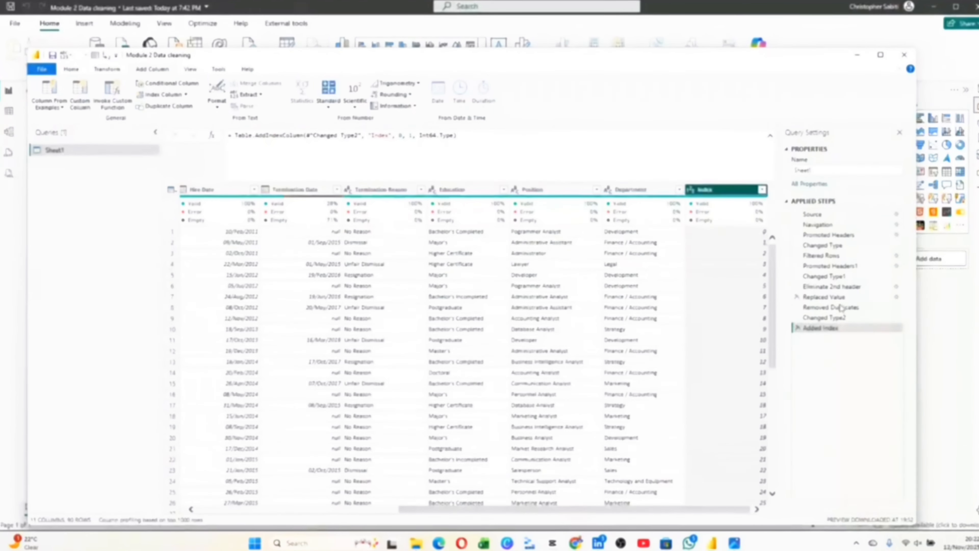
Edit the Added Index step so that the index column starts at 100
{"action": "left_click", "coordinate": [896, 328]}
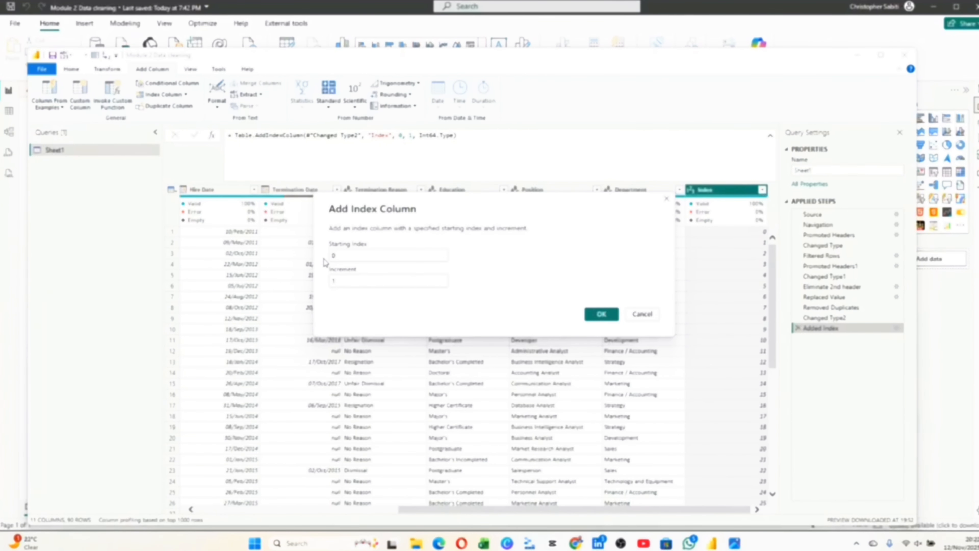
{"action": "left_click", "coordinate": [332, 258]}
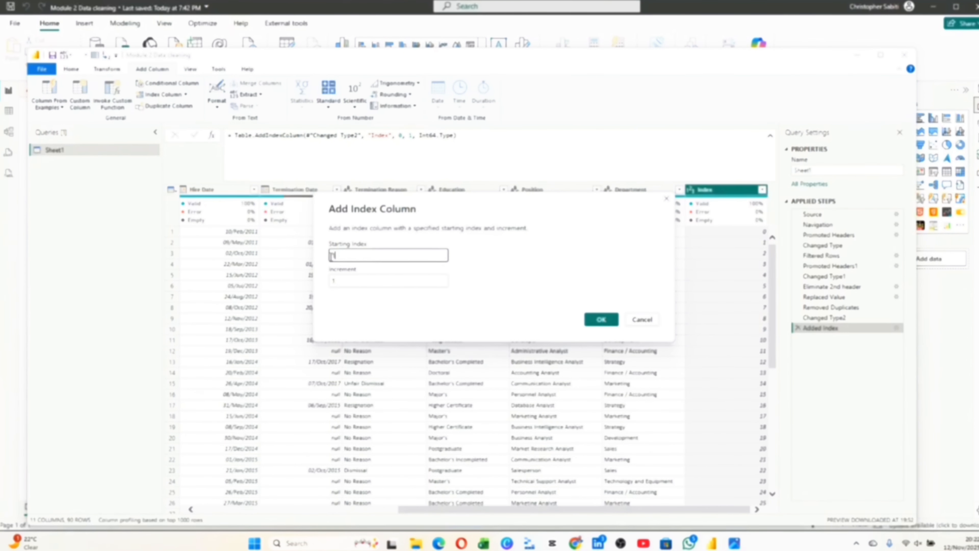
{"action": "type", "text": "100"}
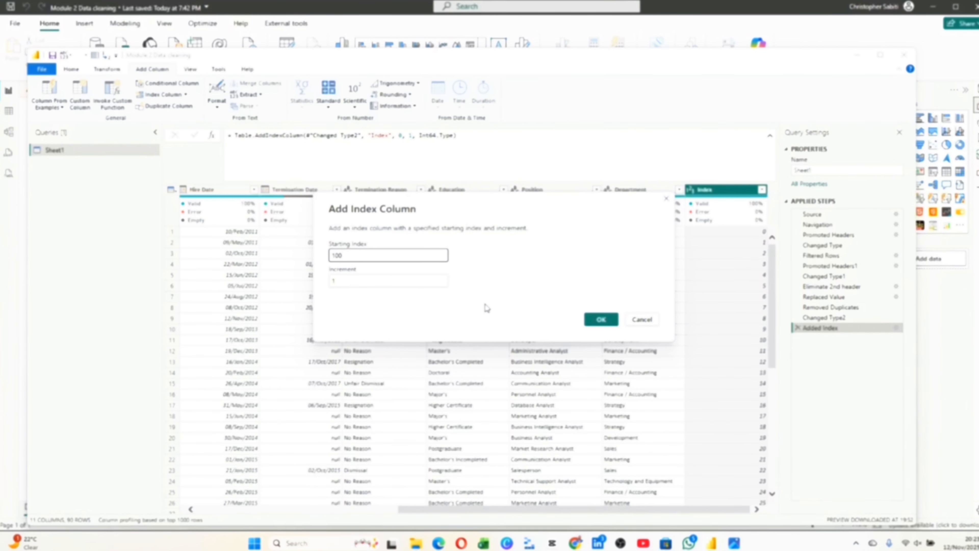
{"action": "left_click", "coordinate": [596, 324]}
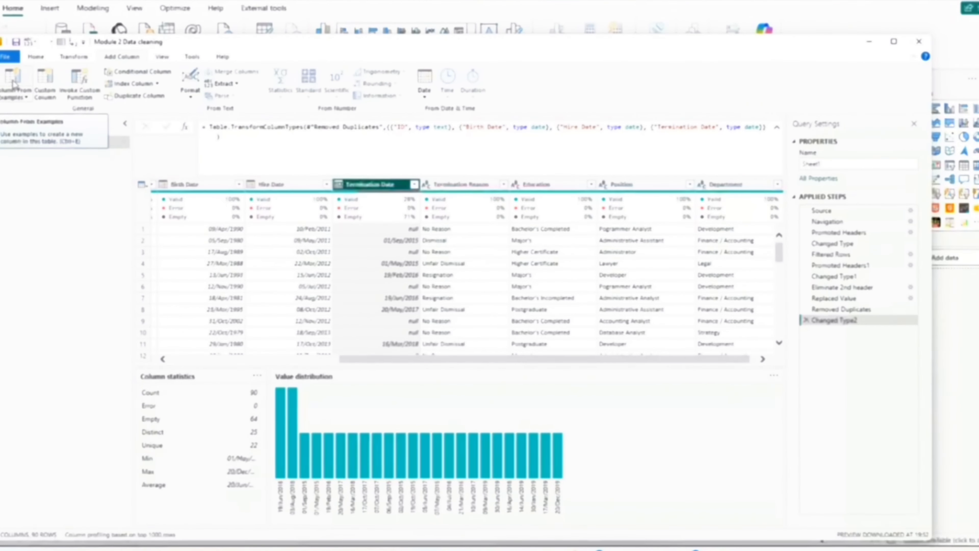
Start a column from examples based on the selected Termination Date column, entering Terminated for row 1 and Ac for row 2
{"action": "left_click", "coordinate": [26, 97]}
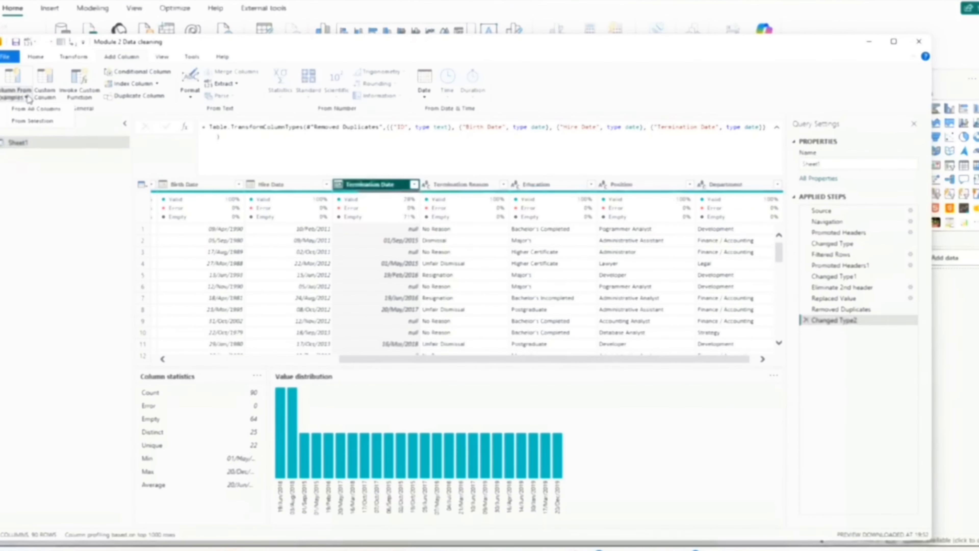
{"action": "left_click", "coordinate": [33, 121]}
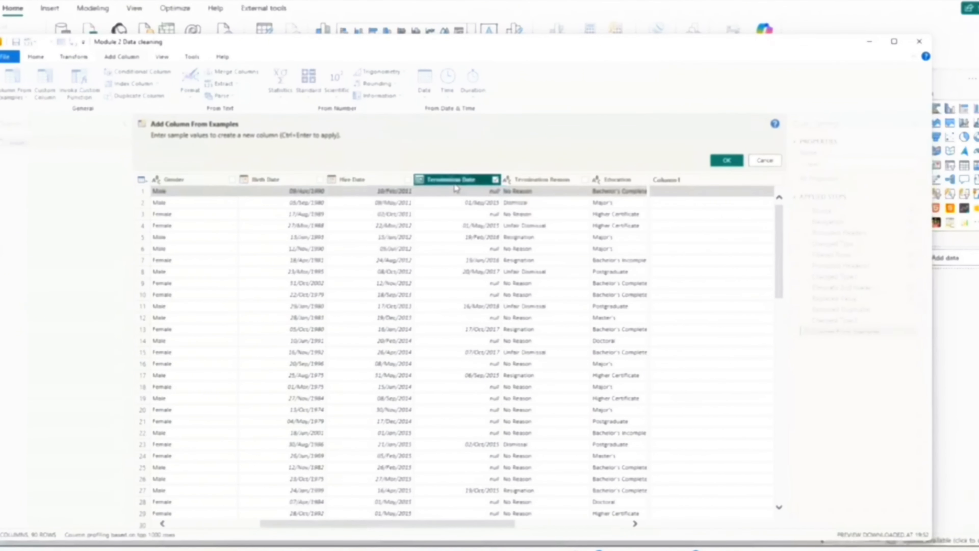
{"action": "left_click", "coordinate": [669, 195]}
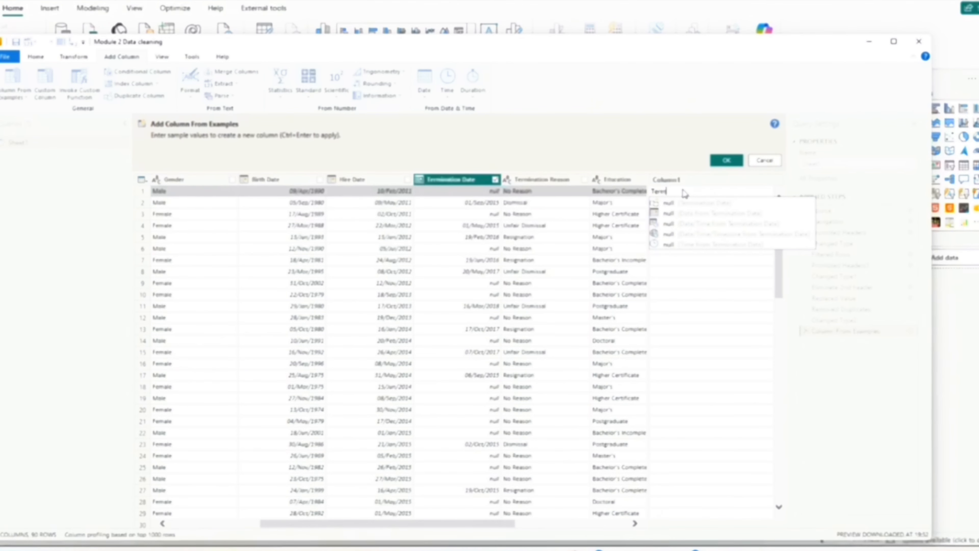
{"action": "type", "text": "Terminated"}
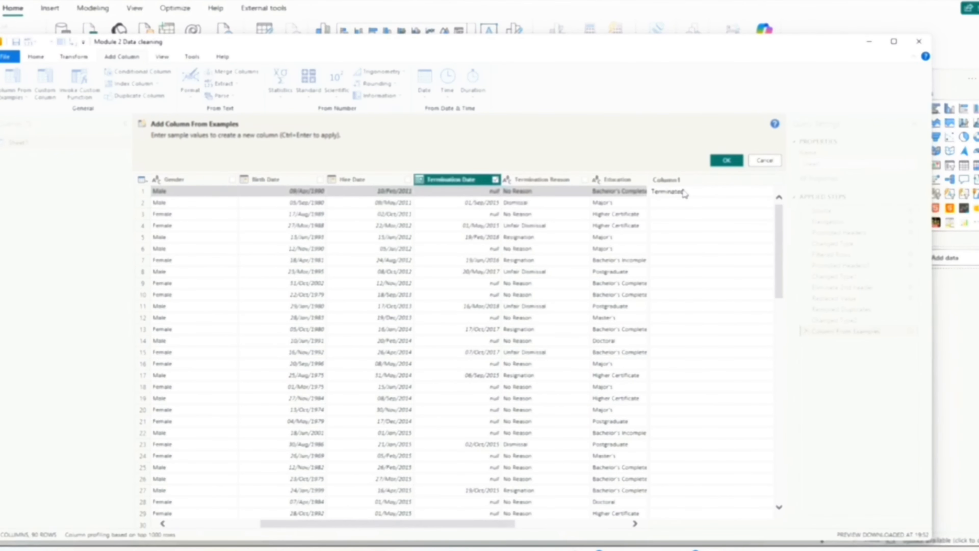
{"action": "key", "text": "Return"}
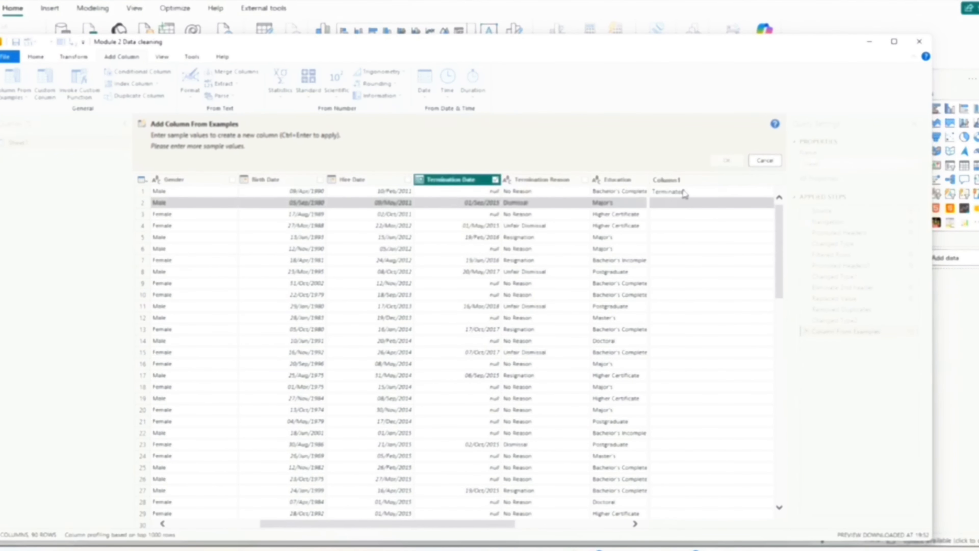
{"action": "type", "text": "Ad"}
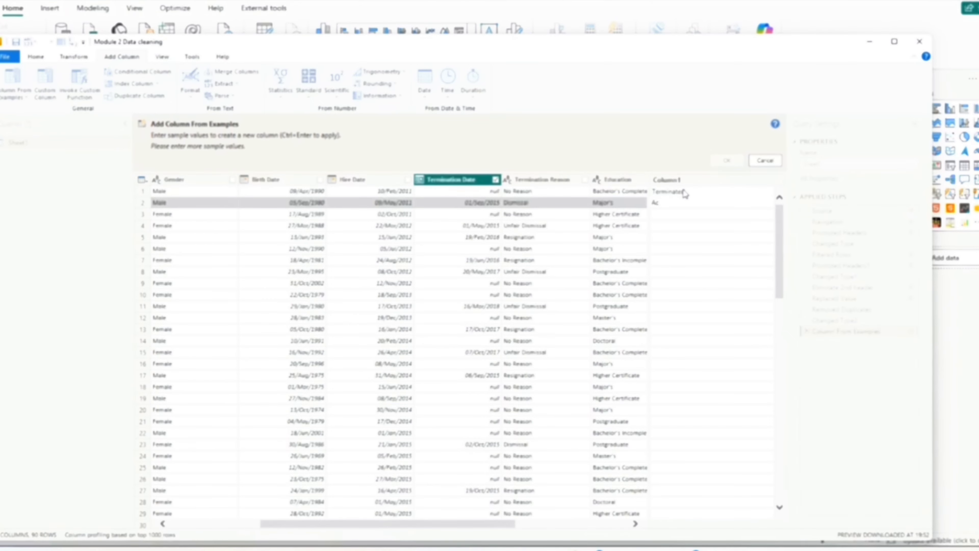
Correct the new column's sample values to Active for row 1 and Terminated for row 2
{"action": "left_click", "coordinate": [671, 195]}
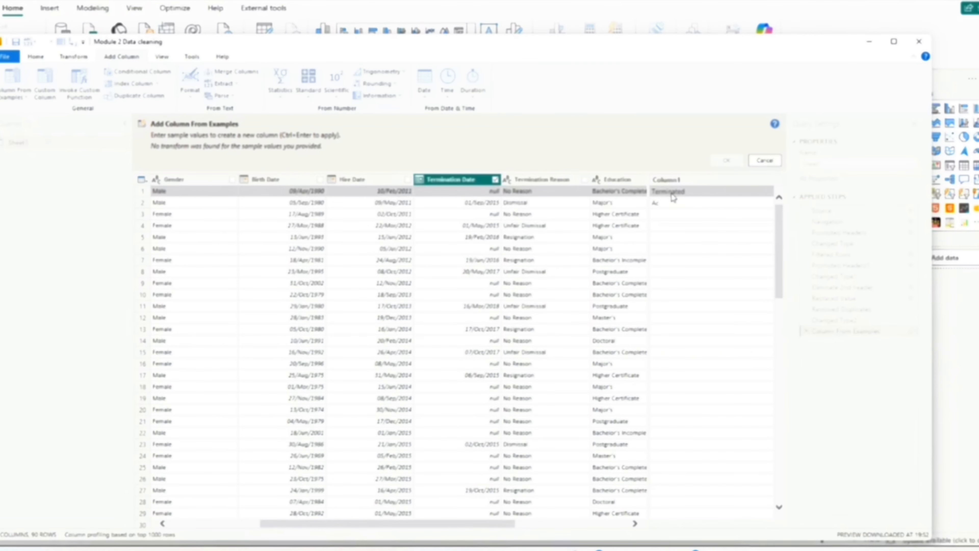
{"action": "left_click", "coordinate": [672, 195]}
{"action": "type", "text": "Ad"}
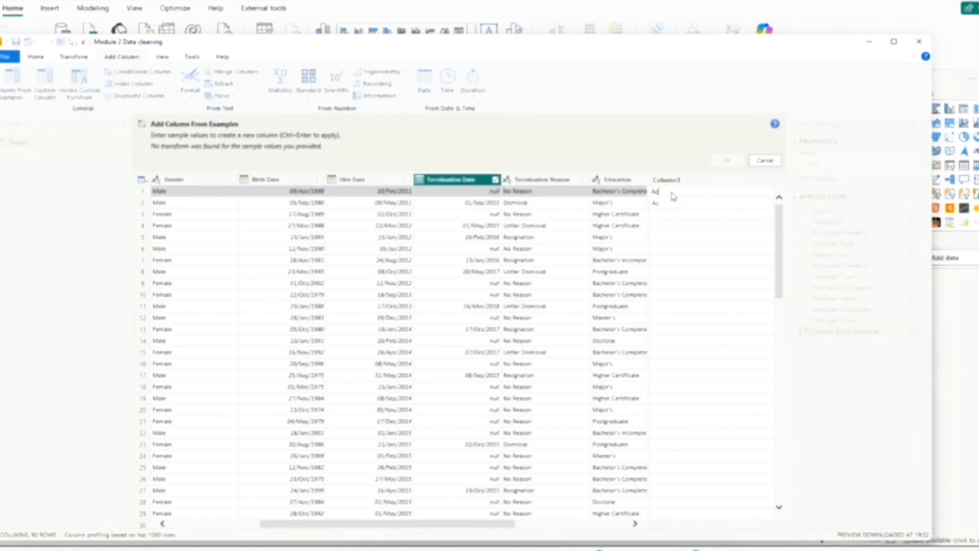
{"action": "type", "text": "tive"}
{"action": "left_click", "coordinate": [670, 204]}
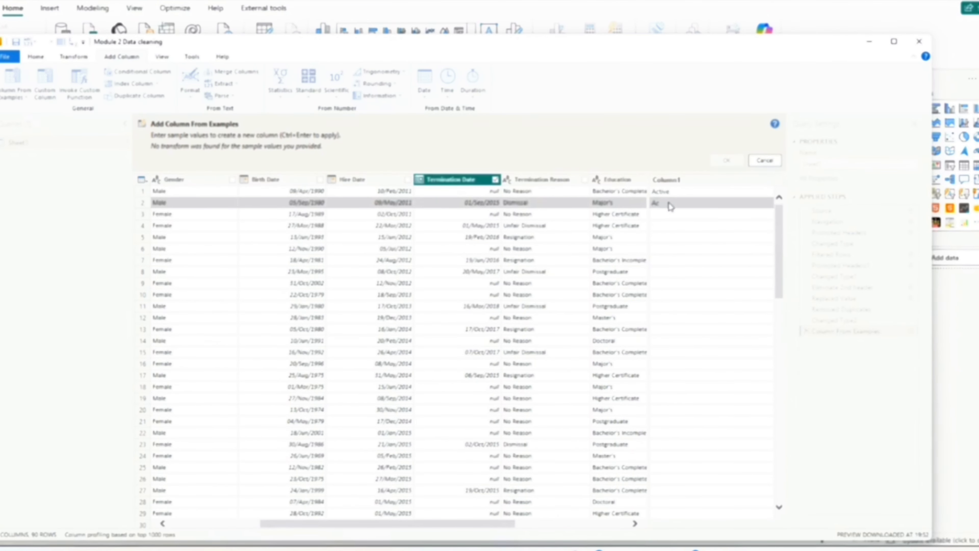
{"action": "left_click", "coordinate": [670, 207]}
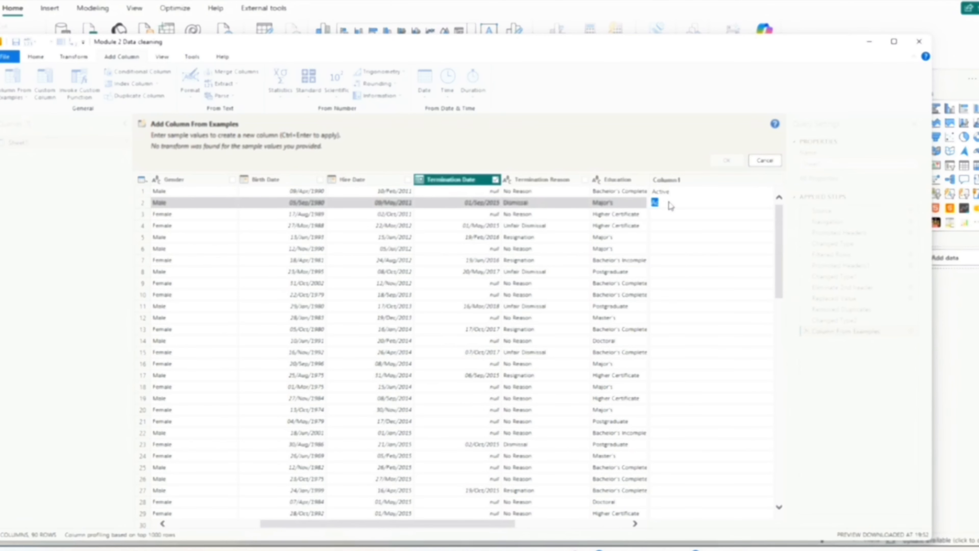
{"action": "type", "text": "Terminated"}
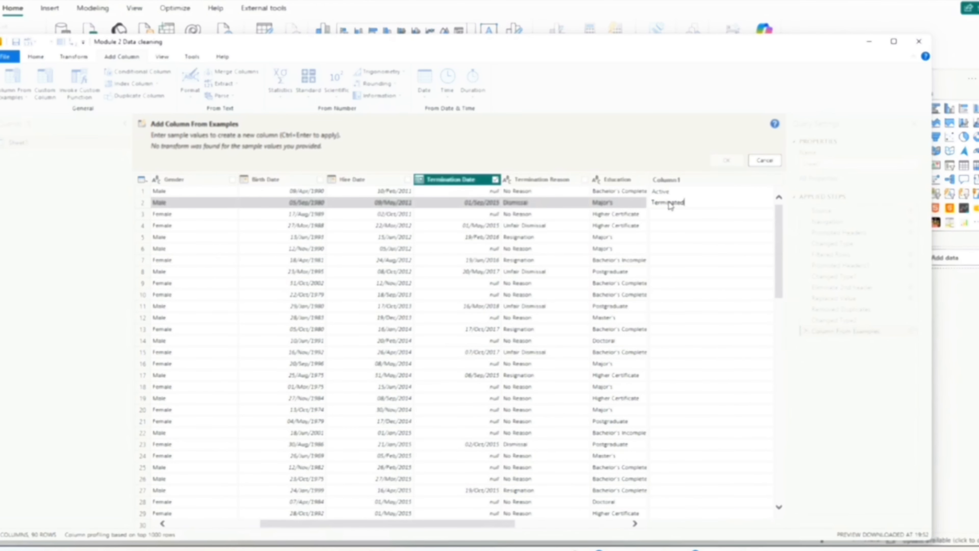
{"action": "key", "text": "Return"}
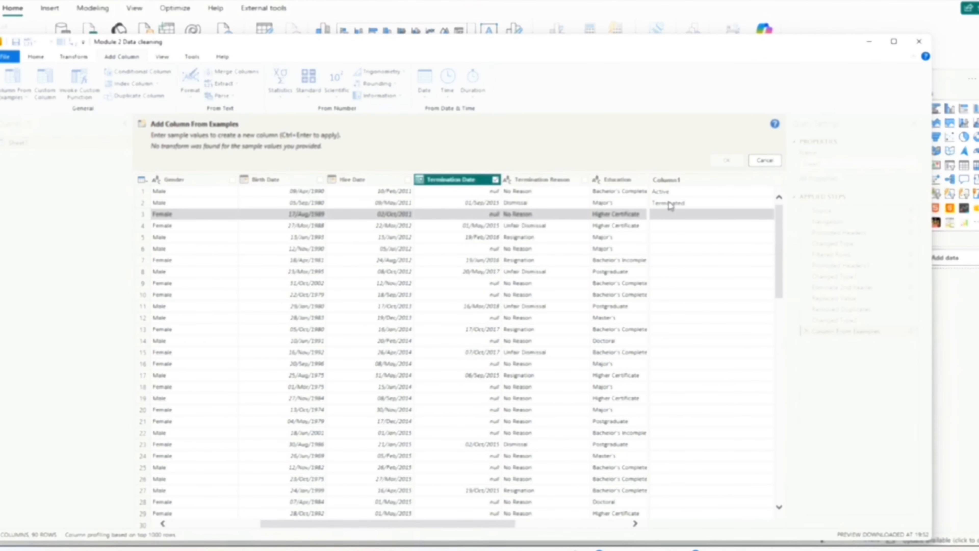
Enter the sample values Active for row 3 and Terminated for row 4 of the new column
{"action": "type", "text": "Active"}
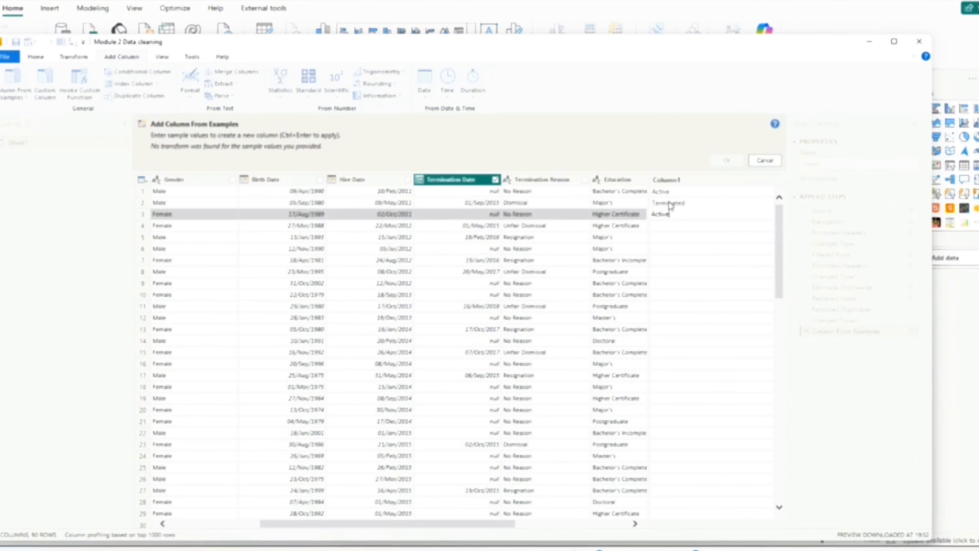
{"action": "key", "text": "Return"}
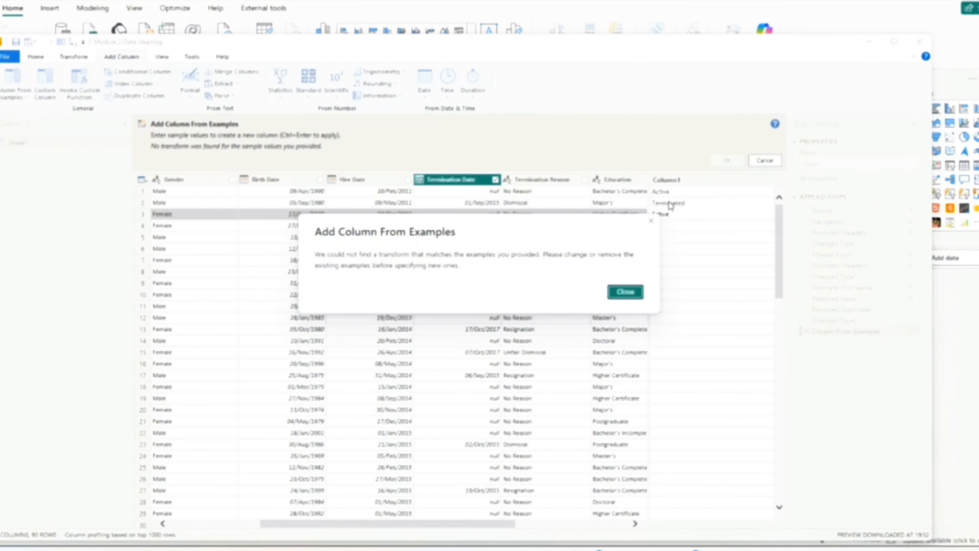
{"action": "left_click", "coordinate": [627, 294]}
{"action": "left_click", "coordinate": [671, 226]}
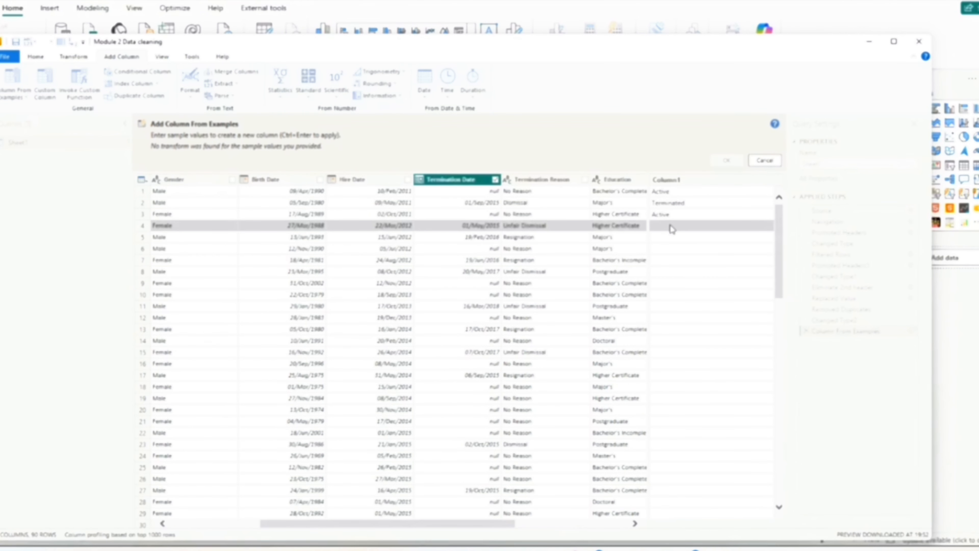
{"action": "type", "text": "T"}
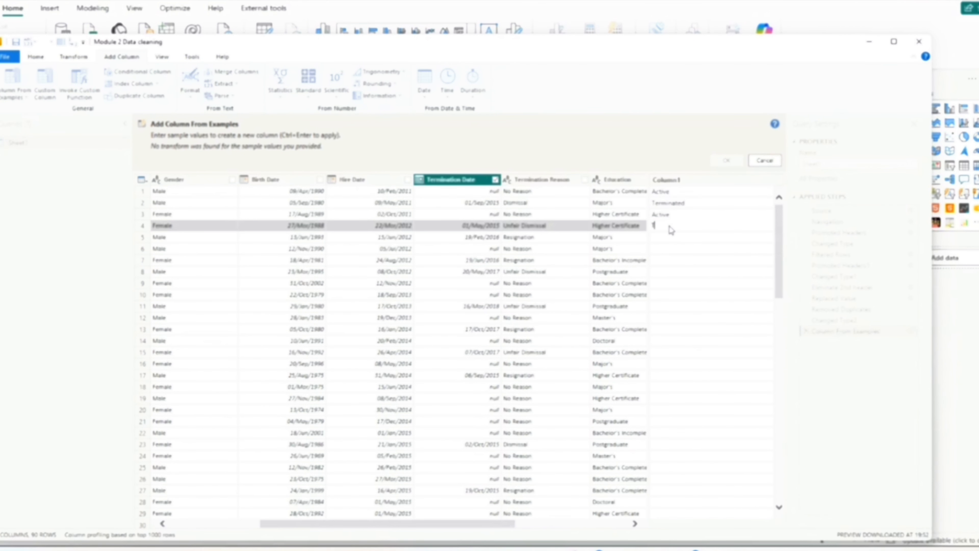
{"action": "type", "text": "erminated"}
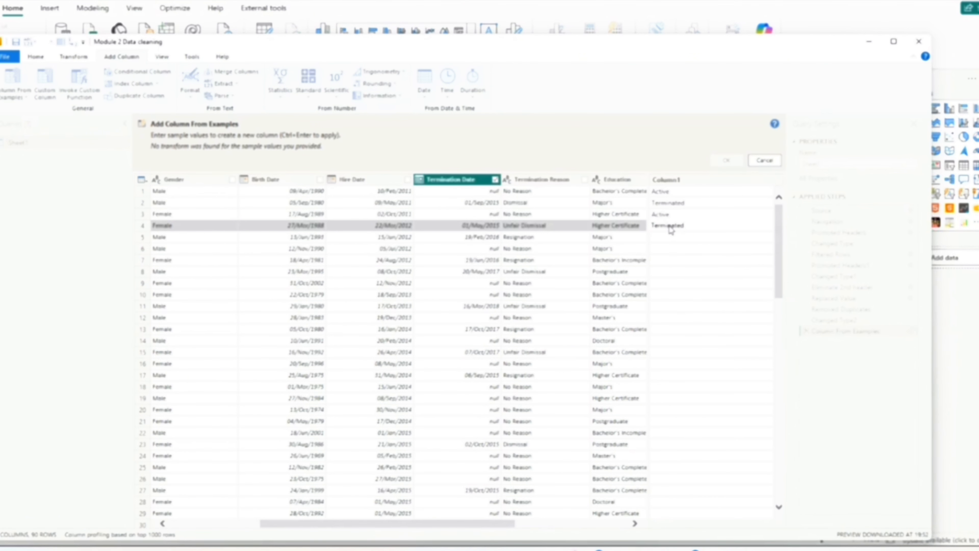
{"action": "key", "text": "Return"}
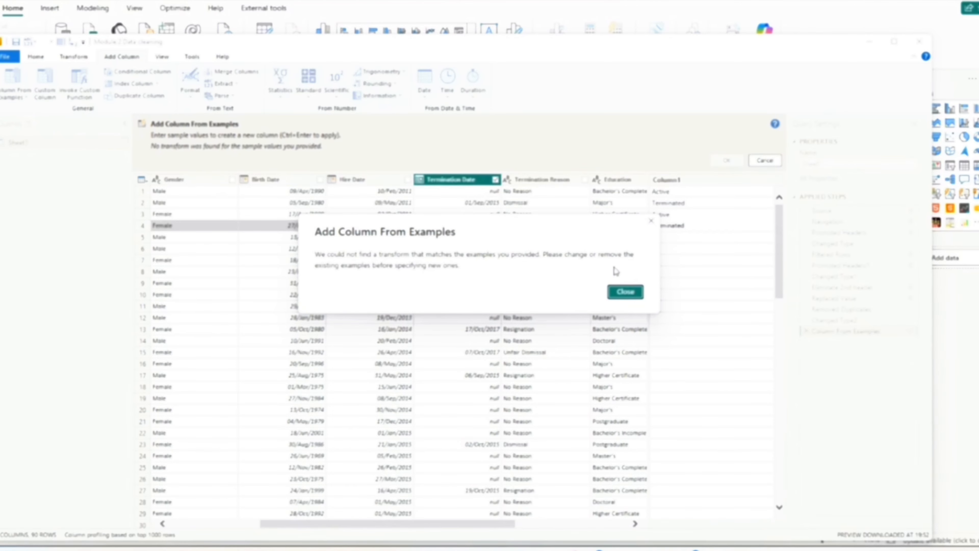
{"action": "left_click", "coordinate": [651, 222]}
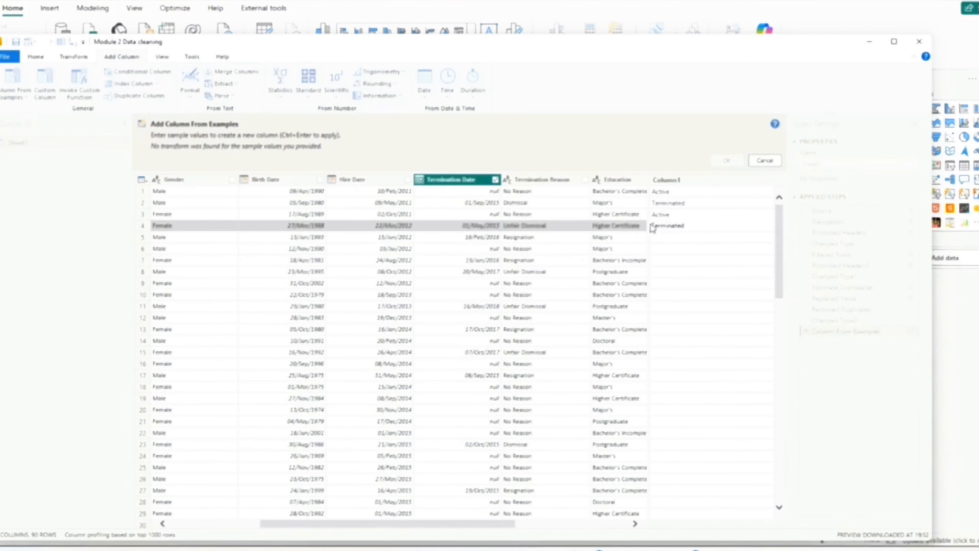
Compare the Termination Date values with the sample values entered in the new column
{"action": "left_click", "coordinate": [470, 181]}
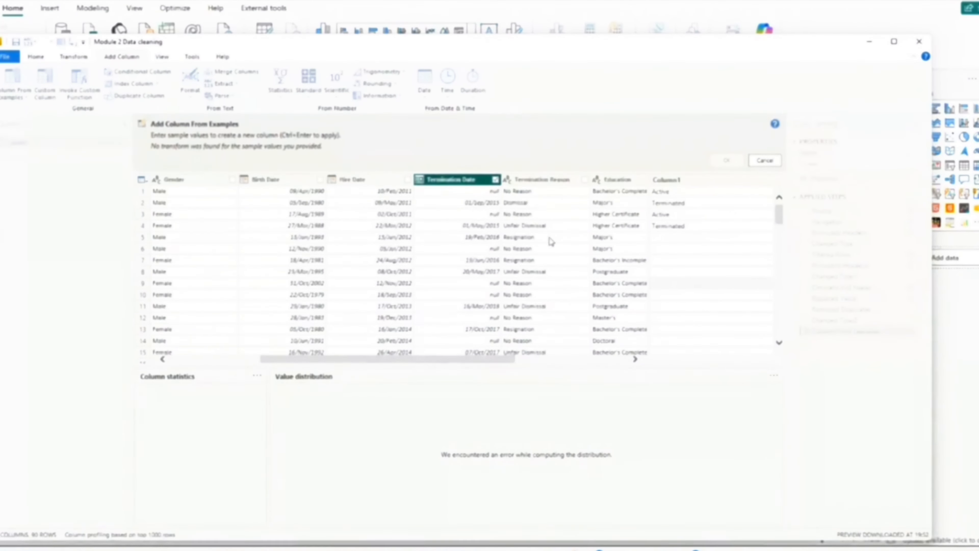
{"action": "left_click", "coordinate": [677, 205]}
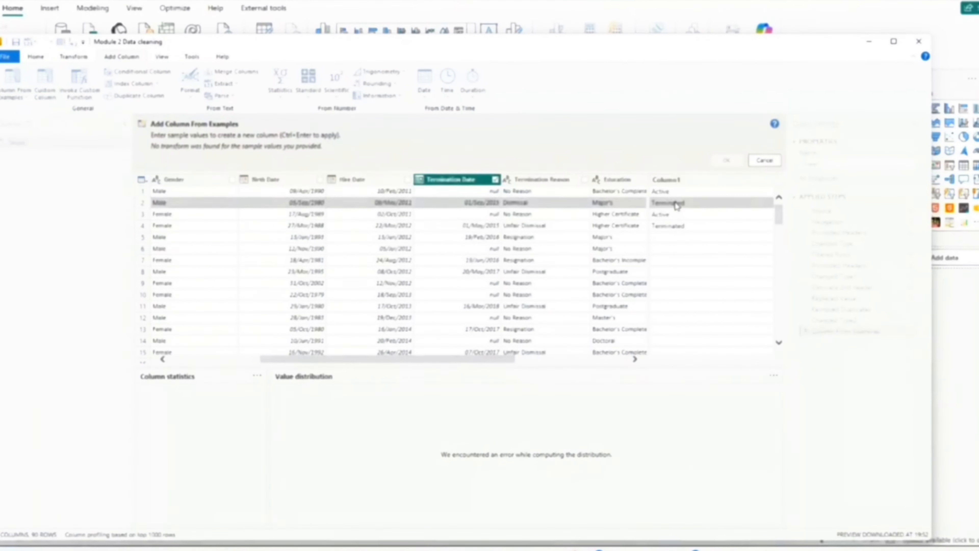
{"action": "left_click", "coordinate": [456, 182]}
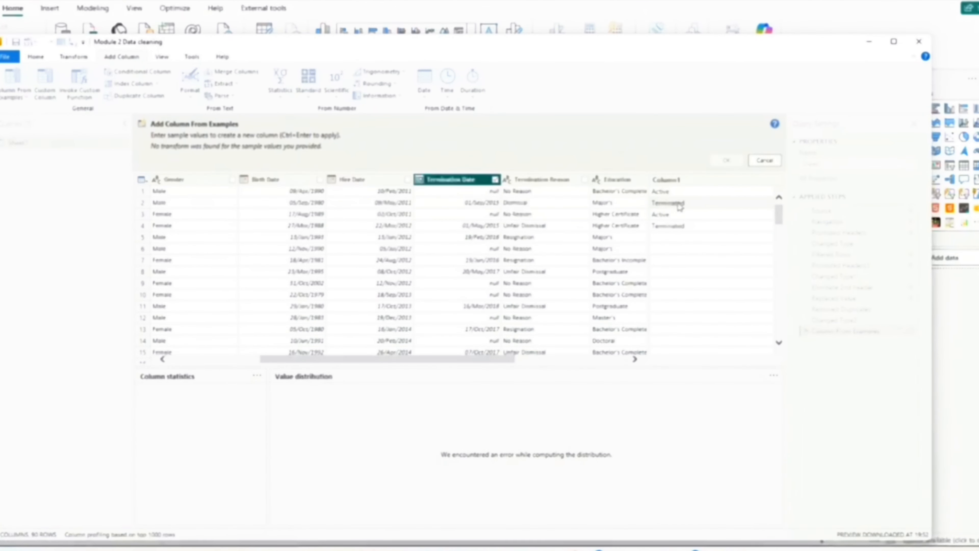
{"action": "left_click", "coordinate": [465, 191]}
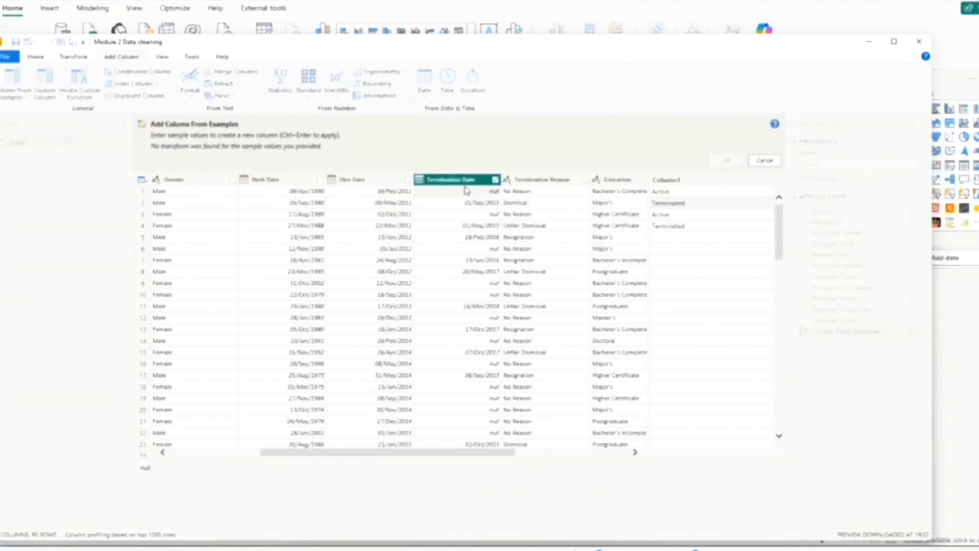
{"action": "left_click", "coordinate": [671, 195]}
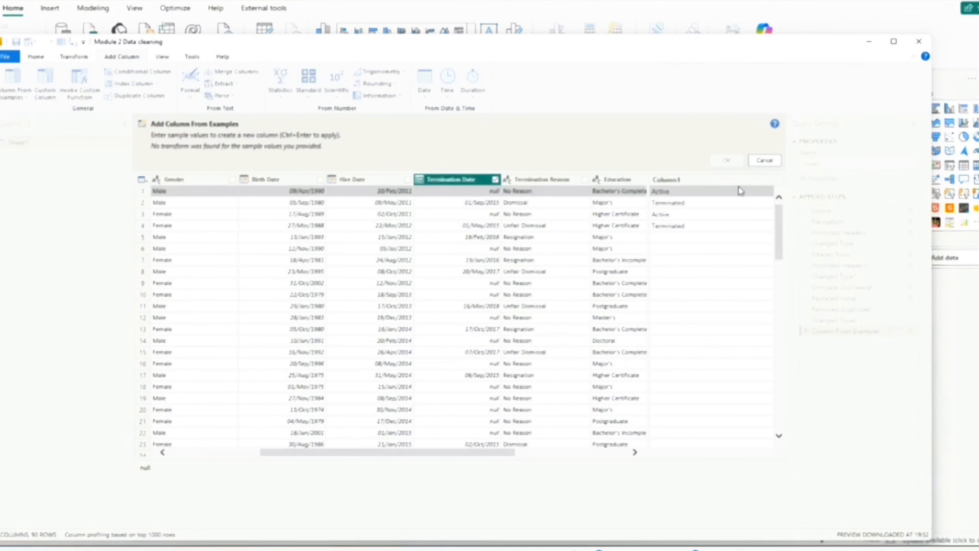
Use Termination Reason instead of Termination Date as the source of the examples column and look through the derived values
{"action": "left_click", "coordinate": [584, 180]}
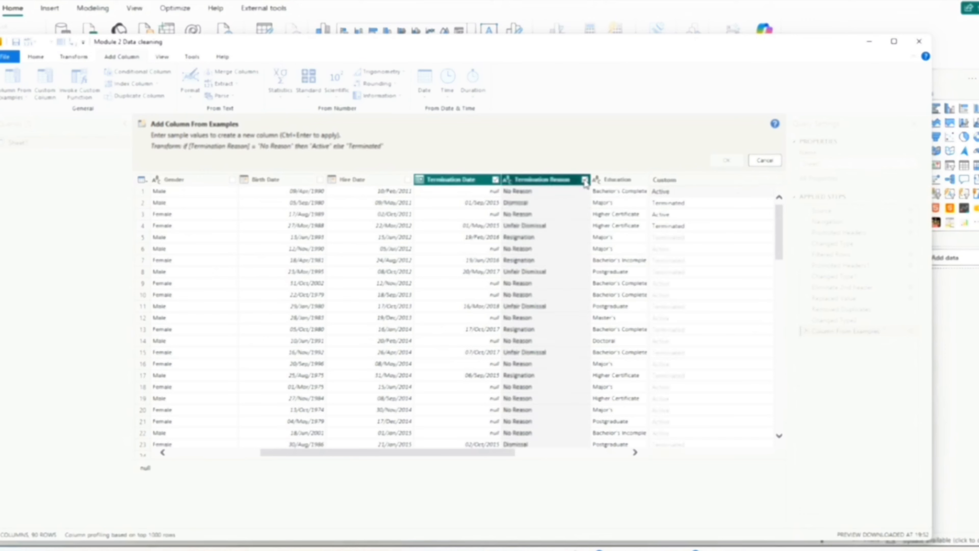
{"action": "left_click", "coordinate": [496, 181]}
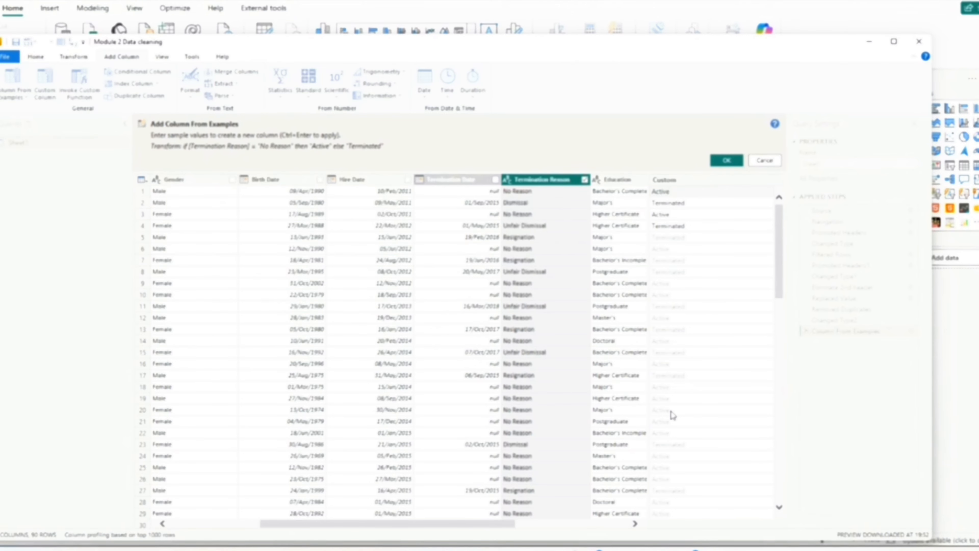
{"action": "scroll", "coordinate": [674, 367], "scroll_direction": "down", "scroll_amount": 7}
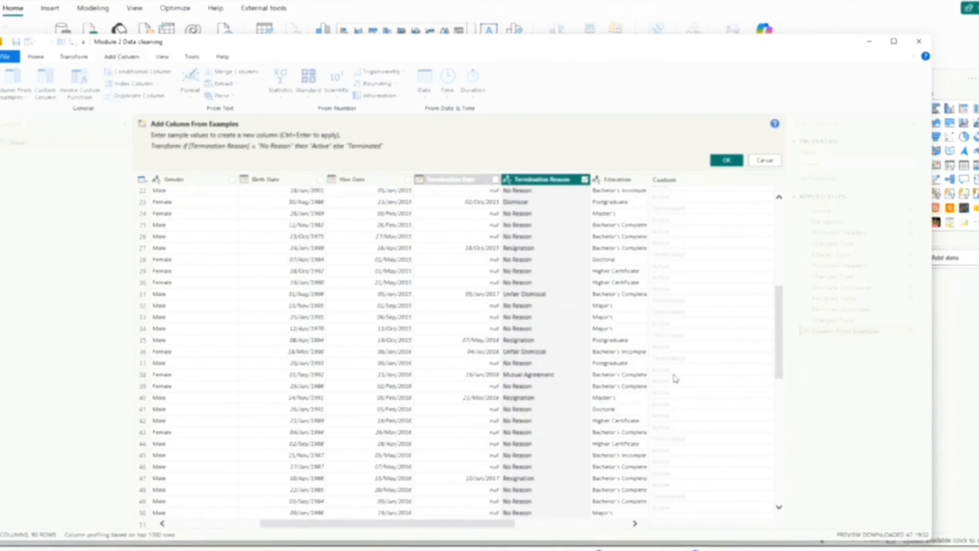
Create the status column from the given examples and rename it Emp_status
{"action": "scroll", "coordinate": [675, 379], "scroll_direction": "down", "scroll_amount": 7}
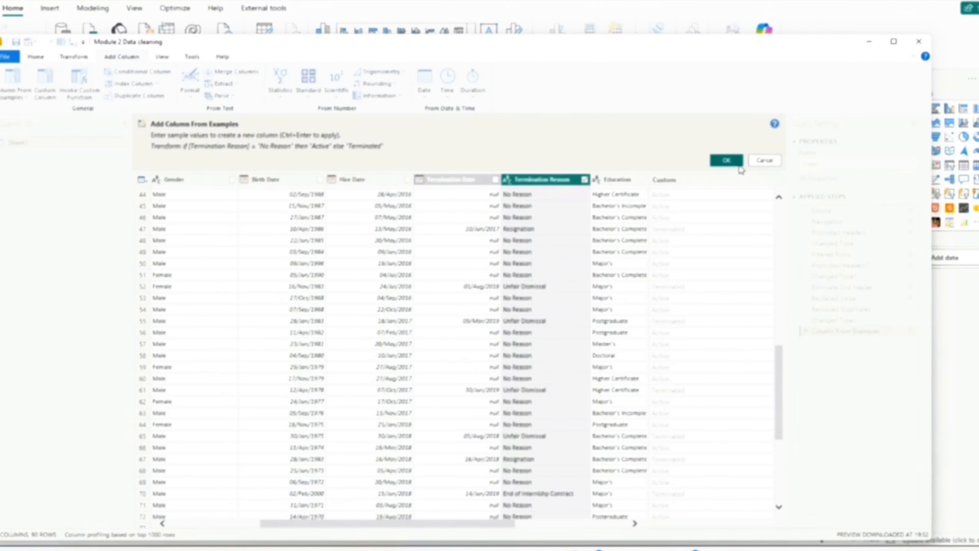
{"action": "left_click", "coordinate": [728, 160]}
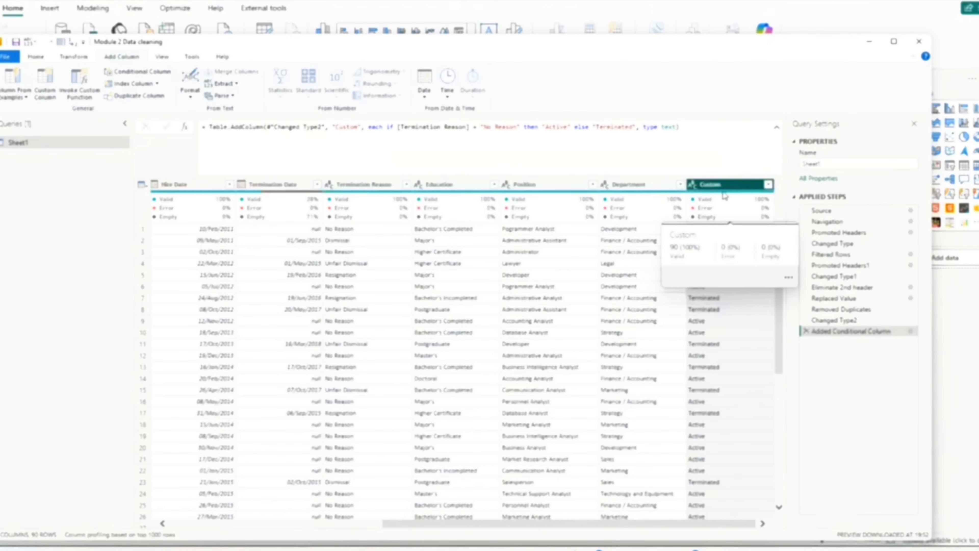
{"action": "double_click", "coordinate": [713, 184]}
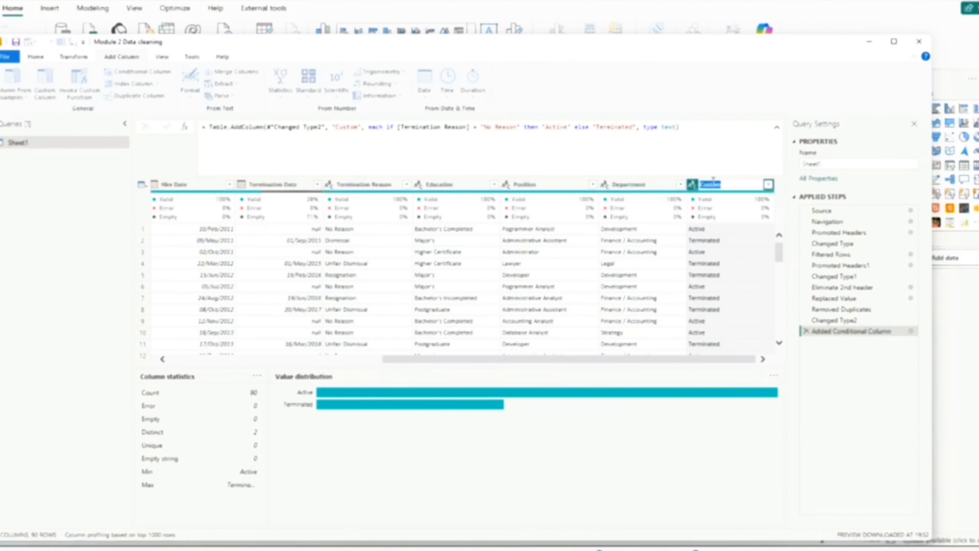
{"action": "type", "text": "Emp_stat"}
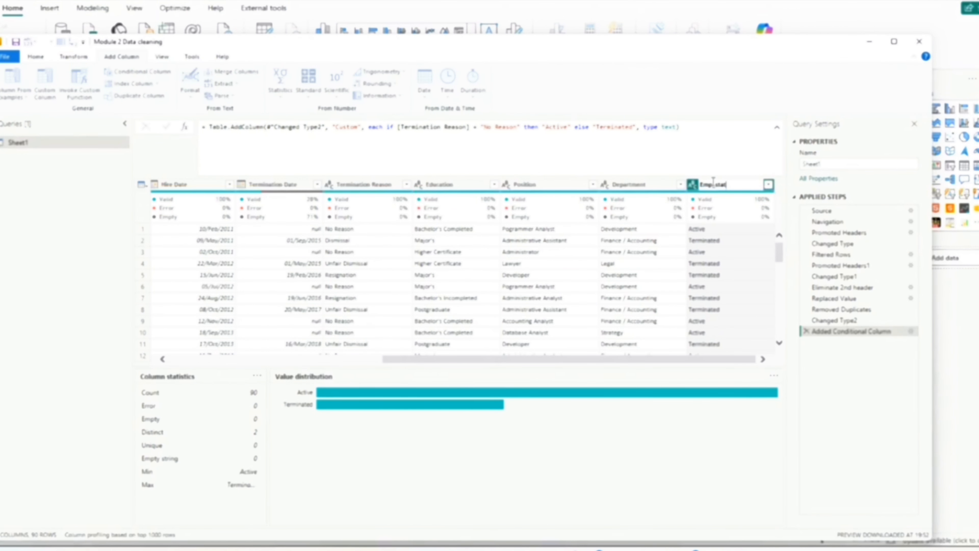
{"action": "type", "text": "mp status"}
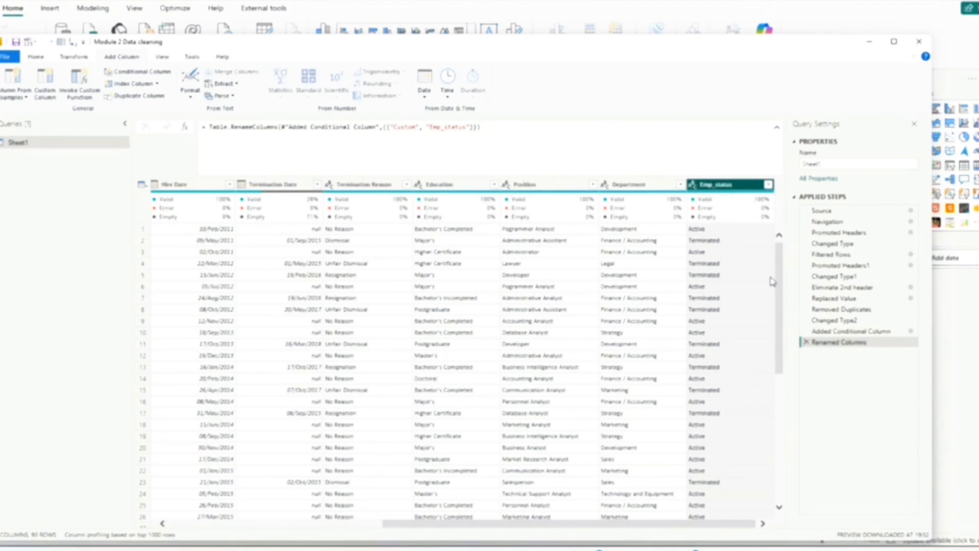
Check the value distribution of the Emp_status column and review its values down to the last row
{"action": "left_click", "coordinate": [615, 299]}
{"action": "left_click", "coordinate": [734, 187]}
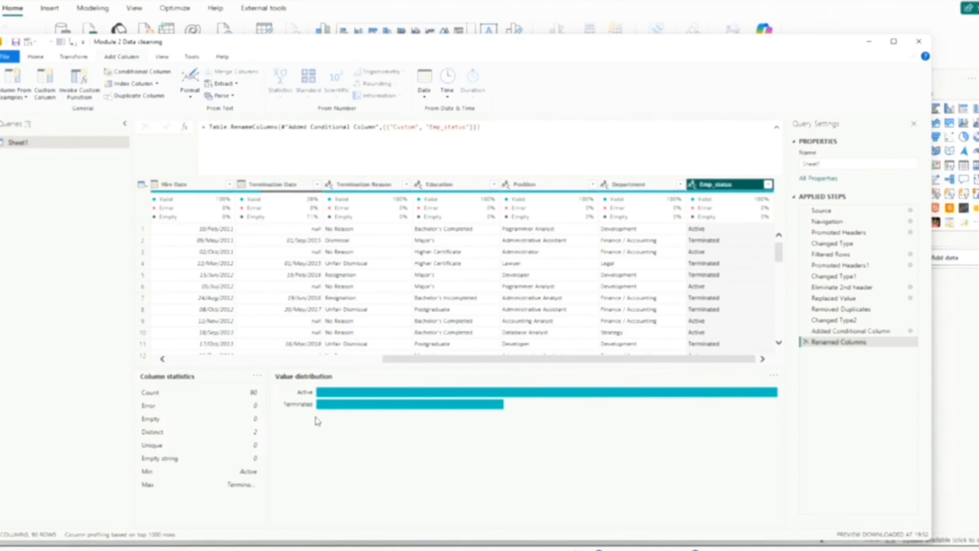
{"action": "mouse_move", "coordinate": [349, 393]}
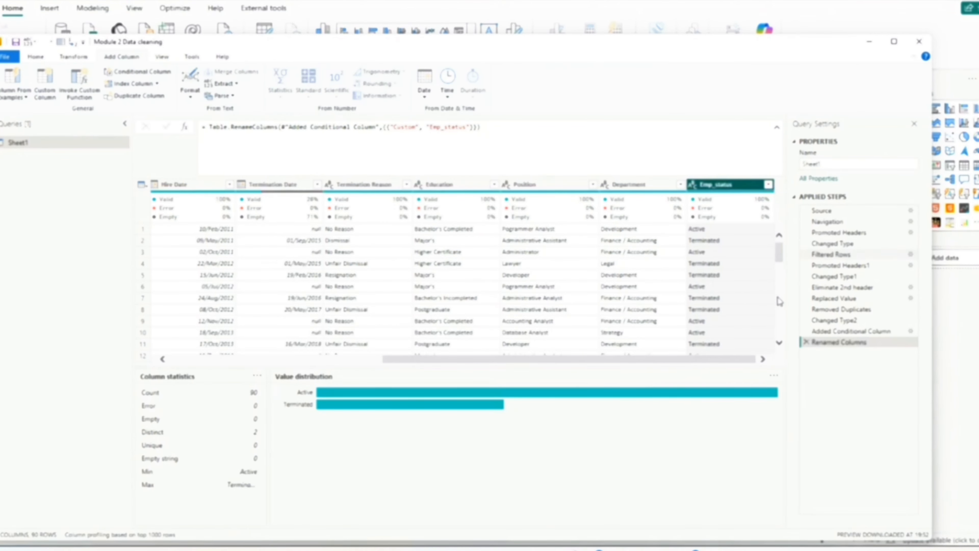
{"action": "scroll", "coordinate": [435, 281], "scroll_direction": "down", "scroll_amount": 11}
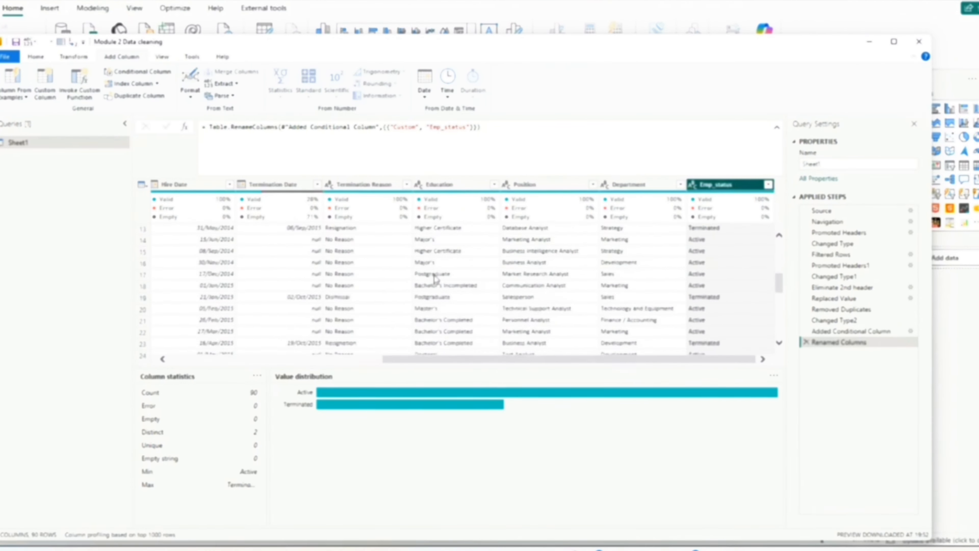
{"action": "scroll", "coordinate": [478, 281], "scroll_direction": "down", "scroll_amount": 13}
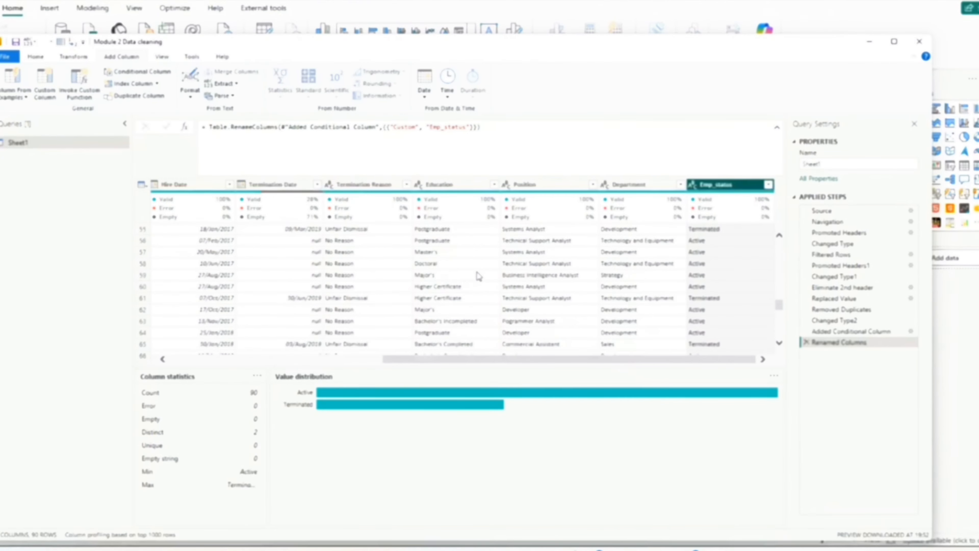
{"action": "scroll", "coordinate": [477, 273], "scroll_direction": "down", "scroll_amount": 3}
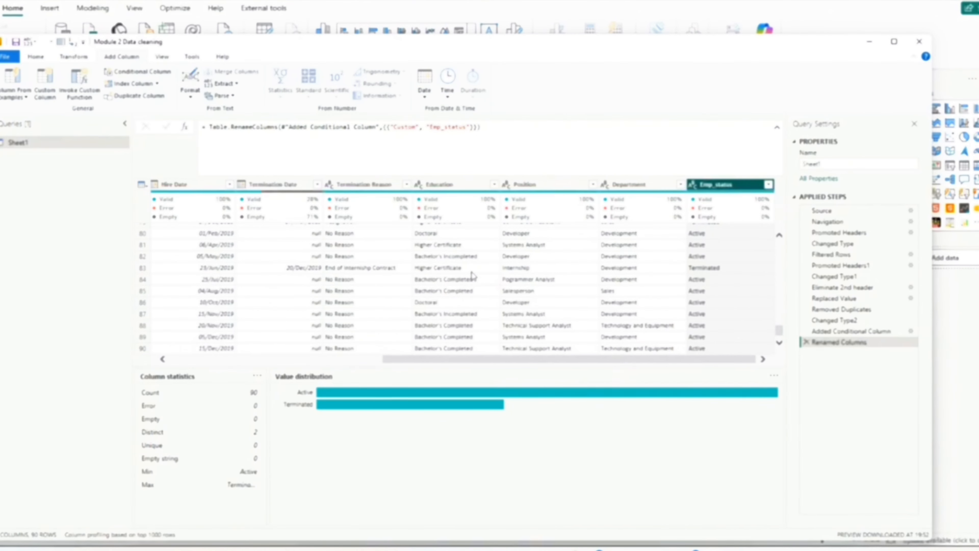
Add a column with the name of the month extracted from Hire Date
{"action": "left_click_drag", "start_coordinate": [496, 364], "coordinate": [239, 391]}
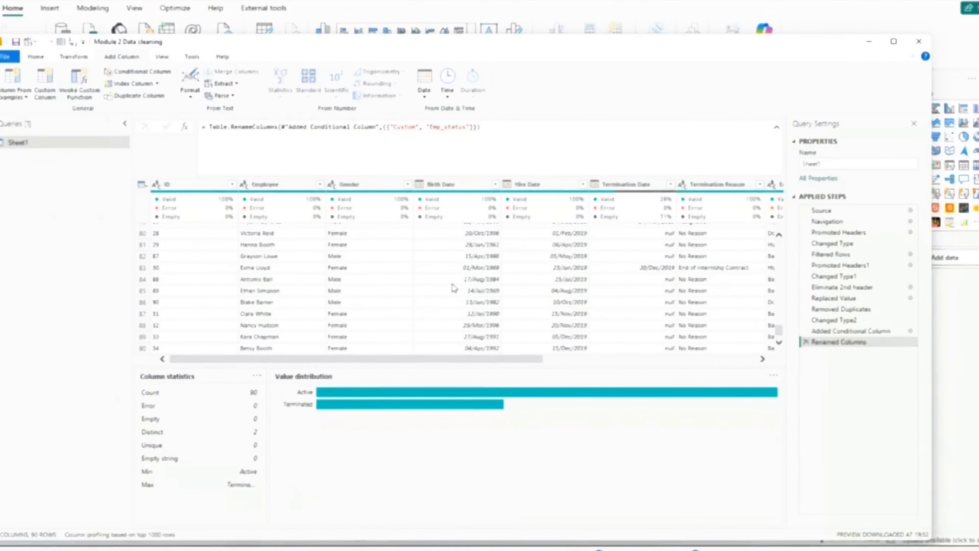
{"action": "left_click", "coordinate": [548, 185]}
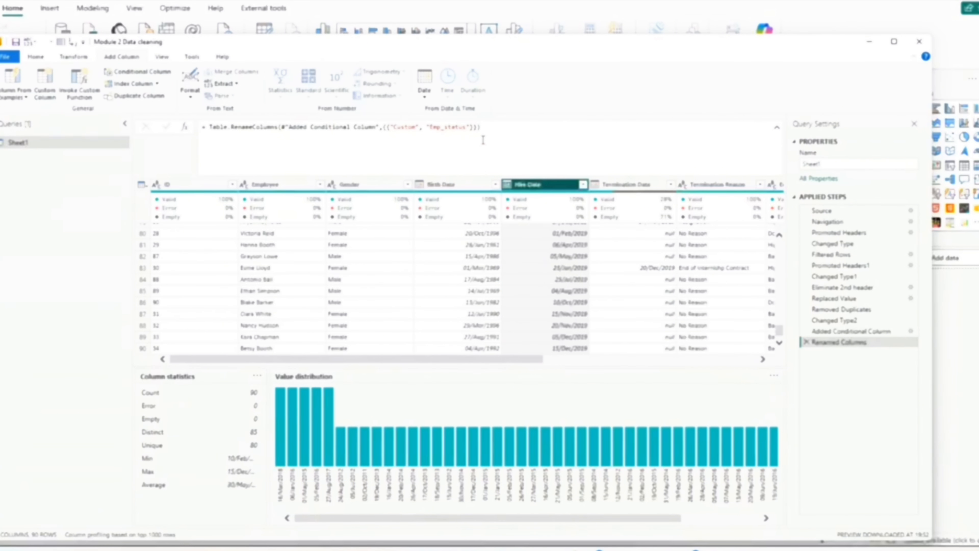
{"action": "left_click", "coordinate": [424, 99]}
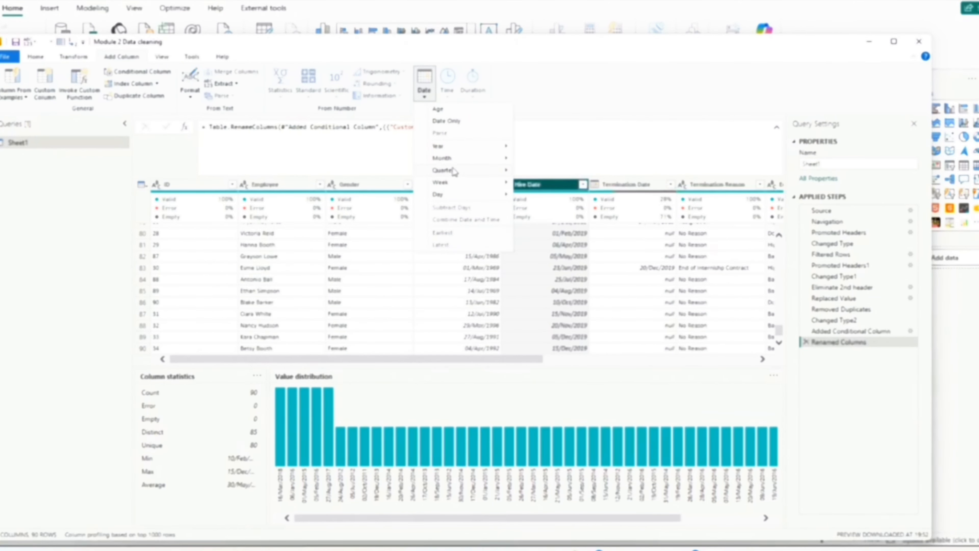
{"action": "mouse_move", "coordinate": [453, 148]}
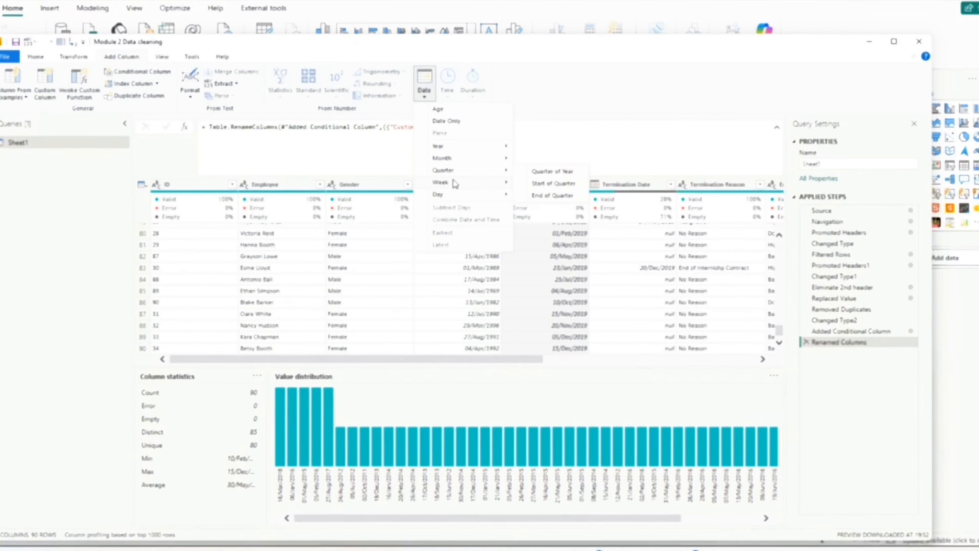
{"action": "mouse_move", "coordinate": [455, 194]}
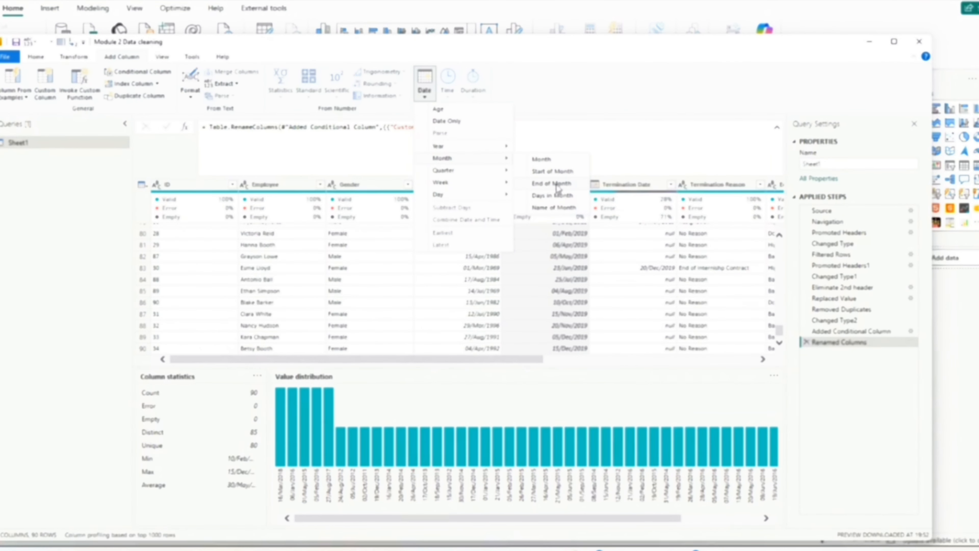
{"action": "left_click", "coordinate": [551, 210]}
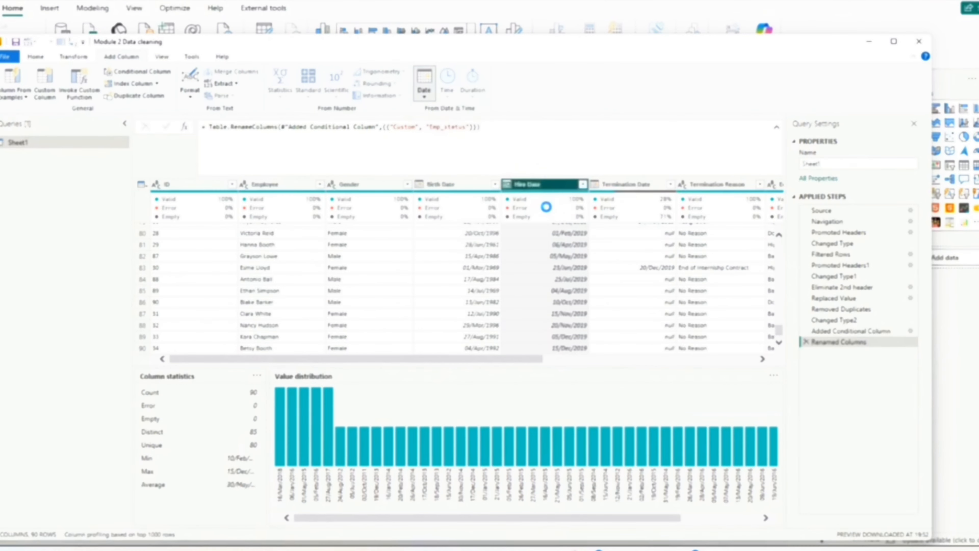
{"action": "left_click_drag", "start_coordinate": [505, 523], "coordinate": [751, 524]}
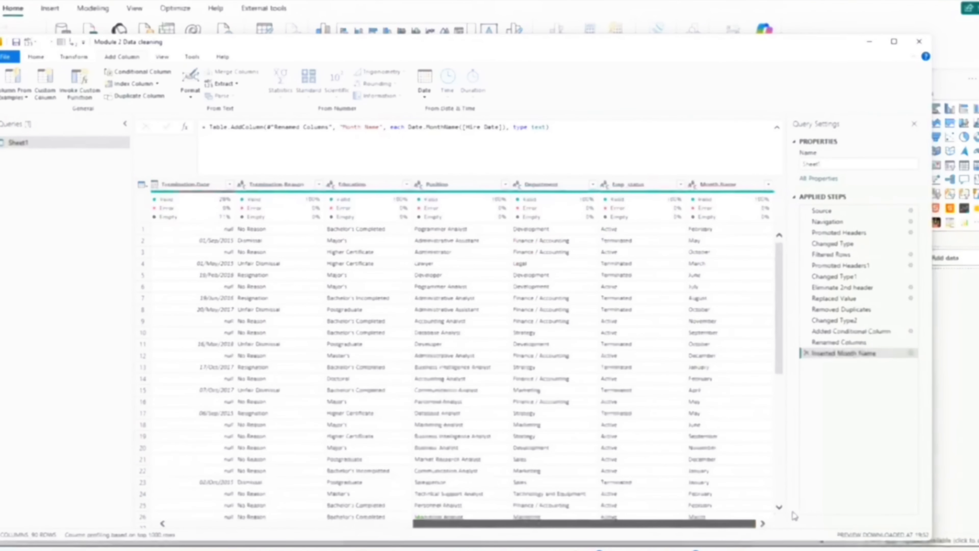
{"action": "left_click", "coordinate": [728, 189]}
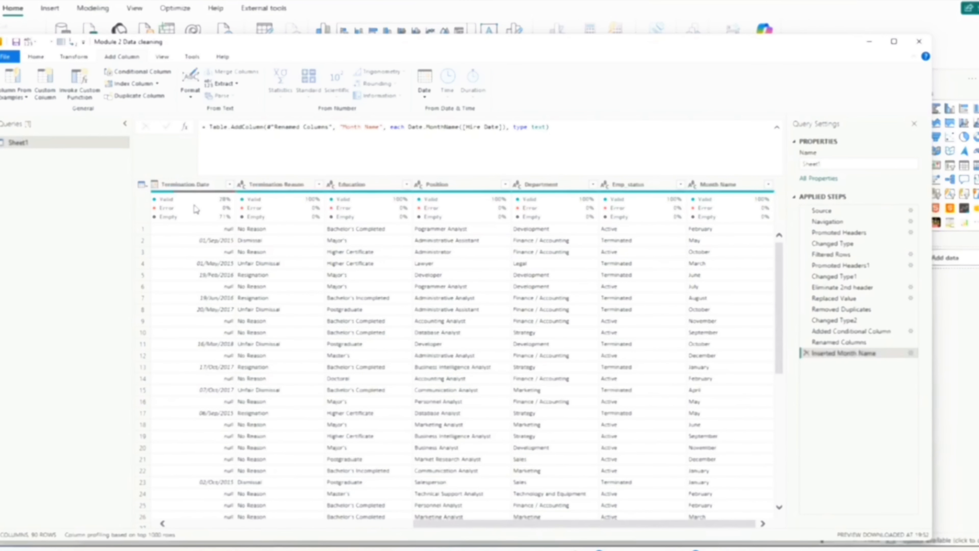
Add a column with the month number extracted from Hire Date
{"action": "left_click_drag", "start_coordinate": [421, 524], "coordinate": [383, 529]}
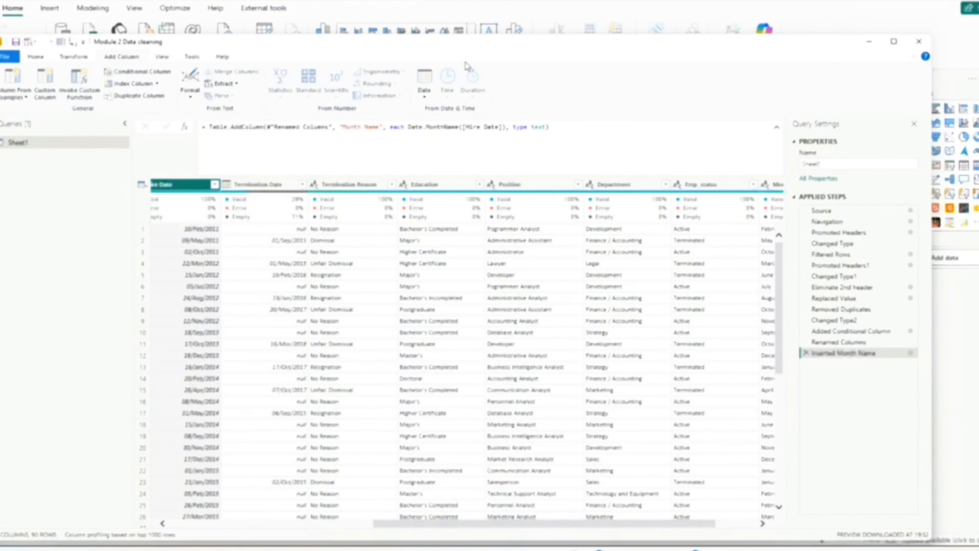
{"action": "left_click", "coordinate": [423, 101]}
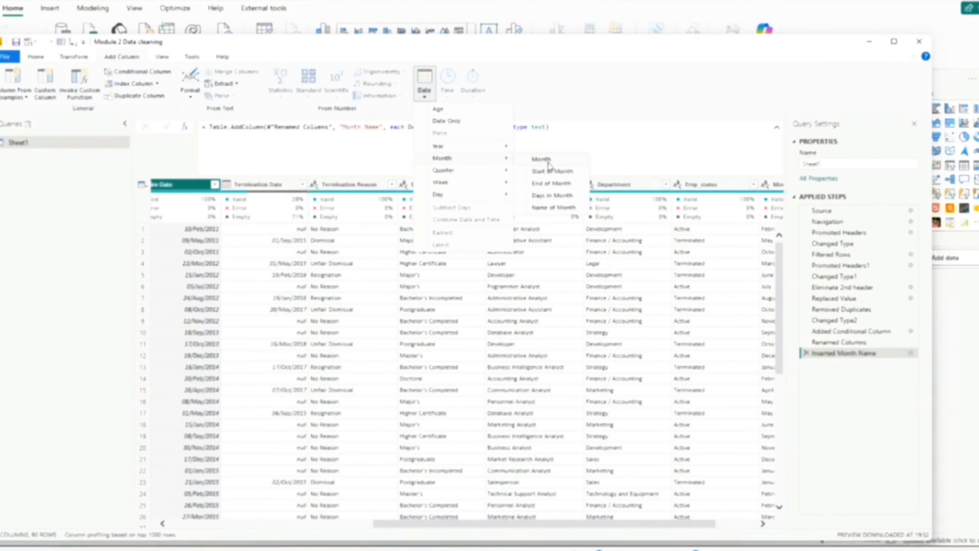
{"action": "left_click", "coordinate": [549, 161]}
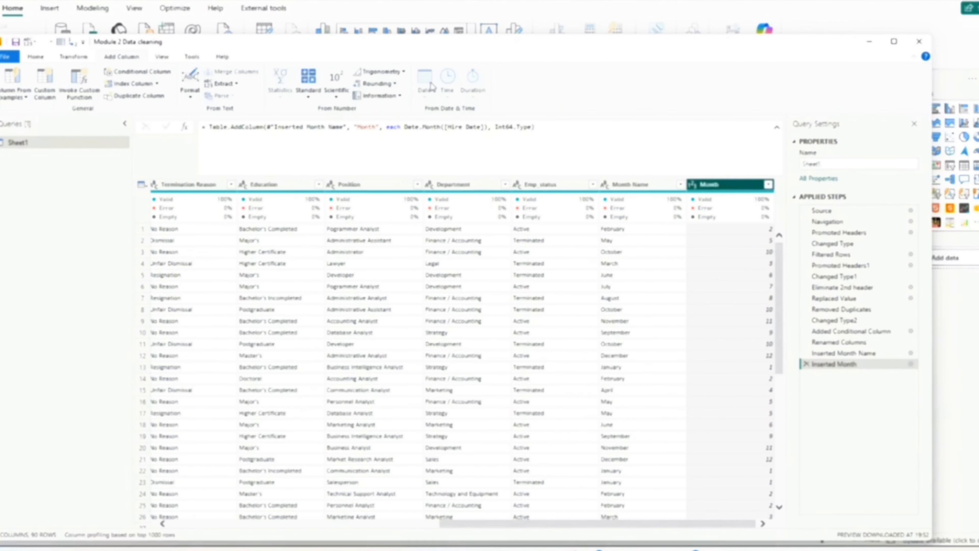
Add an Age column calculated from Birth Date
{"action": "left_click_drag", "start_coordinate": [519, 523], "coordinate": [362, 523]}
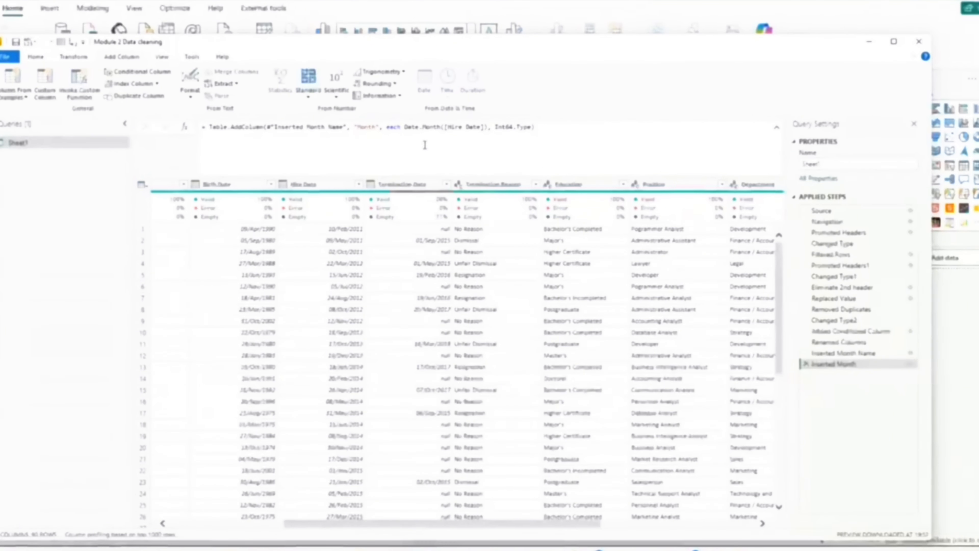
{"action": "left_click", "coordinate": [326, 189]}
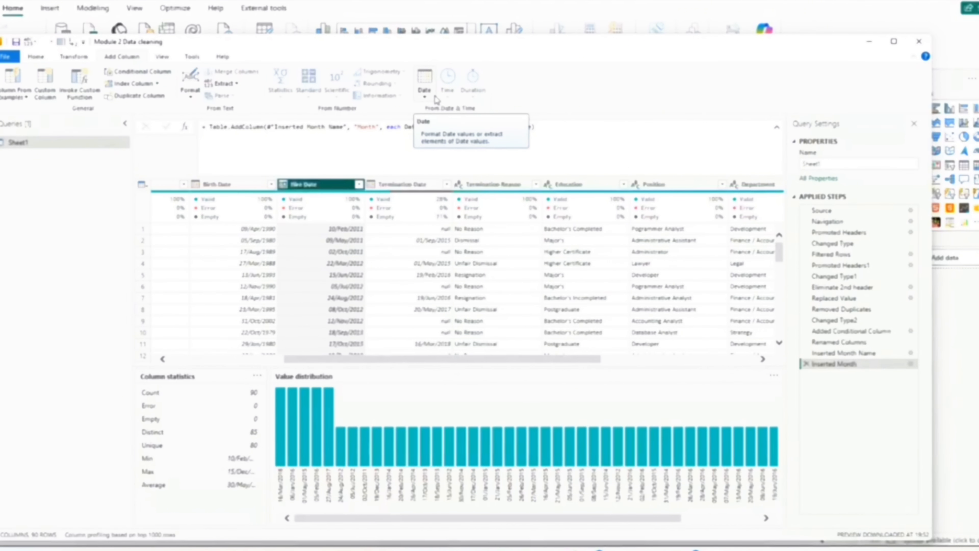
{"action": "left_click", "coordinate": [231, 185]}
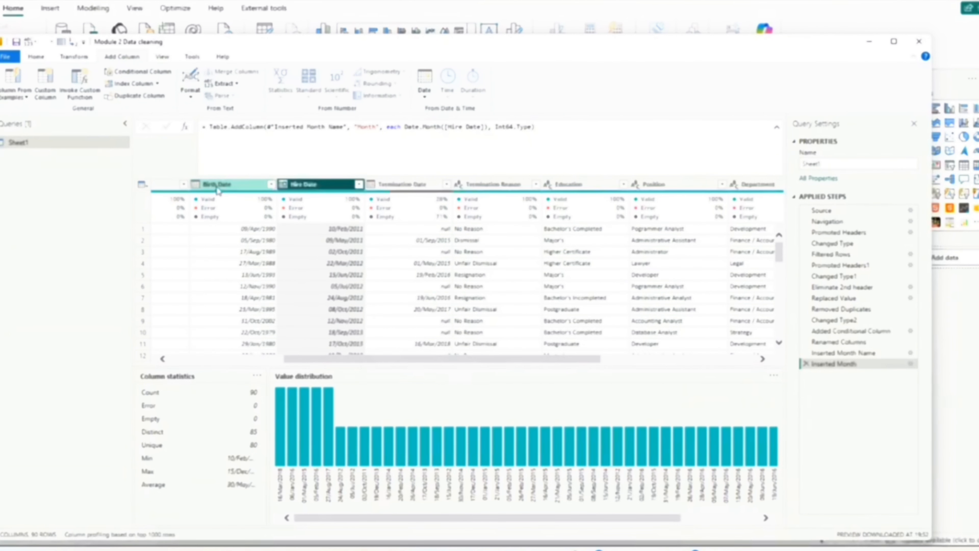
{"action": "mouse_move", "coordinate": [222, 220]}
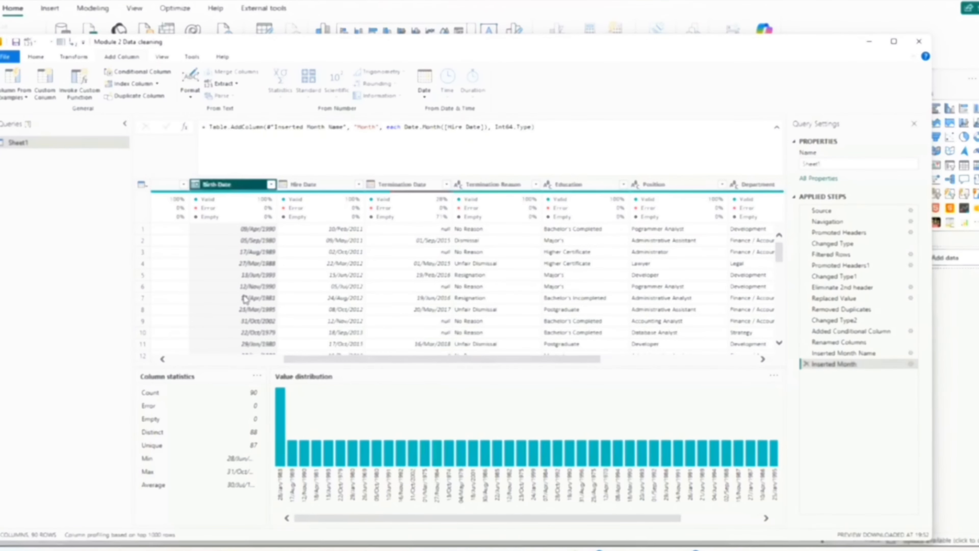
{"action": "left_click", "coordinate": [425, 92]}
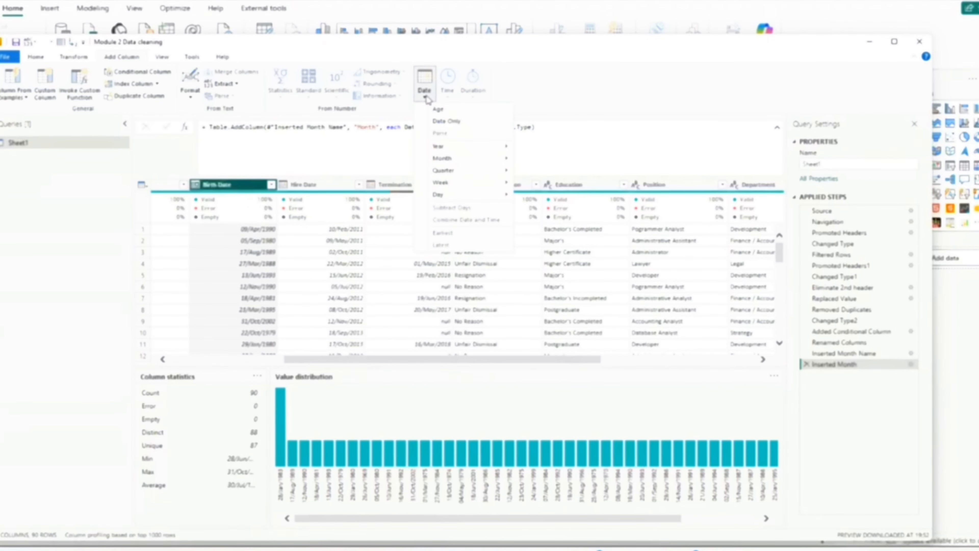
{"action": "left_click", "coordinate": [448, 110]}
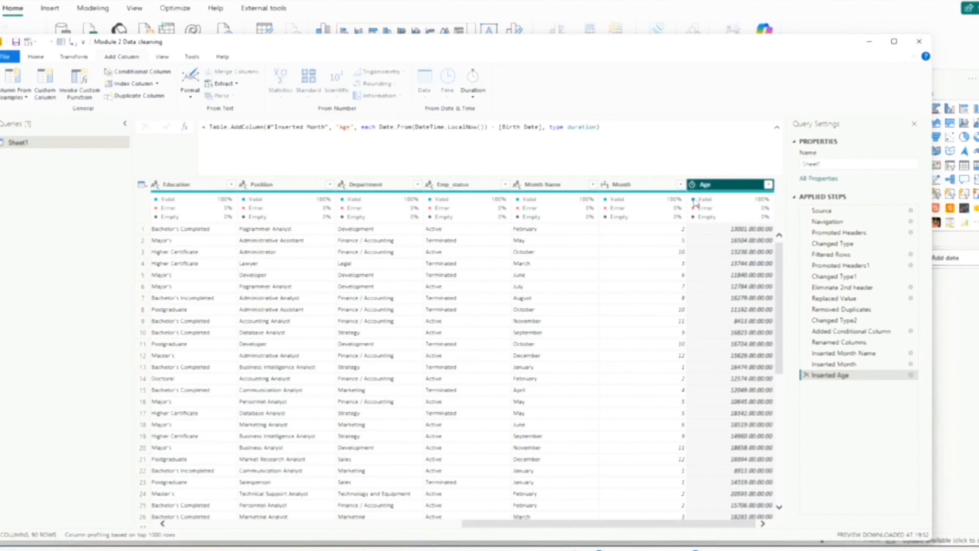
Change the data type of the Age column to Whole Number
{"action": "mouse_move", "coordinate": [713, 203]}
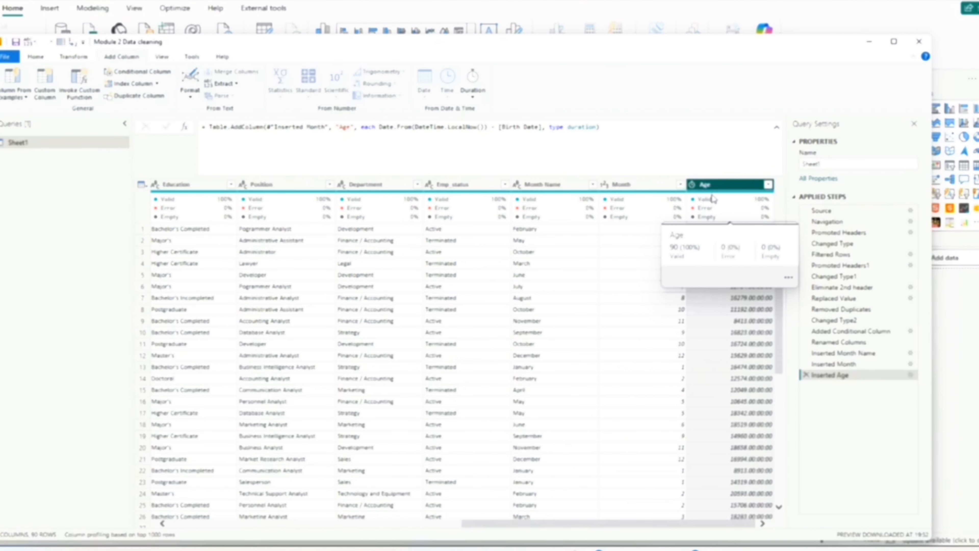
{"action": "left_click", "coordinate": [693, 186]}
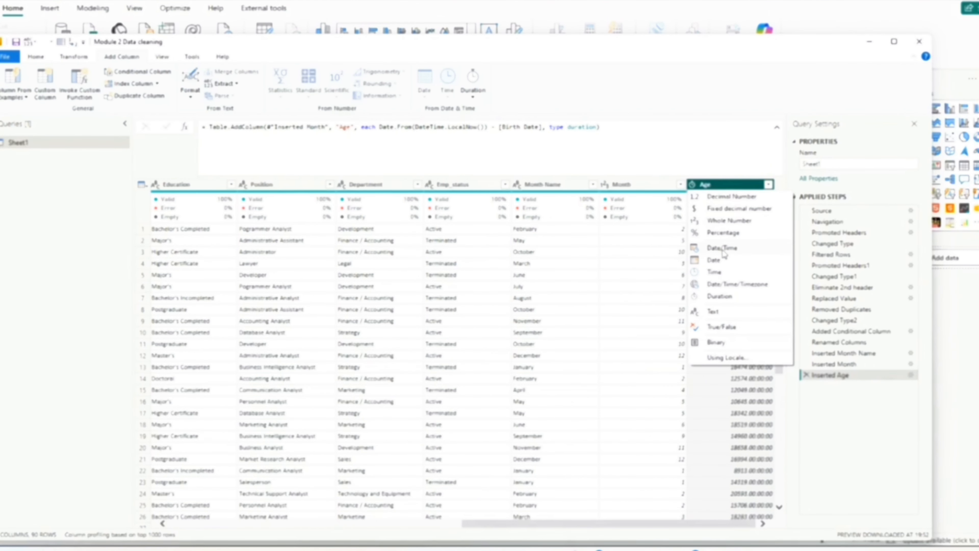
{"action": "left_click", "coordinate": [728, 221]}
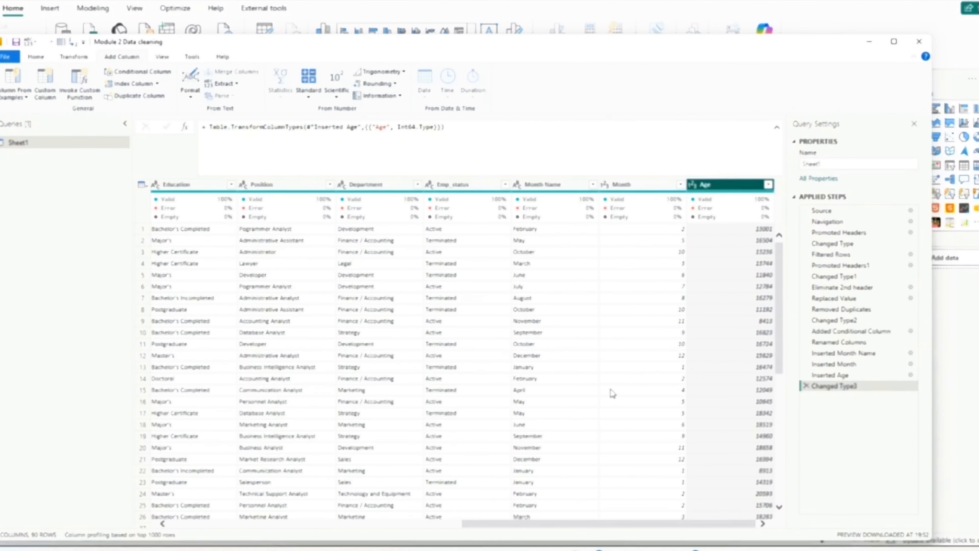
Change the Age column's data type using locale, with Whole Number as the type and English (Uganda) as the locale
{"action": "mouse_move", "coordinate": [584, 525]}
{"action": "left_mouse_down"}
{"action": "mouse_move", "coordinate": [380, 534]}
{"action": "mouse_move", "coordinate": [596, 534]}
{"action": "left_mouse_up"}
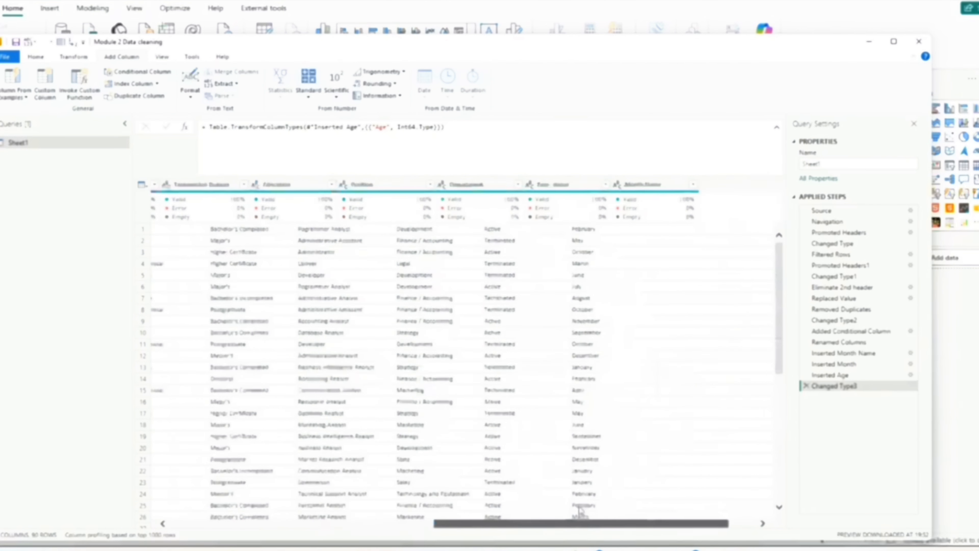
{"action": "left_click", "coordinate": [706, 185]}
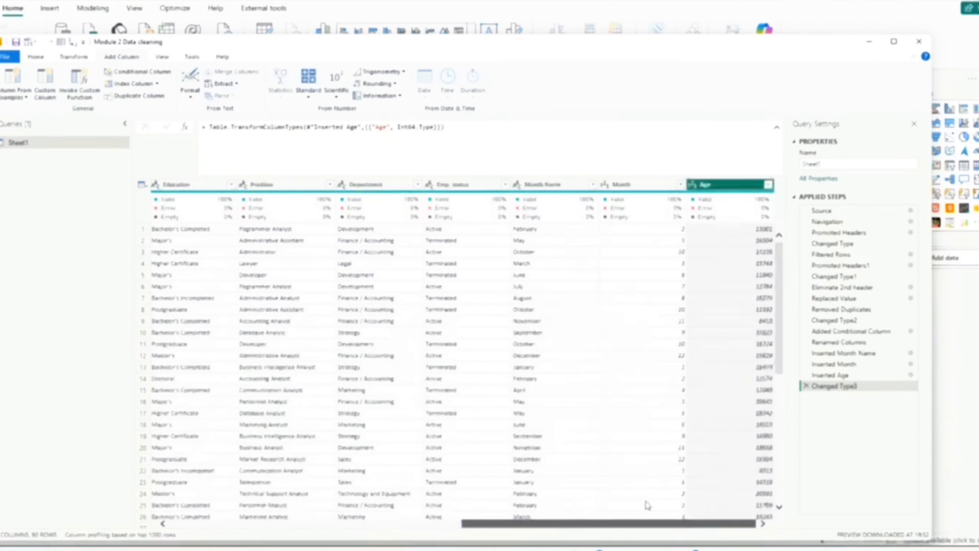
{"action": "left_click", "coordinate": [694, 185]}
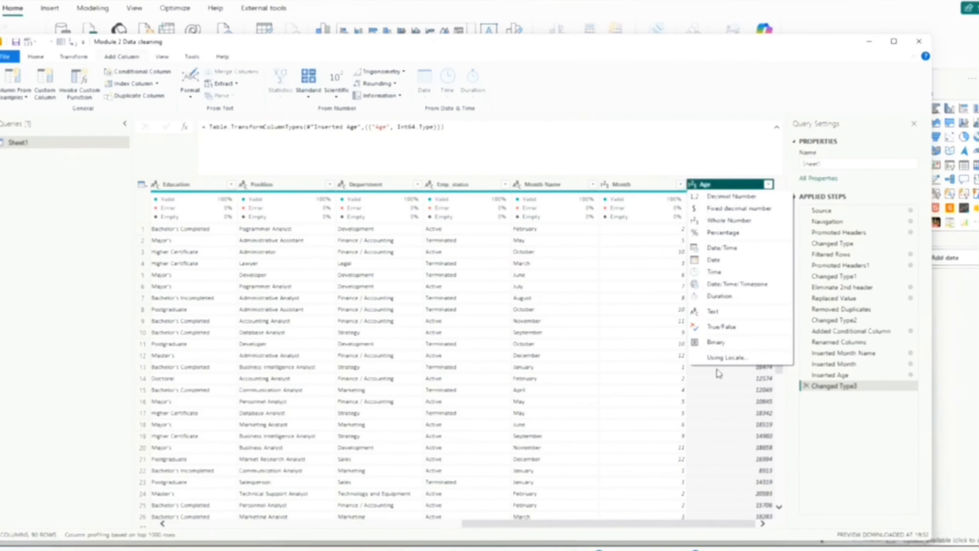
{"action": "left_click", "coordinate": [724, 359]}
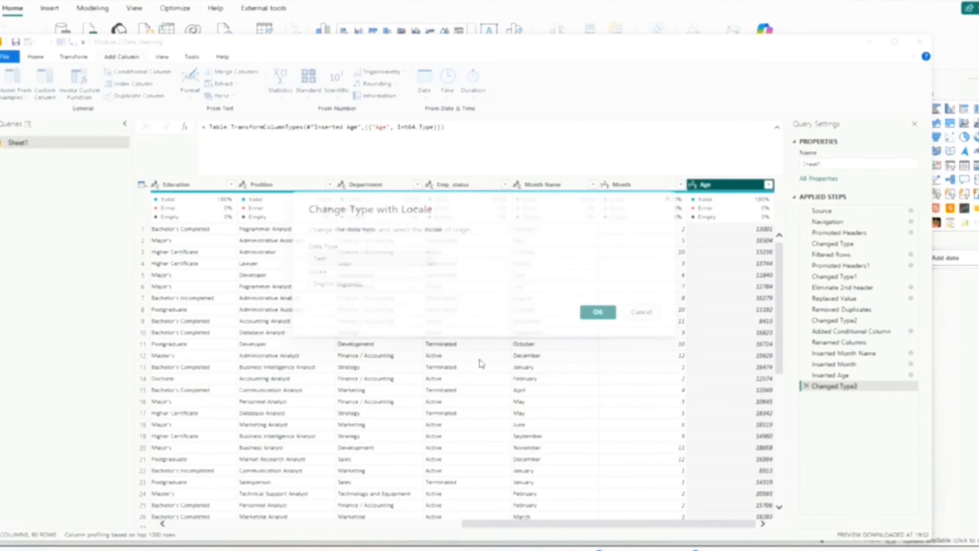
{"action": "left_click", "coordinate": [367, 258]}
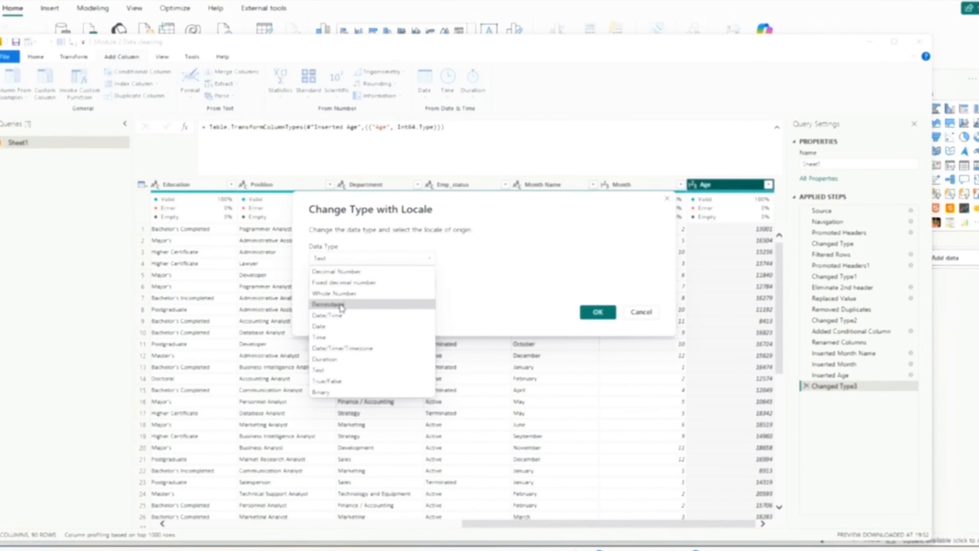
{"action": "left_click", "coordinate": [343, 294]}
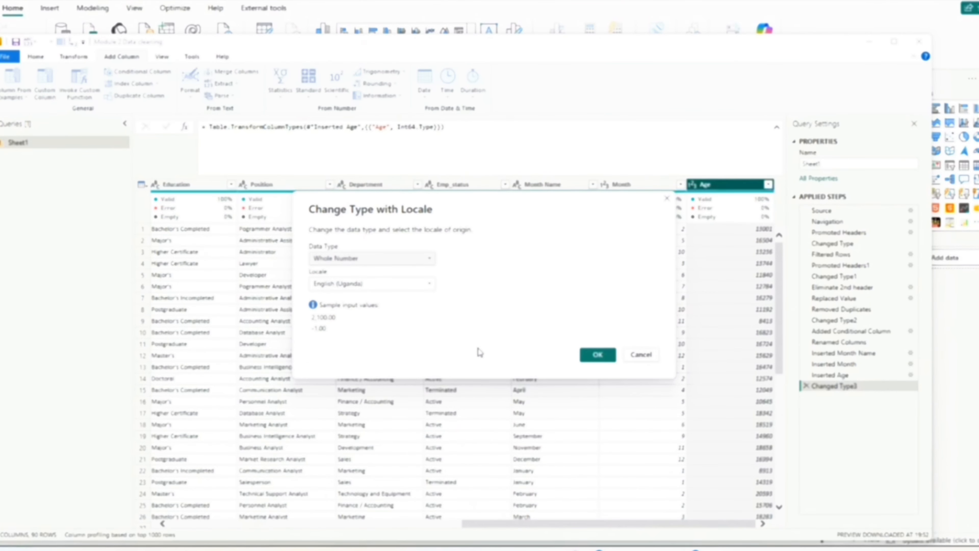
{"action": "left_click", "coordinate": [607, 357]}
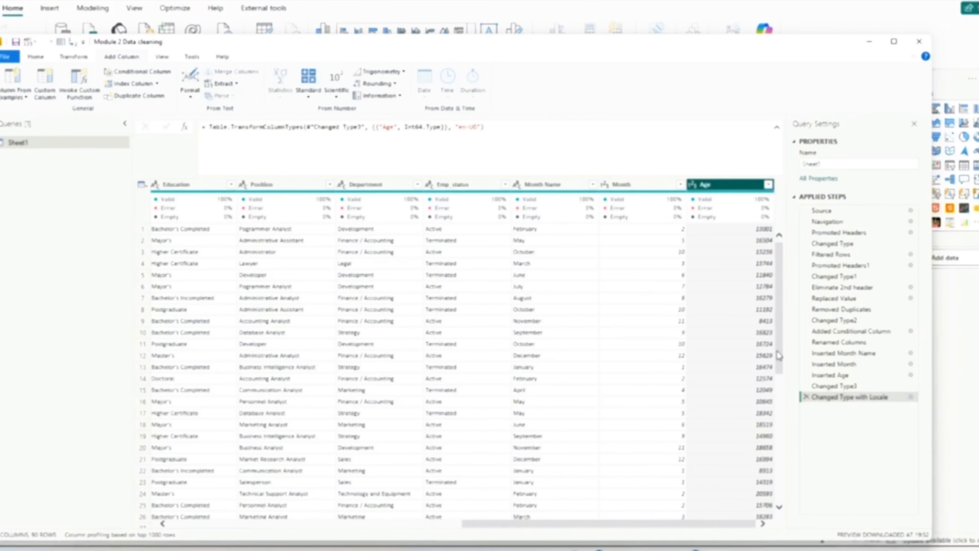
Add an age column calculated from Hire Date
{"action": "left_click_drag", "start_coordinate": [780, 317], "coordinate": [755, 250]}
{"action": "mouse_move", "coordinate": [726, 223]}
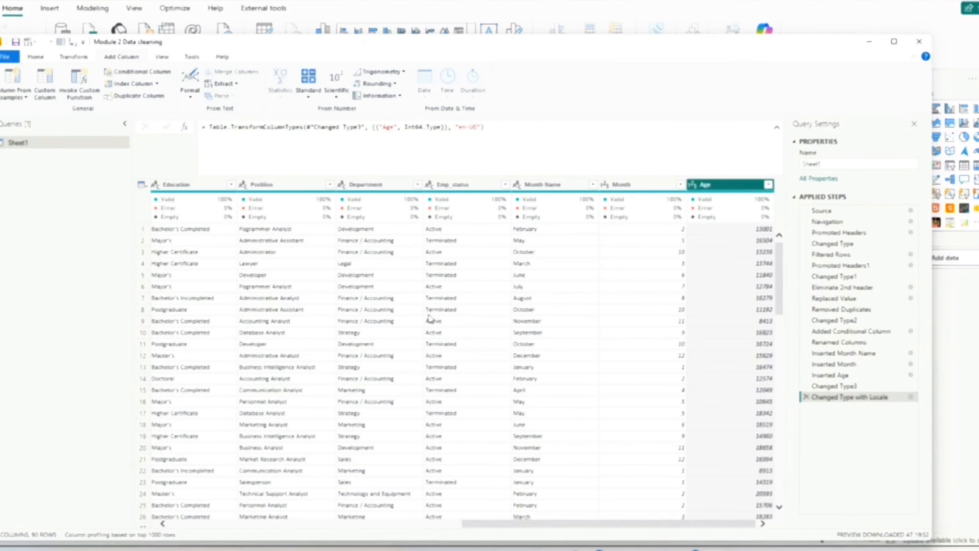
{"action": "left_click_drag", "start_coordinate": [503, 523], "coordinate": [280, 547]}
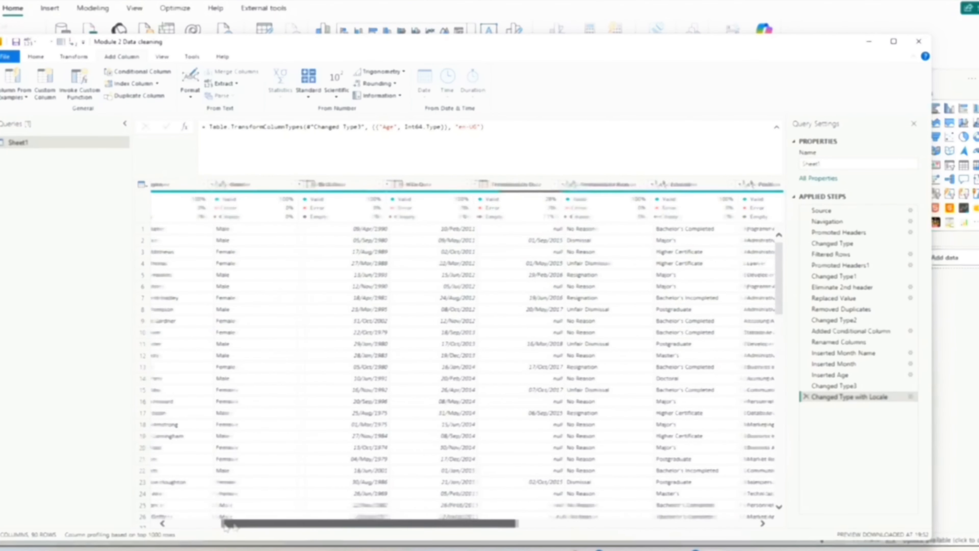
{"action": "left_click_drag", "start_coordinate": [228, 526], "coordinate": [175, 523]}
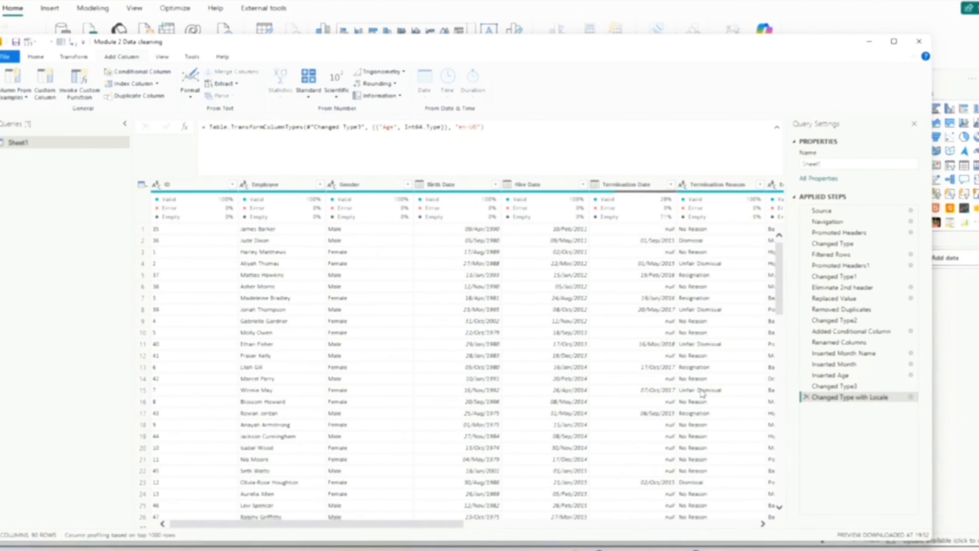
{"action": "left_click", "coordinate": [549, 185]}
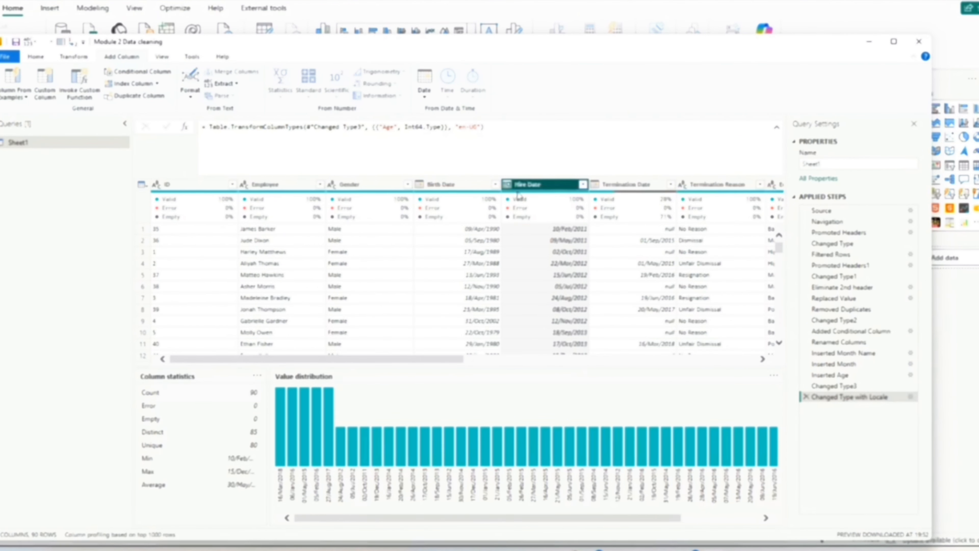
{"action": "left_click", "coordinate": [425, 94]}
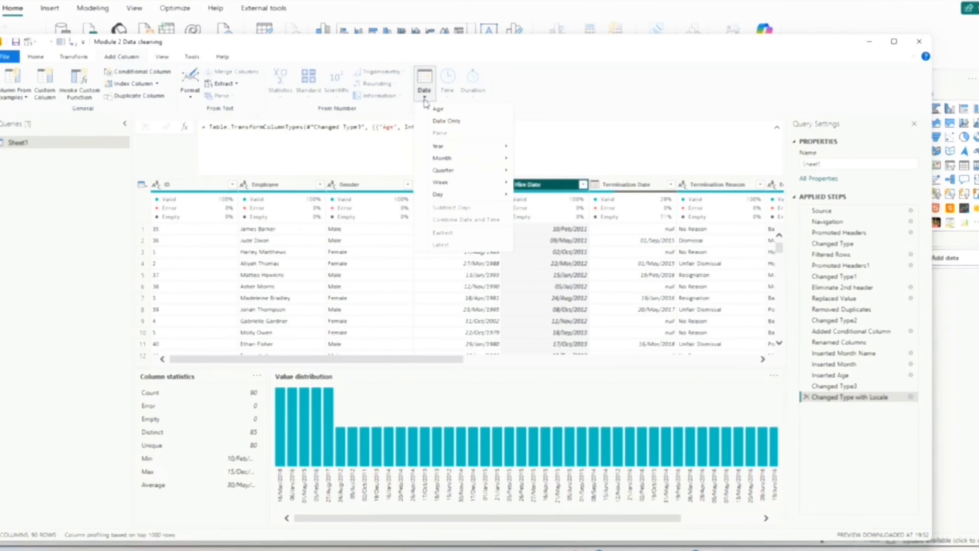
{"action": "left_click", "coordinate": [443, 110]}
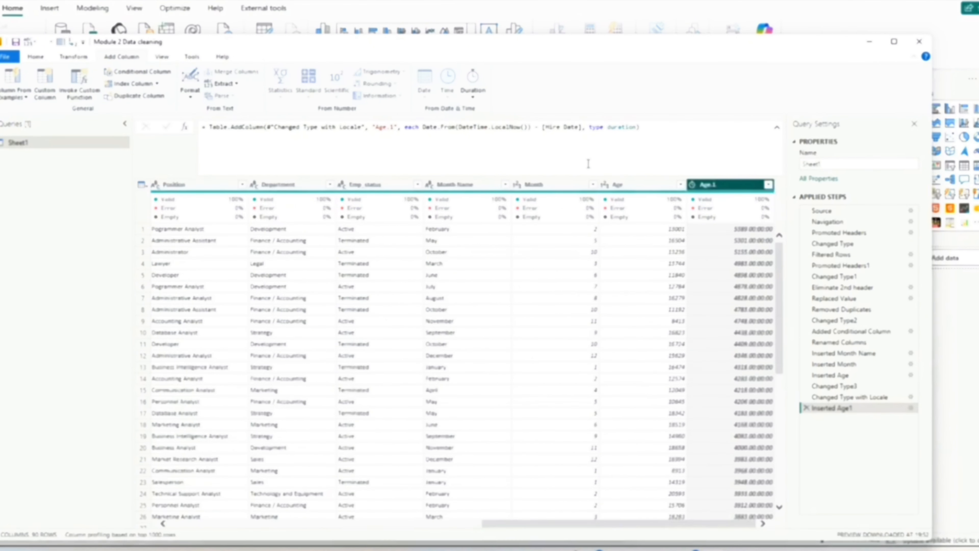
{"action": "mouse_move", "coordinate": [744, 212]}
{"action": "left_click", "coordinate": [911, 407]}
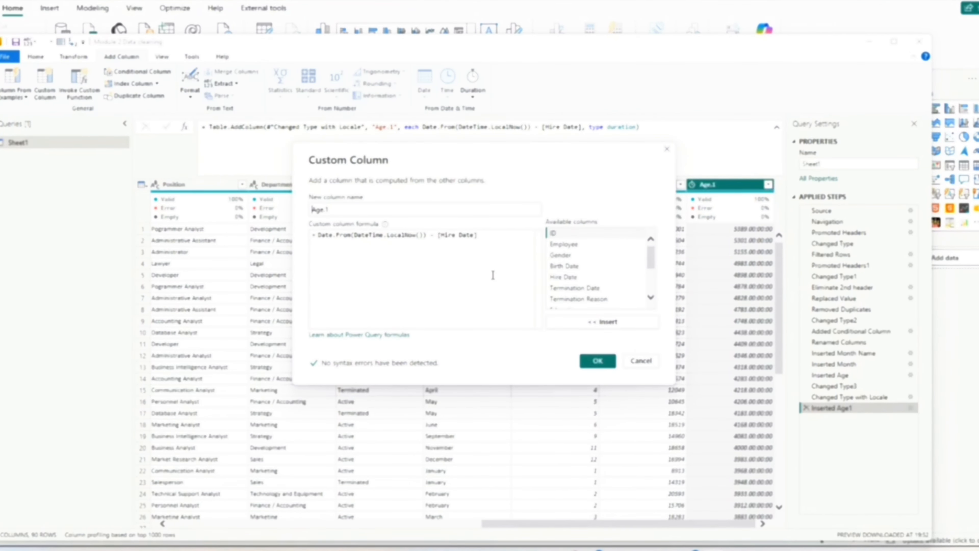
{"action": "left_click", "coordinate": [642, 364]}
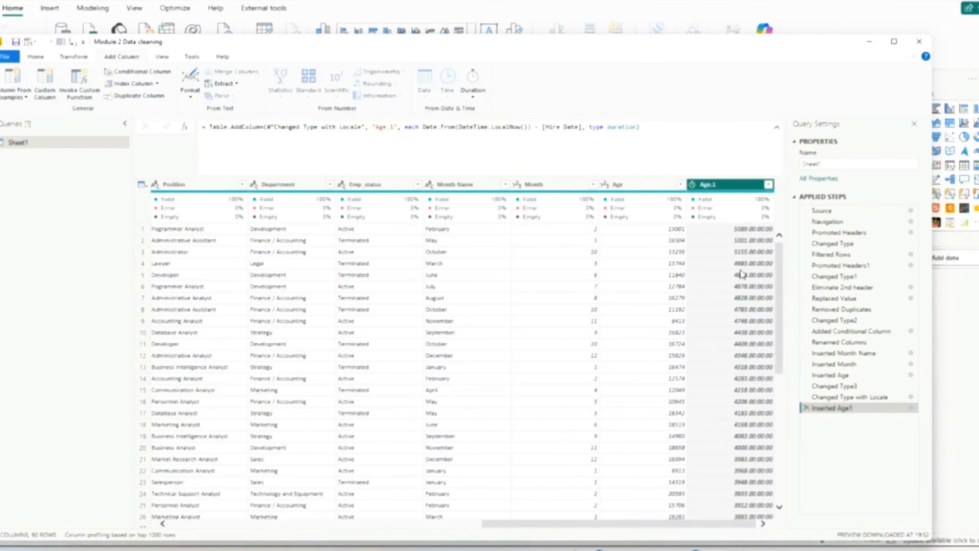
{"action": "left_click", "coordinate": [694, 186]}
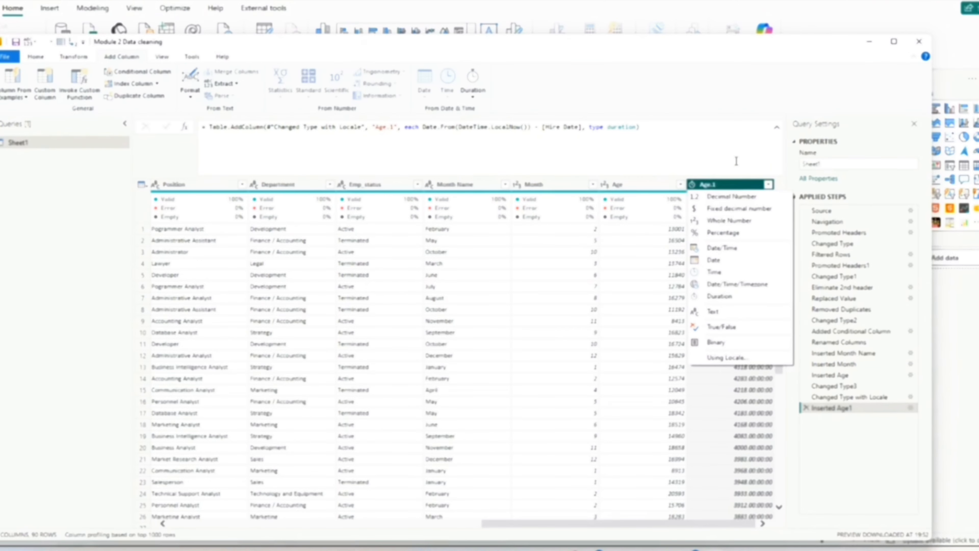
{"action": "left_click", "coordinate": [776, 97]}
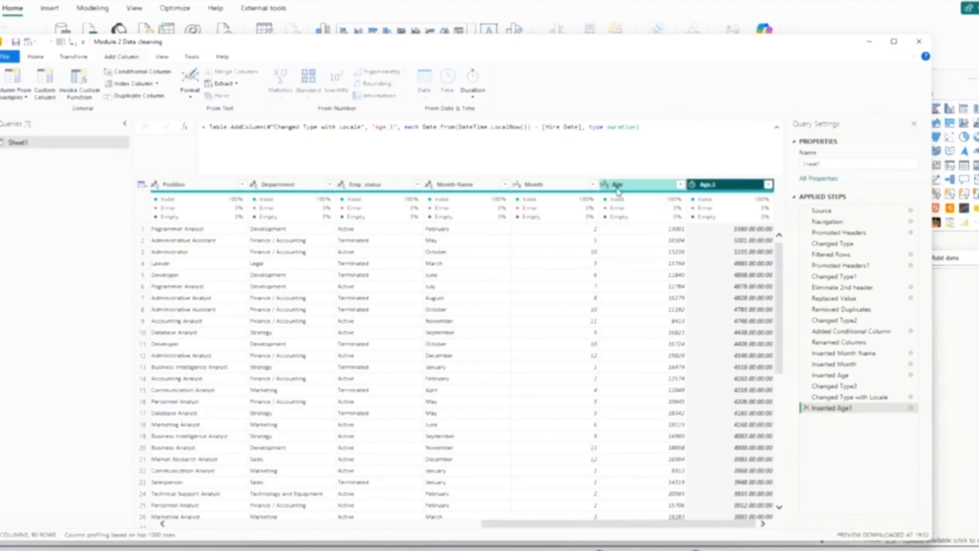
Change the data type of the age column derived from Hire Date to Whole Number
{"action": "mouse_move", "coordinate": [693, 197]}
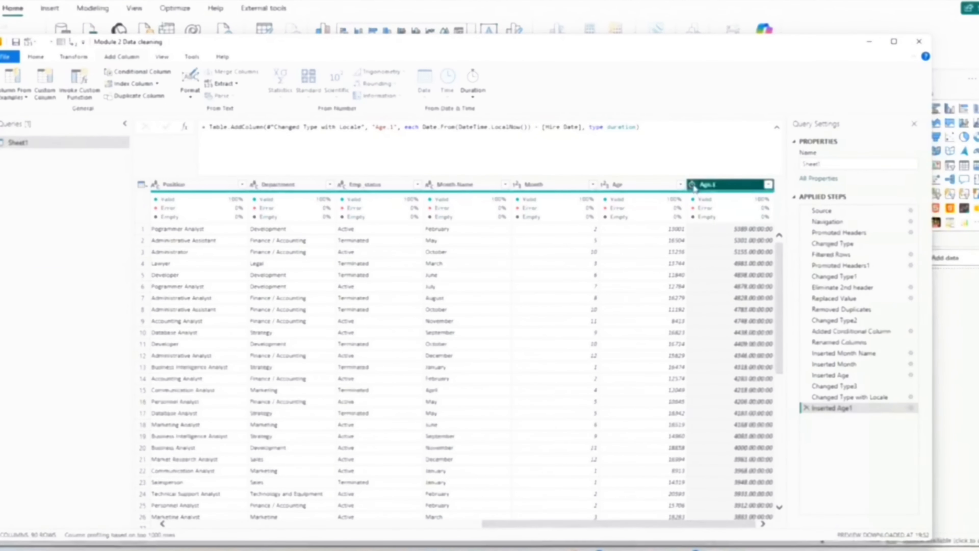
{"action": "left_click", "coordinate": [693, 186]}
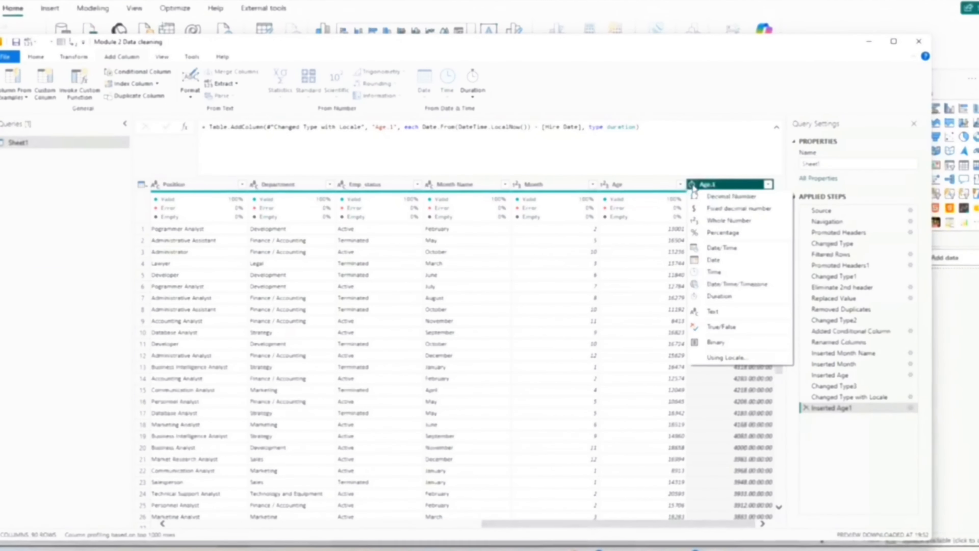
{"action": "left_click", "coordinate": [729, 221]}
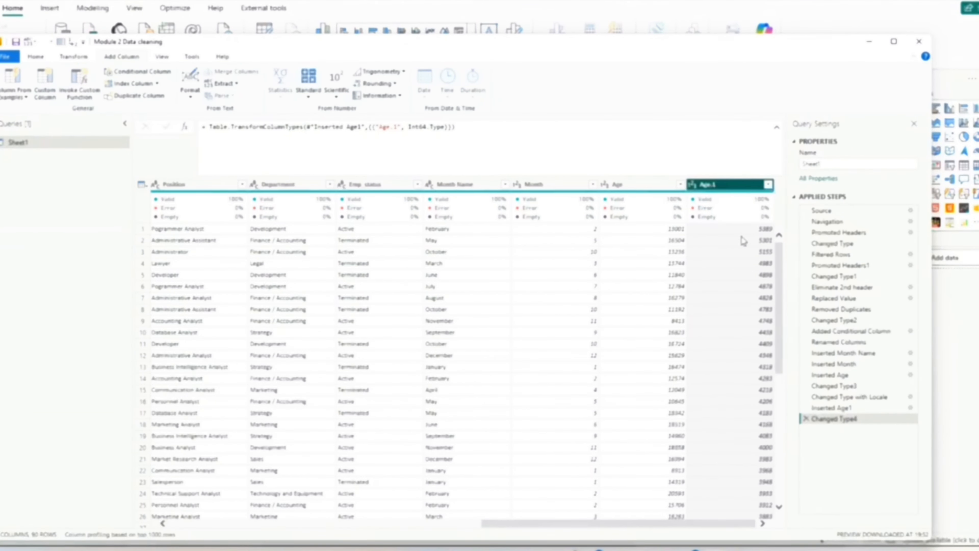
Try adding a Subtract Days column from Hire Date and Termination Date, selecting Hire Date first
{"action": "left_click_drag", "start_coordinate": [546, 524], "coordinate": [332, 524]}
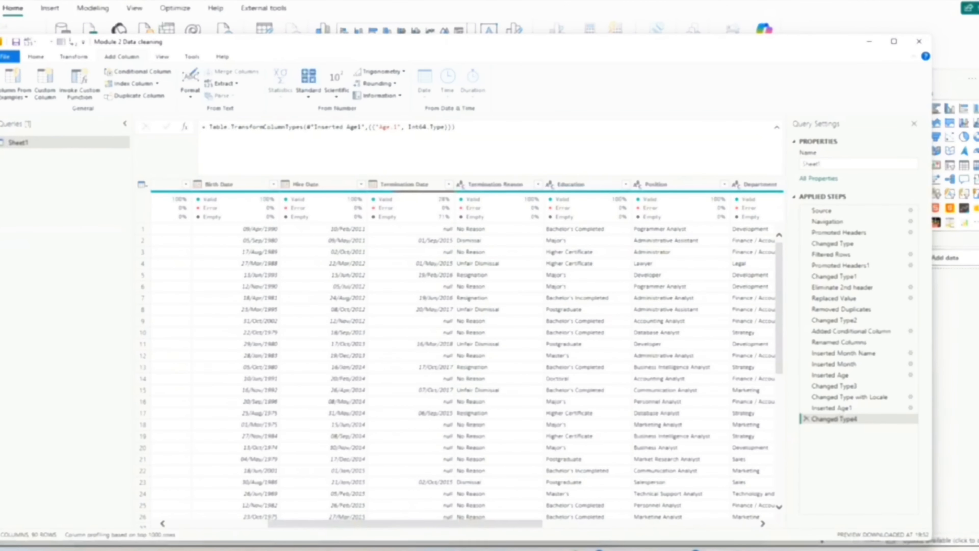
{"action": "left_click", "coordinate": [326, 185]}
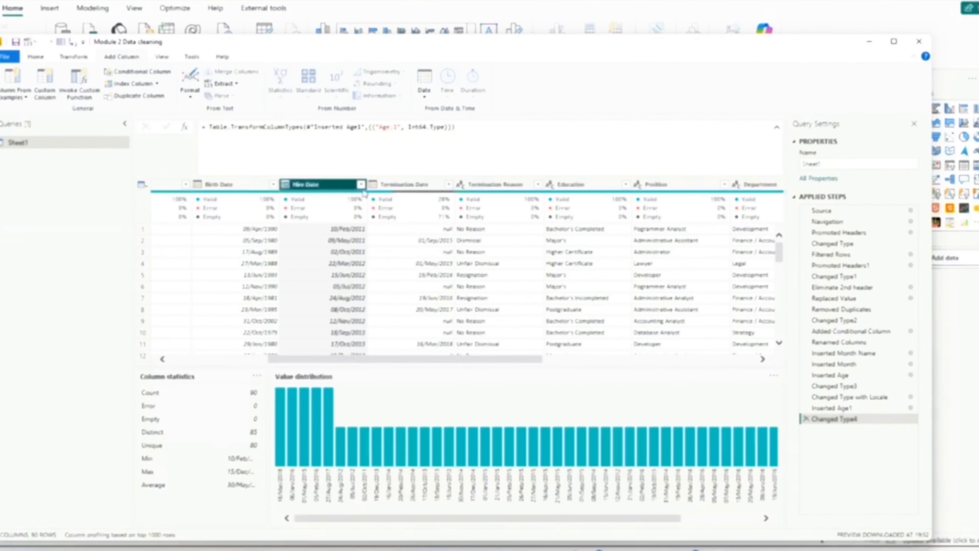
{"action": "left_click", "coordinate": [424, 186], "text": "ctrl"}
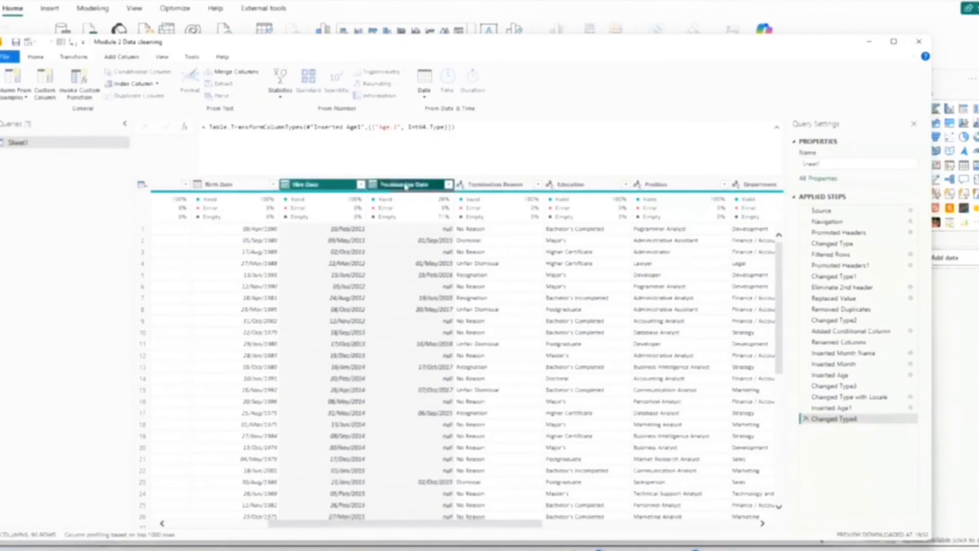
{"action": "left_click", "coordinate": [430, 103]}
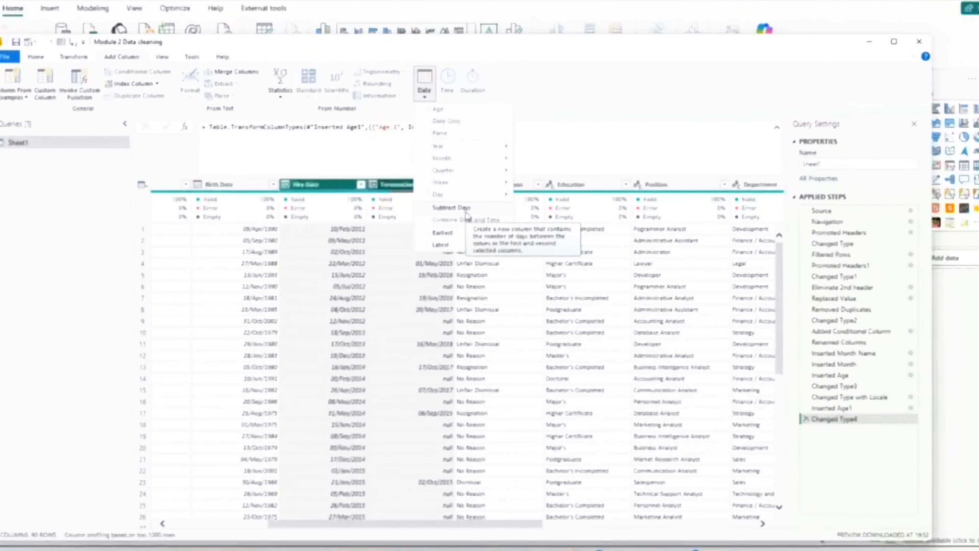
{"action": "left_click", "coordinate": [451, 212]}
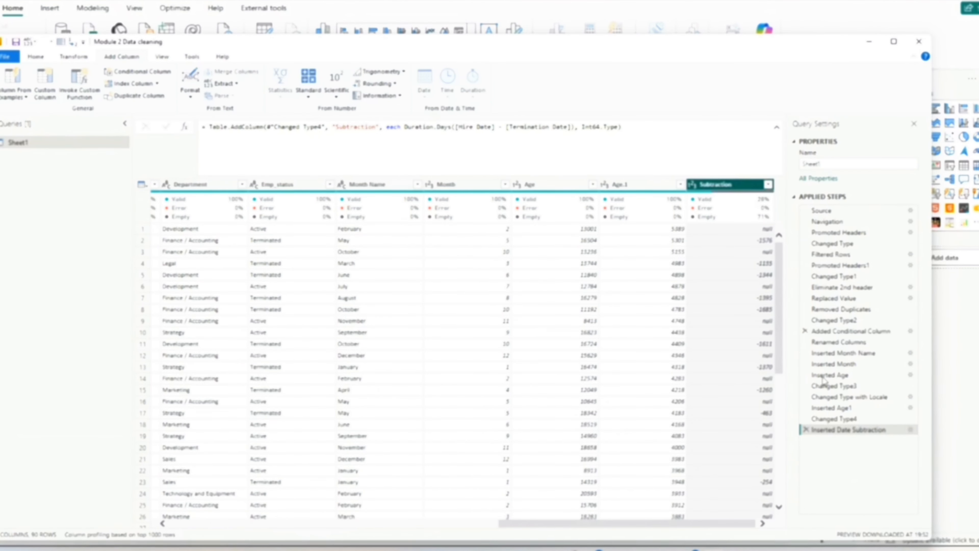
Delete the Inserted Date Subtraction step from the query after checking its formula
{"action": "mouse_move", "coordinate": [692, 200]}
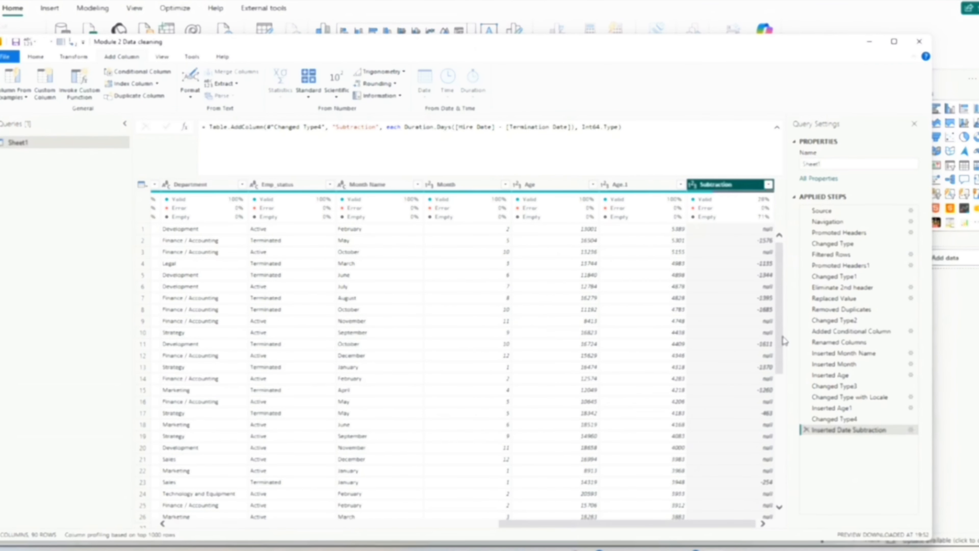
{"action": "left_click", "coordinate": [911, 429]}
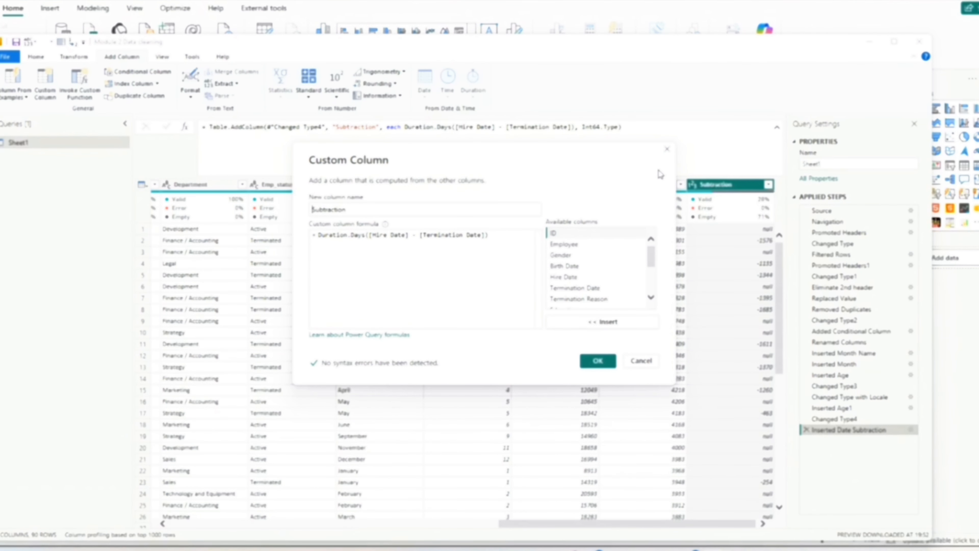
{"action": "left_click", "coordinate": [667, 150]}
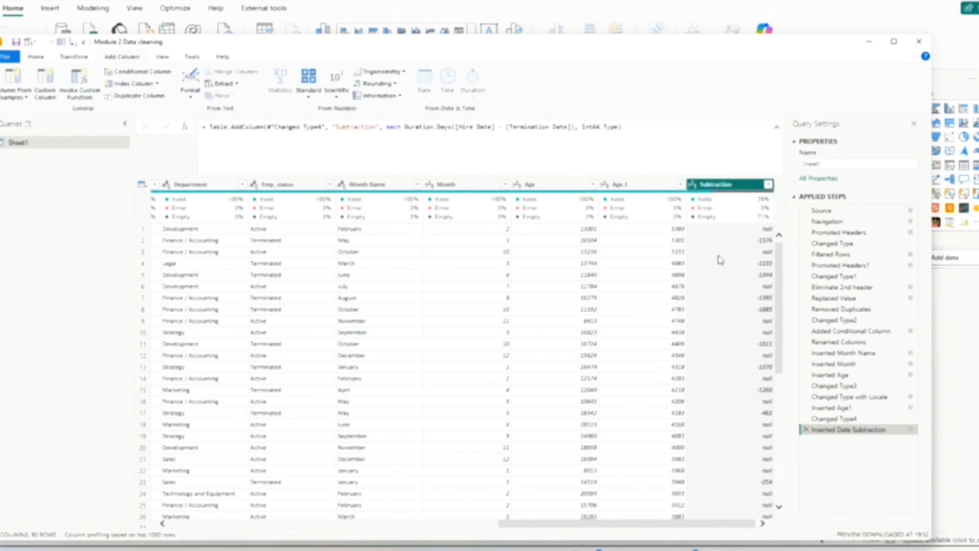
{"action": "left_click", "coordinate": [806, 429]}
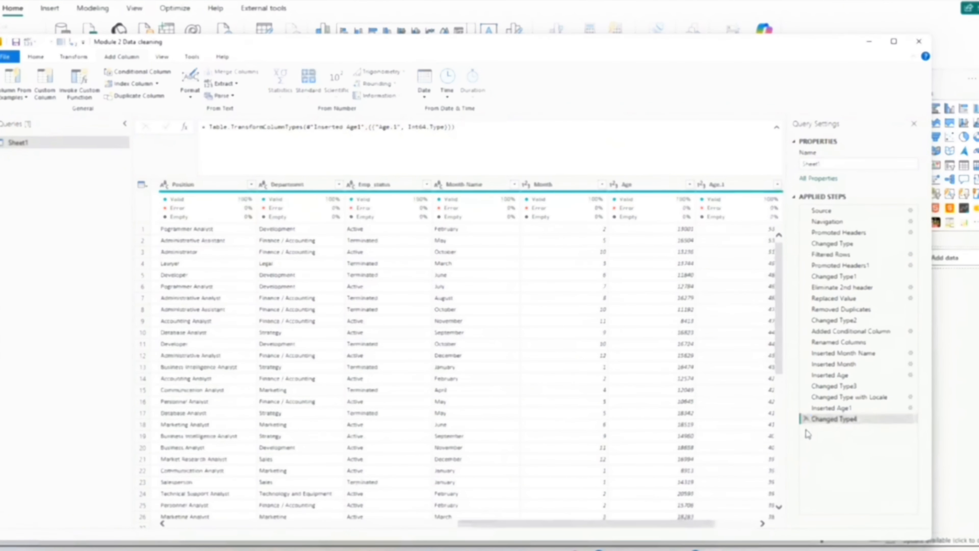
Try adding a Subtract Days column from the two date columns, selecting Hire Date before Termination Date
{"action": "left_click_drag", "start_coordinate": [519, 525], "coordinate": [319, 536]}
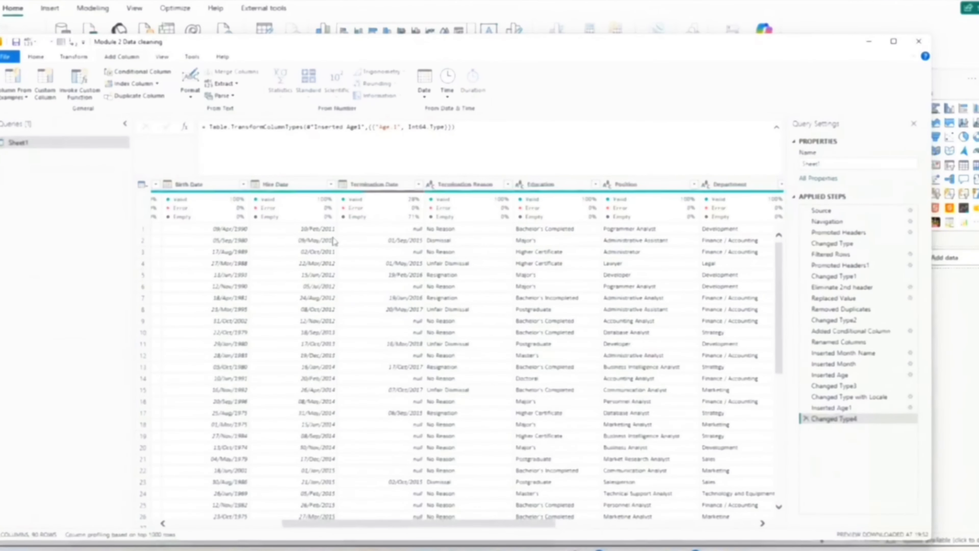
{"action": "left_click", "coordinate": [281, 187]}
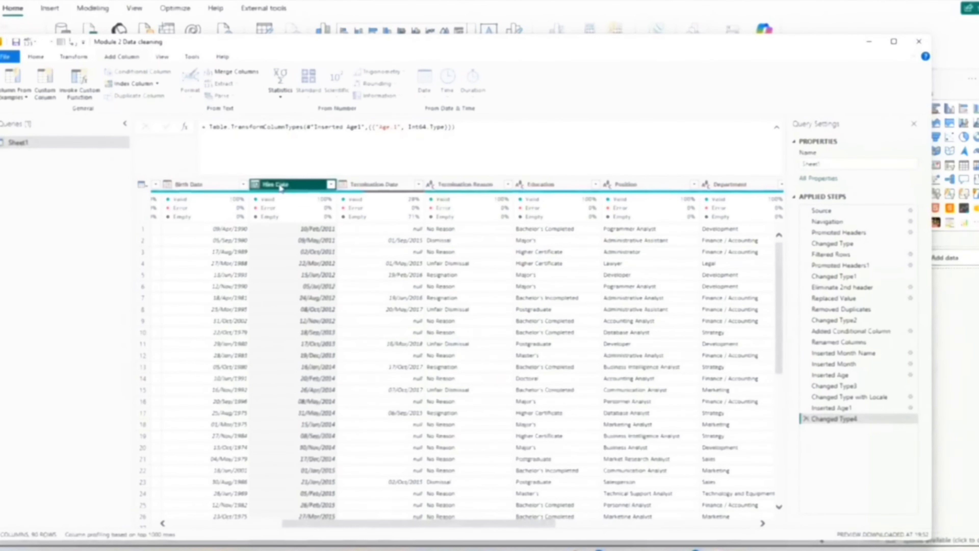
{"action": "left_click", "coordinate": [381, 186], "text": "ctrl"}
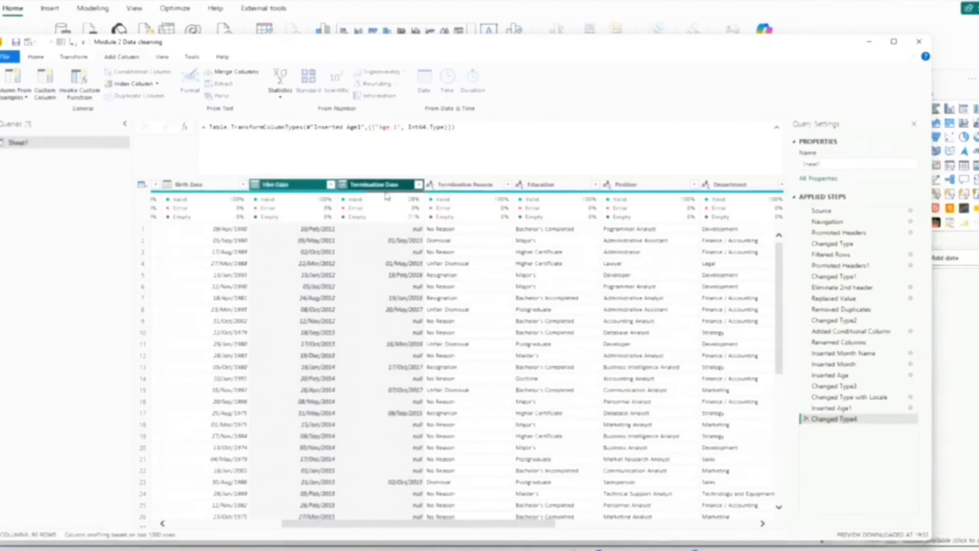
{"action": "left_click", "coordinate": [367, 240]}
{"action": "left_click", "coordinate": [287, 186]}
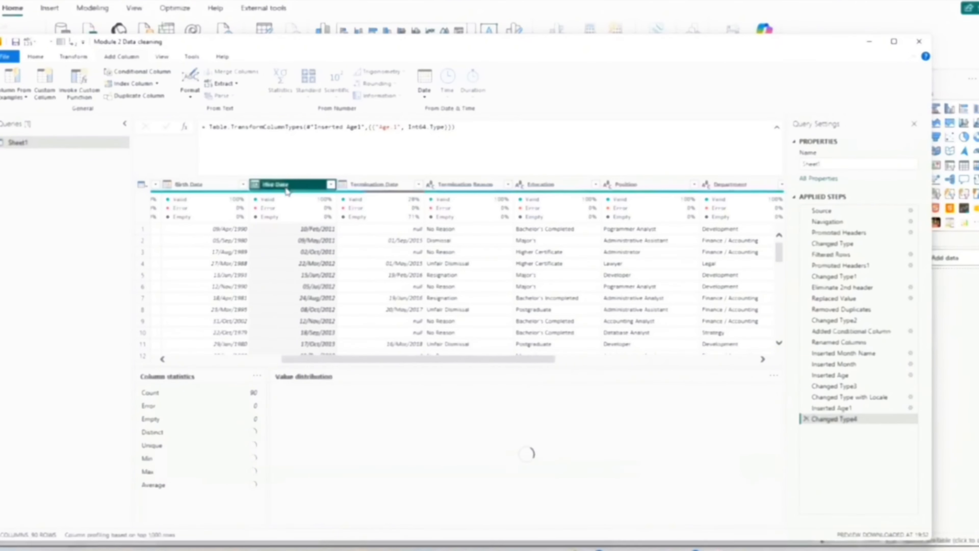
{"action": "left_click", "coordinate": [389, 185], "text": "ctrl"}
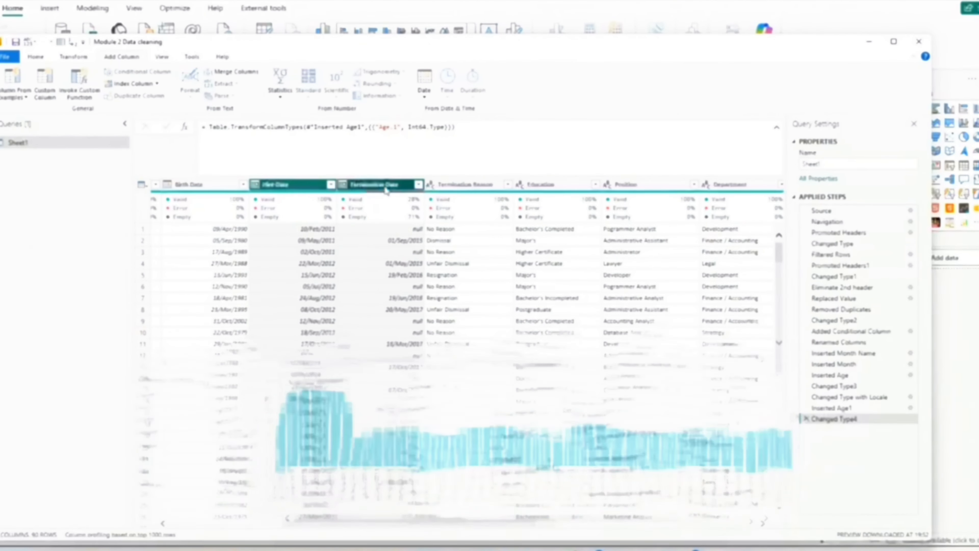
{"action": "left_click", "coordinate": [423, 101]}
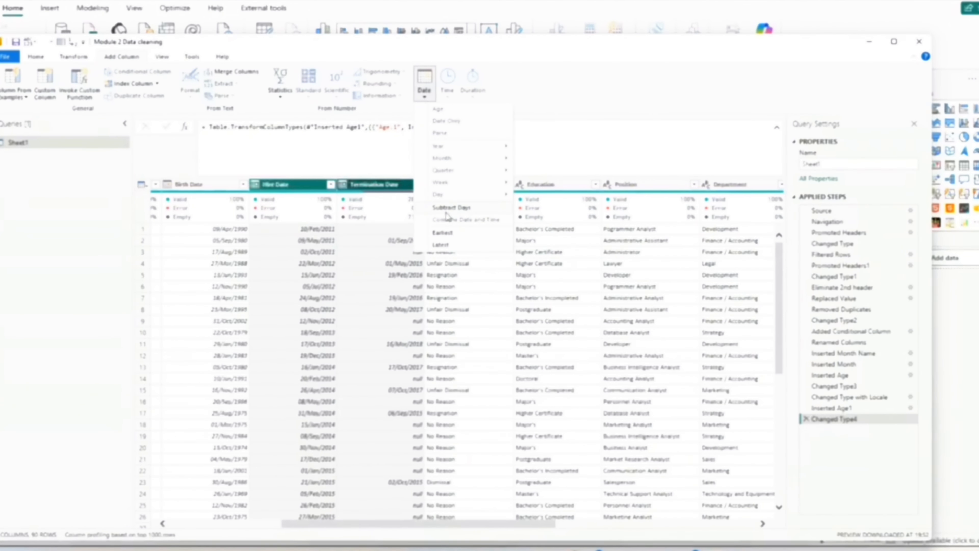
{"action": "left_click", "coordinate": [453, 209]}
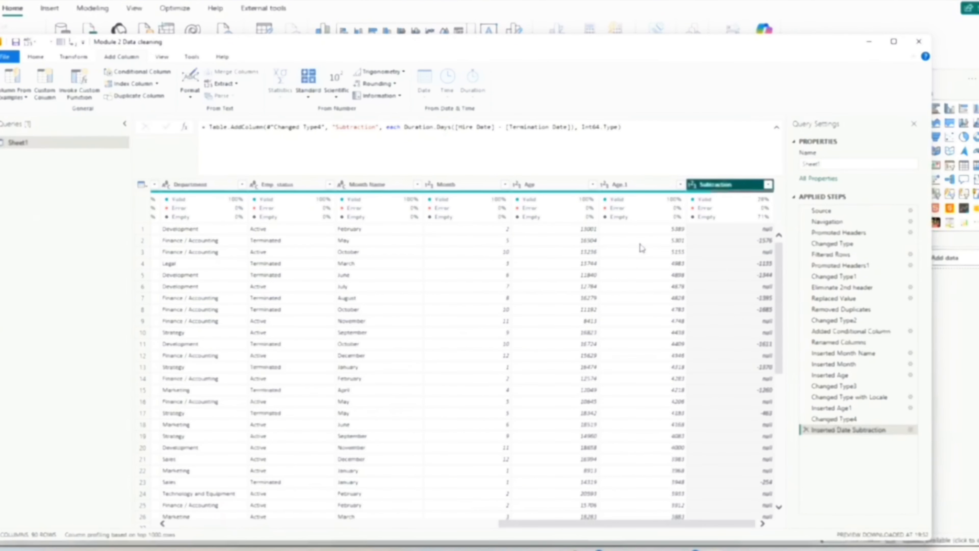
Delete the Inserted Date Subtraction step that subtracts Termination Date from Hire Date
{"action": "left_click_drag", "start_coordinate": [627, 523], "coordinate": [299, 523]}
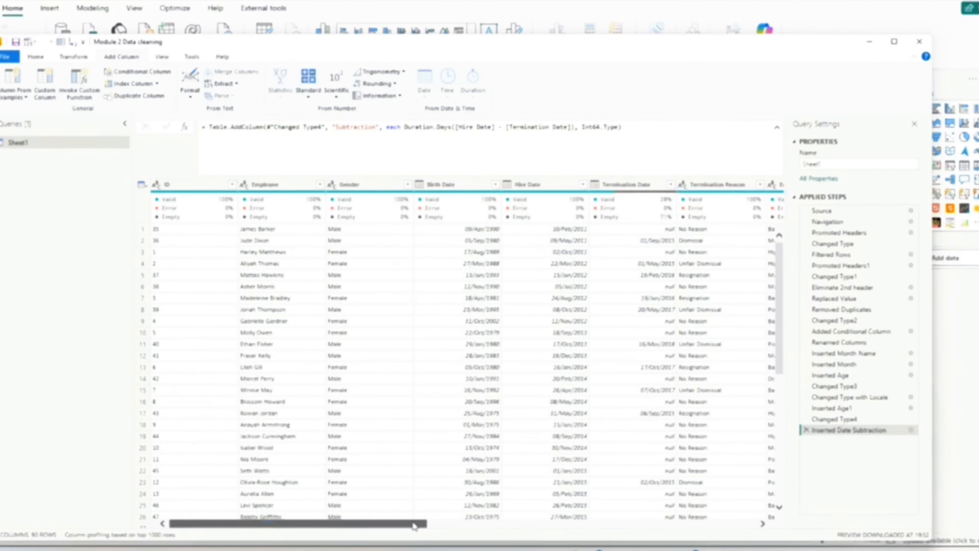
{"action": "left_click_drag", "start_coordinate": [415, 524], "coordinate": [418, 524]}
{"action": "left_click", "coordinate": [806, 430]}
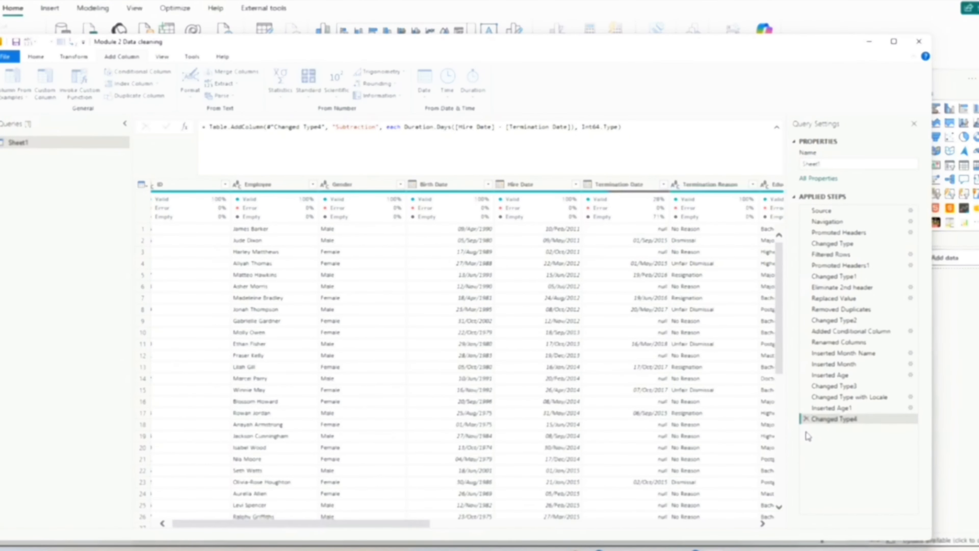
Add a Subtract Days column that subtracts Hire Date from Termination Date, selecting Termination Date first
{"action": "left_click", "coordinate": [626, 189]}
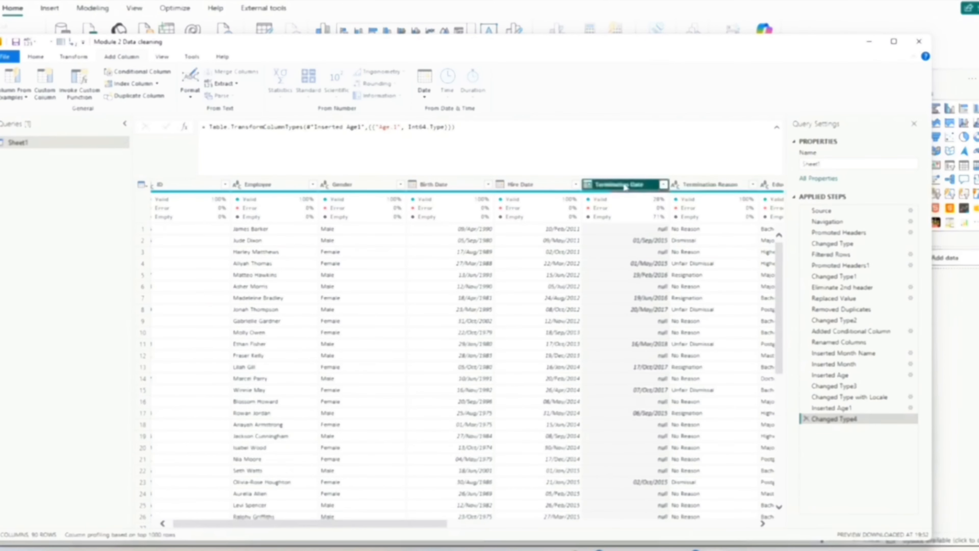
{"action": "left_click", "coordinate": [536, 191], "text": "ctrl"}
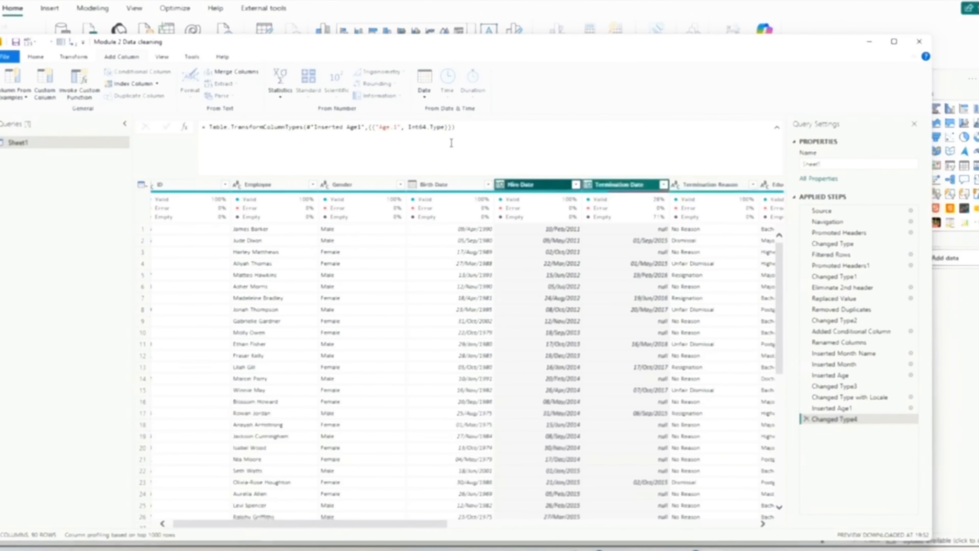
{"action": "left_click", "coordinate": [424, 95]}
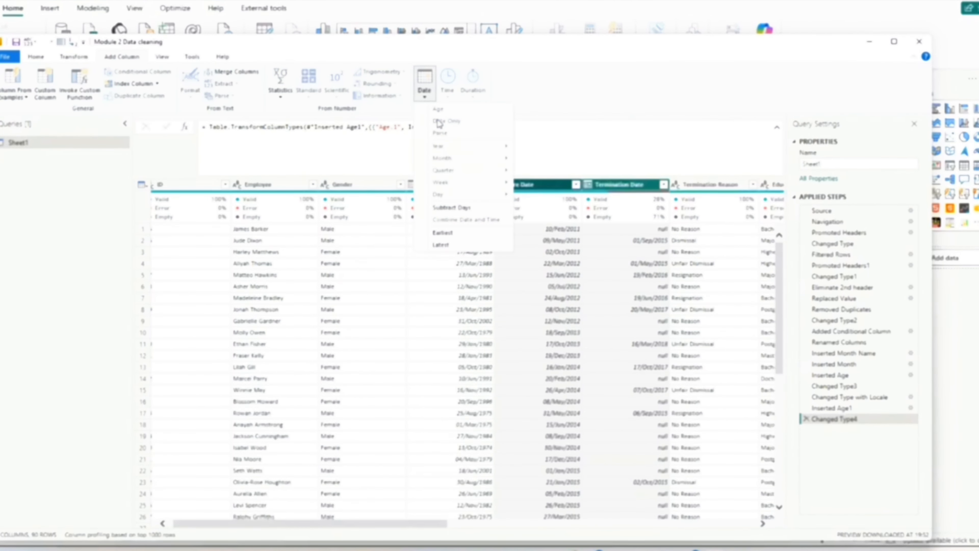
{"action": "left_click", "coordinate": [464, 207]}
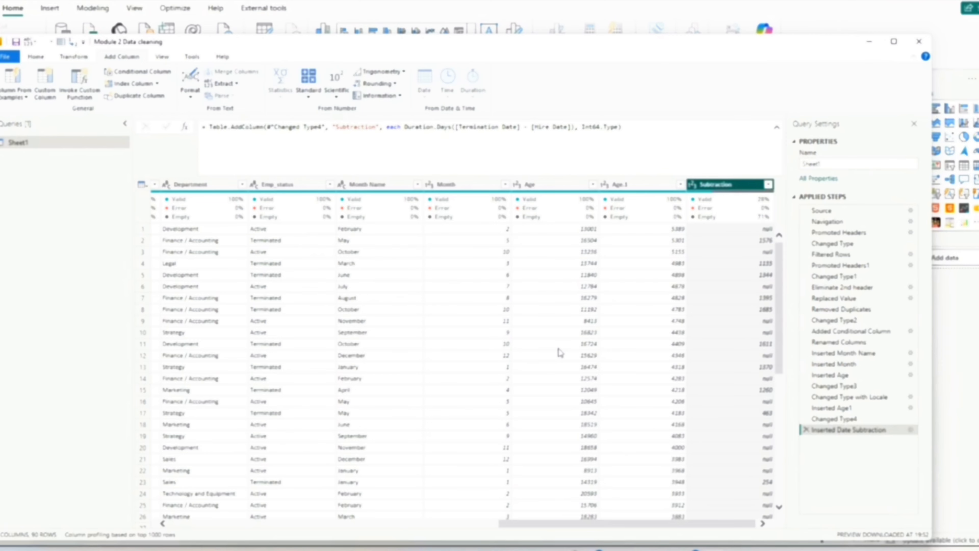
Try selecting the non-adjacent Age.1, Month and Emp_status columns together, and clear the selection
{"action": "left_click", "coordinate": [566, 301]}
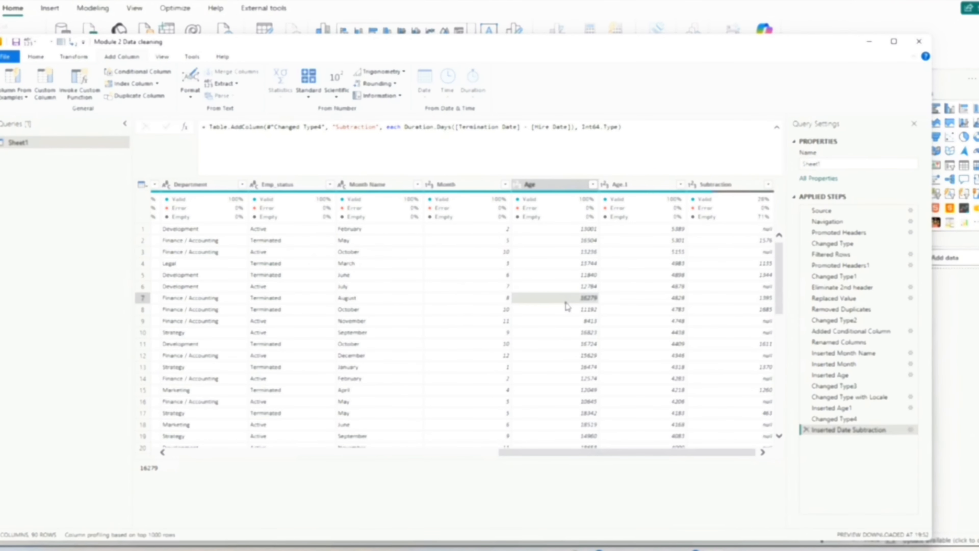
{"action": "left_click", "coordinate": [651, 186]}
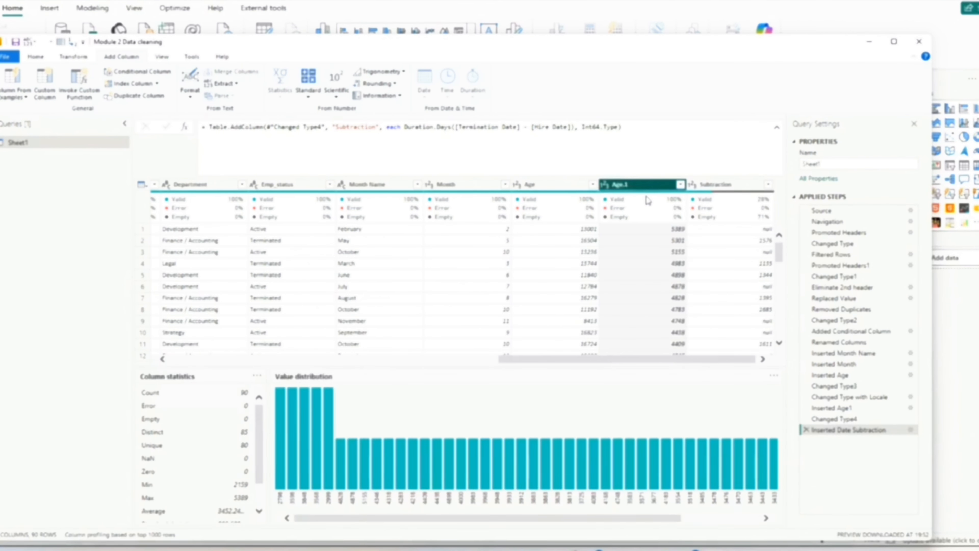
{"action": "left_click", "coordinate": [447, 186], "text": "ctrl"}
{"action": "left_click", "coordinate": [287, 186], "text": "ctrl"}
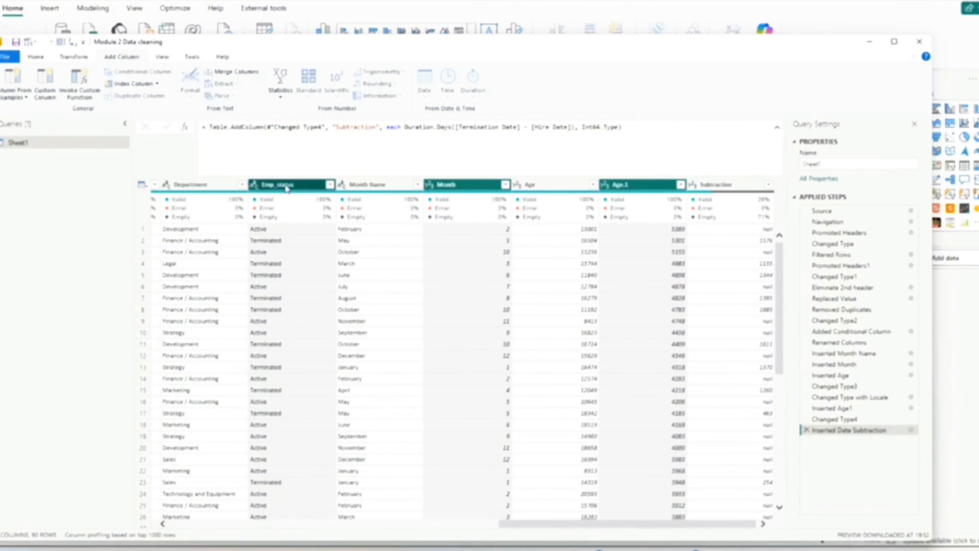
{"action": "left_click", "coordinate": [656, 263]}
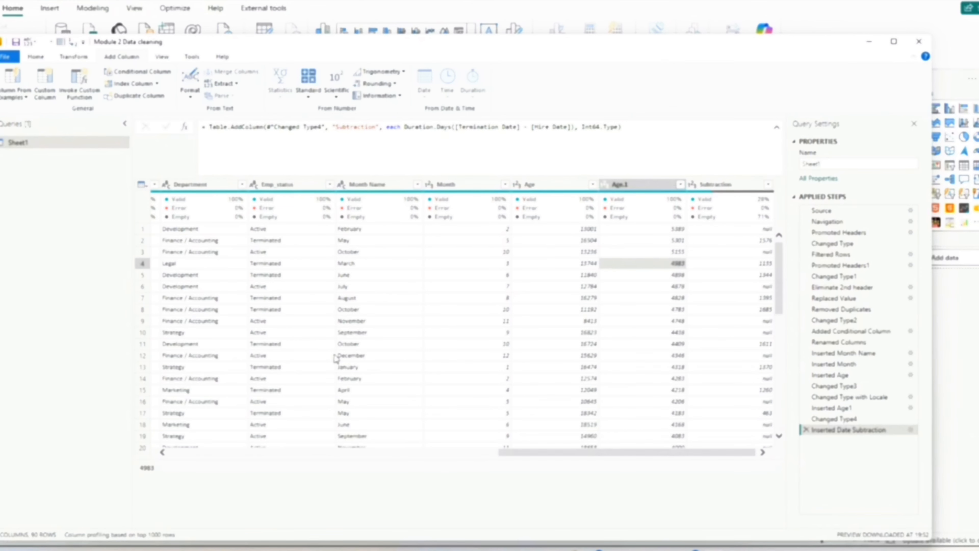
Try removing the adjacent columns from Emp_status through Age, and delete the Removed Columns step
{"action": "left_click", "coordinate": [295, 186]}
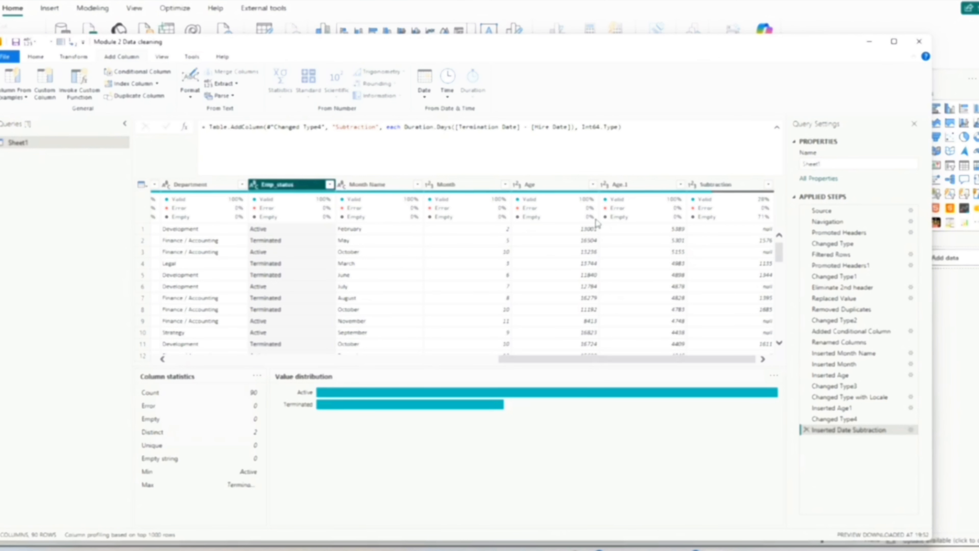
{"action": "left_click", "coordinate": [560, 188], "text": "shift"}
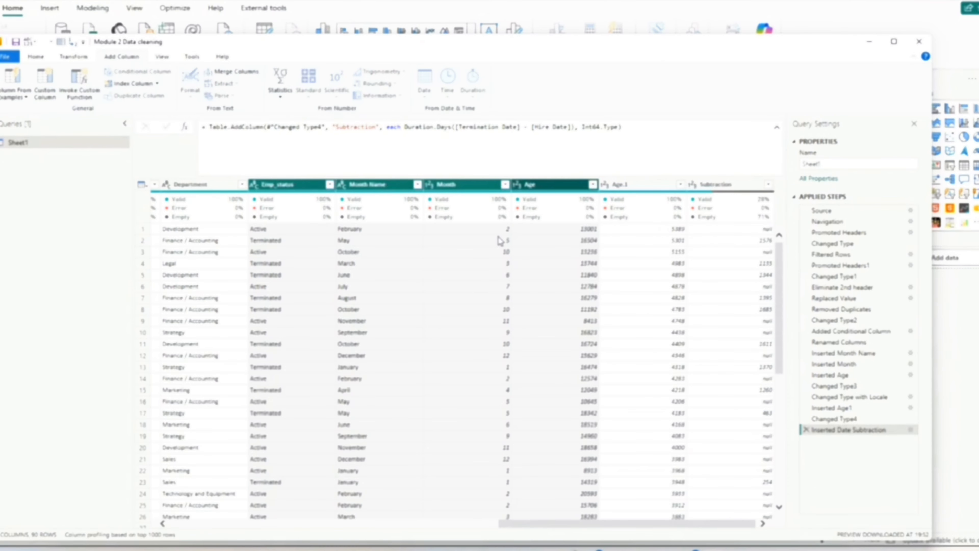
{"action": "left_click", "coordinate": [71, 59]}
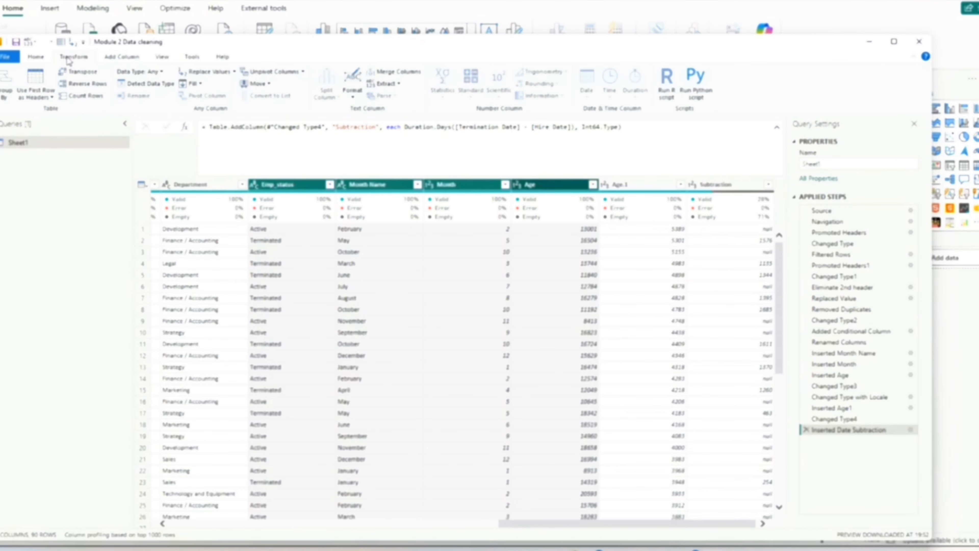
{"action": "left_click", "coordinate": [36, 58]}
{"action": "left_click", "coordinate": [338, 78]}
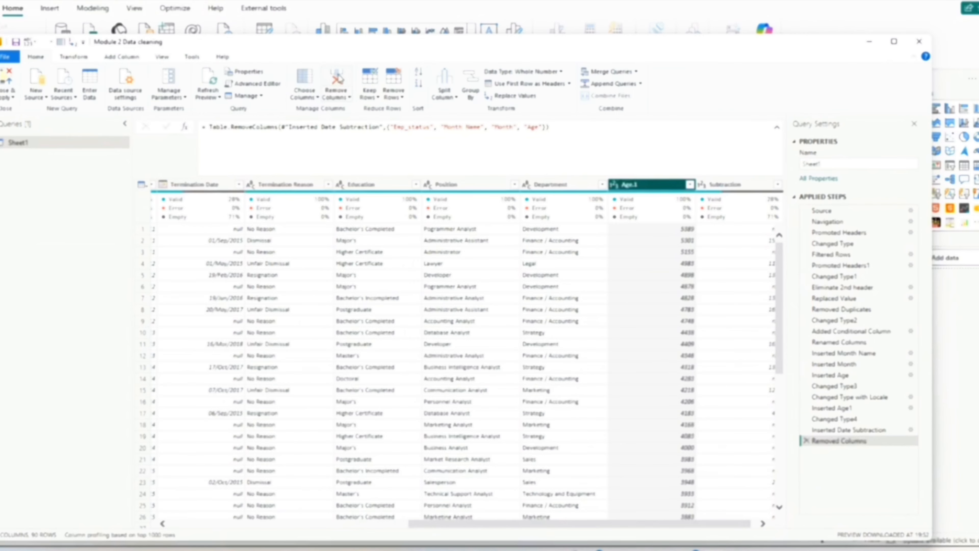
{"action": "left_click", "coordinate": [806, 442]}
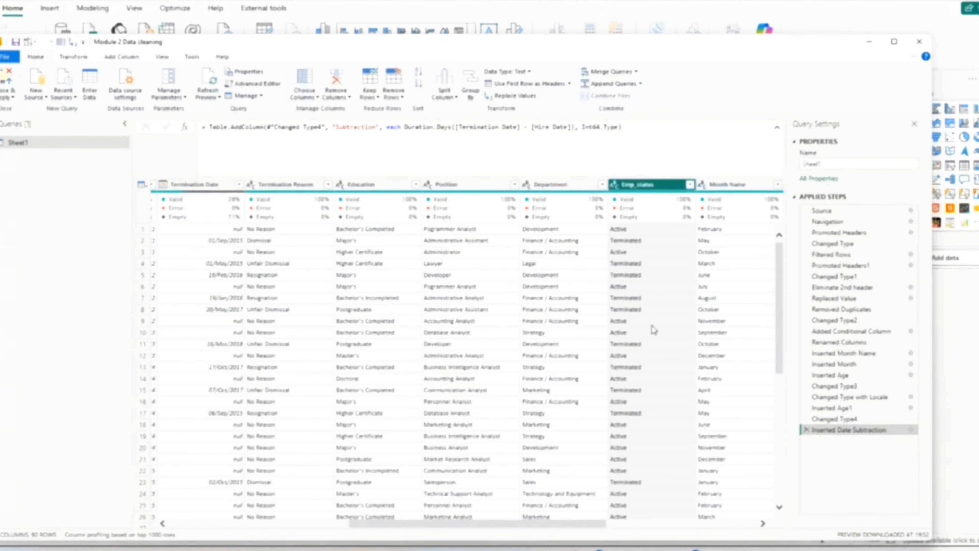
Rename the Sheet1 query to Emp_Data
{"action": "left_click_drag", "start_coordinate": [564, 525], "coordinate": [804, 487]}
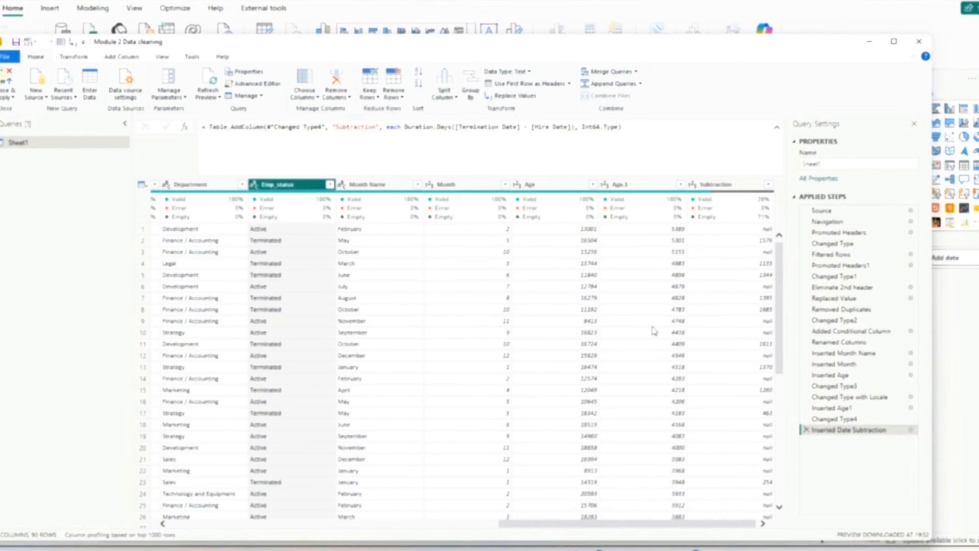
{"action": "mouse_move", "coordinate": [621, 525]}
{"action": "left_mouse_down"}
{"action": "mouse_move", "coordinate": [380, 525]}
{"action": "mouse_move", "coordinate": [628, 525]}
{"action": "left_mouse_up"}
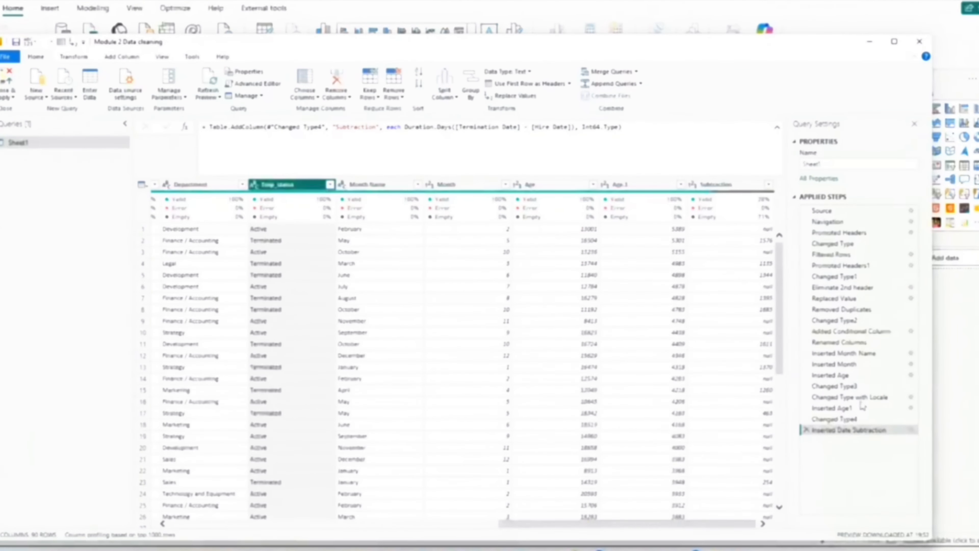
{"action": "left_click_drag", "start_coordinate": [835, 165], "coordinate": [794, 172]}
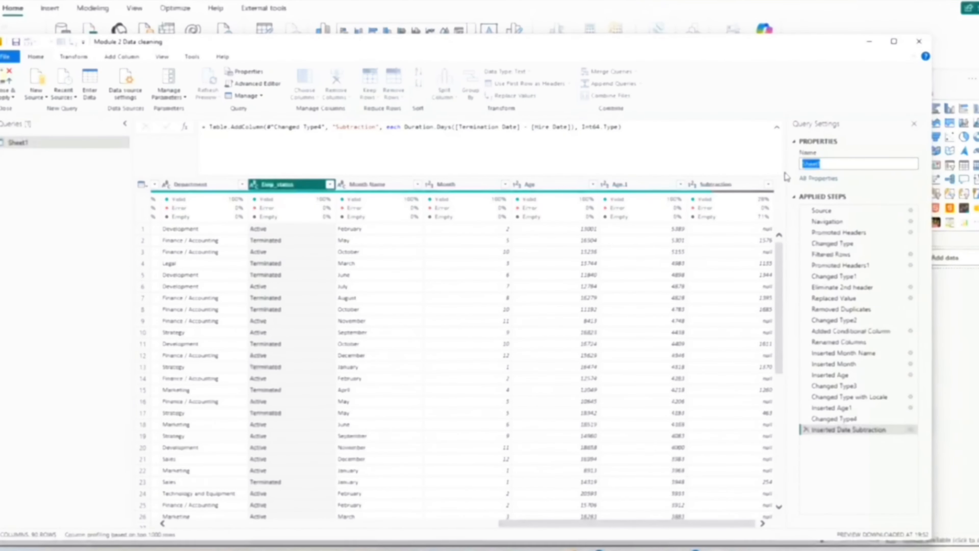
{"action": "key", "text": "BackSpace"}
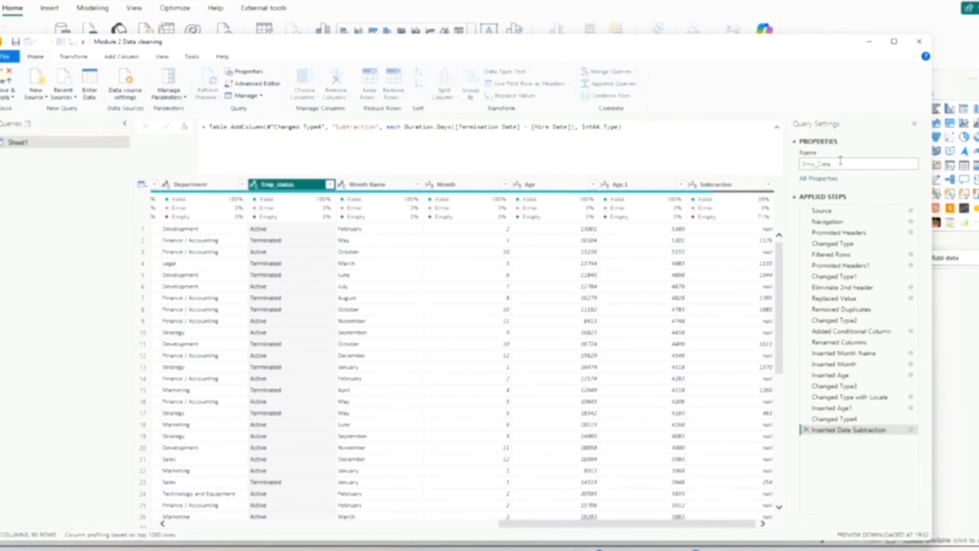
{"action": "key", "text": "Return"}
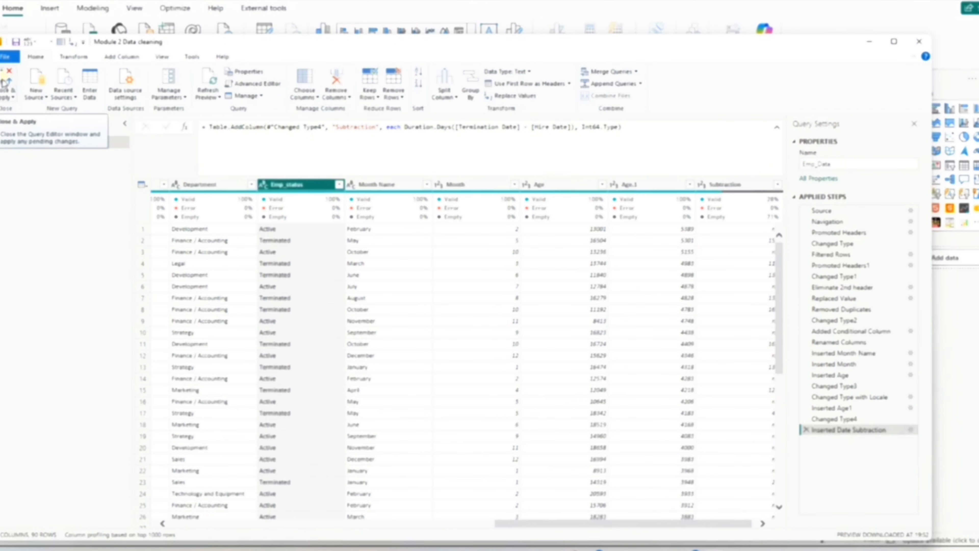
Close the query editor and apply the pending changes to the report
{"action": "left_click", "coordinate": [8, 96]}
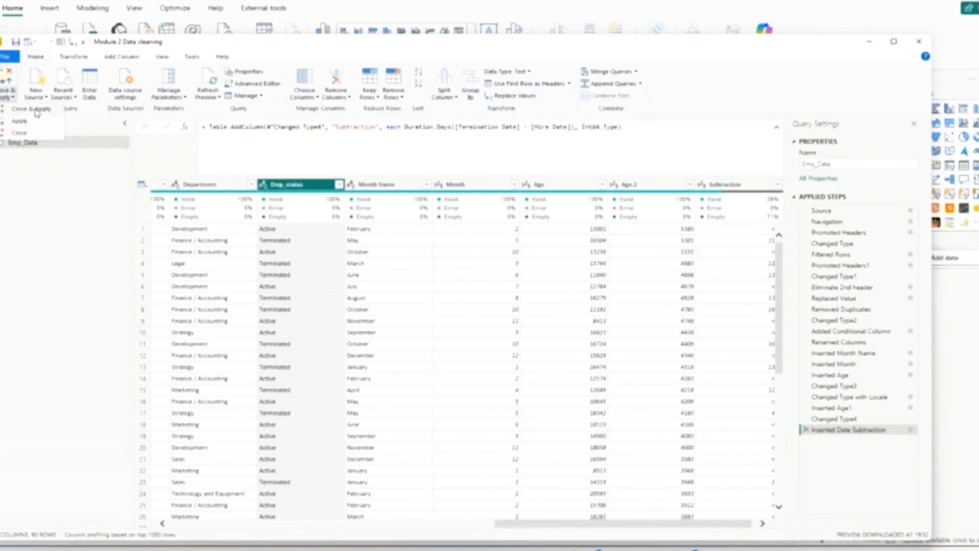
{"action": "left_click", "coordinate": [249, 46]}
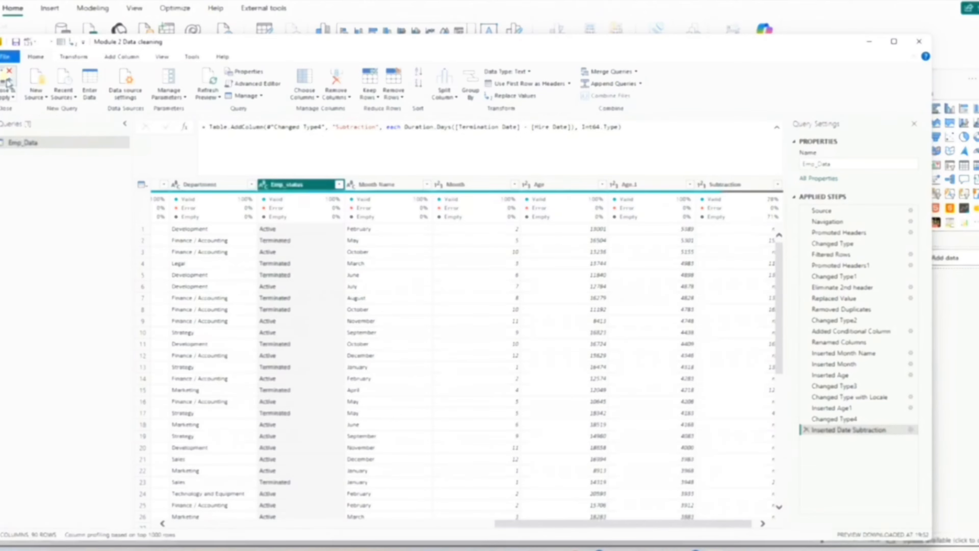
{"action": "left_click", "coordinate": [7, 81]}
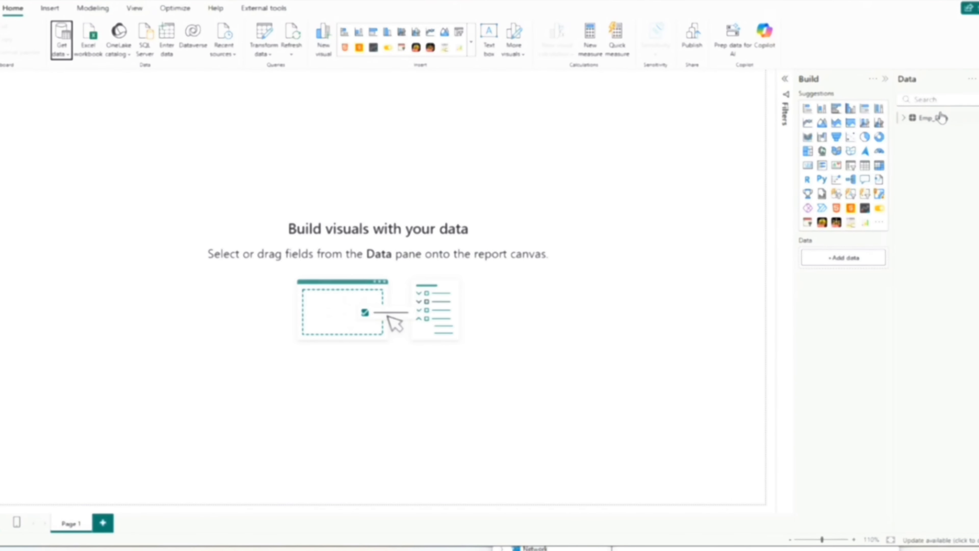
Expand the Emp_Data table's fields and place a donut chart near the middle of the report page
{"action": "left_click", "coordinate": [904, 119]}
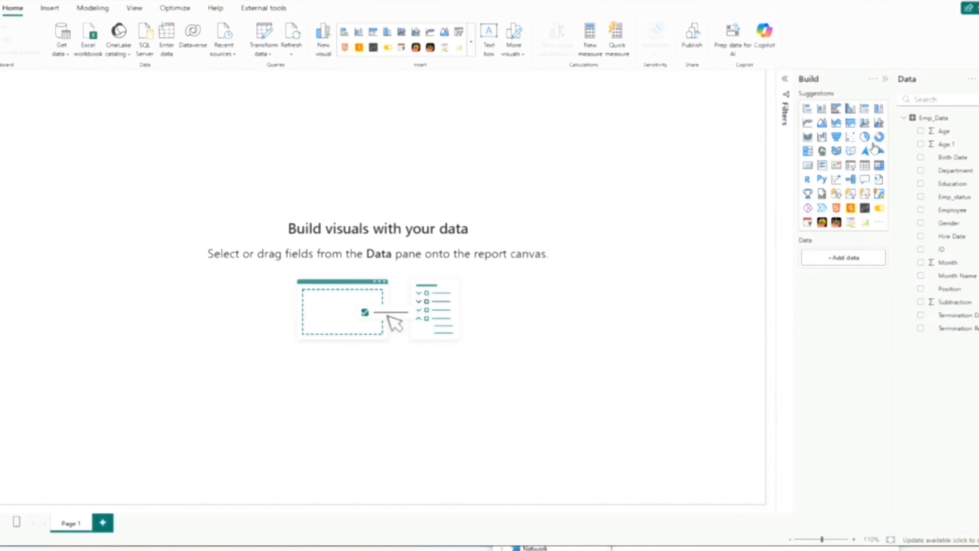
{"action": "left_click", "coordinate": [879, 137]}
{"action": "left_click_drag", "start_coordinate": [107, 109], "coordinate": [361, 207]}
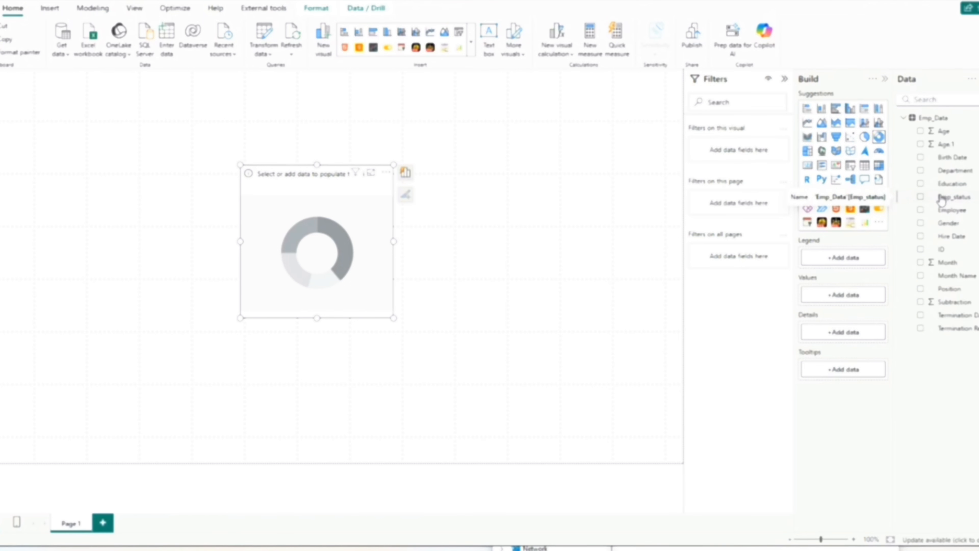
Use Emp_status as the donut chart's legend and its count as the values, and enlarge the chart
{"action": "left_click", "coordinate": [921, 197]}
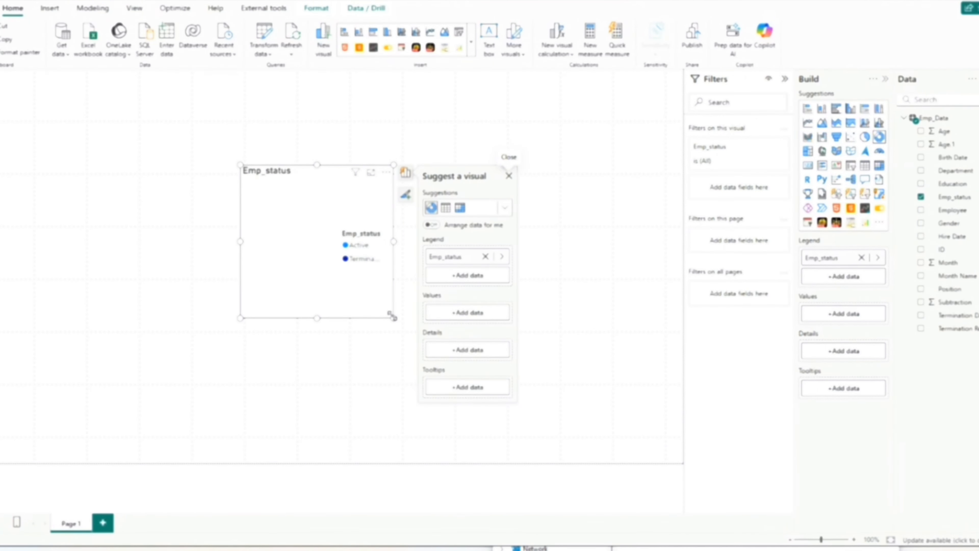
{"action": "left_click_drag", "start_coordinate": [394, 318], "coordinate": [519, 363]}
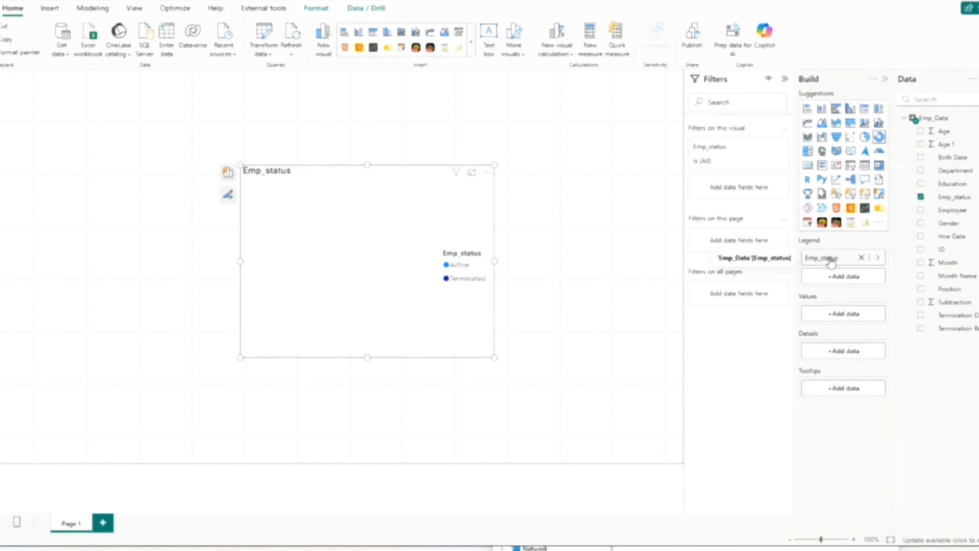
{"action": "left_click_drag", "start_coordinate": [955, 197], "coordinate": [853, 319]}
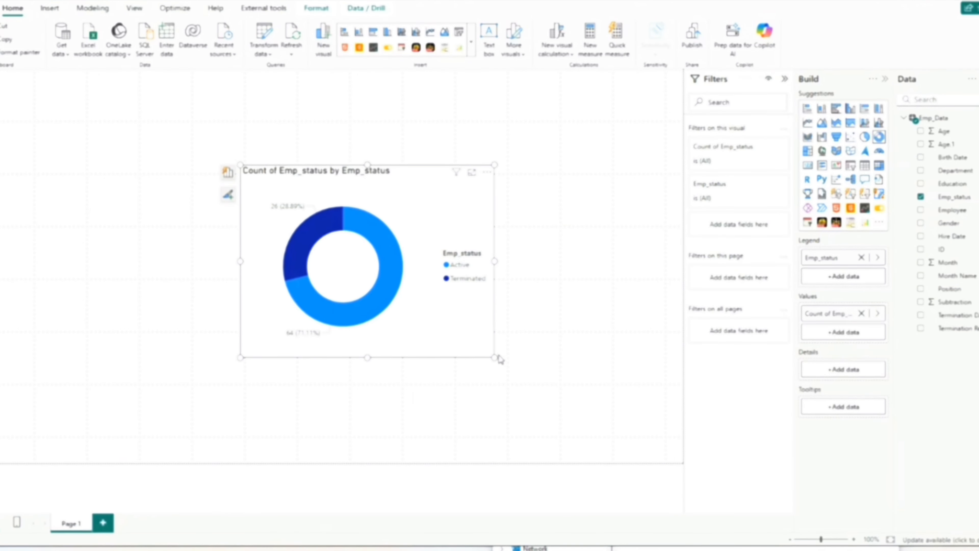
Enlarge the donut chart and shift it slightly down and to the left on the report page
{"action": "left_click_drag", "start_coordinate": [495, 358], "coordinate": [563, 389]}
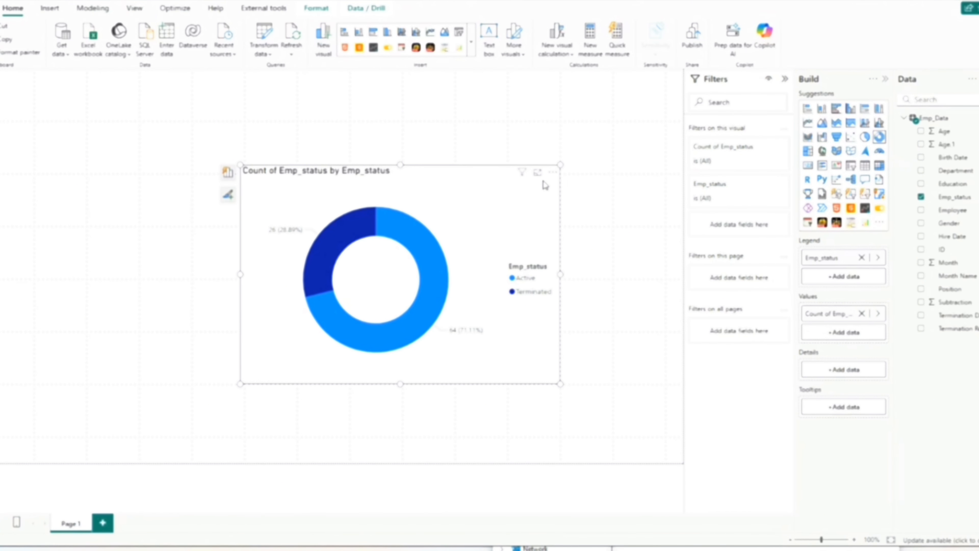
{"action": "left_click_drag", "start_coordinate": [475, 184], "coordinate": [443, 202]}
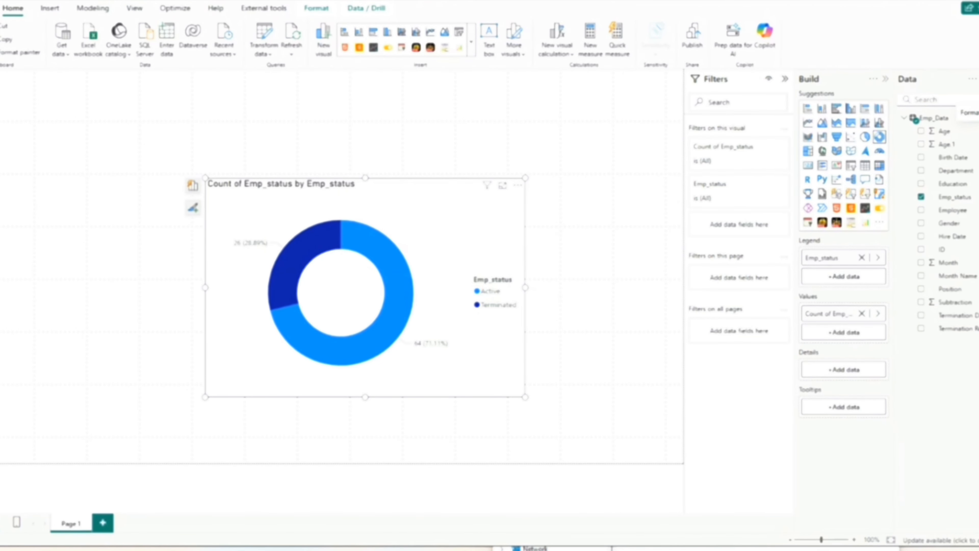
Set the Active slice of the donut chart to a custom dark green color
{"action": "left_click", "coordinate": [978, 112]}
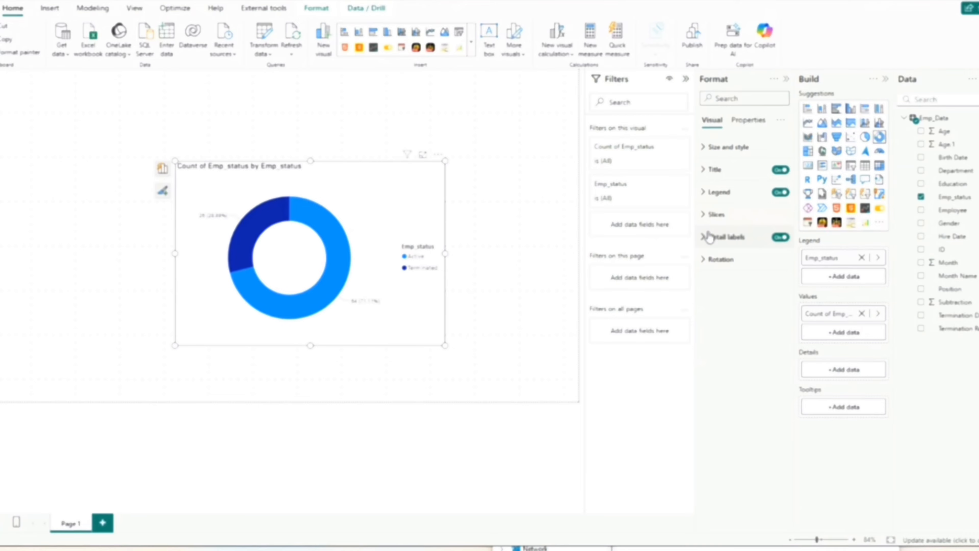
{"action": "left_click", "coordinate": [710, 218]}
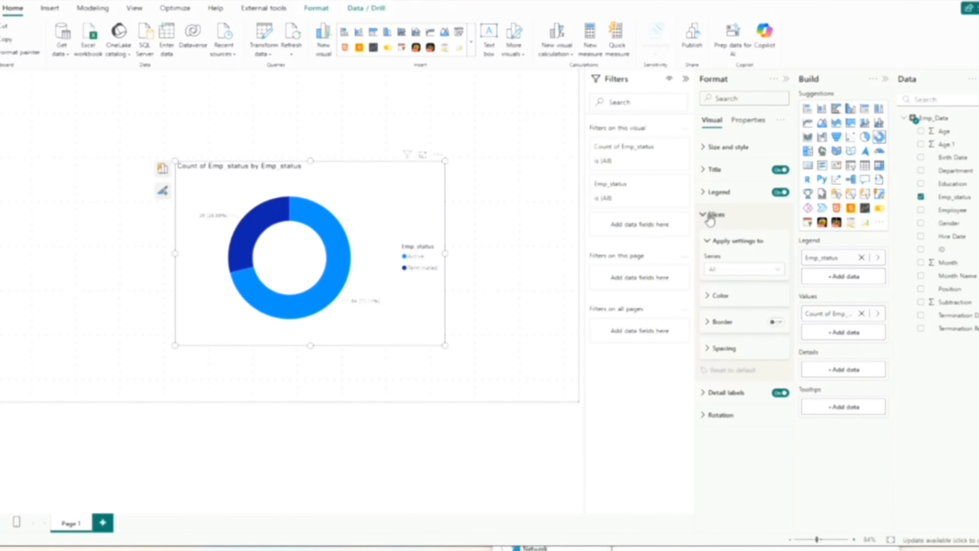
{"action": "left_click", "coordinate": [710, 297]}
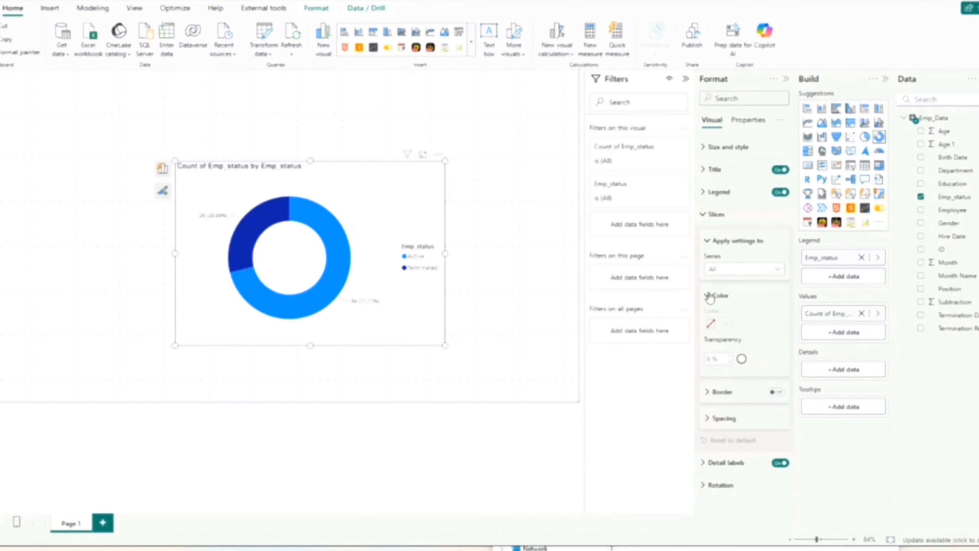
{"action": "left_click", "coordinate": [727, 270]}
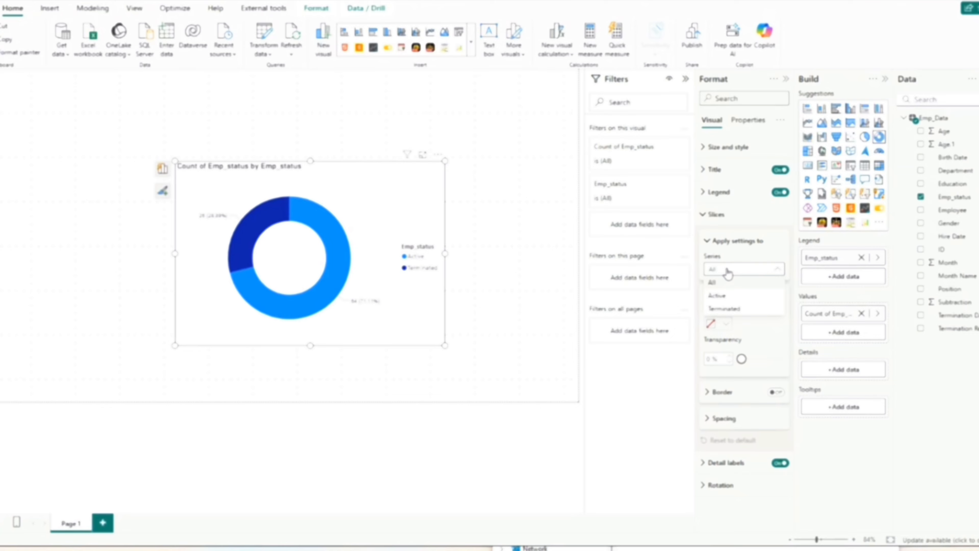
{"action": "left_click", "coordinate": [718, 296]}
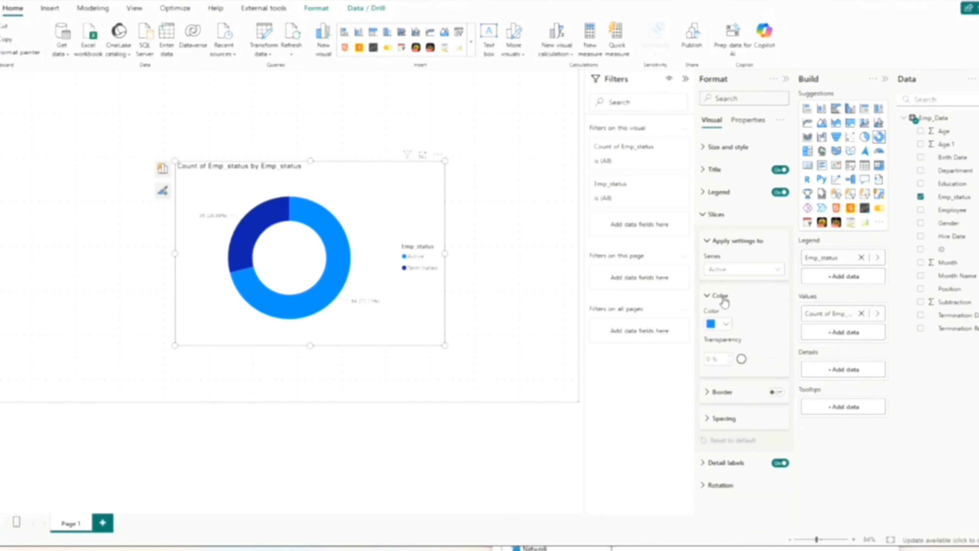
{"action": "left_click", "coordinate": [726, 323]}
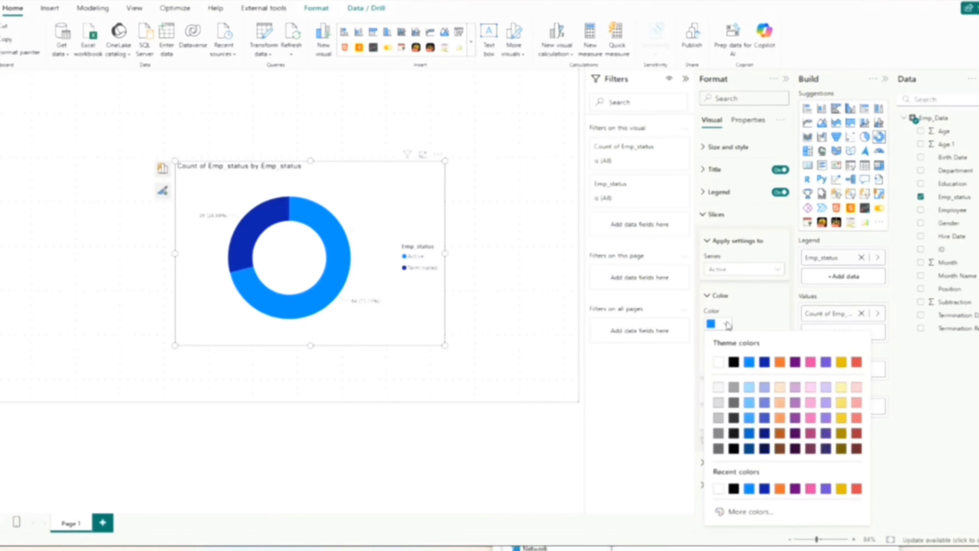
{"action": "left_click", "coordinate": [759, 519]}
{"action": "left_click", "coordinate": [762, 473]}
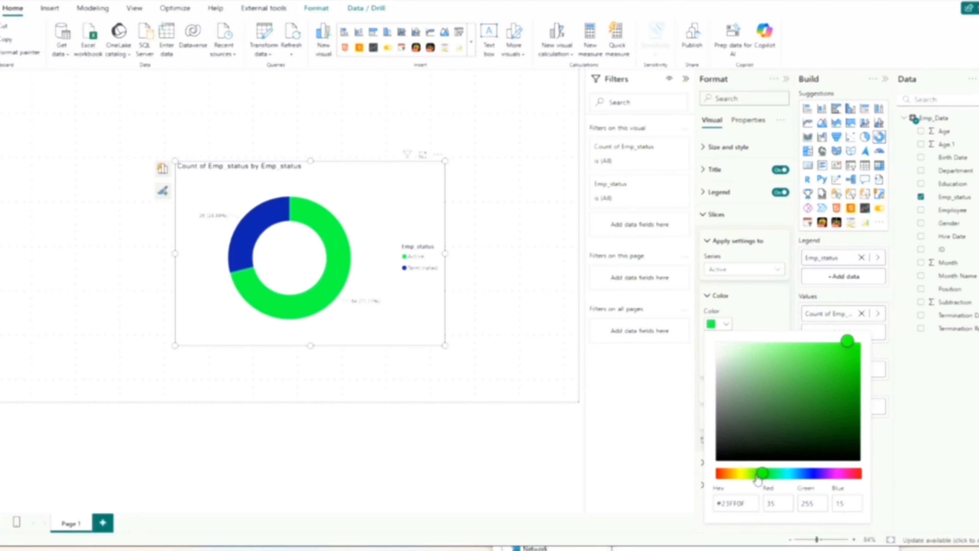
{"action": "left_click_drag", "start_coordinate": [817, 419], "coordinate": [862, 408]}
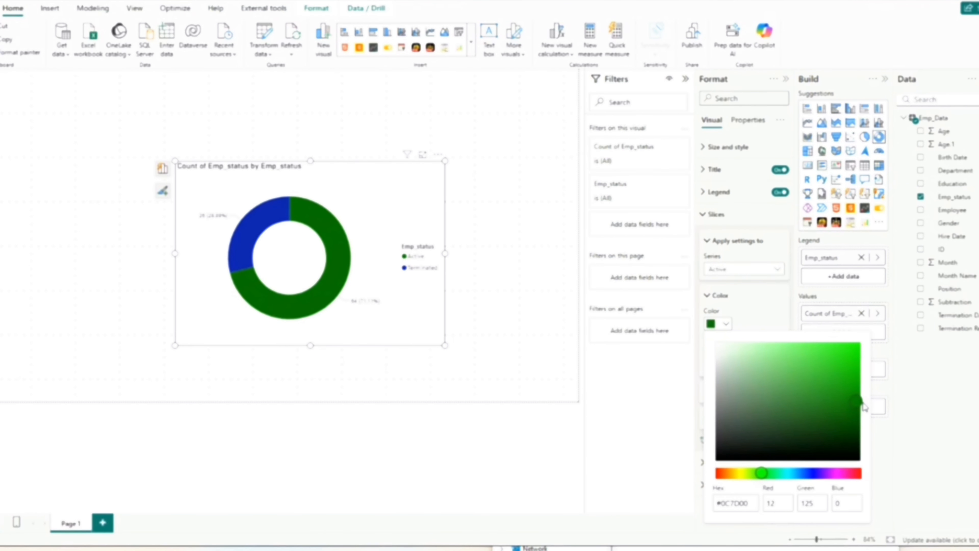
{"action": "left_click", "coordinate": [775, 307]}
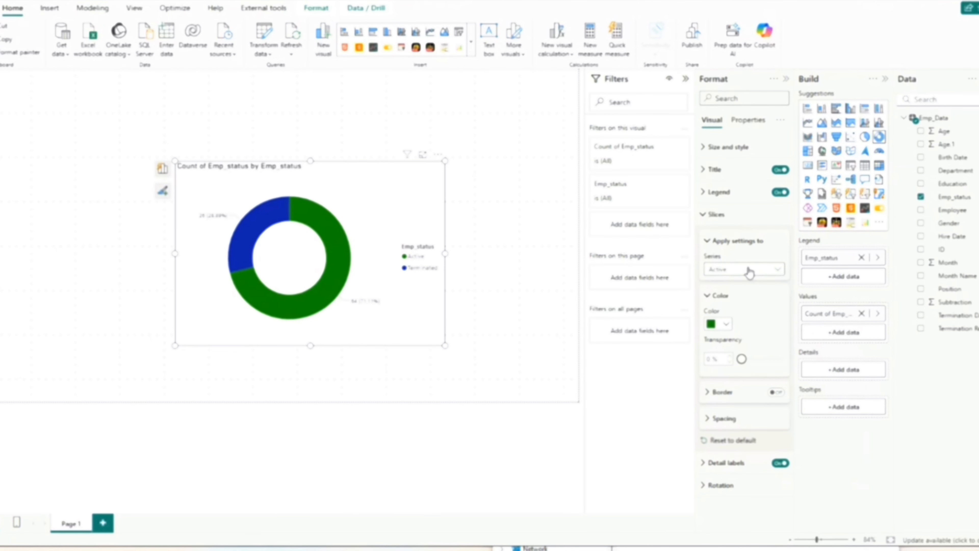
Set the Terminated slice of the donut chart to a custom bright red color
{"action": "left_click", "coordinate": [749, 270]}
{"action": "left_click", "coordinate": [732, 308]}
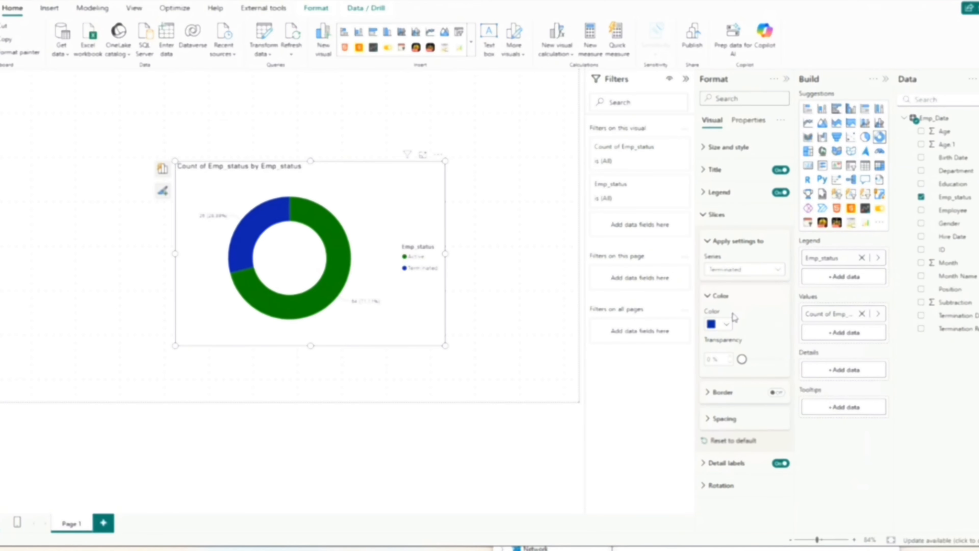
{"action": "left_click", "coordinate": [727, 325]}
{"action": "left_click", "coordinate": [752, 515]}
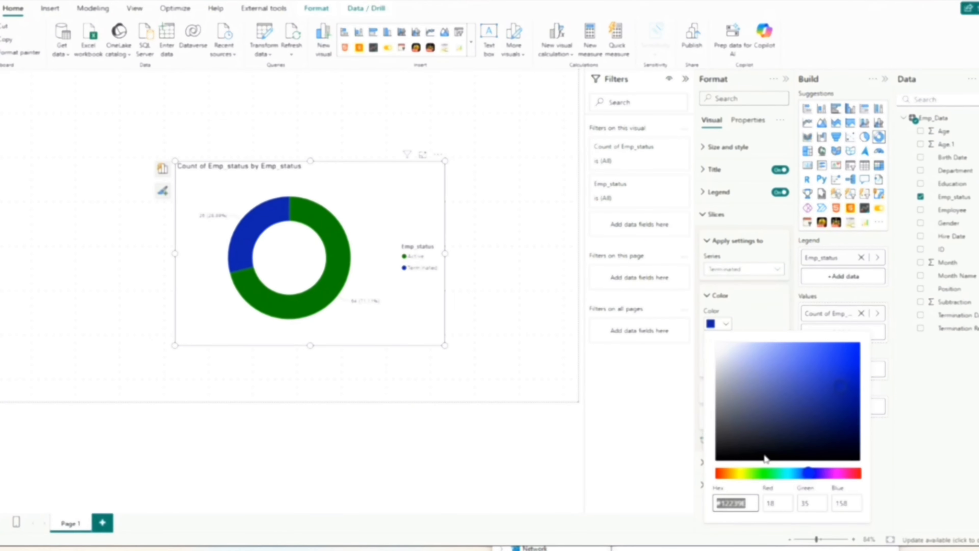
{"action": "left_click", "coordinate": [716, 473]}
{"action": "left_click", "coordinate": [833, 349]}
{"action": "left_click", "coordinate": [855, 349]}
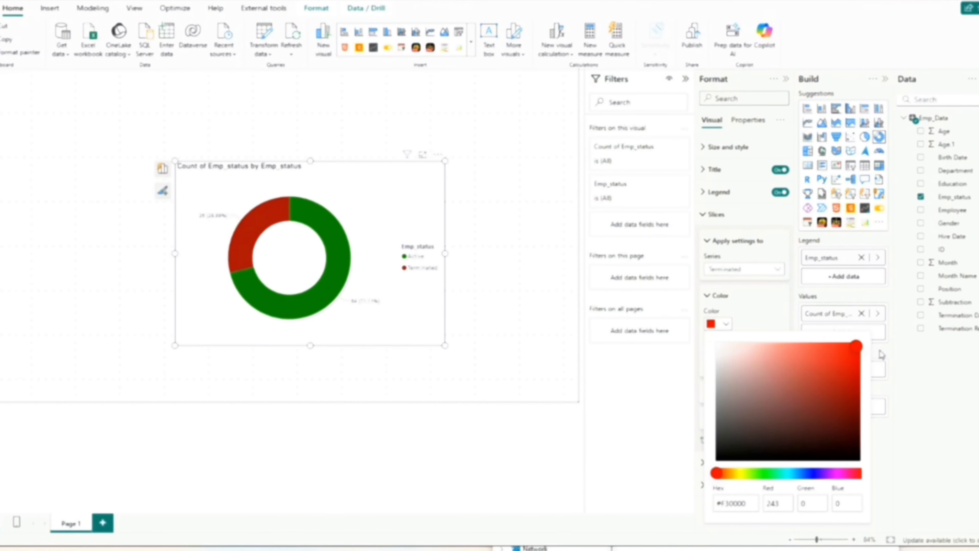
{"action": "left_click", "coordinate": [675, 420]}
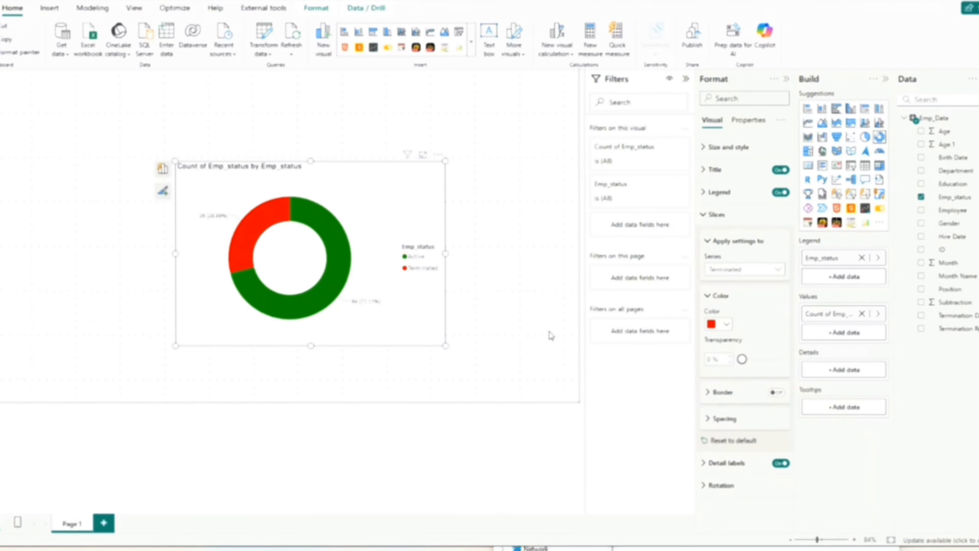
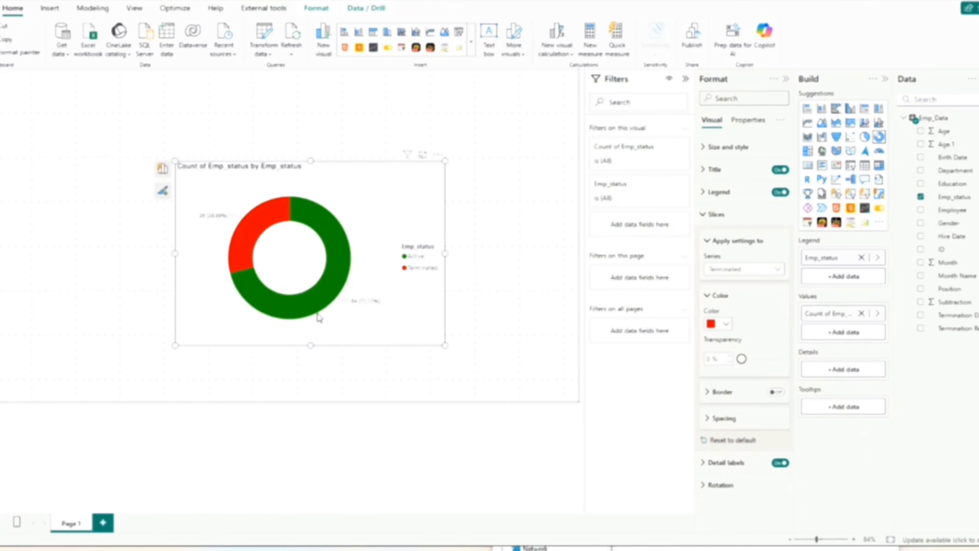
Move the donut chart to the report page's left edge, try it as a stacked column chart, and convert it to a stacked bar chart
{"action": "mouse_move", "coordinate": [336, 271]}
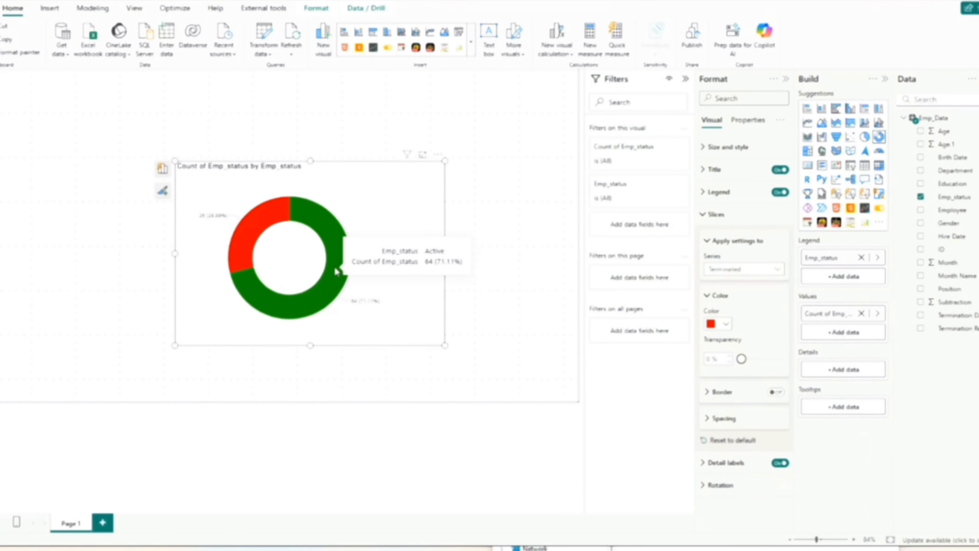
{"action": "left_click_drag", "start_coordinate": [396, 213], "coordinate": [225, 245]}
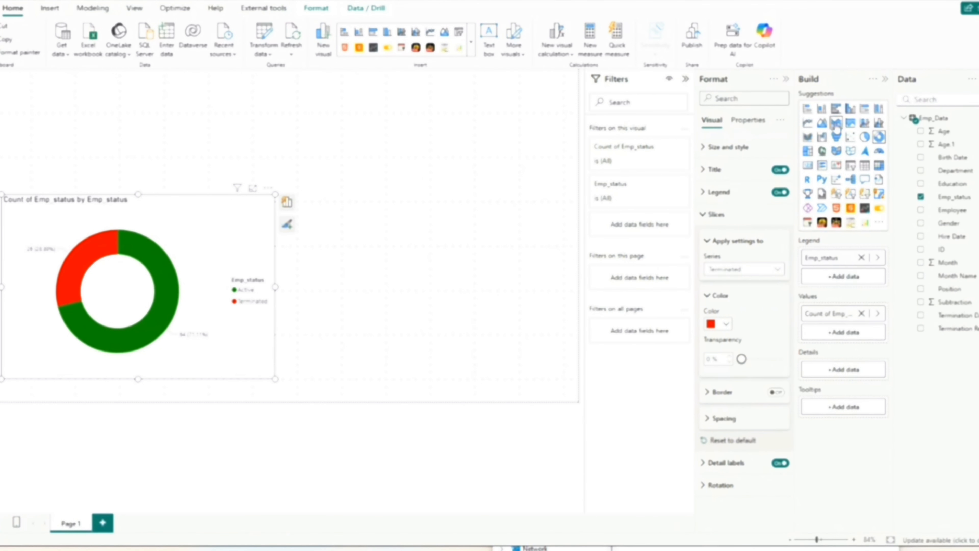
{"action": "left_click", "coordinate": [822, 110]}
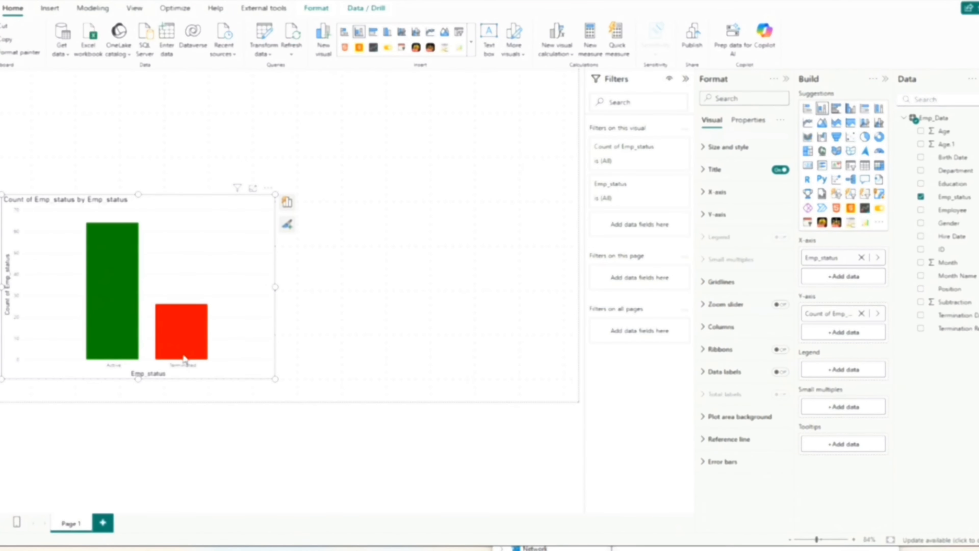
{"action": "left_click", "coordinate": [808, 108]}
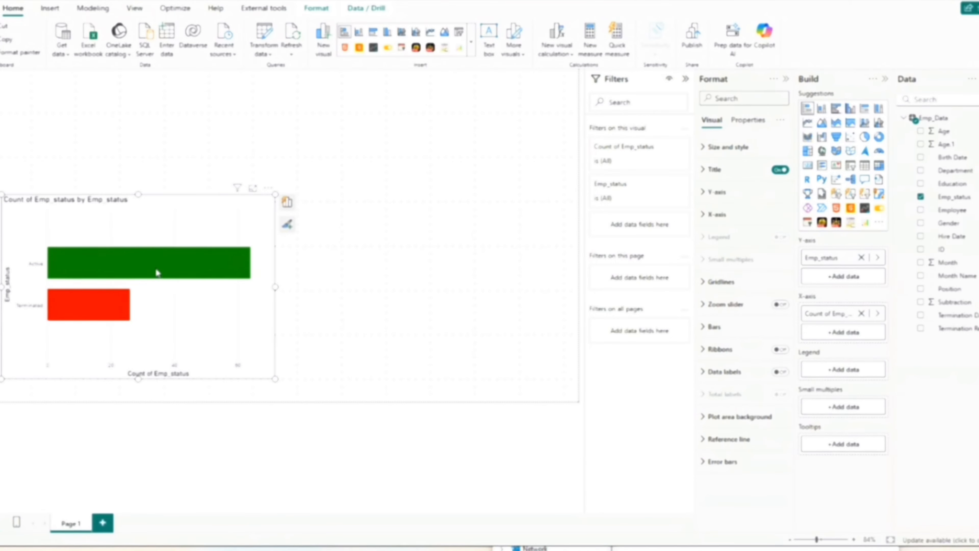
{"action": "mouse_move", "coordinate": [103, 267]}
Look through the Emp_Data table in the model, table and DAX query views, and return to the report view
{"action": "left_click", "coordinate": [0, 100]}
{"action": "left_click_drag", "start_coordinate": [114, 274], "coordinate": [139, 491]}
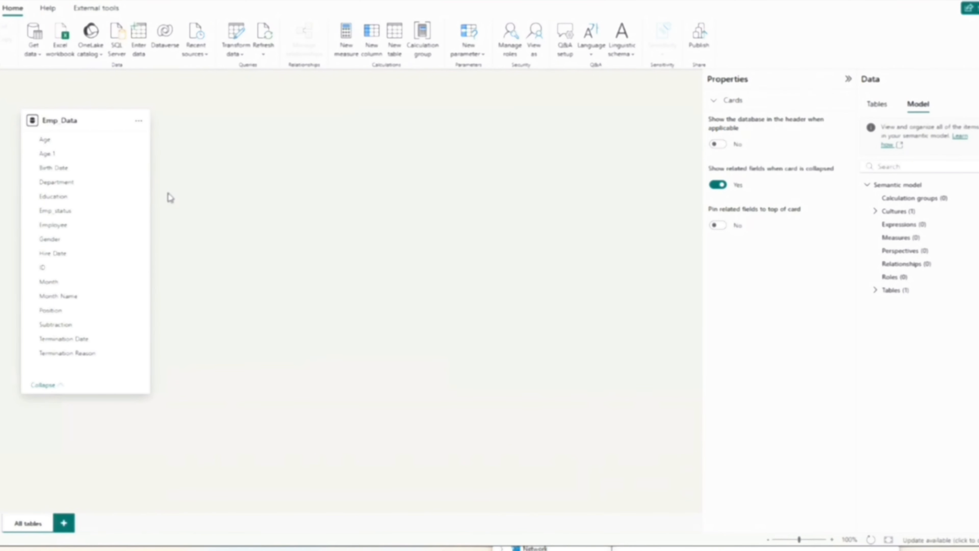
{"action": "left_click", "coordinate": [0, 103]}
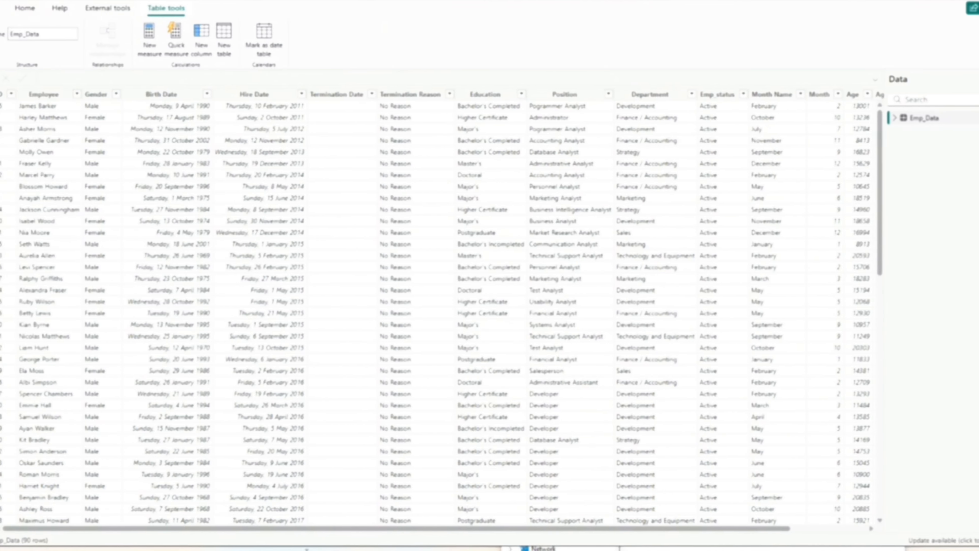
{"action": "left_click_drag", "start_coordinate": [376, 529], "coordinate": [707, 528]}
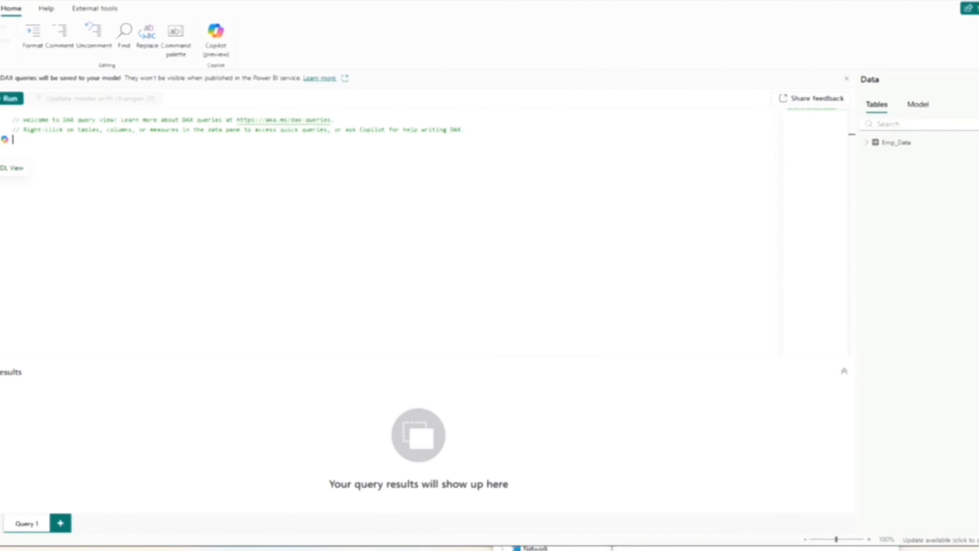
{"action": "left_click", "coordinate": [13, 139]}
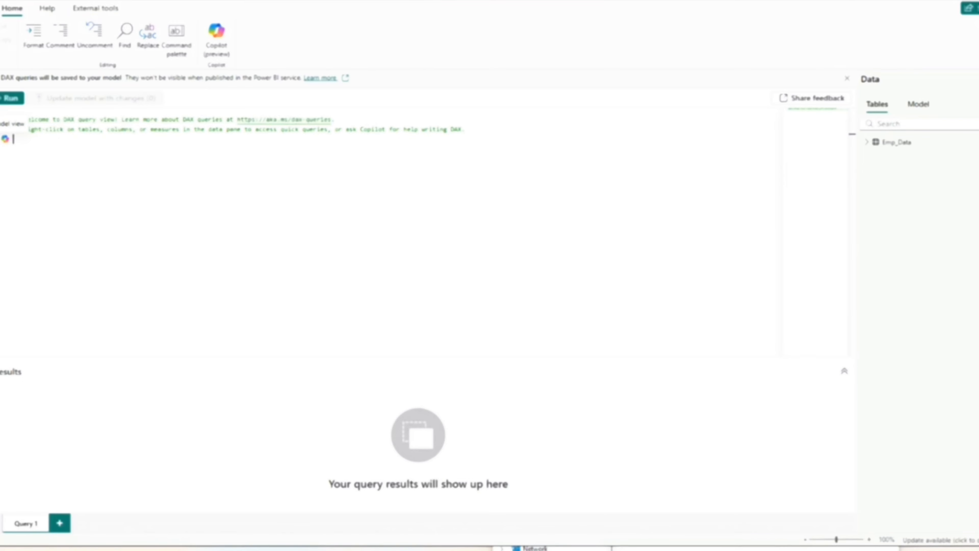
{"action": "left_click", "coordinate": [0, 80]}
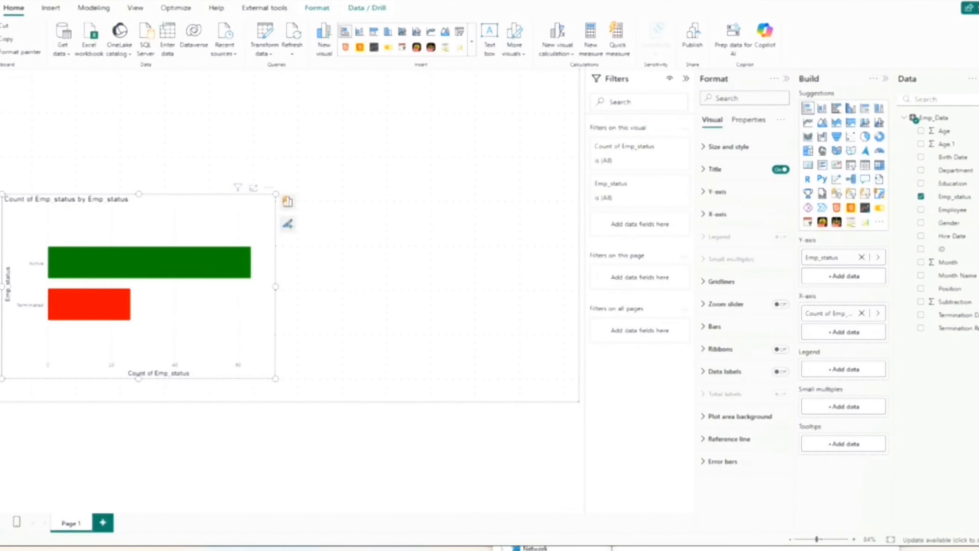
Switch to the Edge browser and review the Power Query module's lesson breakdown on the Complete Data Analytics with Power BI course page
{"action": "mouse_move", "coordinate": [426, 550]}
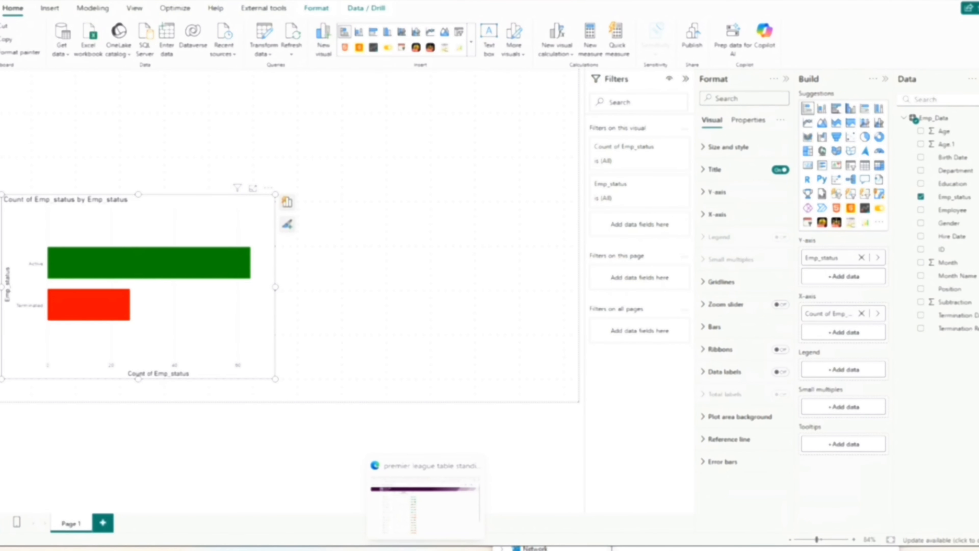
{"action": "left_click", "coordinate": [424, 506]}
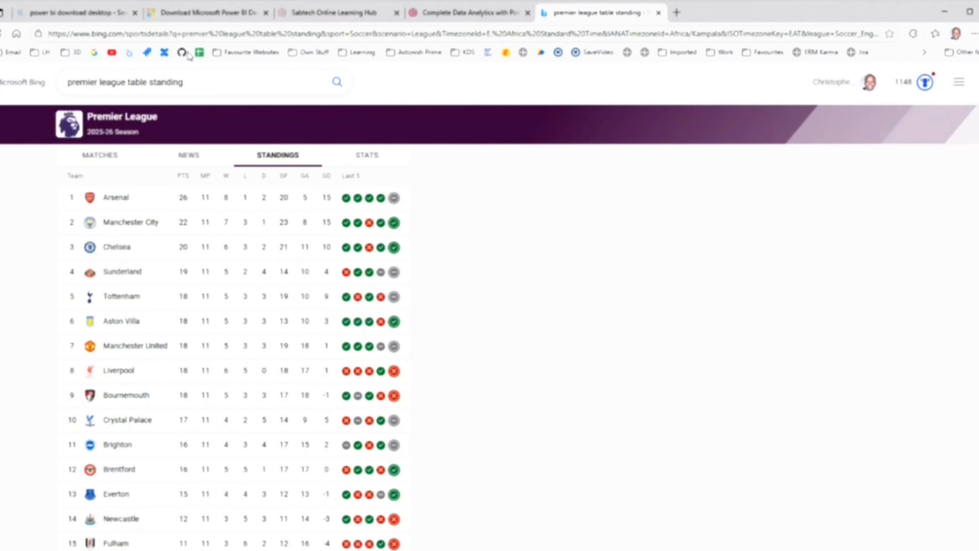
{"action": "left_click", "coordinate": [436, 16]}
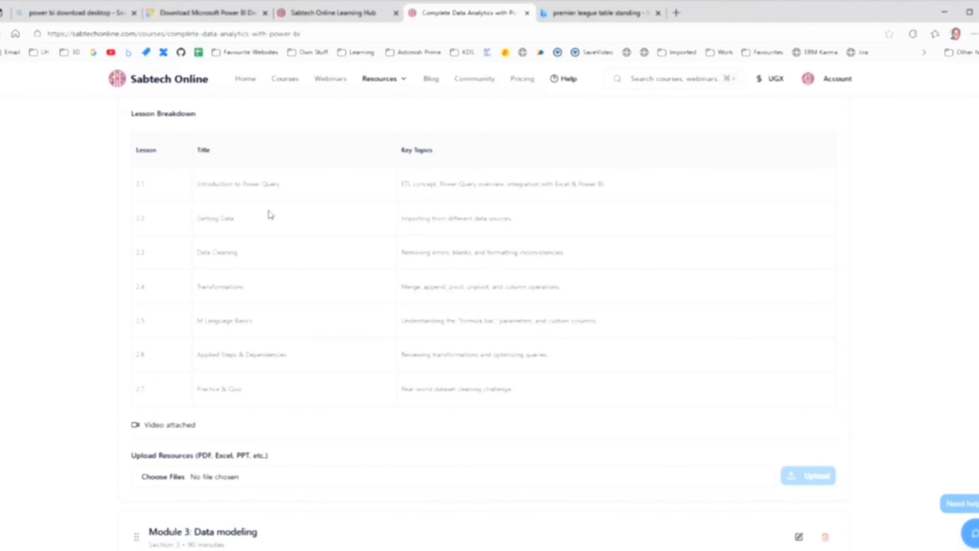
{"action": "scroll", "coordinate": [287, 227], "scroll_direction": "down", "scroll_amount": 2}
{"action": "scroll", "coordinate": [288, 227], "scroll_direction": "up", "scroll_amount": 3}
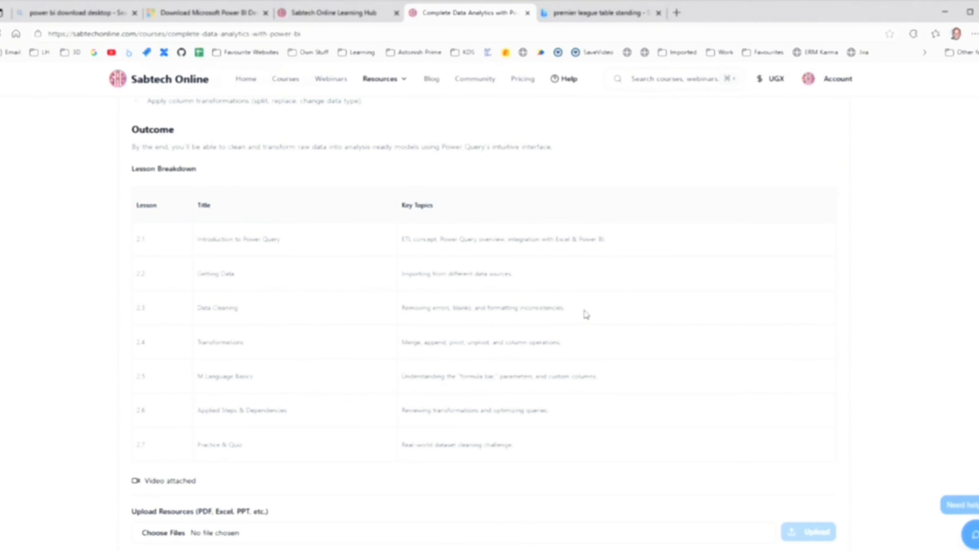
{"action": "scroll", "coordinate": [395, 339], "scroll_direction": "down", "scroll_amount": 1}
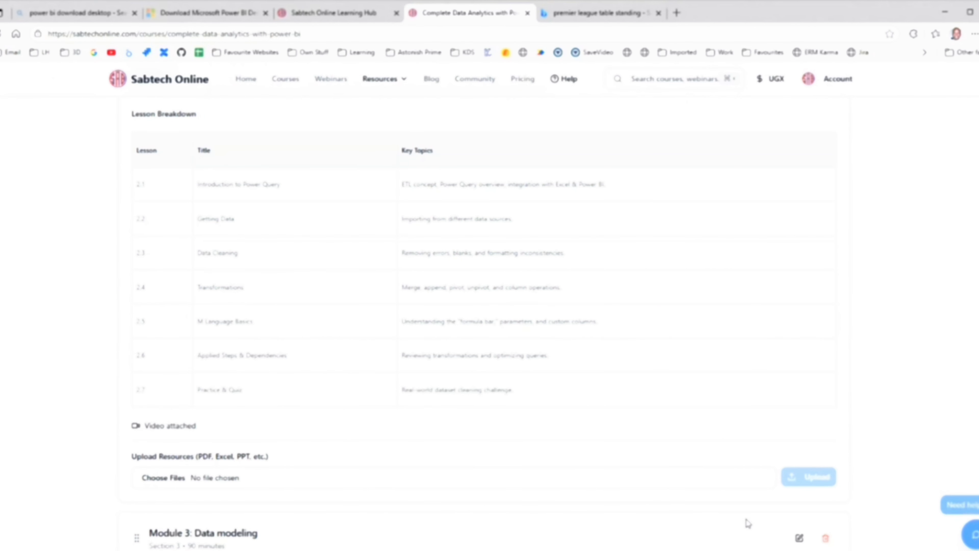
Switch back to Power BI Desktop, open the query editor to view Emp_Data's applied steps, and close it
{"action": "key", "text": "alt+Tab"}
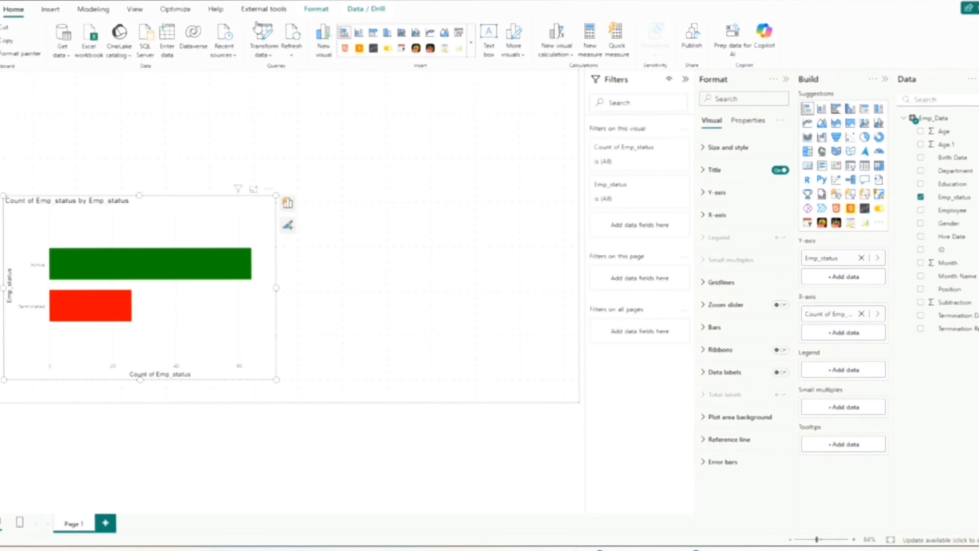
{"action": "left_click", "coordinate": [265, 37]}
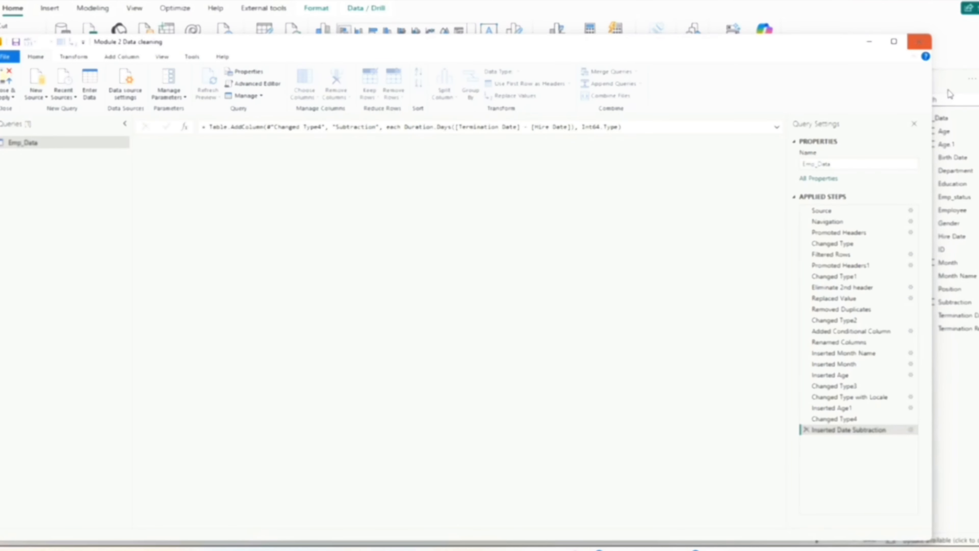
{"action": "left_click", "coordinate": [921, 43]}
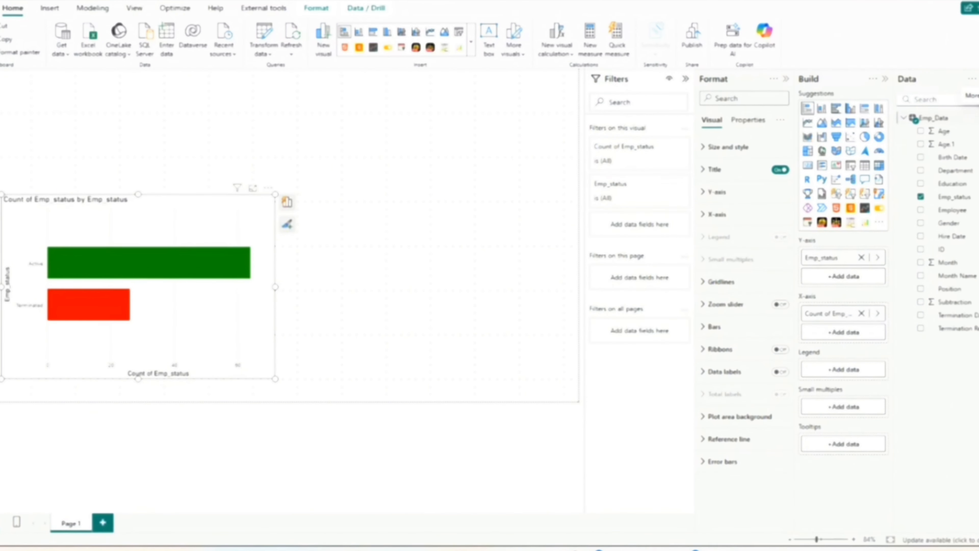
Open the Emp_Data table's options to look at its refresh and query editing commands
{"action": "right_click", "coordinate": [916, 119]}
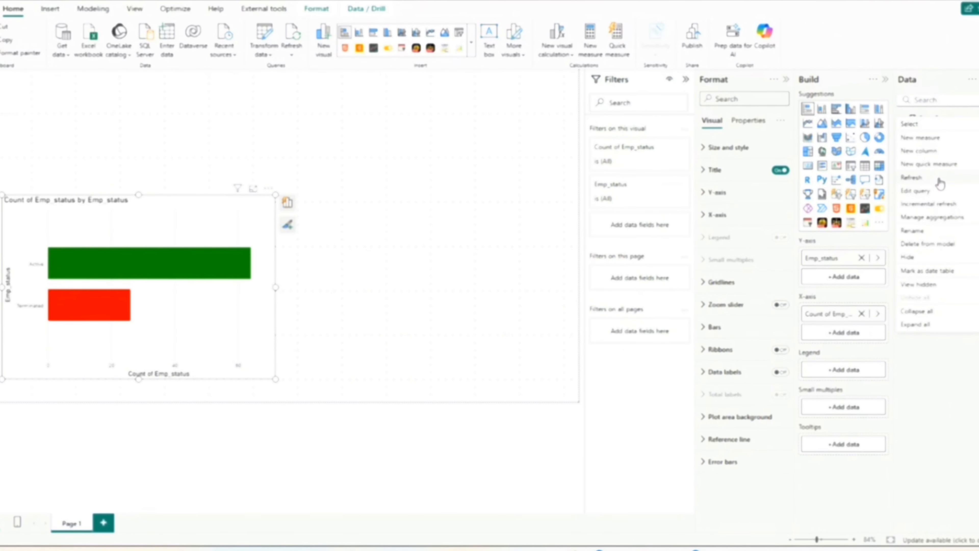
{"action": "mouse_move", "coordinate": [939, 178]}
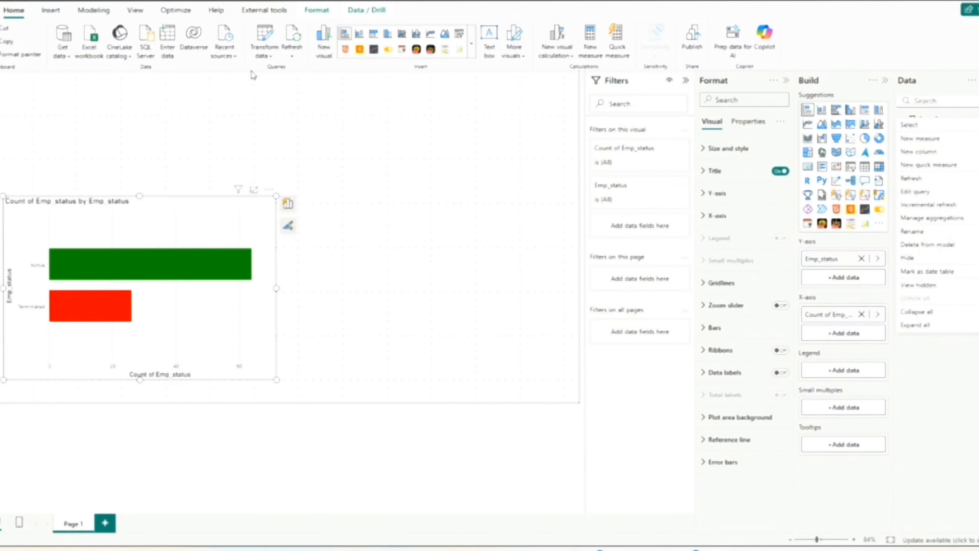
Open the query editor and review Emp_Data's applied steps one by one from Filtered Rows to Inserted Age
{"action": "left_click", "coordinate": [265, 34]}
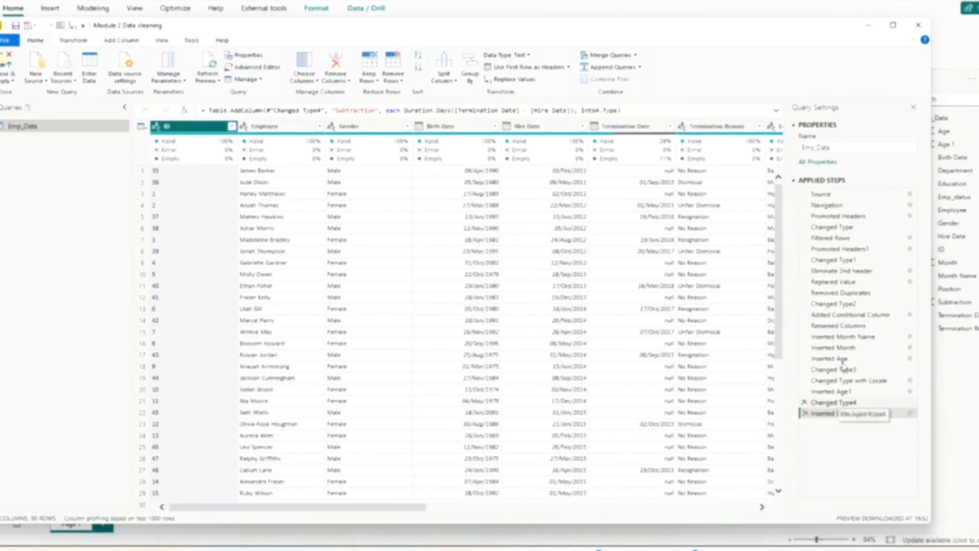
{"action": "left_click", "coordinate": [845, 238]}
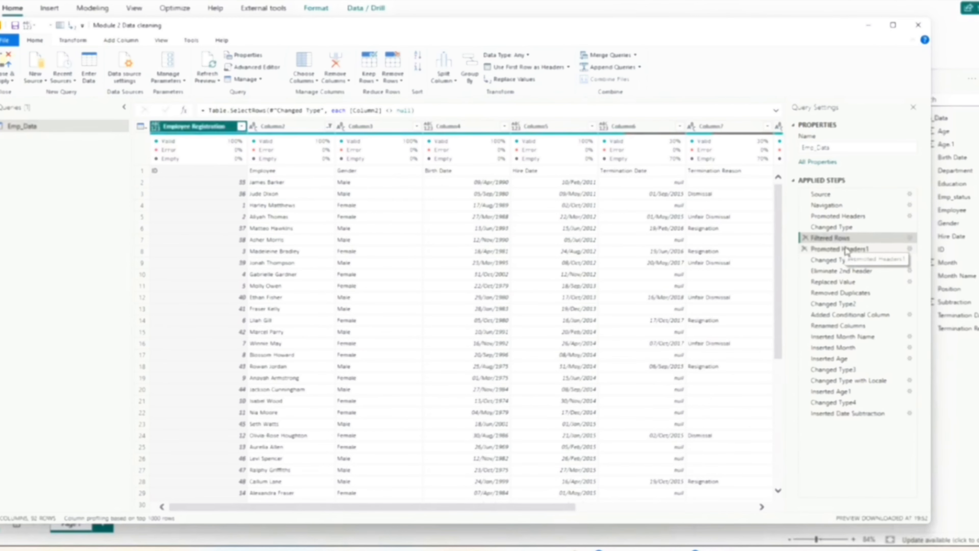
{"action": "left_click", "coordinate": [846, 249]}
{"action": "left_click", "coordinate": [845, 260]}
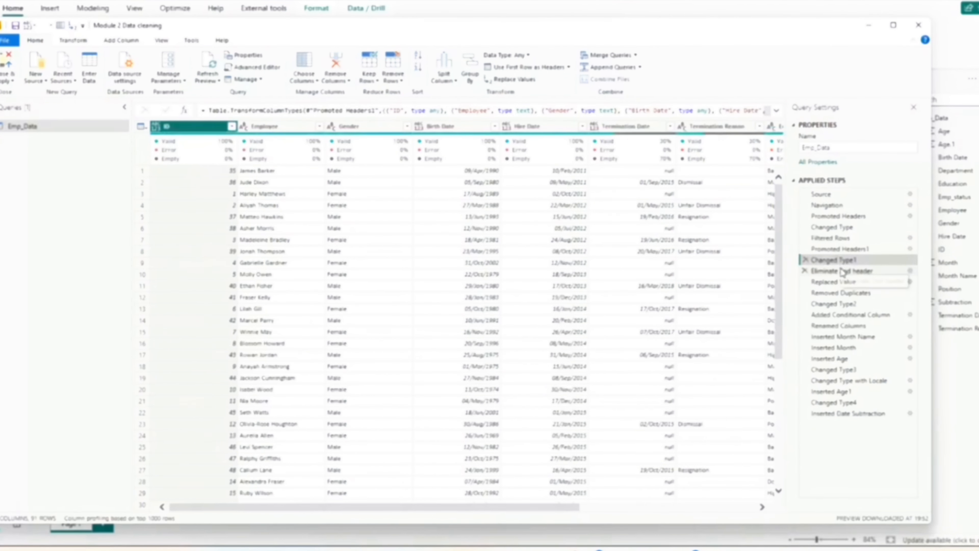
{"action": "left_click", "coordinate": [843, 271]}
{"action": "left_click", "coordinate": [842, 283]}
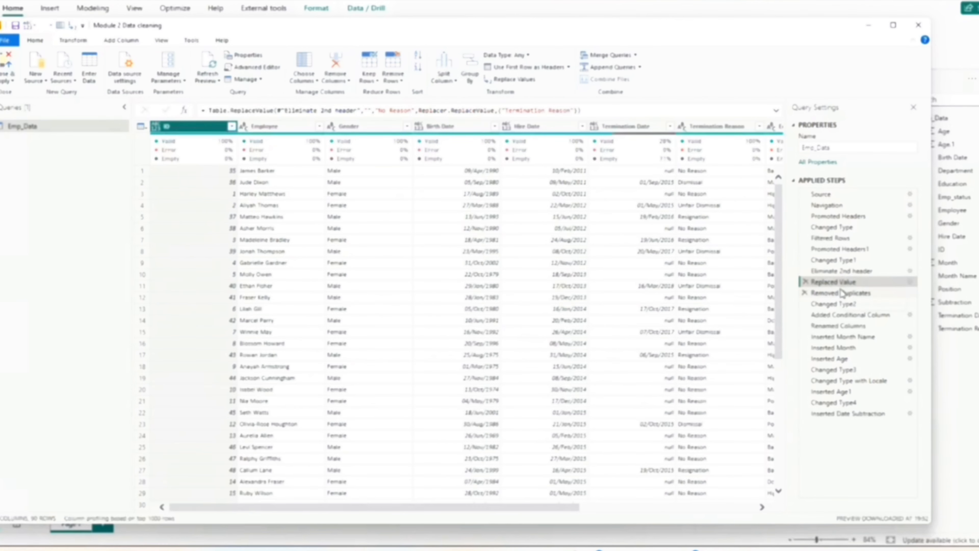
{"action": "left_click", "coordinate": [841, 293]}
{"action": "left_click", "coordinate": [837, 304]}
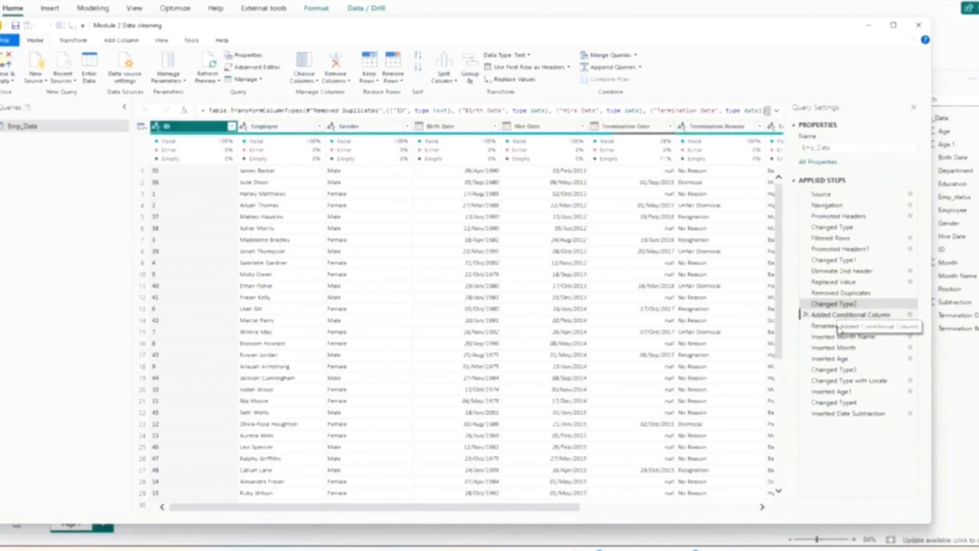
{"action": "left_click", "coordinate": [839, 315]}
{"action": "left_click", "coordinate": [841, 326]}
{"action": "left_click", "coordinate": [841, 337]}
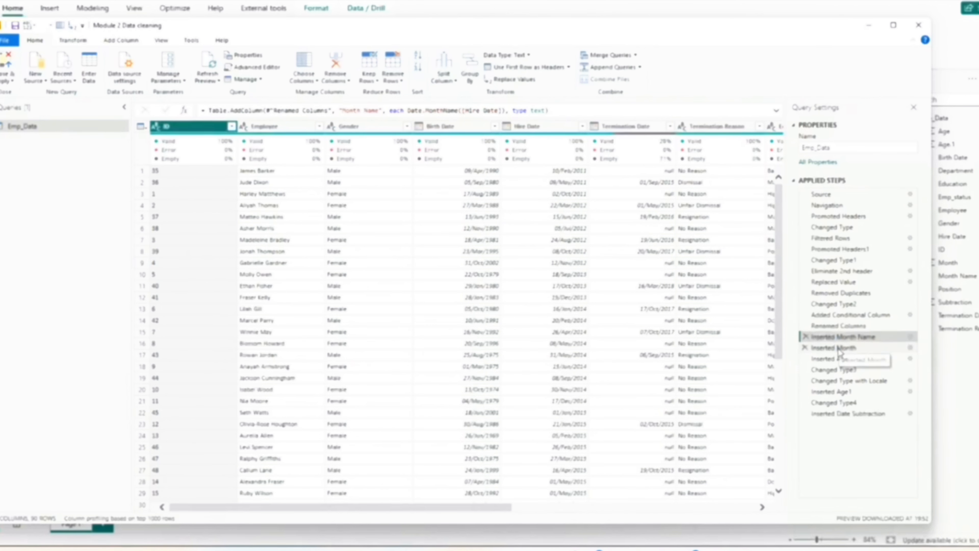
{"action": "left_click", "coordinate": [839, 348]}
{"action": "left_click", "coordinate": [837, 359]}
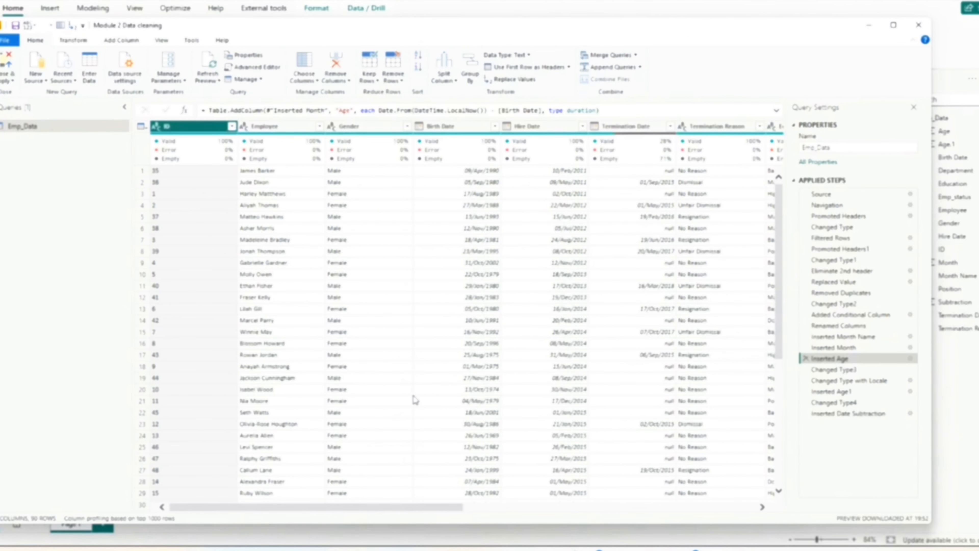
Examine the column statistics and value distributions of the Gender, Position and Termination Reason columns
{"action": "left_click", "coordinate": [366, 131]}
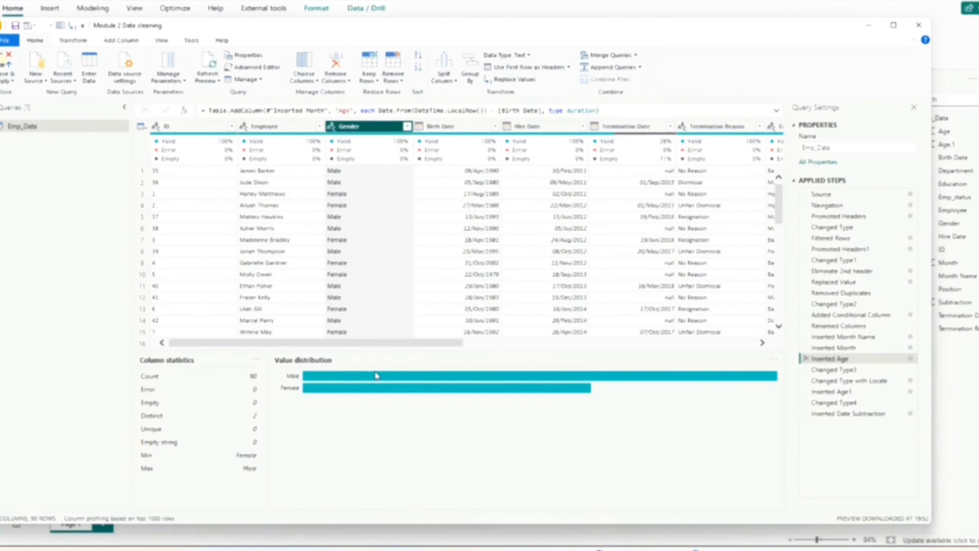
{"action": "mouse_move", "coordinate": [379, 377]}
{"action": "left_click_drag", "start_coordinate": [460, 343], "coordinate": [590, 343]}
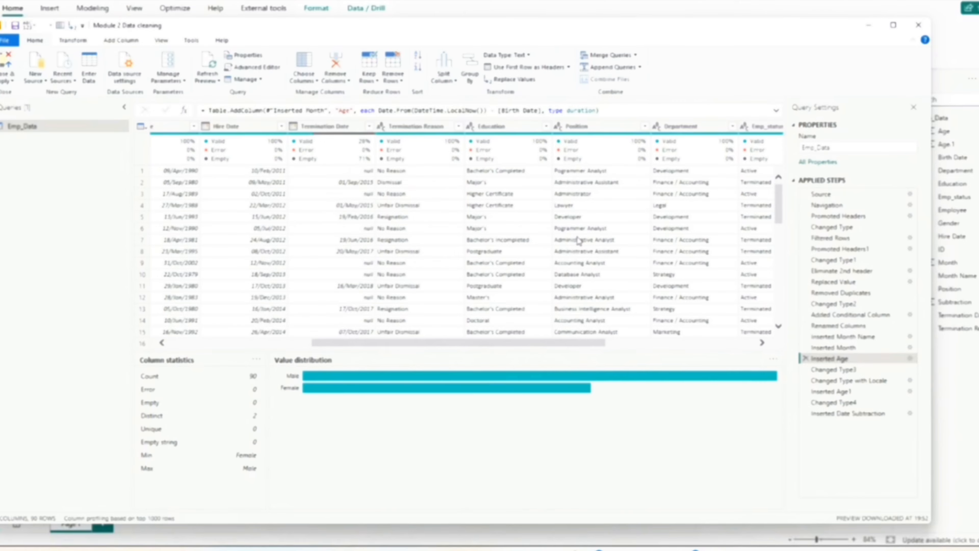
{"action": "left_click", "coordinate": [611, 127]}
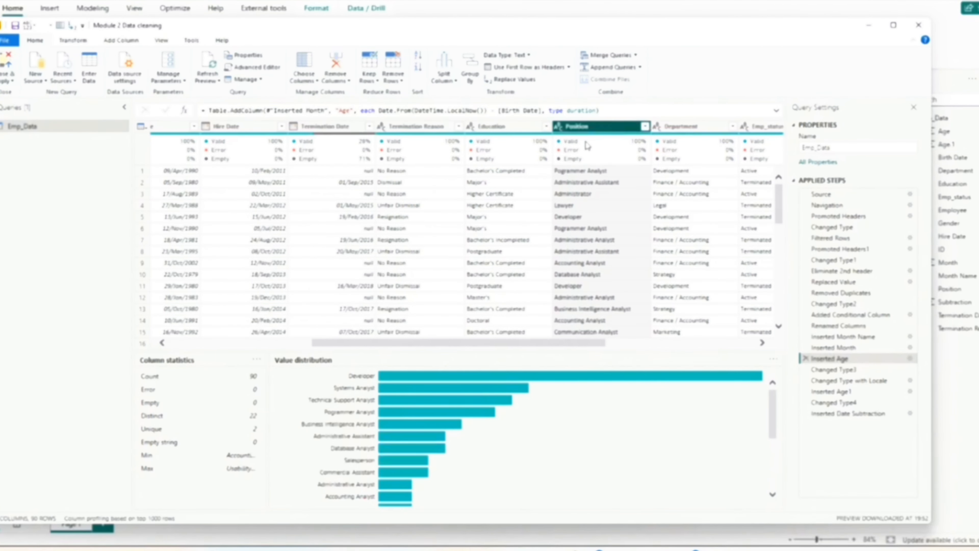
{"action": "mouse_move", "coordinate": [389, 380]}
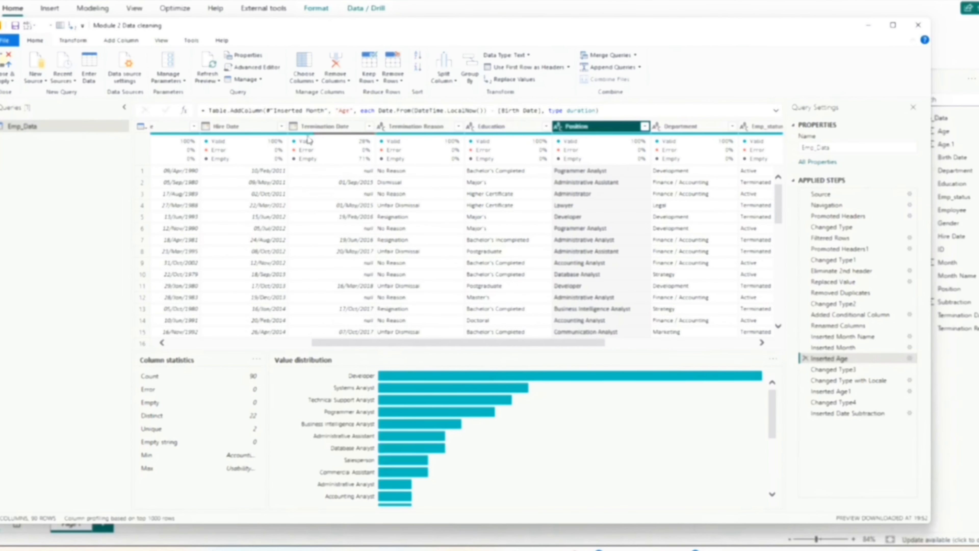
{"action": "left_click", "coordinate": [419, 132]}
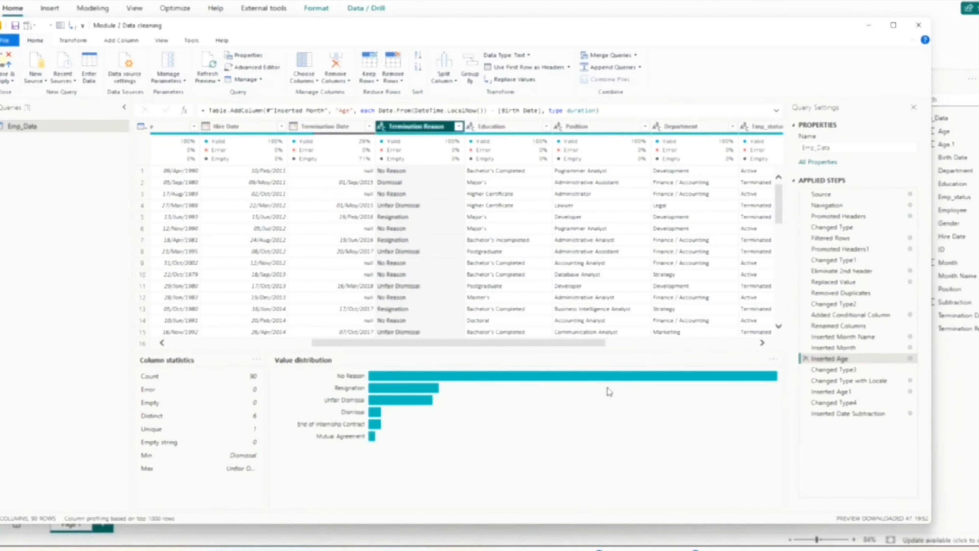
Switch to the Edge browser and review the Module 3: Data modeling overview and learning topics on the course page
{"action": "left_click", "coordinate": [571, 550]}
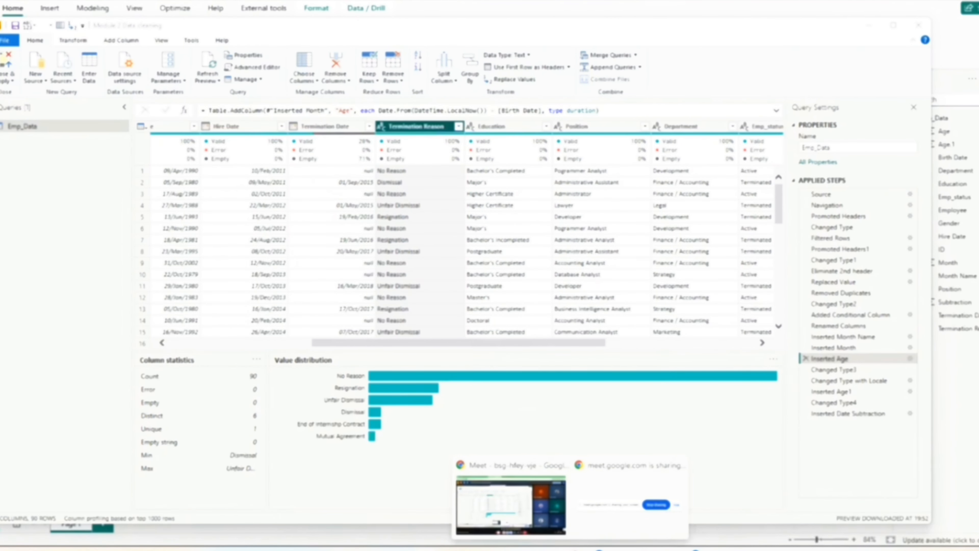
{"action": "left_click", "coordinate": [509, 501]}
{"action": "scroll", "coordinate": [346, 396], "scroll_direction": "up", "scroll_amount": 6}
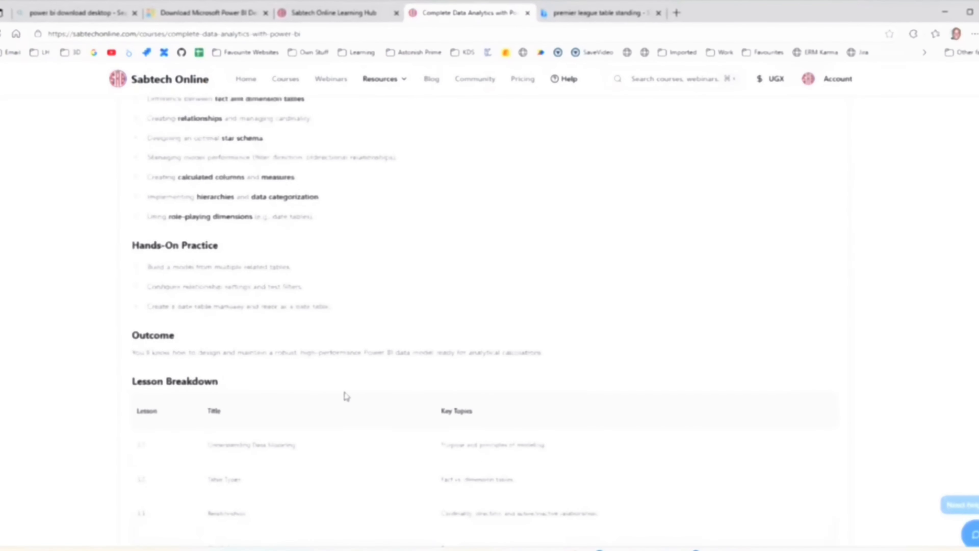
{"action": "scroll", "coordinate": [299, 365], "scroll_direction": "up", "scroll_amount": 3}
{"action": "scroll", "coordinate": [257, 231], "scroll_direction": "up", "scroll_amount": 3}
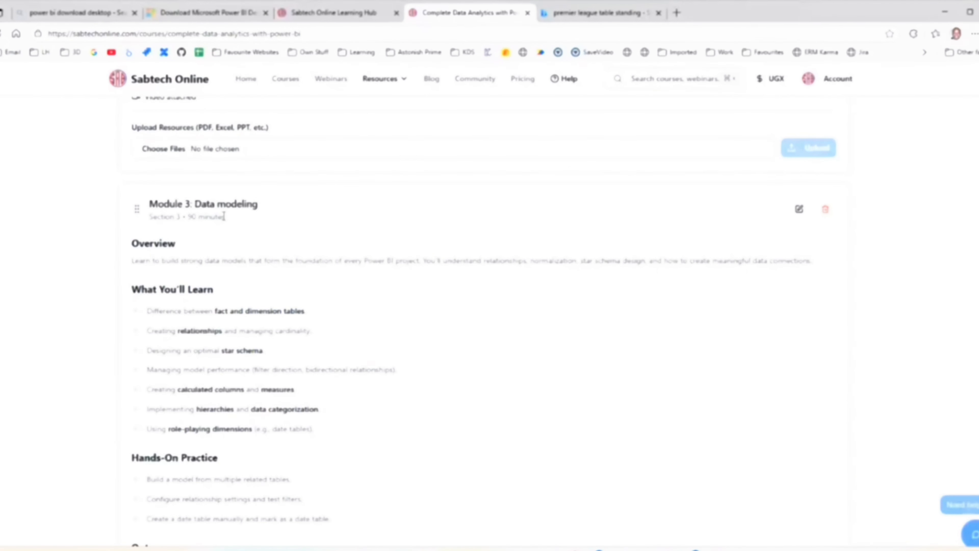
{"action": "scroll", "coordinate": [224, 217], "scroll_direction": "up", "scroll_amount": 3}
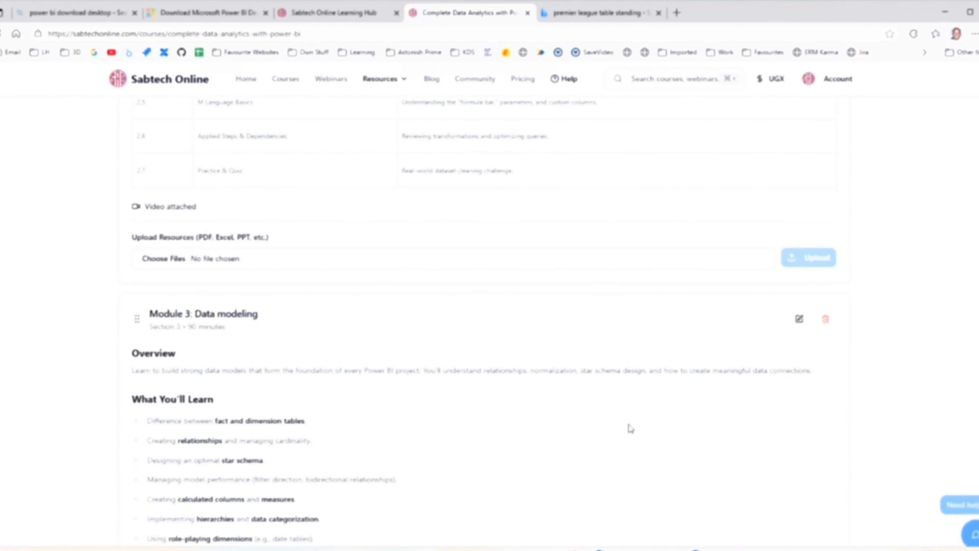
Switch back to the Power BI Desktop report and shrink the Emp_status bar chart to about three quarters of its width, inspecting both bars' values
{"action": "mouse_move", "coordinate": [700, 548]}
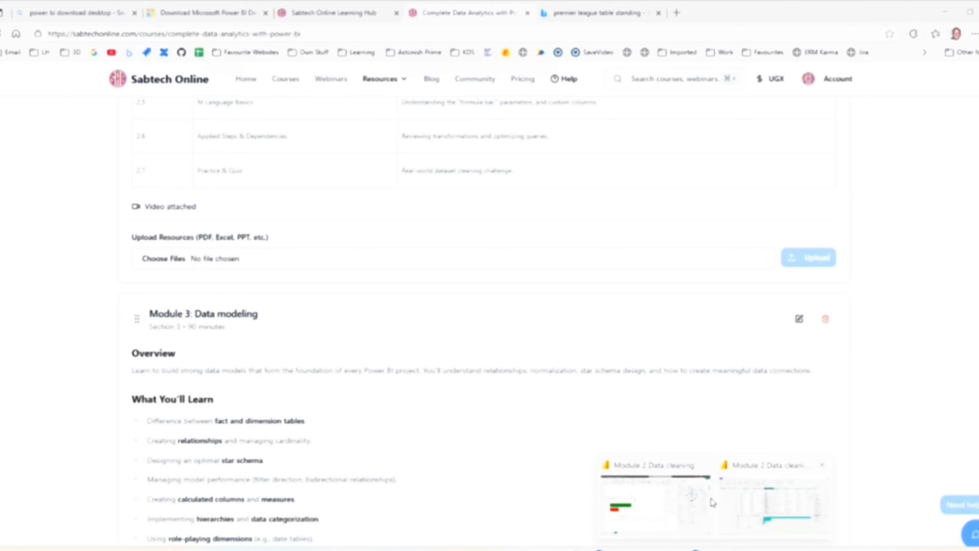
{"action": "left_click", "coordinate": [781, 496]}
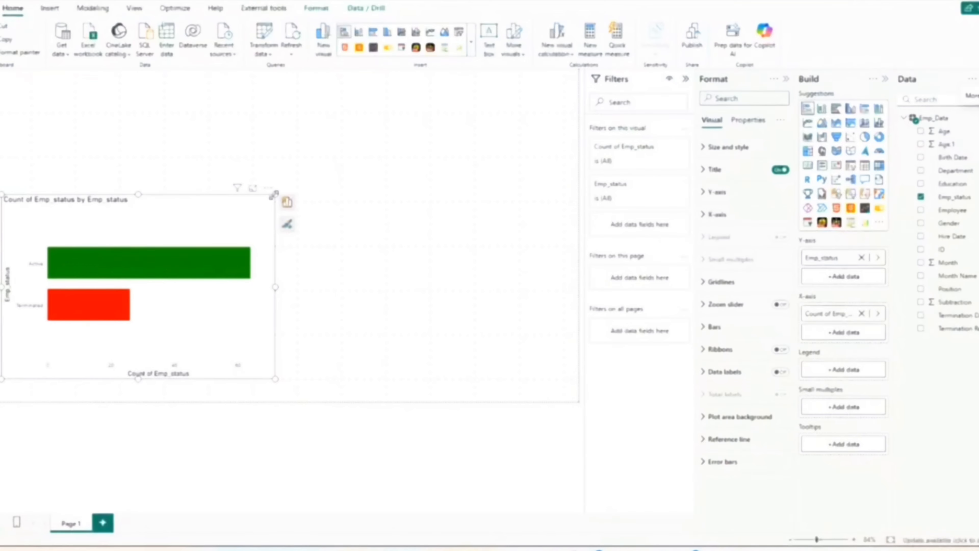
{"action": "left_click_drag", "start_coordinate": [274, 195], "coordinate": [201, 239]}
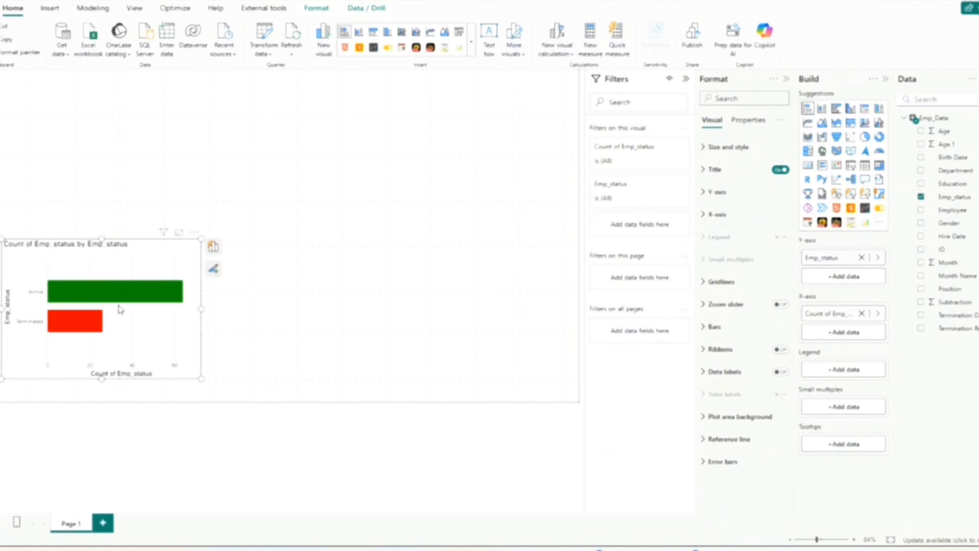
{"action": "mouse_move", "coordinate": [130, 299]}
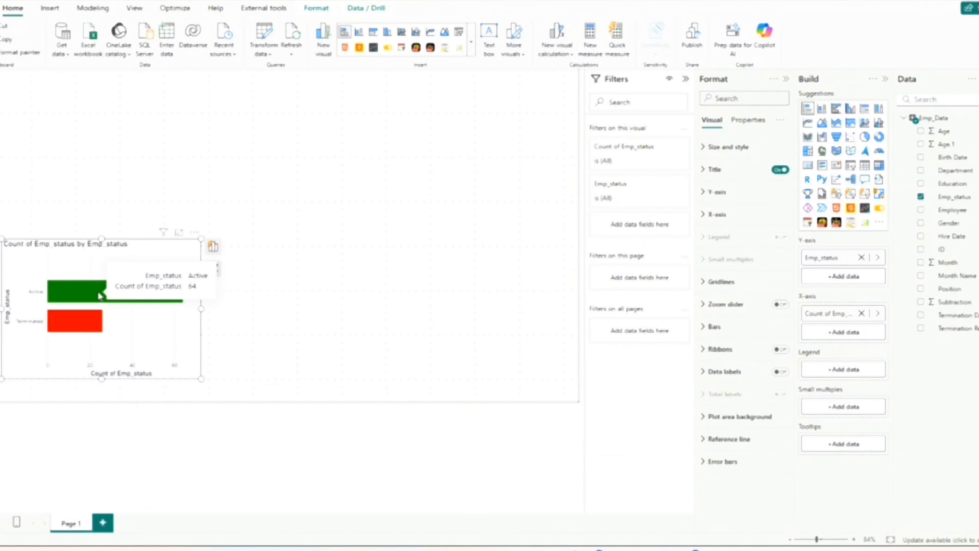
{"action": "mouse_move", "coordinate": [80, 319]}
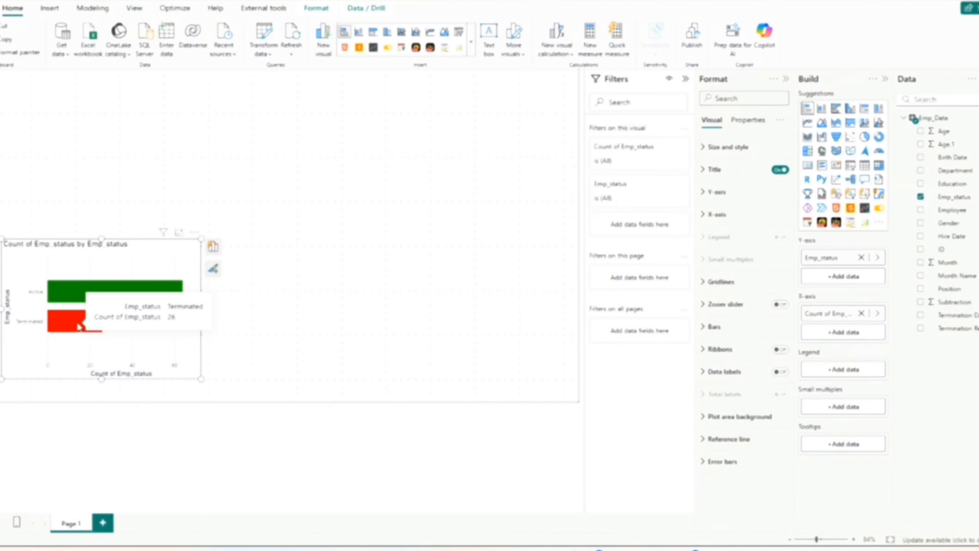